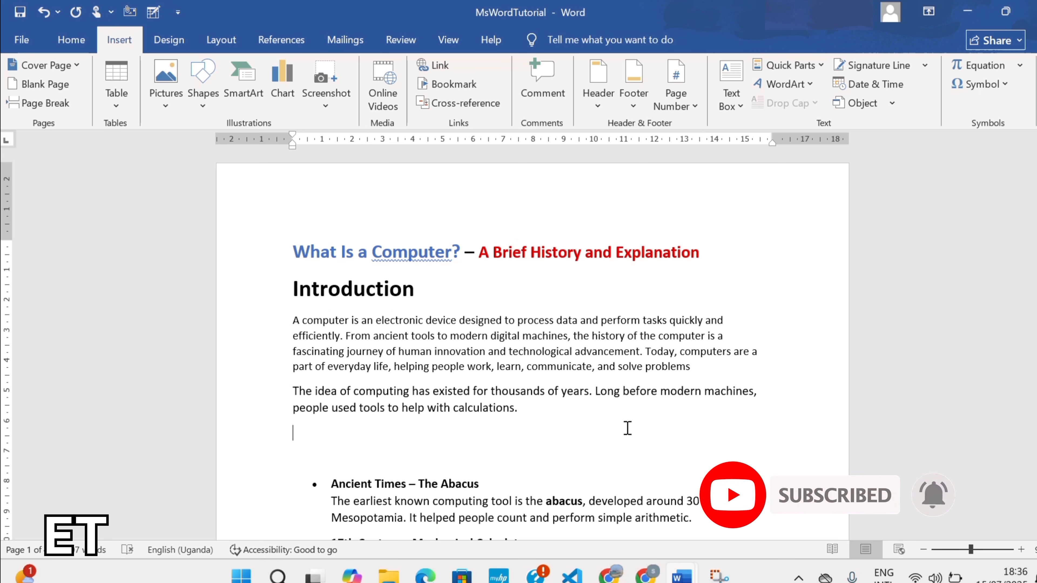
# - Insert the picture images-7-1024x1024 from the device's Downloads folder on the blank line below the introduction
pyautogui.click(167, 102)
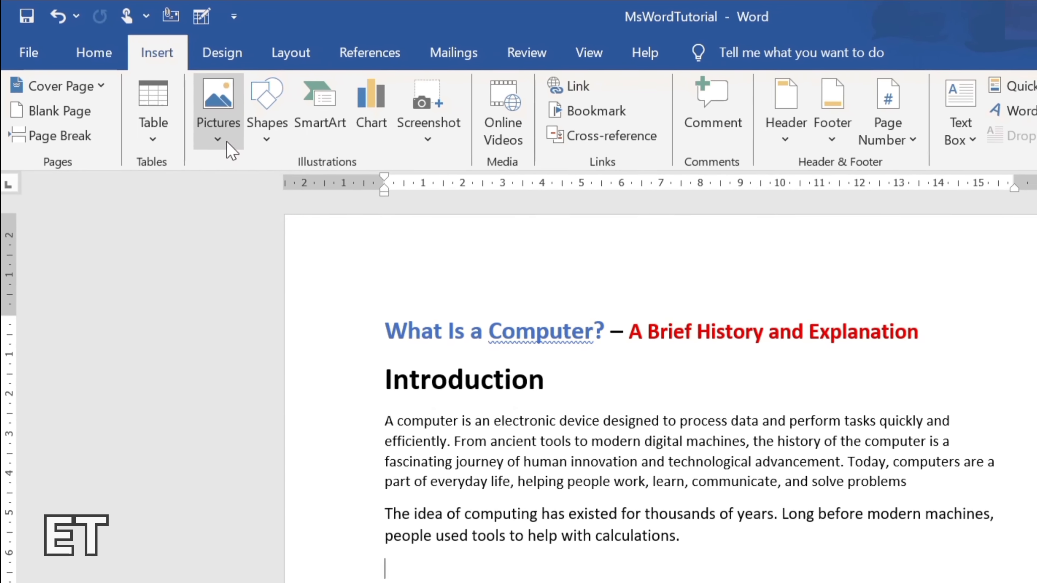
pyautogui.click(236, 138)
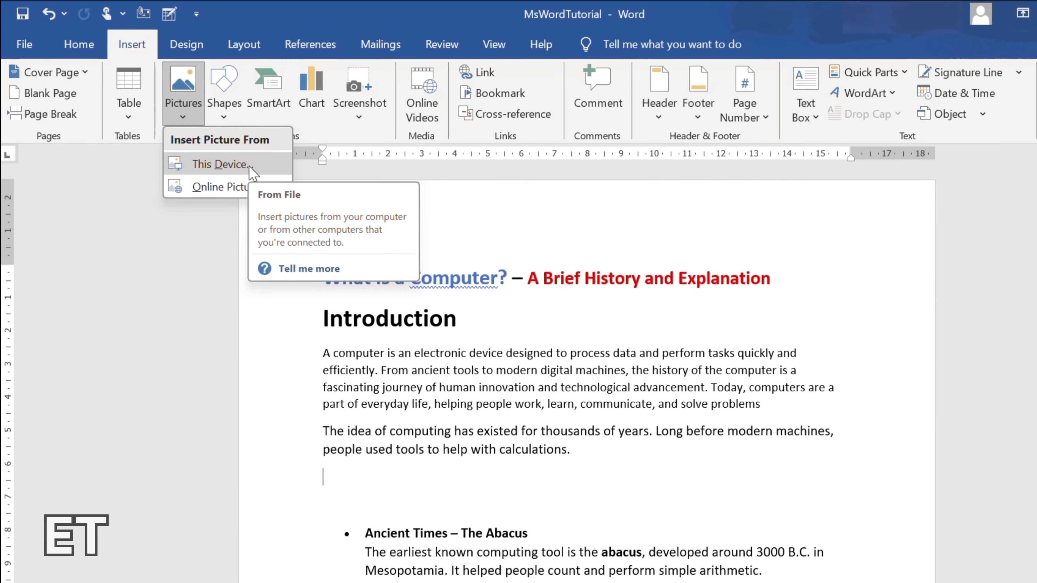
pyautogui.click(222, 149)
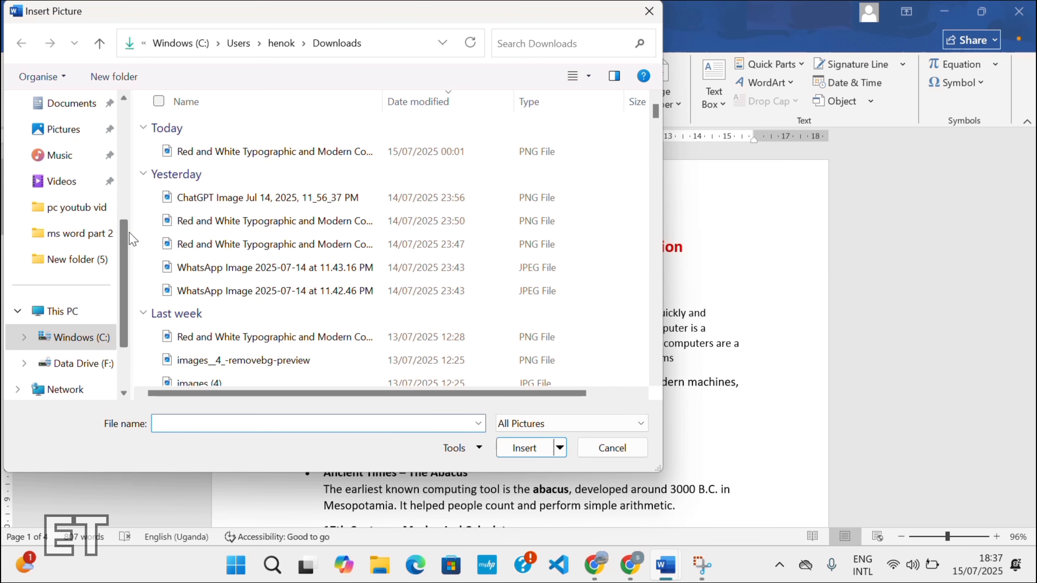
pyautogui.moveTo(125, 242); pyautogui.dragTo(126, 207)
pyautogui.click(65, 155)
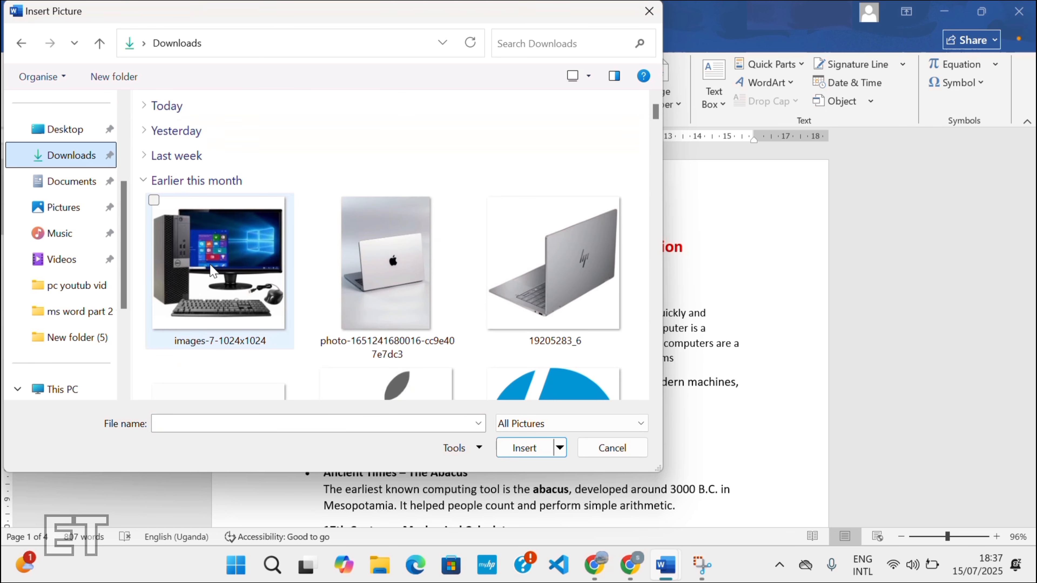
pyautogui.click(212, 271)
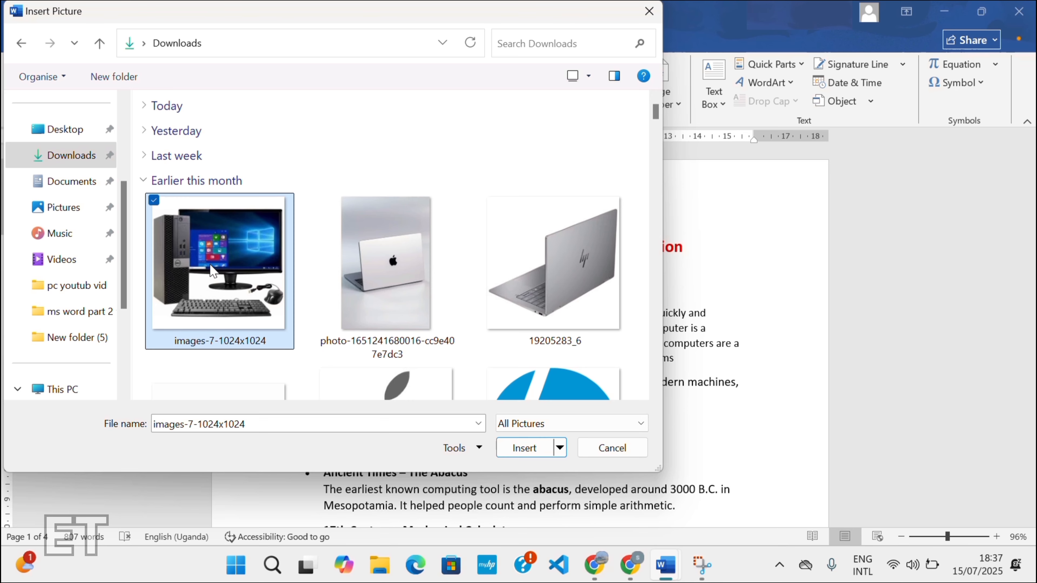
pyautogui.doubleClick(246, 271)
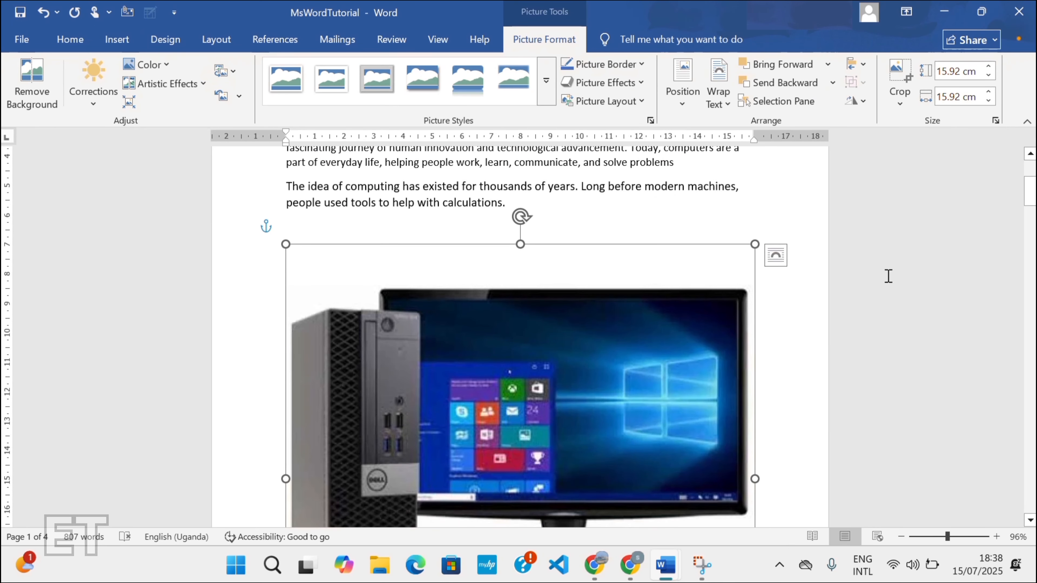
# - Try narrowing and shortening the computer picture one side at a time, and undo these size changes
pyautogui.moveTo(946, 537); pyautogui.dragTo(932, 537)
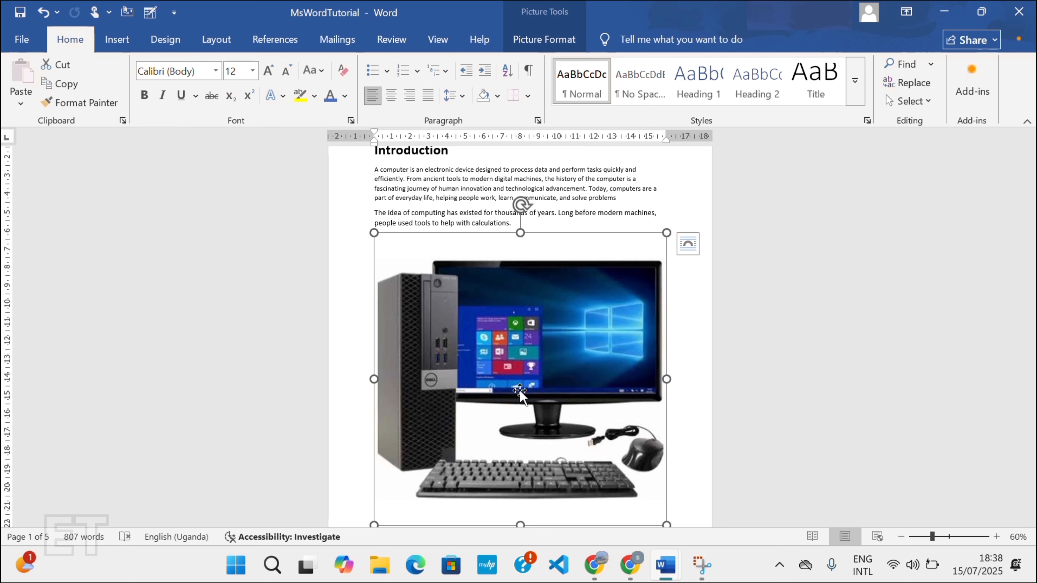
pyautogui.scroll(-3, 520, 382)
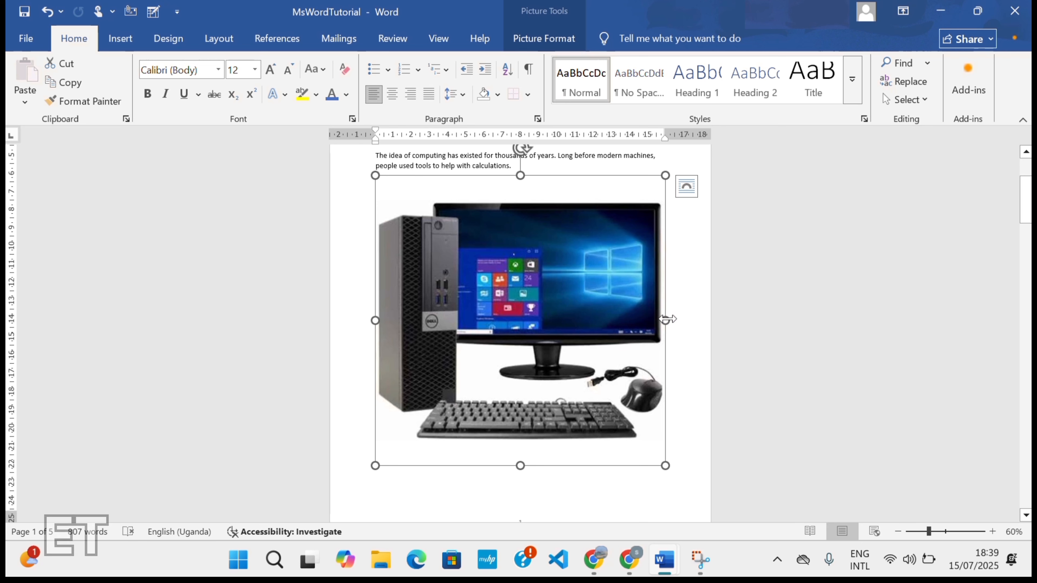
pyautogui.moveTo(665, 319); pyautogui.dragTo(562, 320)
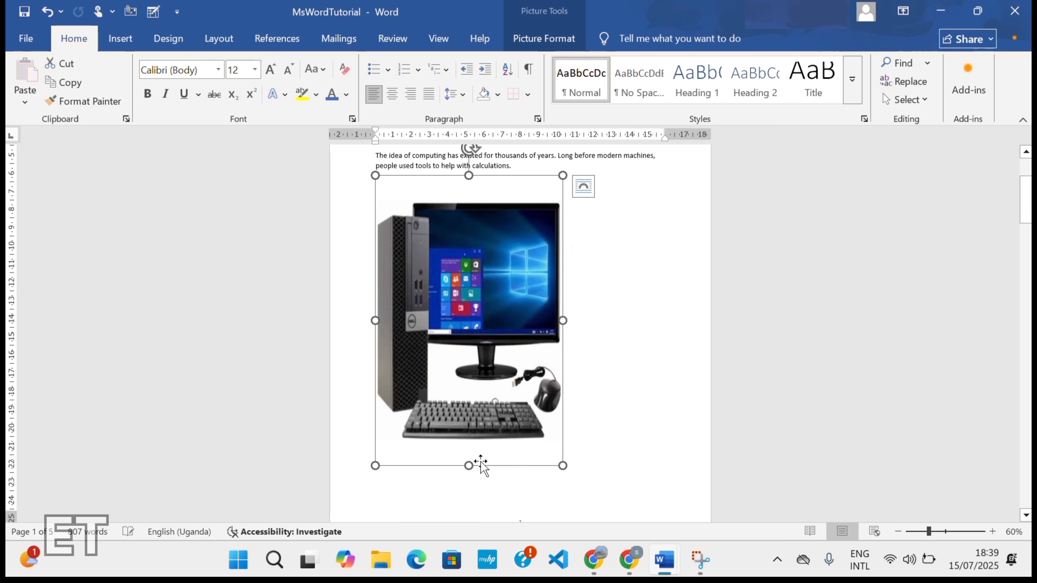
pyautogui.moveTo(461, 462); pyautogui.dragTo(479, 318)
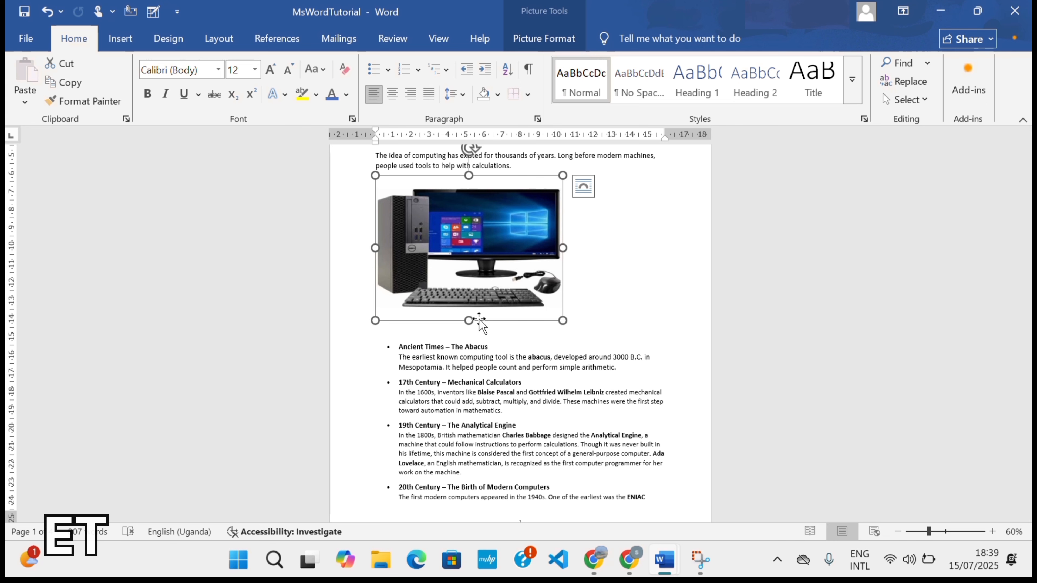
pyautogui.hotkey('ctrl', 'z')
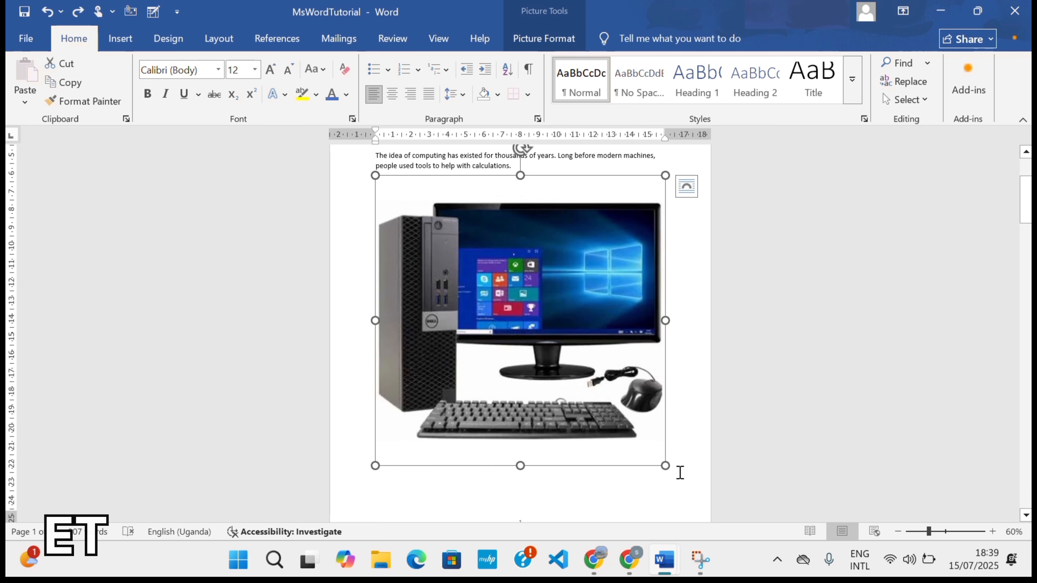
# - Shrink the computer picture proportionally to about 8 cm wide and add a blank line between the paragraph above and the picture
pyautogui.moveTo(665, 465); pyautogui.dragTo(486, 321)
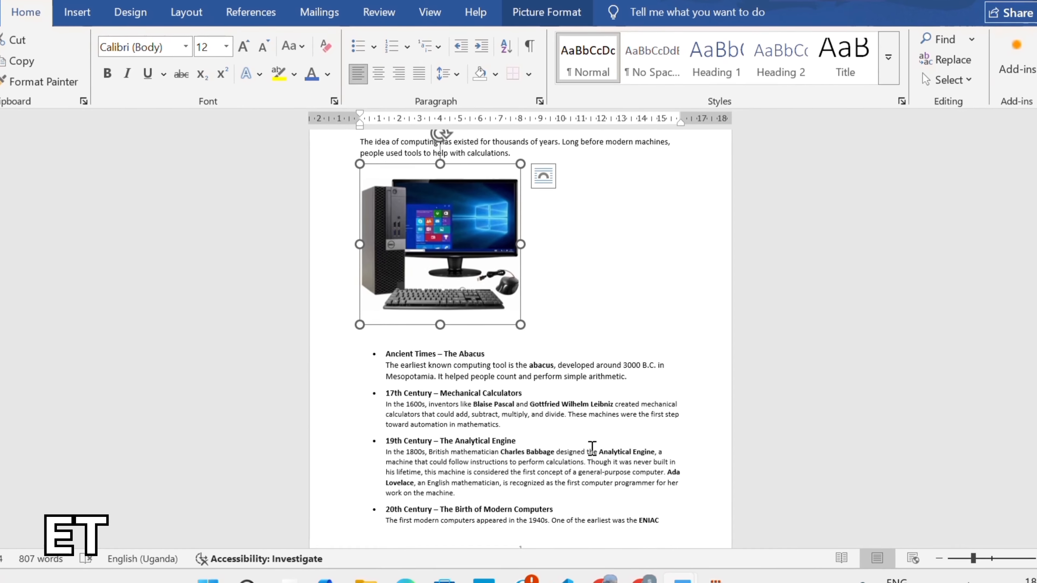
pyautogui.scroll(3, 520, 344)
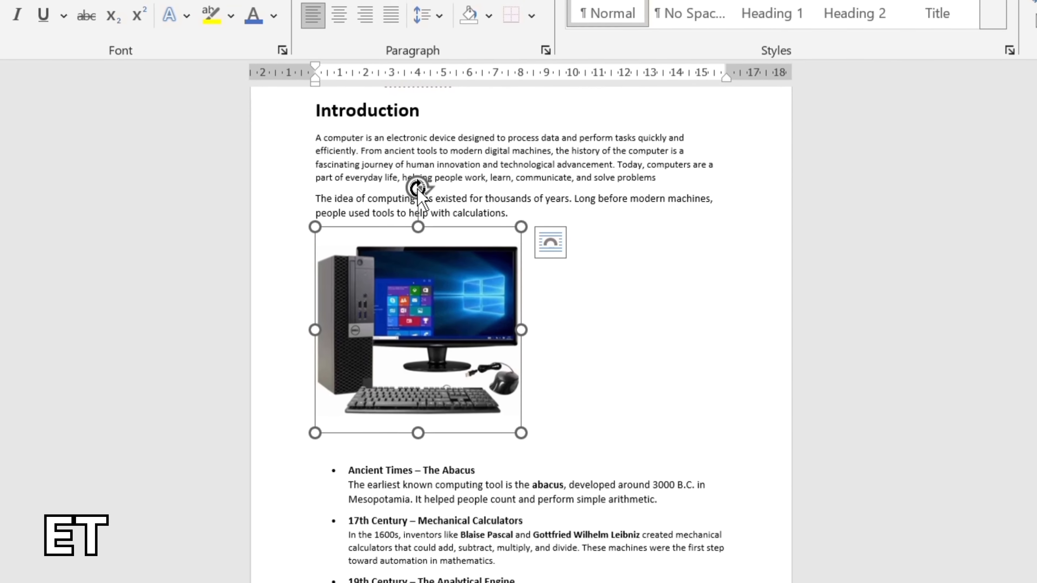
pyautogui.click(541, 215)
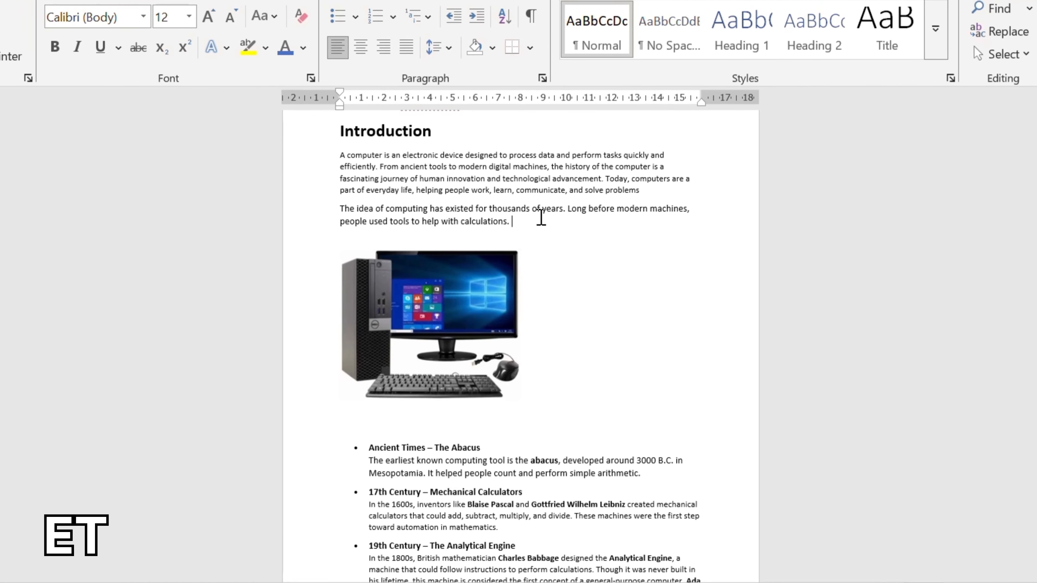
pyautogui.press('Return')
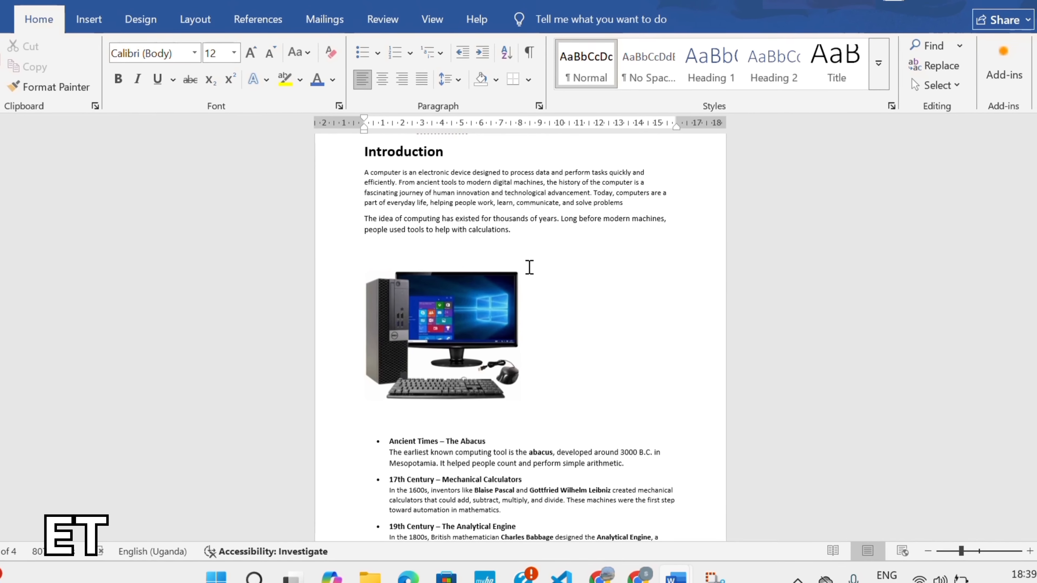
# - Try rotating the computer picture slightly clockwise and restore its original upright orientation
pyautogui.click(450, 304)
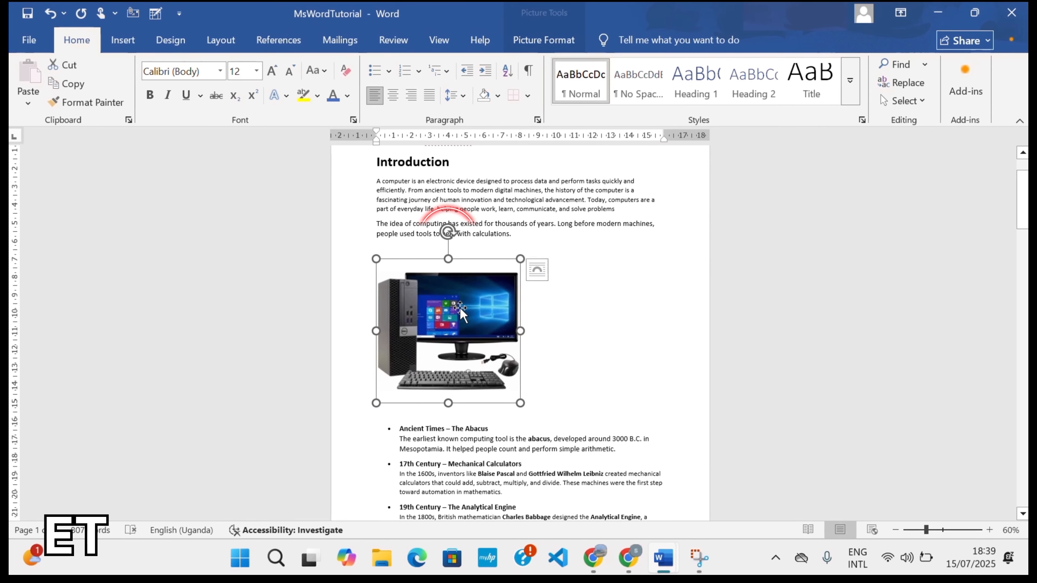
pyautogui.click(448, 233)
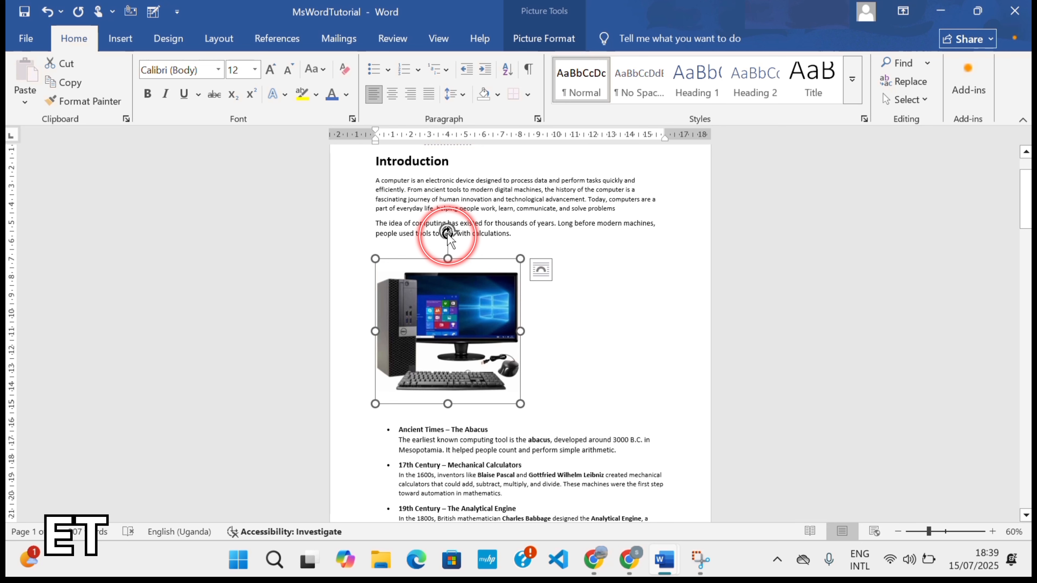
pyautogui.moveTo(449, 232); pyautogui.dragTo(485, 246)
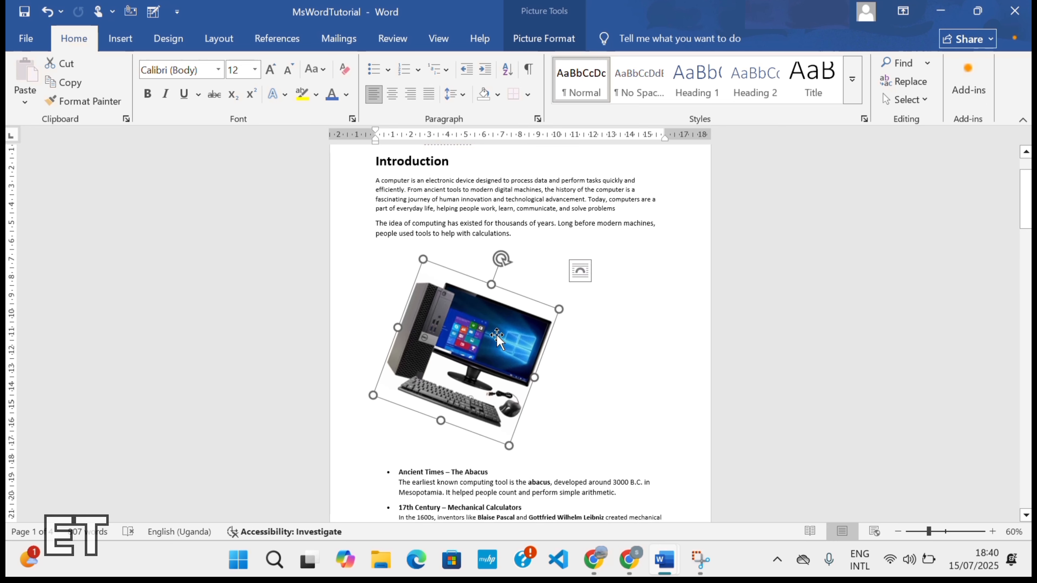
pyautogui.hotkey('ctrl', 'z')
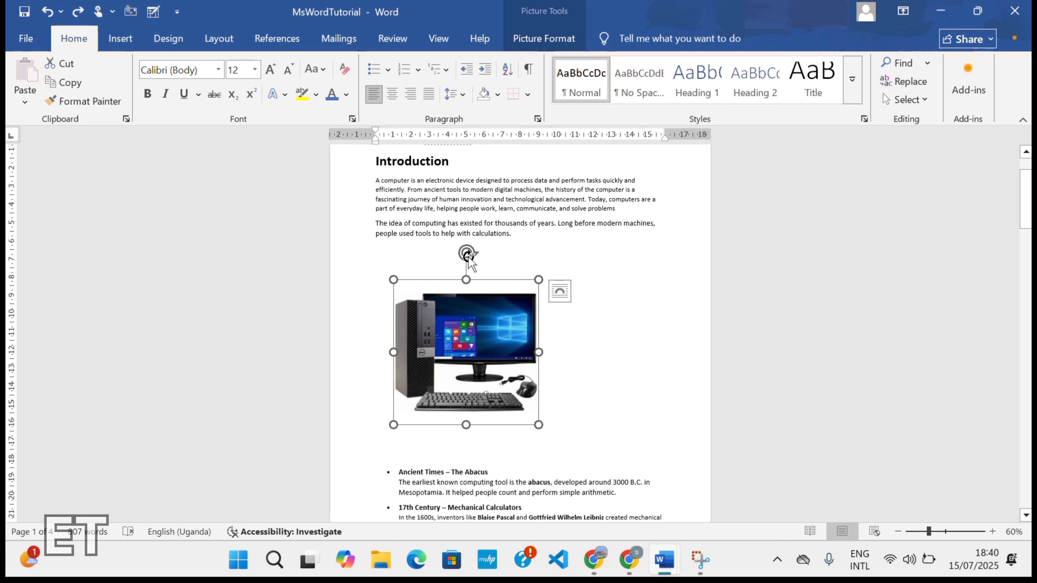
pyautogui.moveTo(467, 255); pyautogui.dragTo(449, 265)
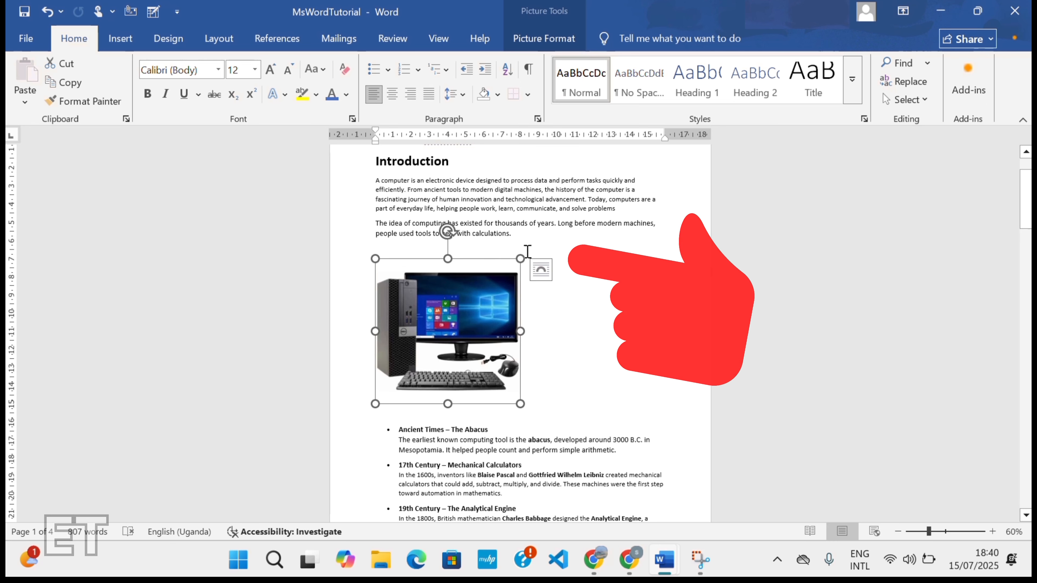
# - Set the computer picture's text wrapping to Square and move it up into the paragraph starting "The idea of computing"
pyautogui.click(541, 274)
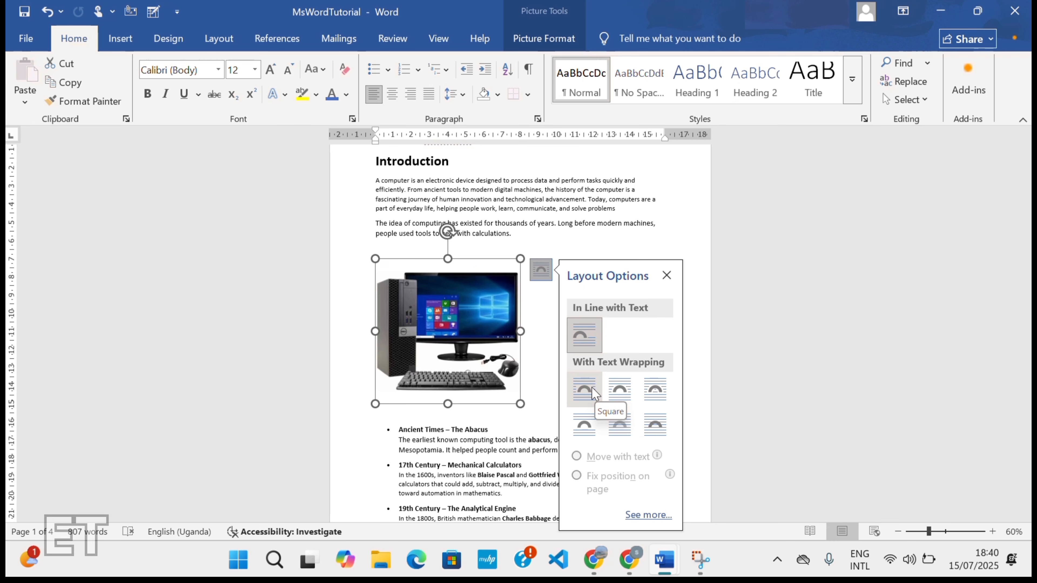
pyautogui.click(532, 301)
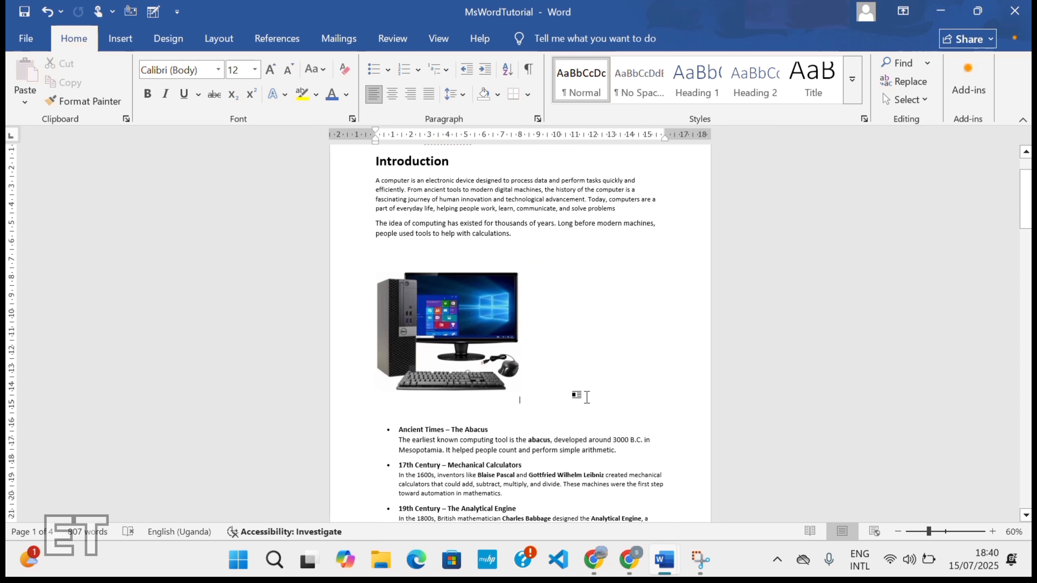
pyautogui.click(437, 301)
pyautogui.click(541, 271)
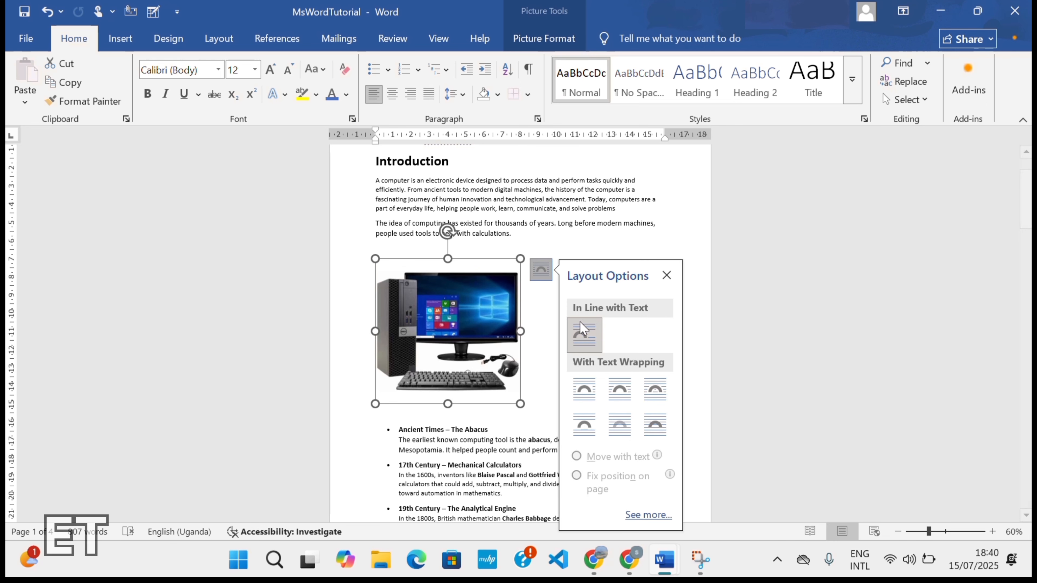
pyautogui.click(589, 387)
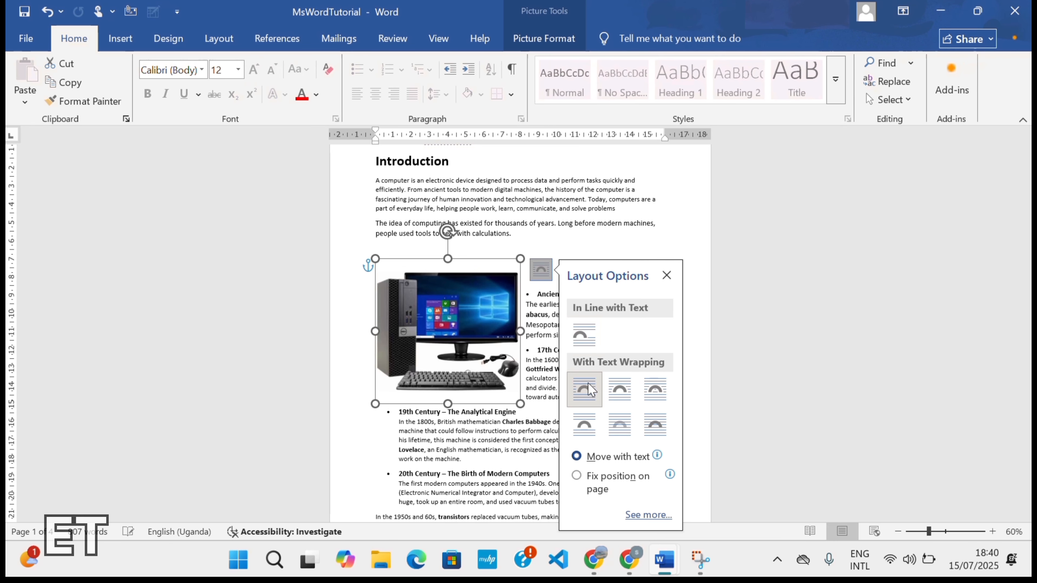
pyautogui.click(542, 250)
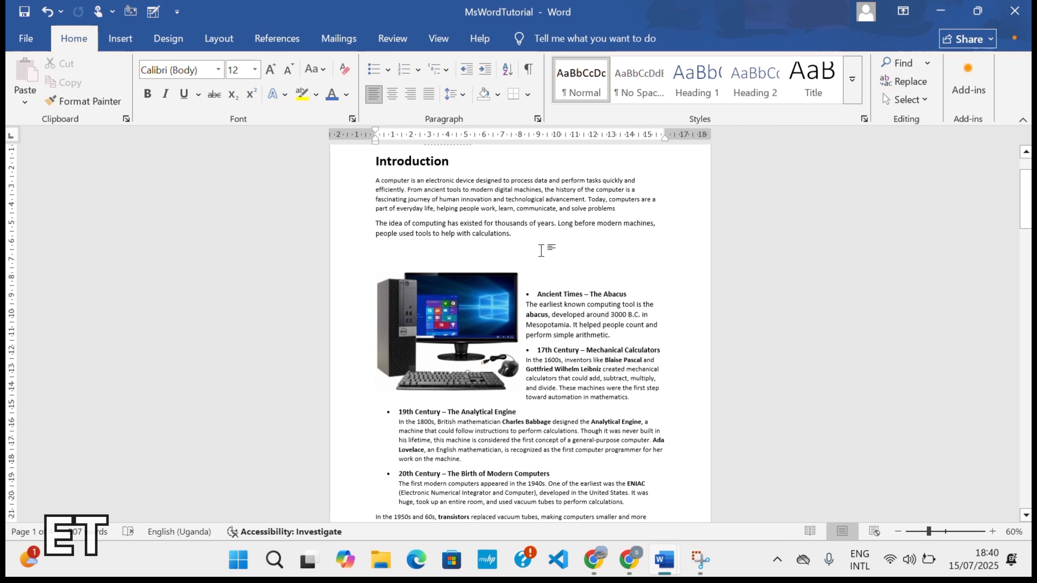
pyautogui.moveTo(440, 297); pyautogui.dragTo(443, 258)
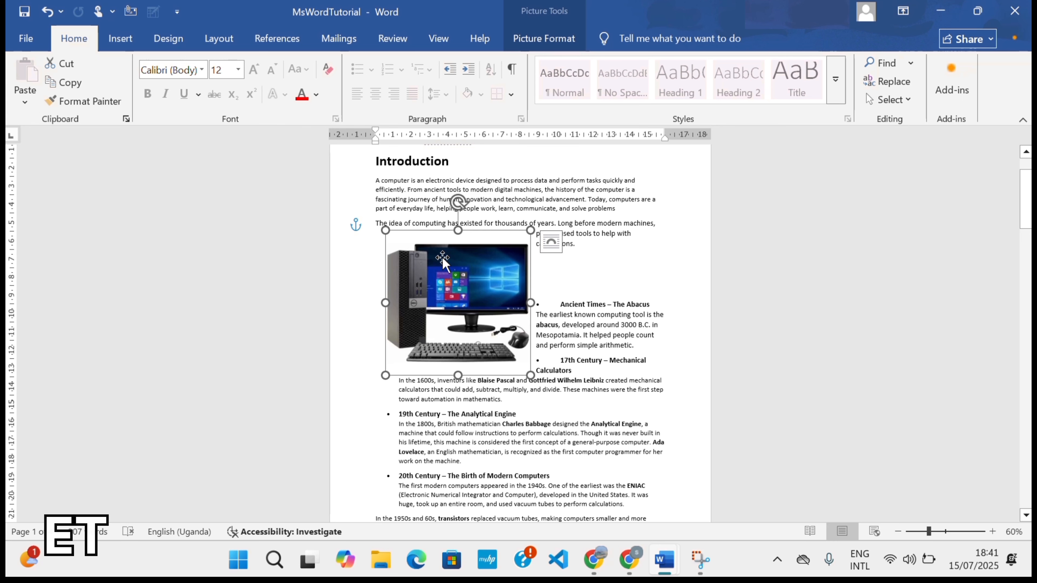
# - Try the Tight, Square and Through wrapping options on the computer picture and settle on Top and Bottom
pyautogui.click(551, 242)
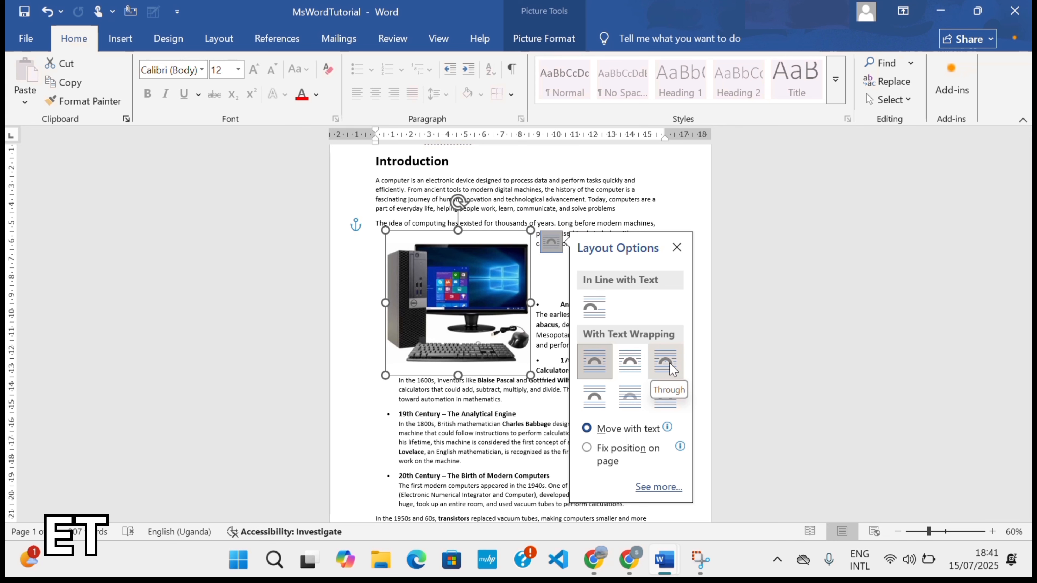
pyautogui.click(641, 368)
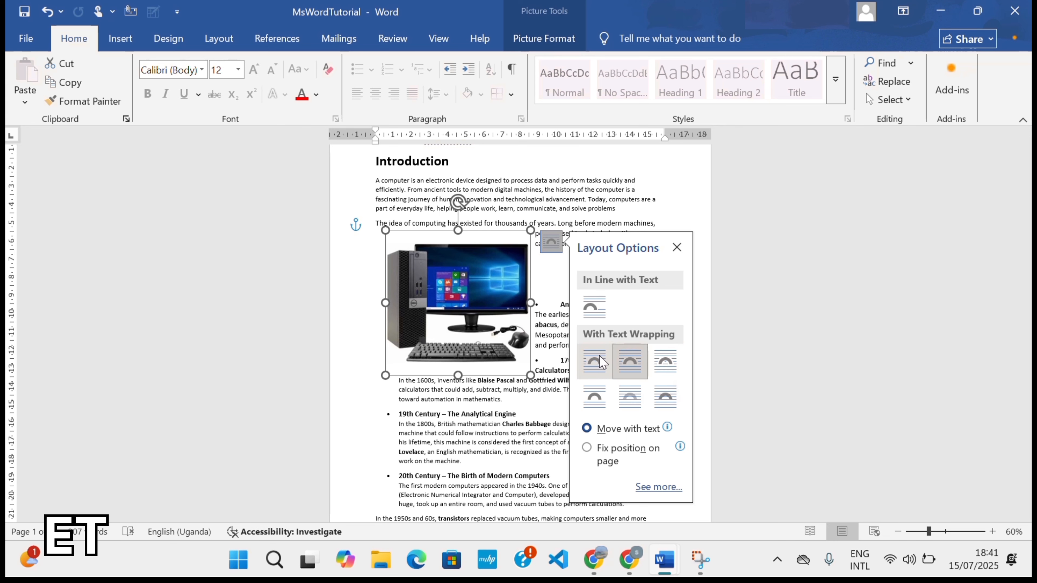
pyautogui.click(607, 358)
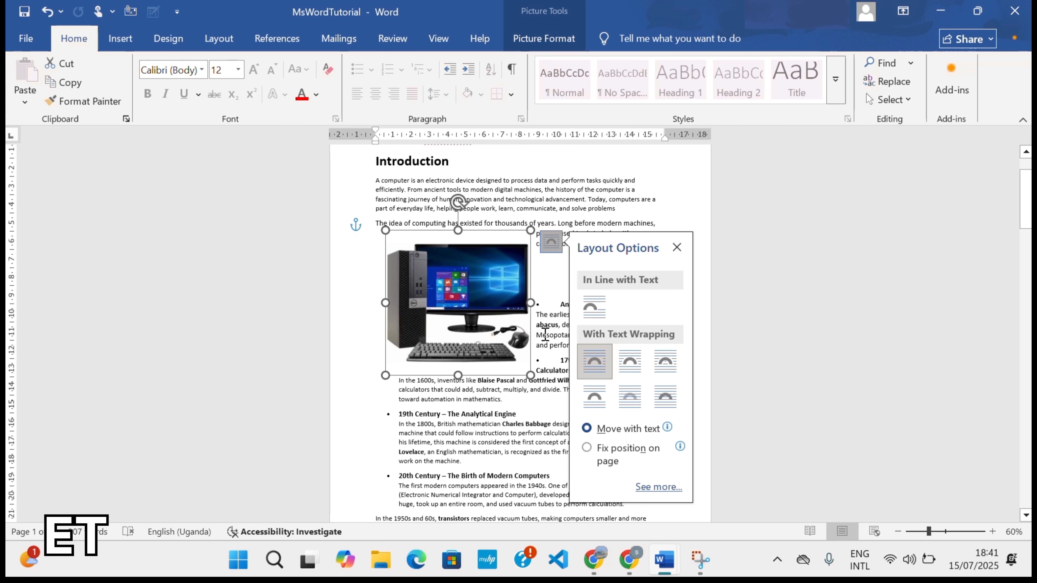
pyautogui.click(624, 363)
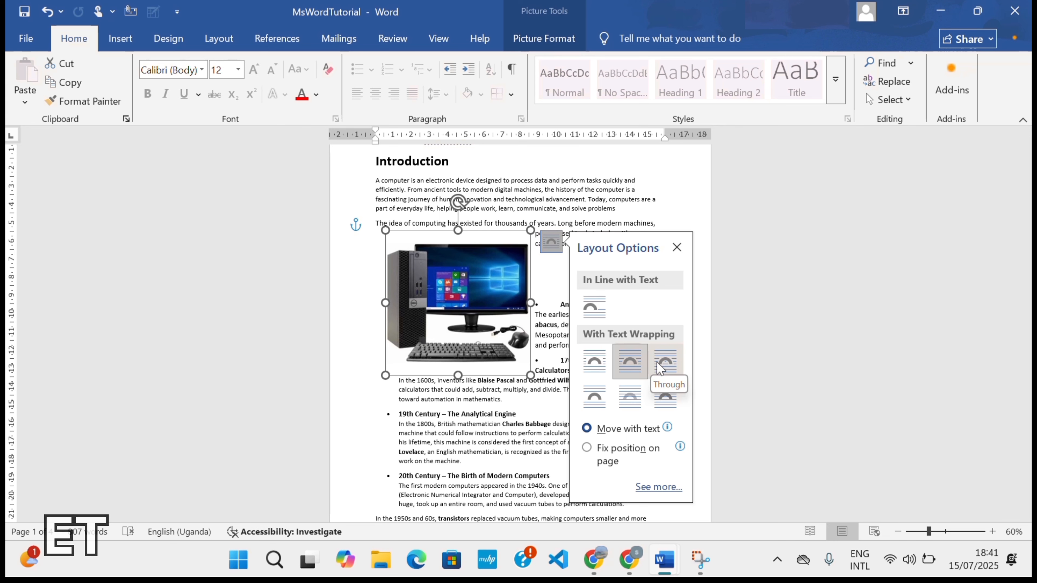
pyautogui.click(661, 365)
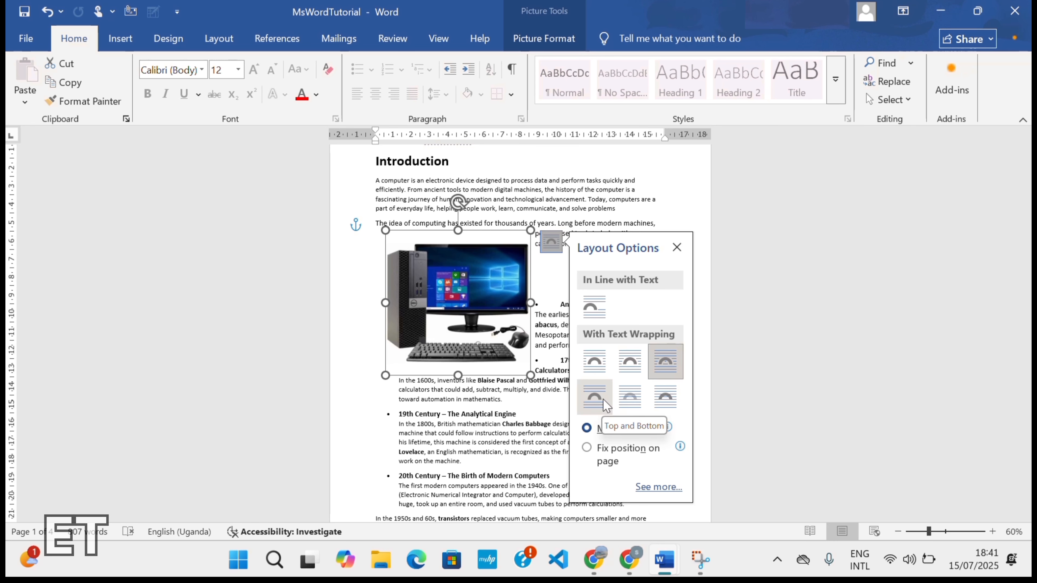
pyautogui.click(606, 406)
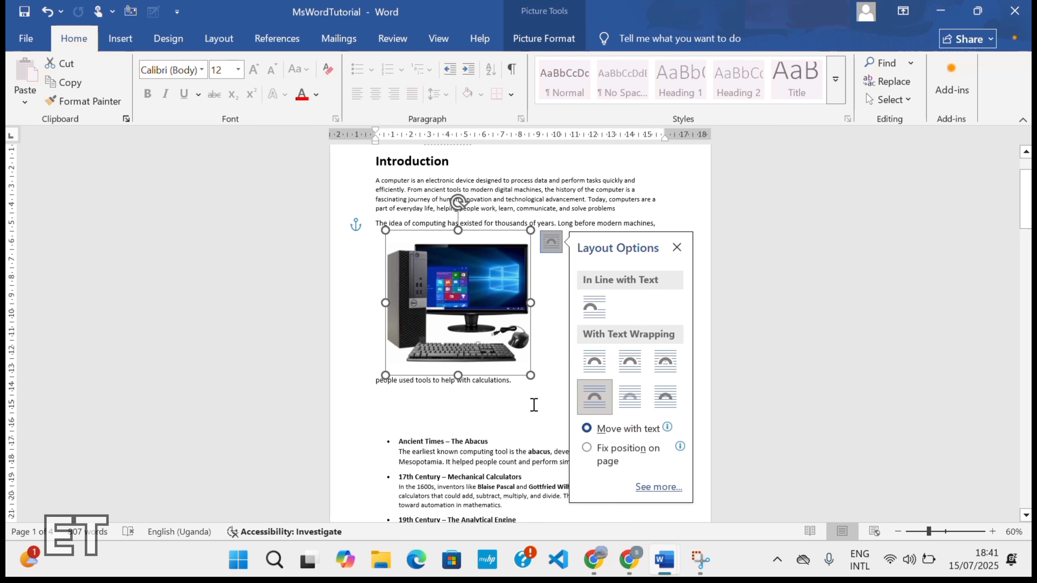
pyautogui.click(539, 409)
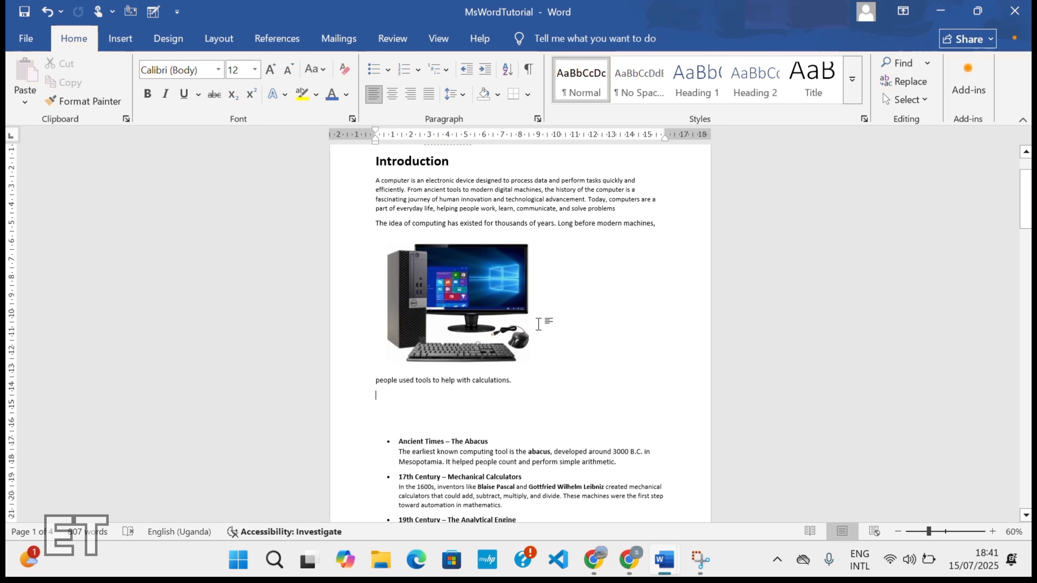
# - Set the computer picture's text wrapping to Behind Text
pyautogui.click(455, 302)
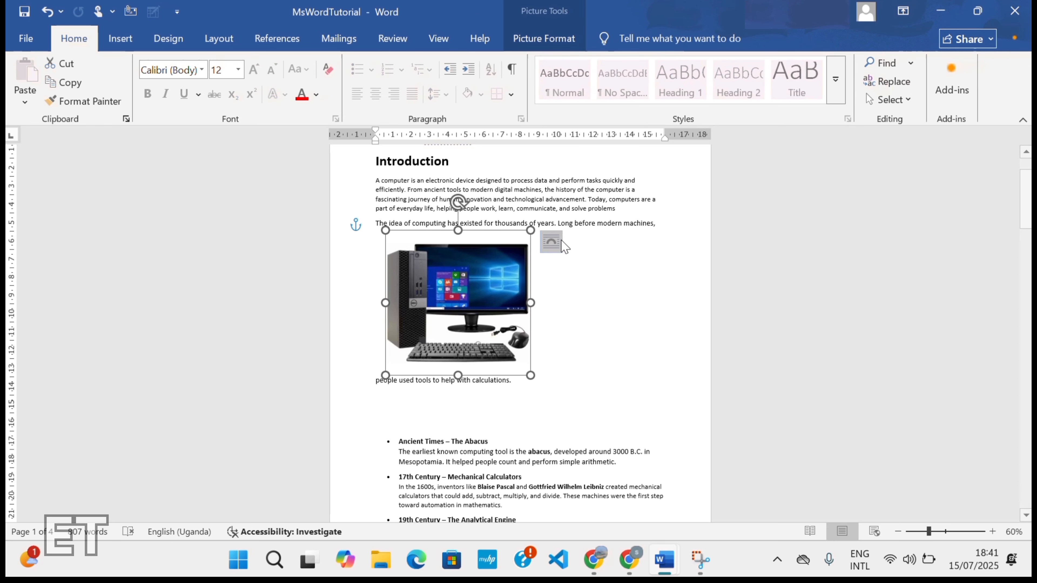
pyautogui.click(554, 248)
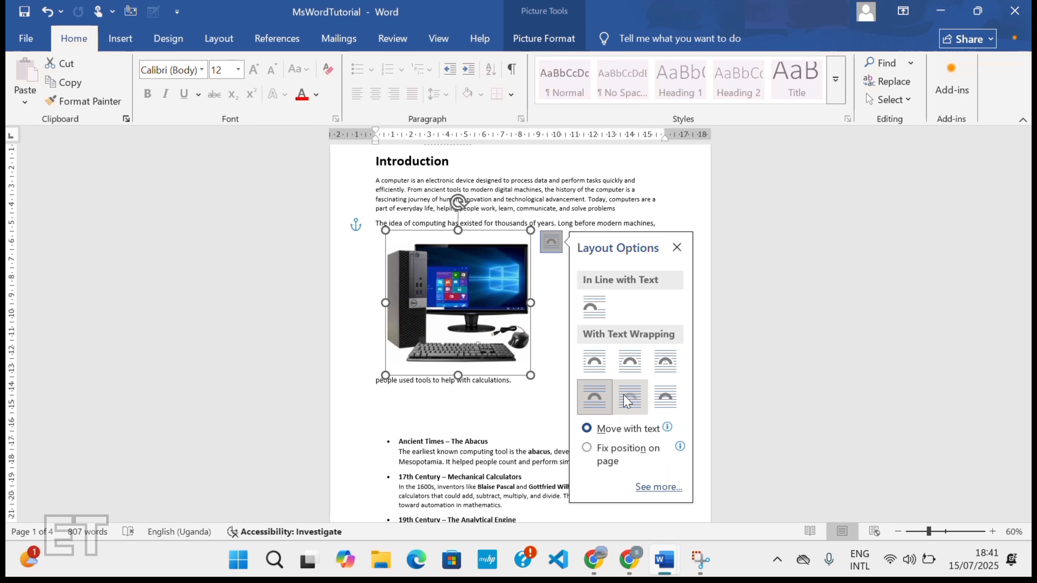
pyautogui.click(629, 399)
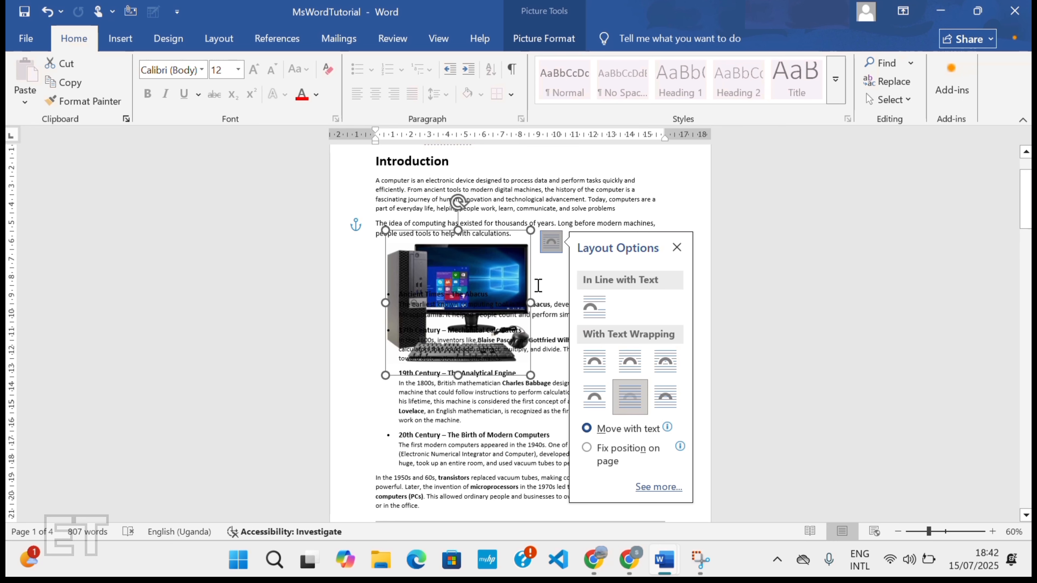
pyautogui.click(545, 286)
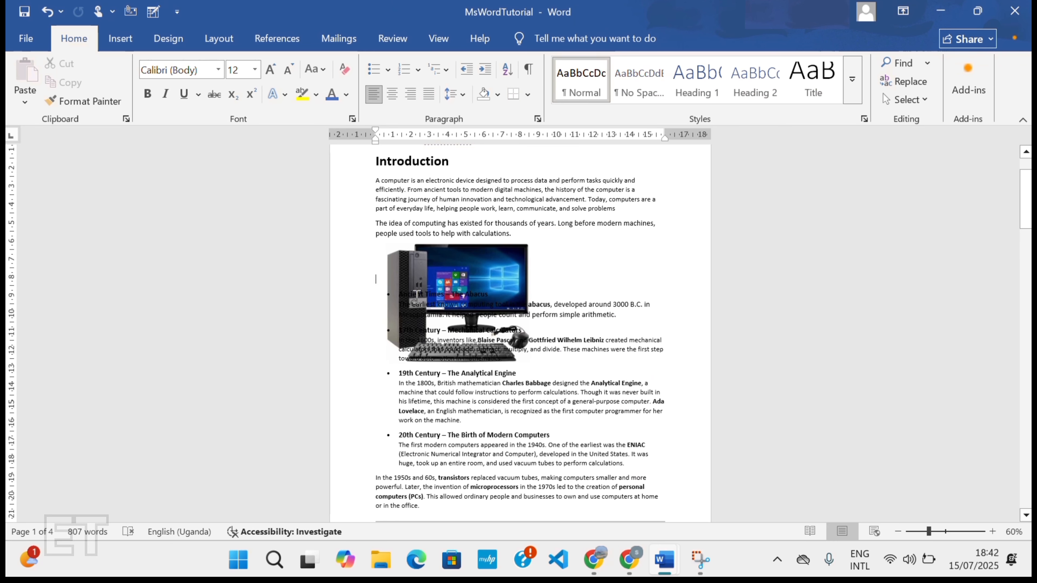
# - Try a yellow highlight on the bulleted sections from Ancient Times to 19th Century and undo it
pyautogui.moveTo(399, 304); pyautogui.dragTo(572, 420)
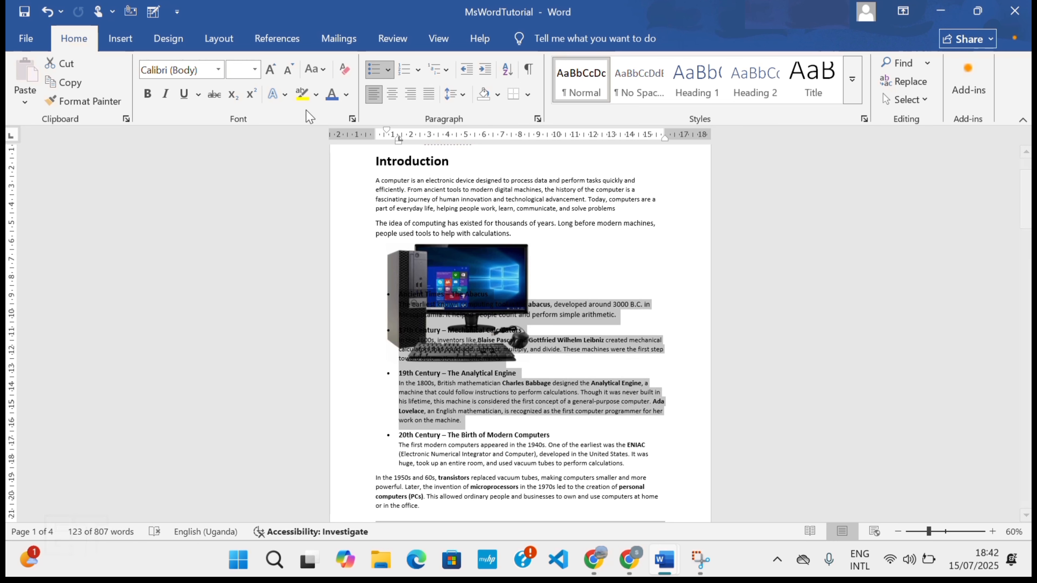
pyautogui.click(303, 98)
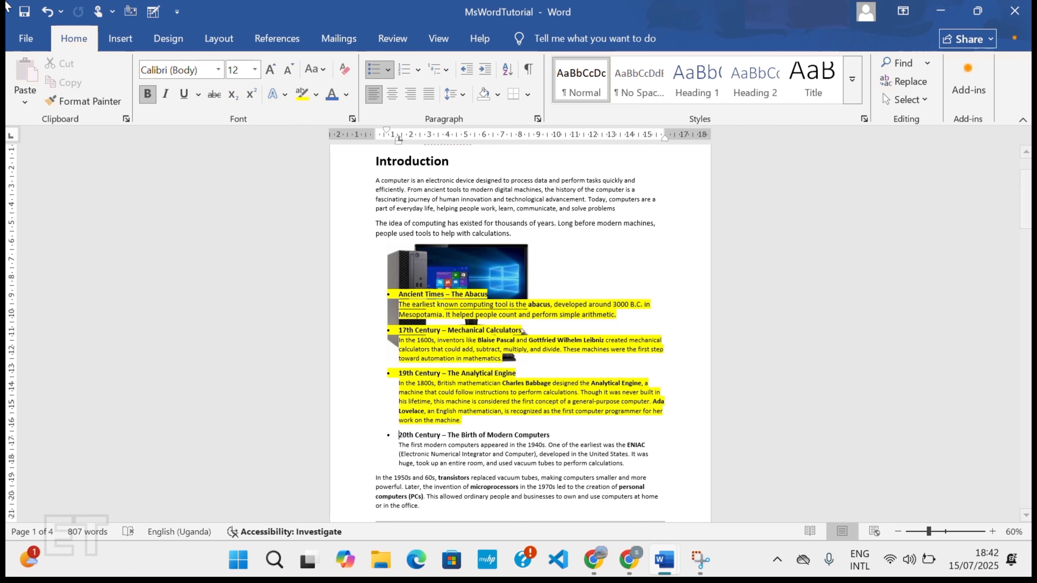
pyautogui.click(558, 235)
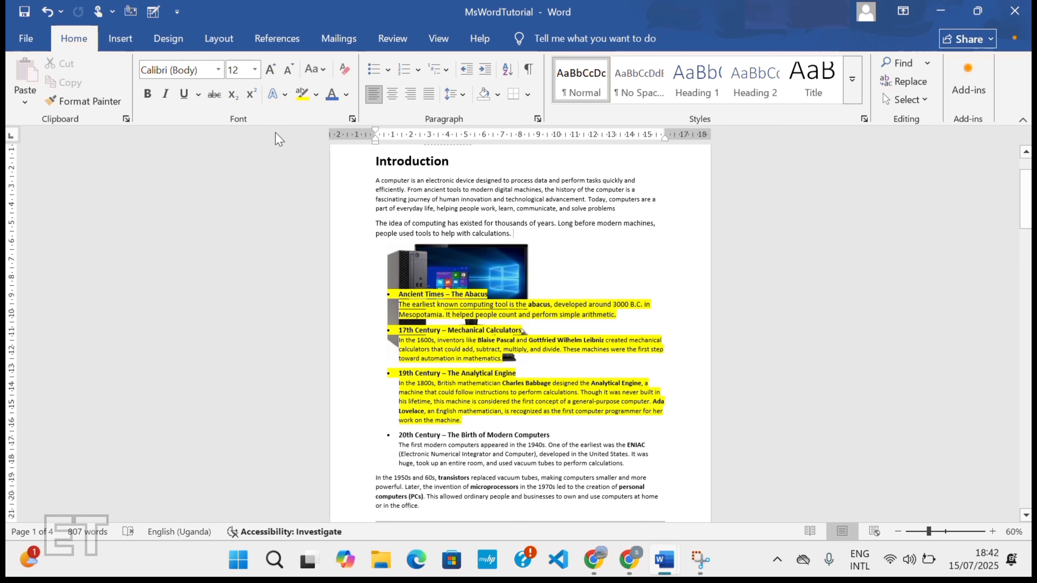
pyautogui.hotkey('ctrl', 'z')
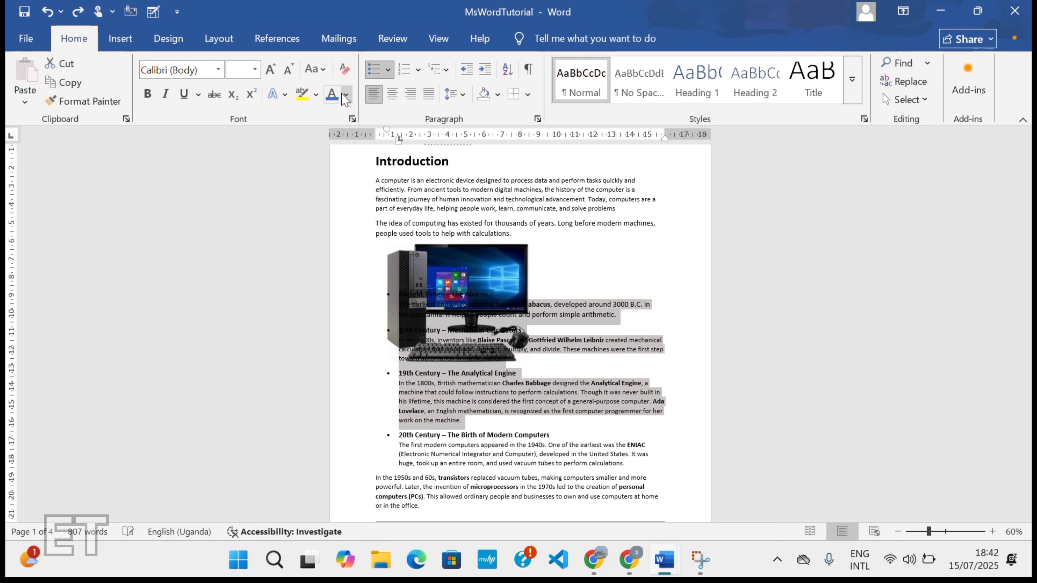
# - Try orange, settle on red as font color for the bulleted sections from Ancient Times to 19th Century, and enlarge their text by two increments
pyautogui.click(346, 95)
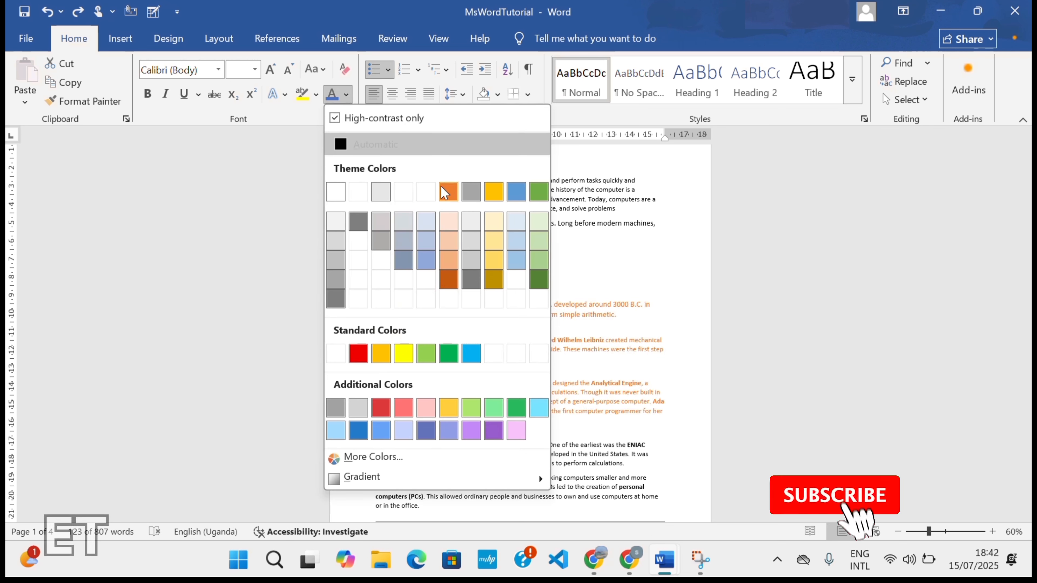
pyautogui.click(444, 192)
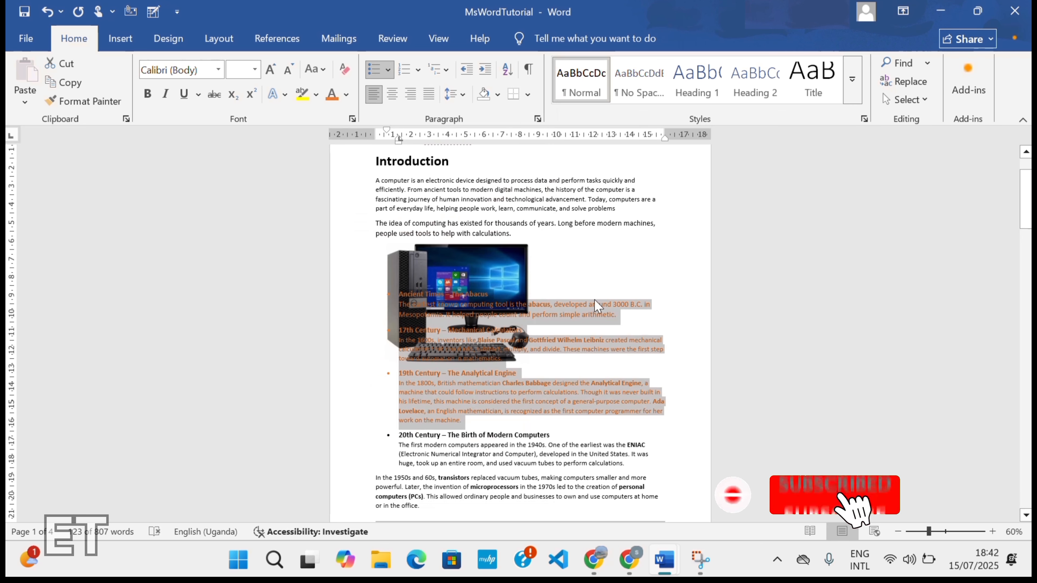
pyautogui.click(347, 95)
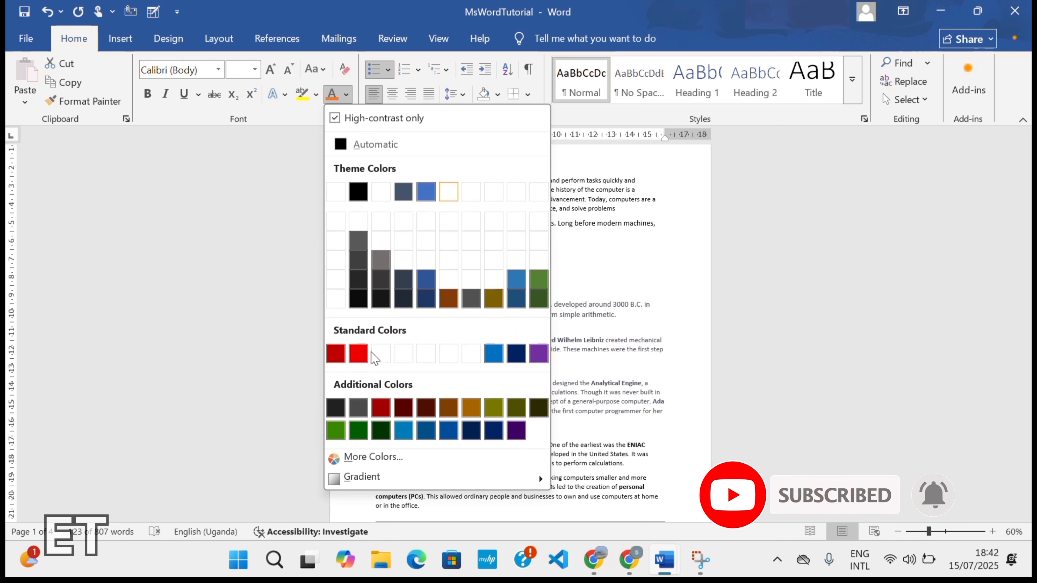
pyautogui.click(358, 354)
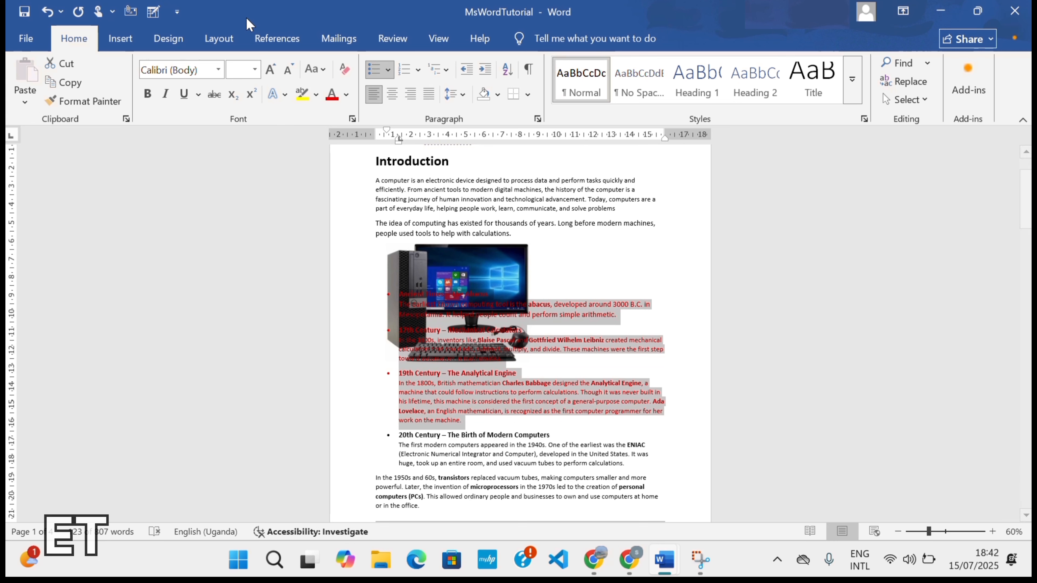
pyautogui.click(272, 70)
pyautogui.click(272, 70)
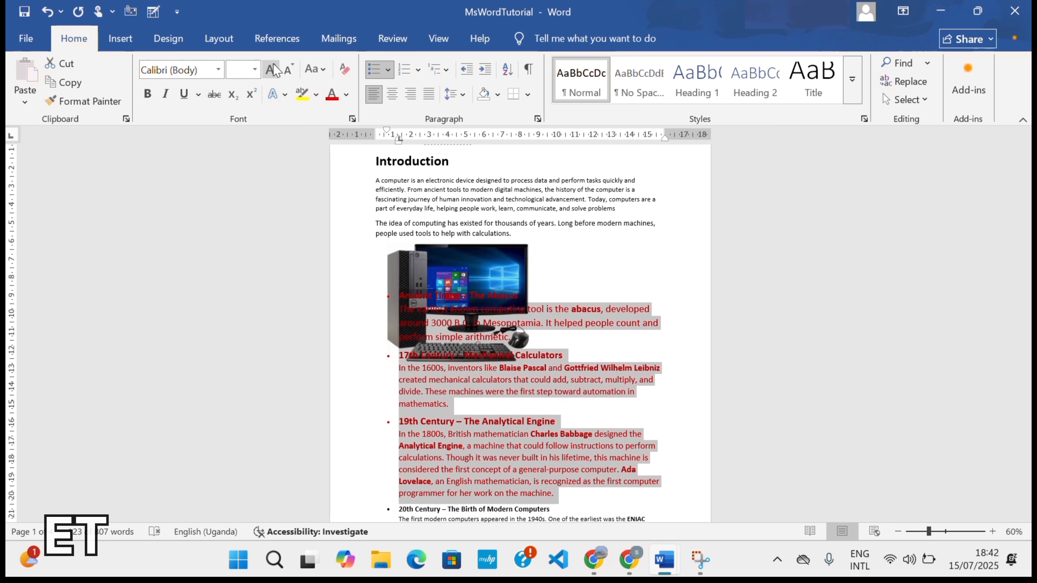
# - Change the computer picture's text wrapping to In Front of Text
pyautogui.click(518, 257)
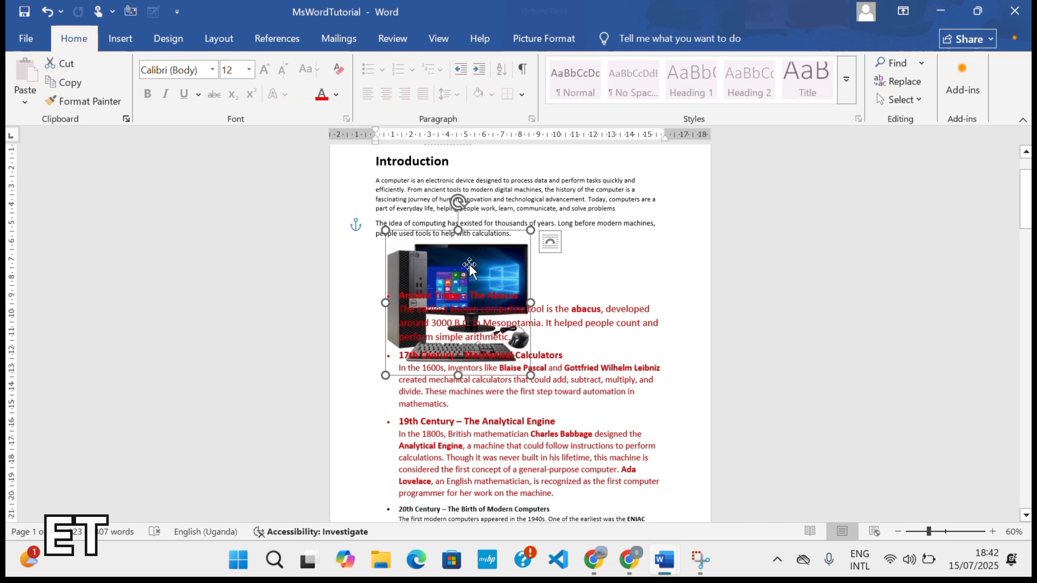
pyautogui.click(550, 243)
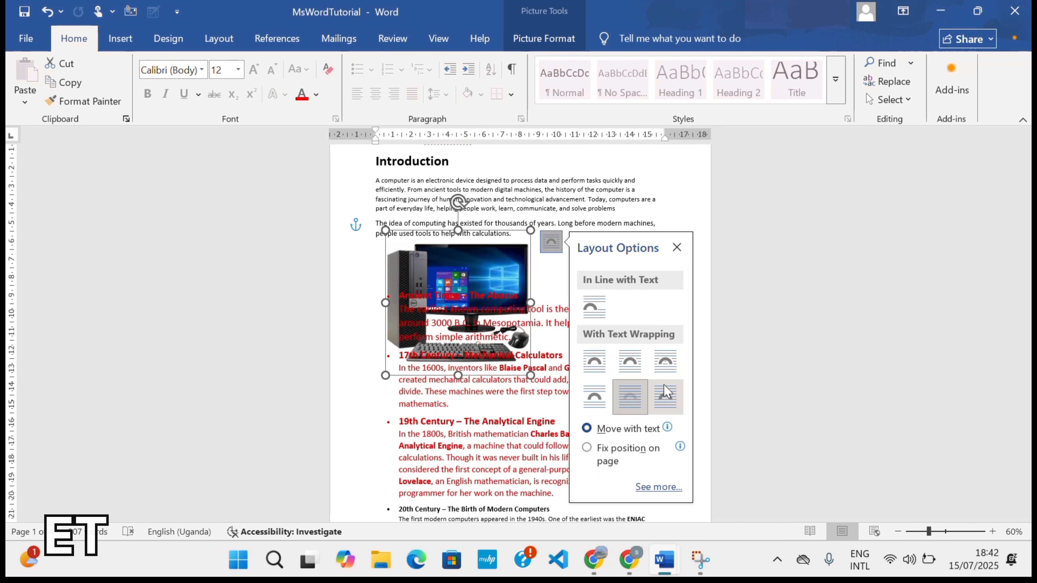
pyautogui.click(666, 398)
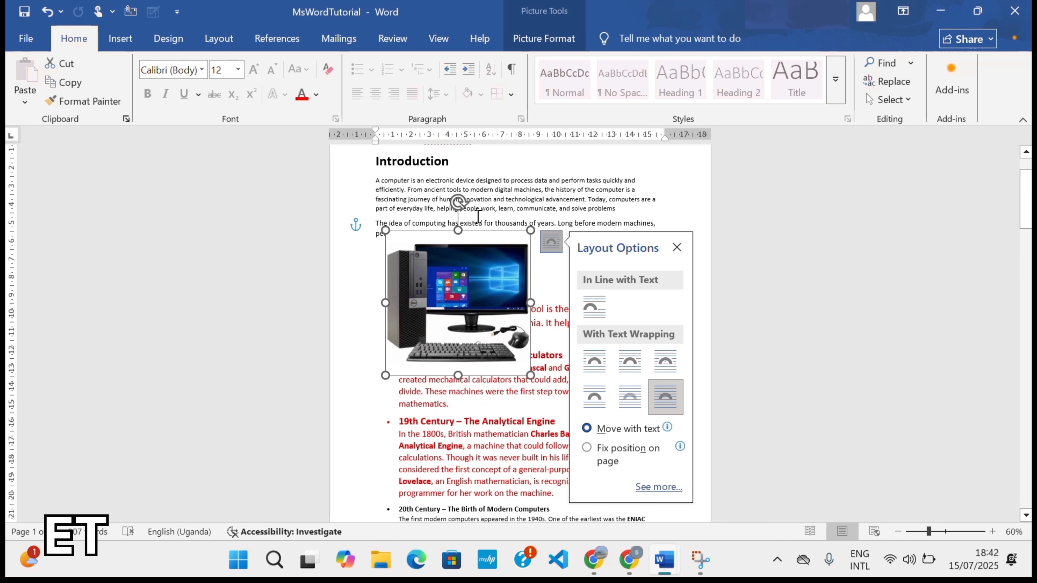
pyautogui.click(476, 209)
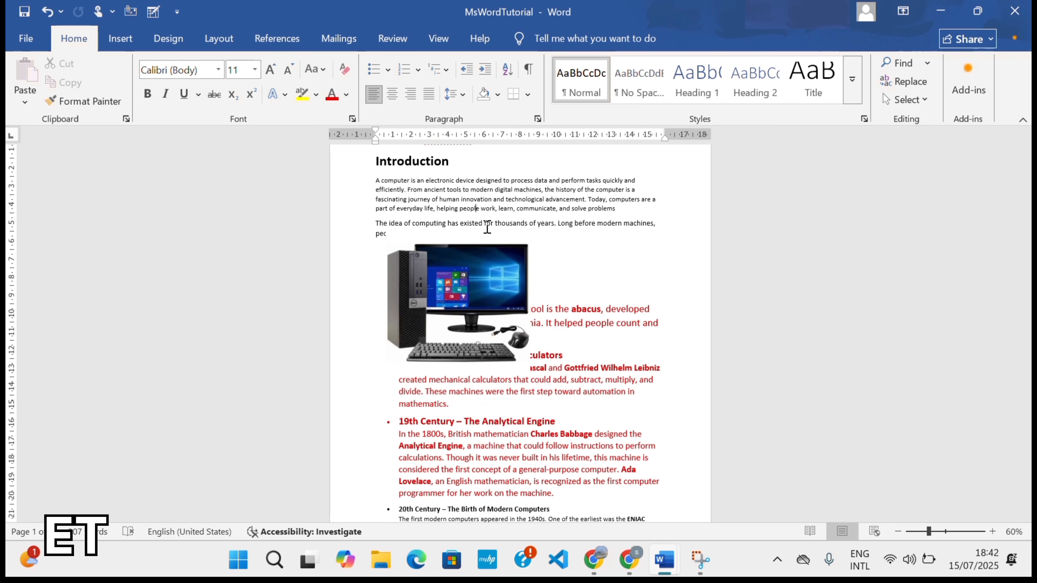
# - Try the Fix position on page option for the computer picture and switch back to Move with text
pyautogui.click(480, 278)
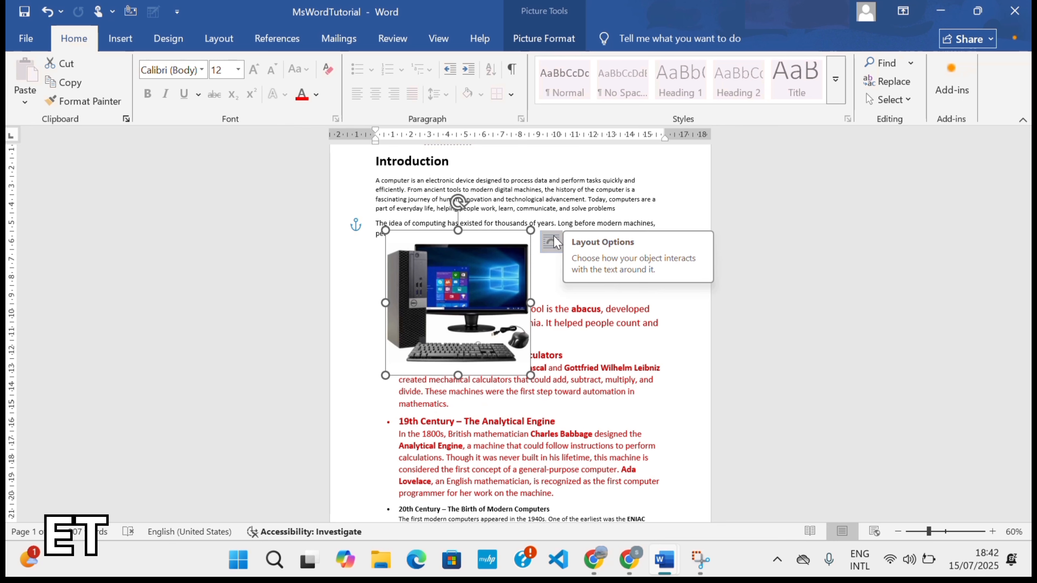
pyautogui.click(551, 242)
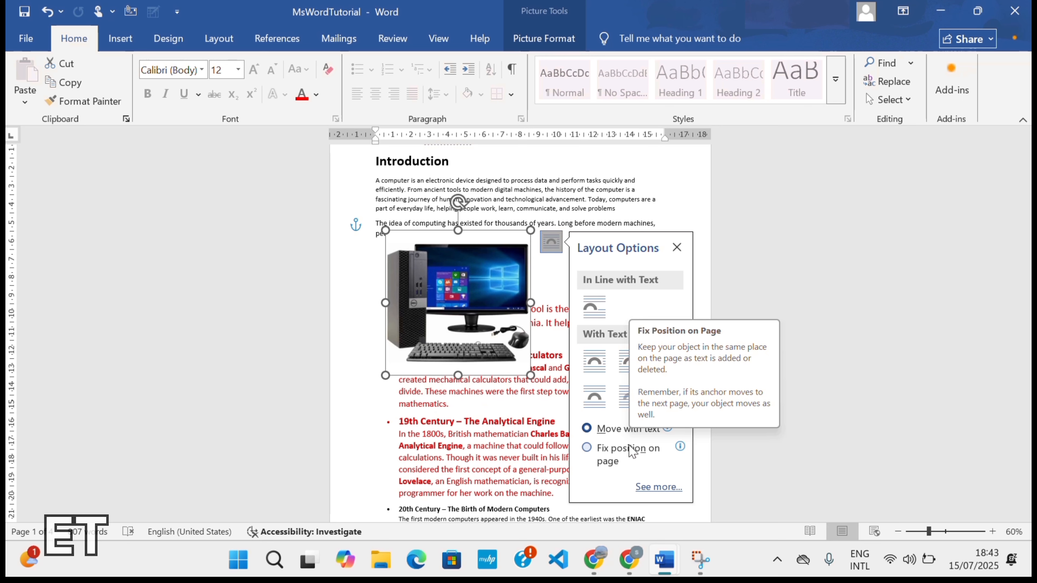
pyautogui.click(588, 447)
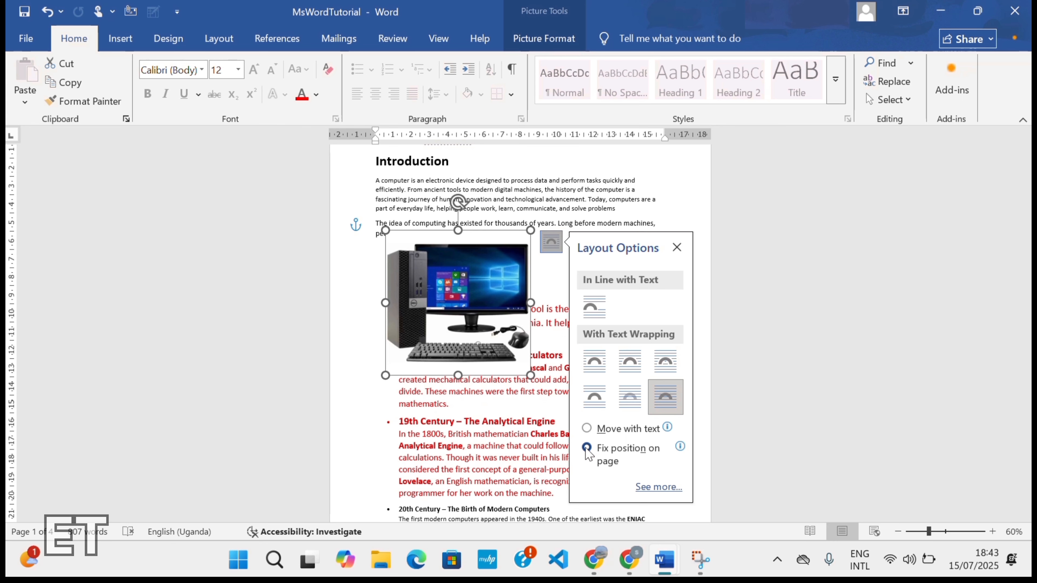
pyautogui.click(586, 428)
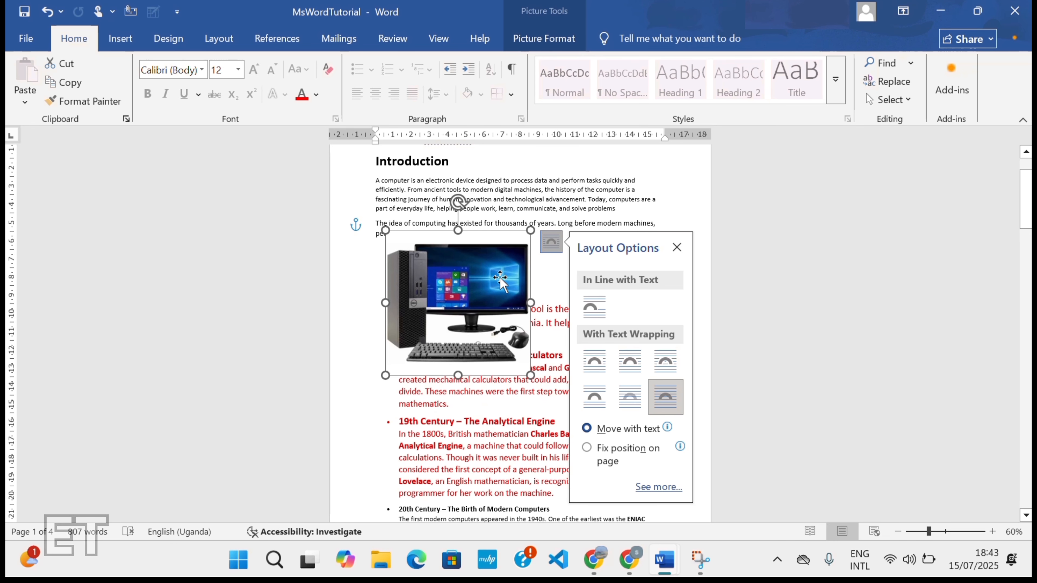
pyautogui.click(540, 269)
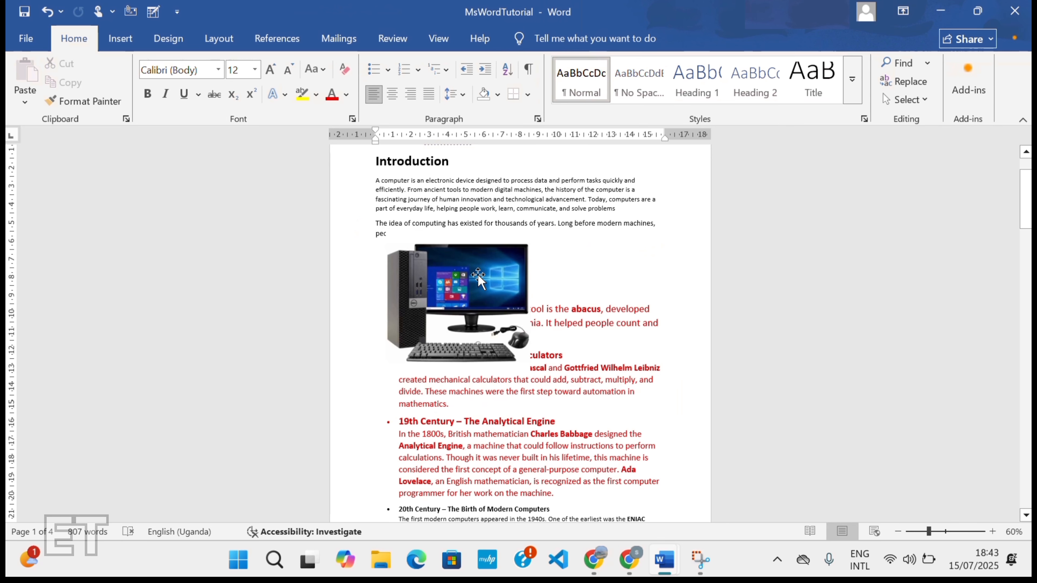
# - Delete the computer picture from the Introduction section
pyautogui.click(478, 278)
pyautogui.click(120, 38)
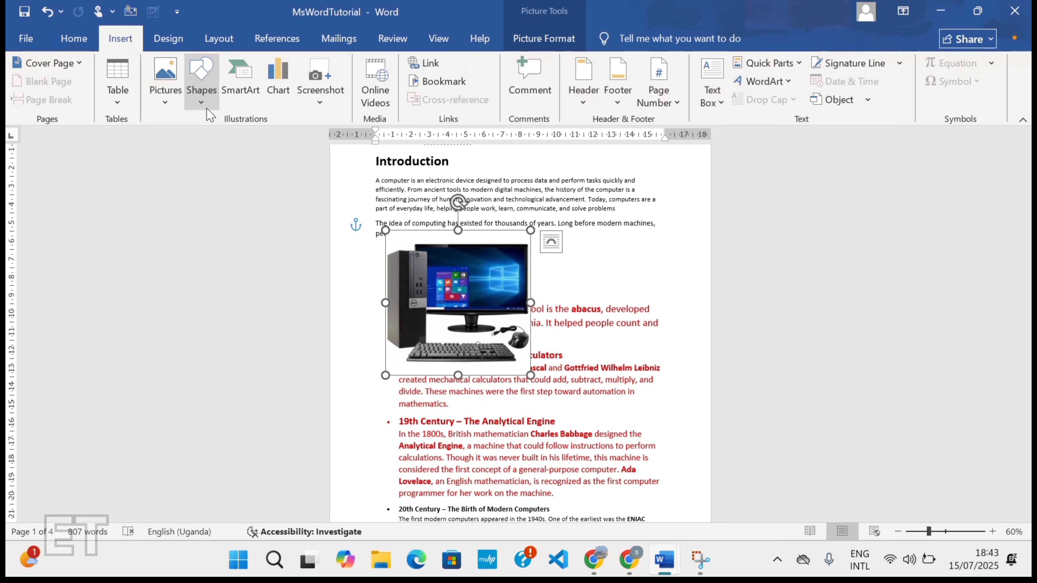
pyautogui.click(169, 102)
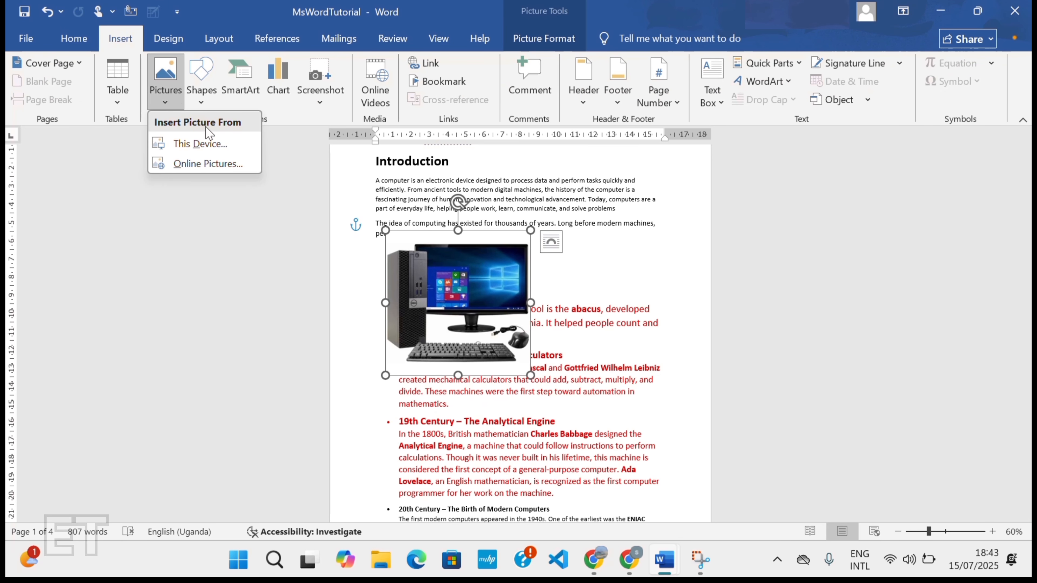
pyautogui.click(223, 163)
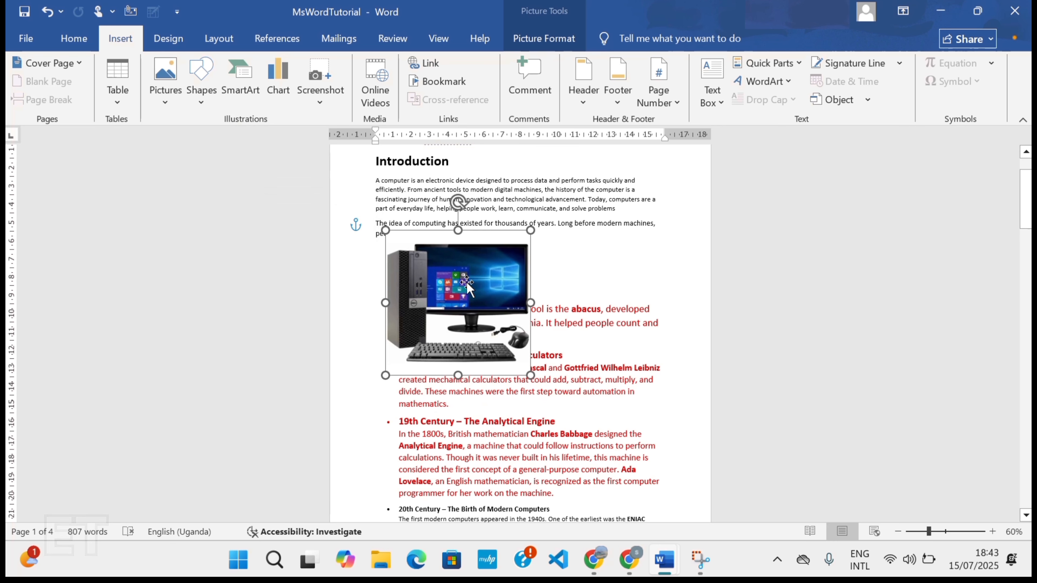
pyautogui.press('Delete')
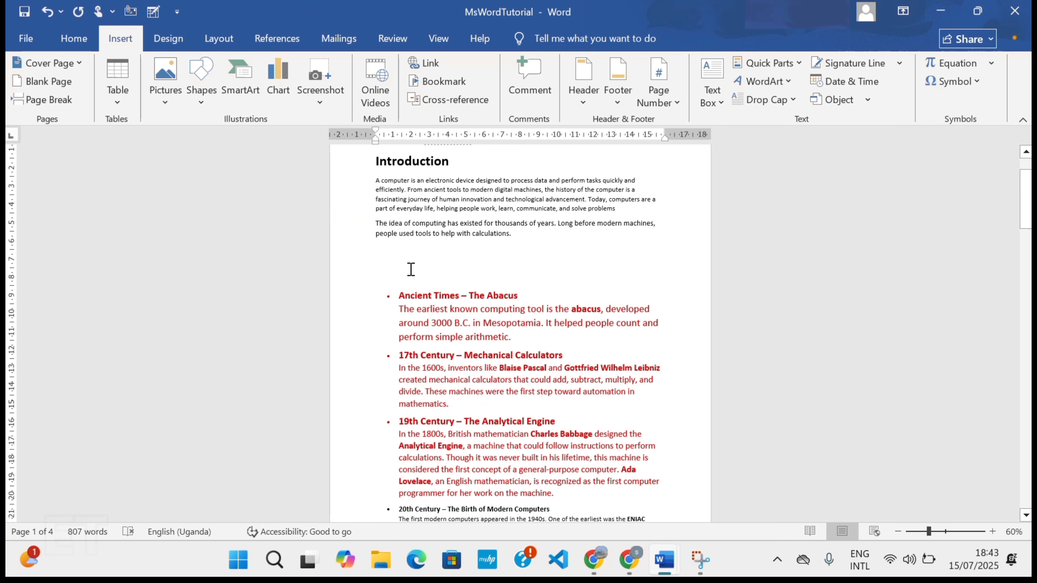
# - Place the cursor on the blank line above the "Ancient Times" bullet and search Bing's online pictures for "desktop pc"
pyautogui.click(411, 261)
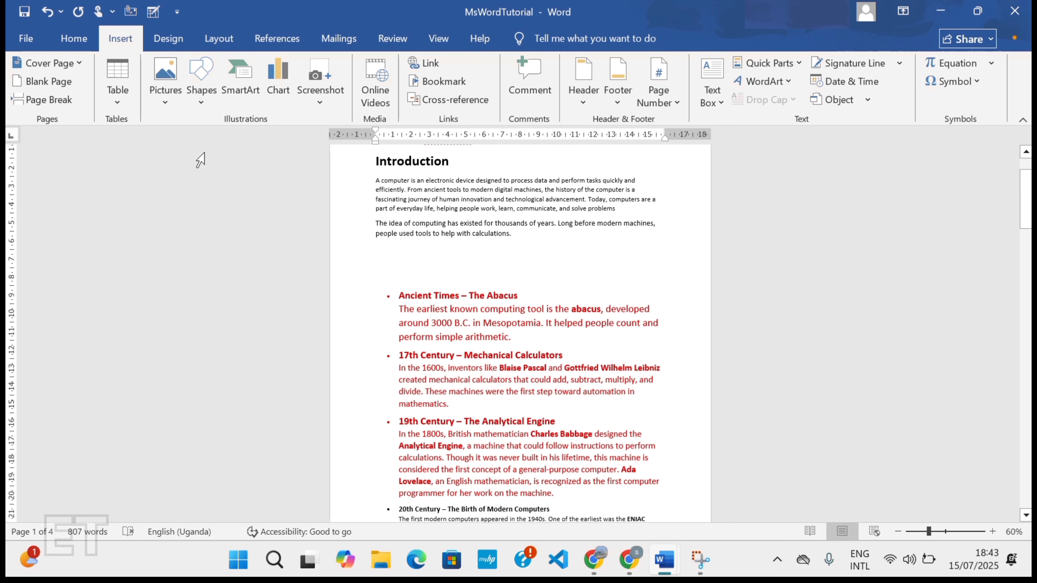
pyautogui.click(160, 102)
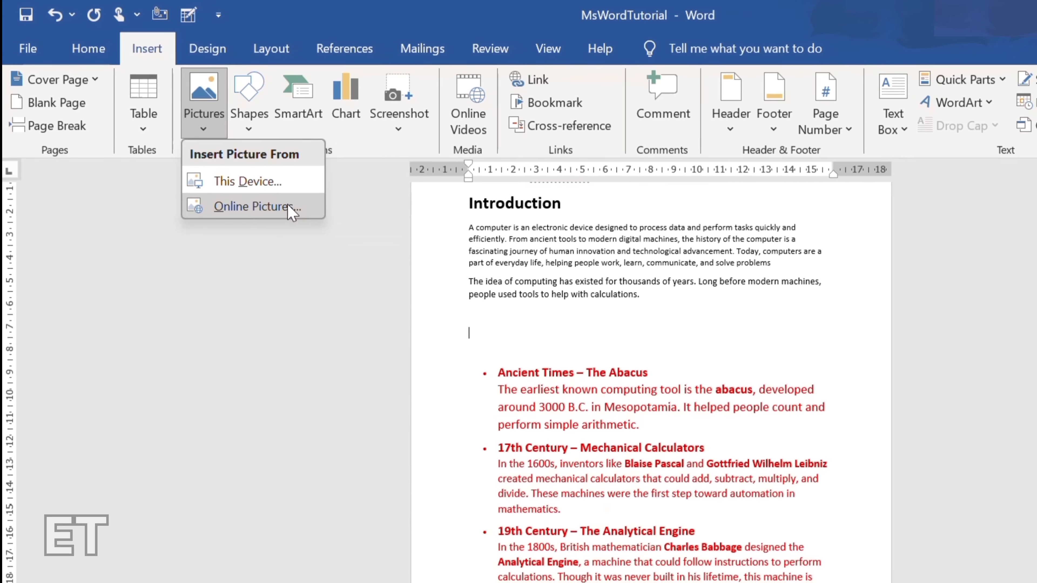
pyautogui.click(289, 208)
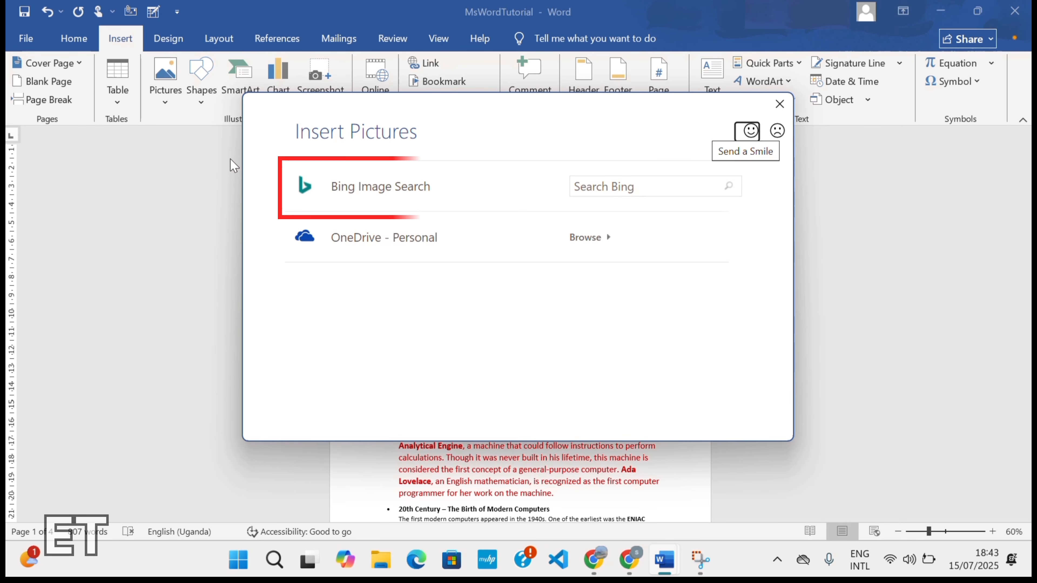
pyautogui.click(595, 180)
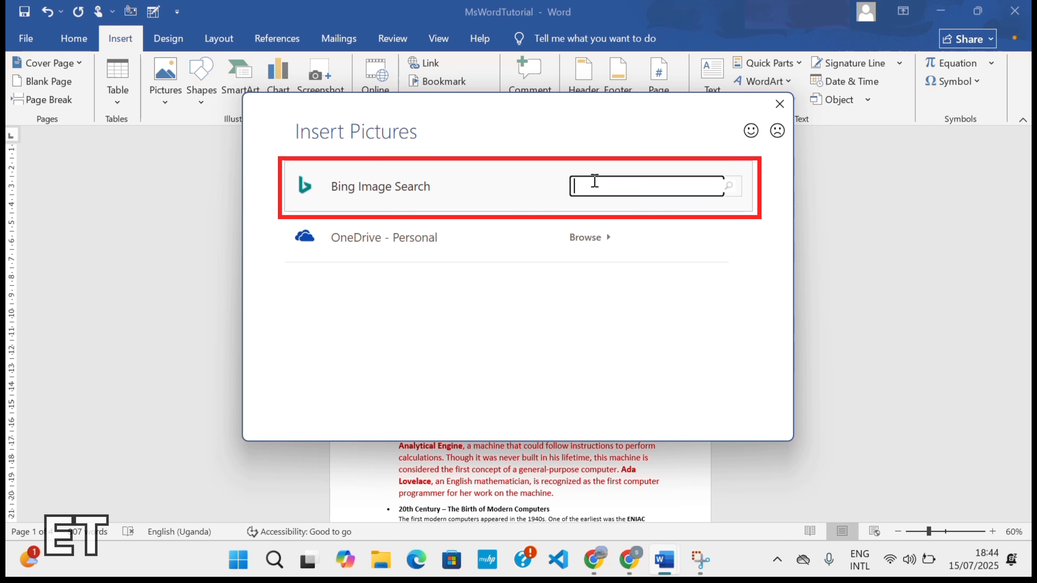
pyautogui.write('deskto')
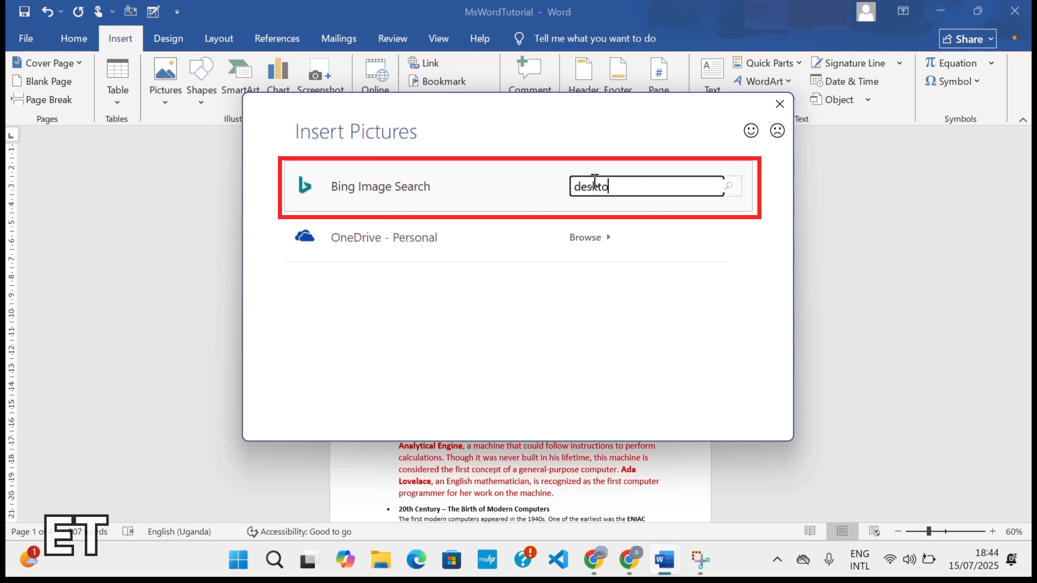
pyautogui.write('p pc')
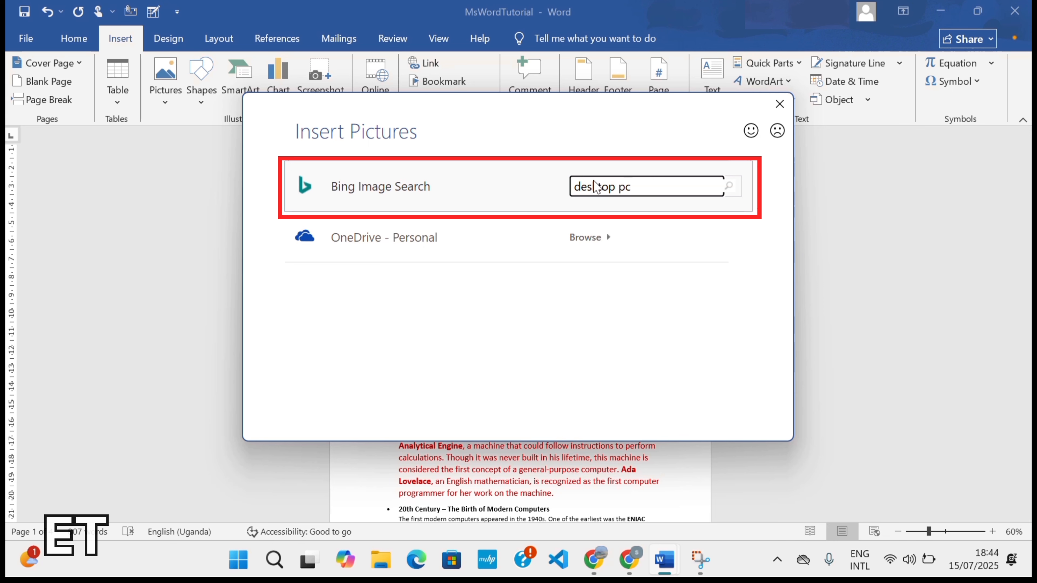
pyautogui.press('Return')
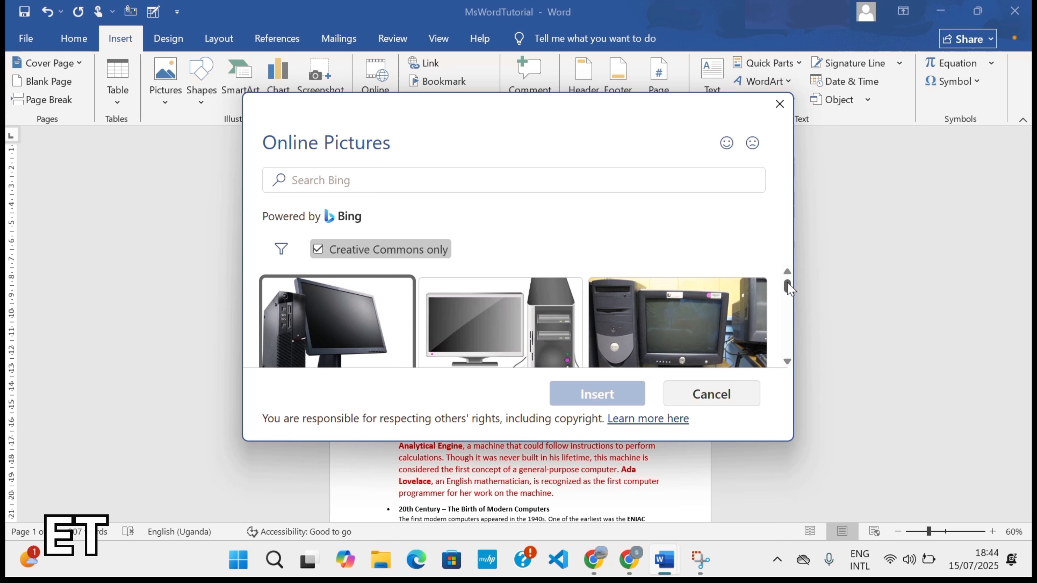
# - Browse the desktop PC search results and insert the picture of the monitor displaying "HI!" with two speakers
pyautogui.moveTo(788, 287); pyautogui.dragTo(784, 306)
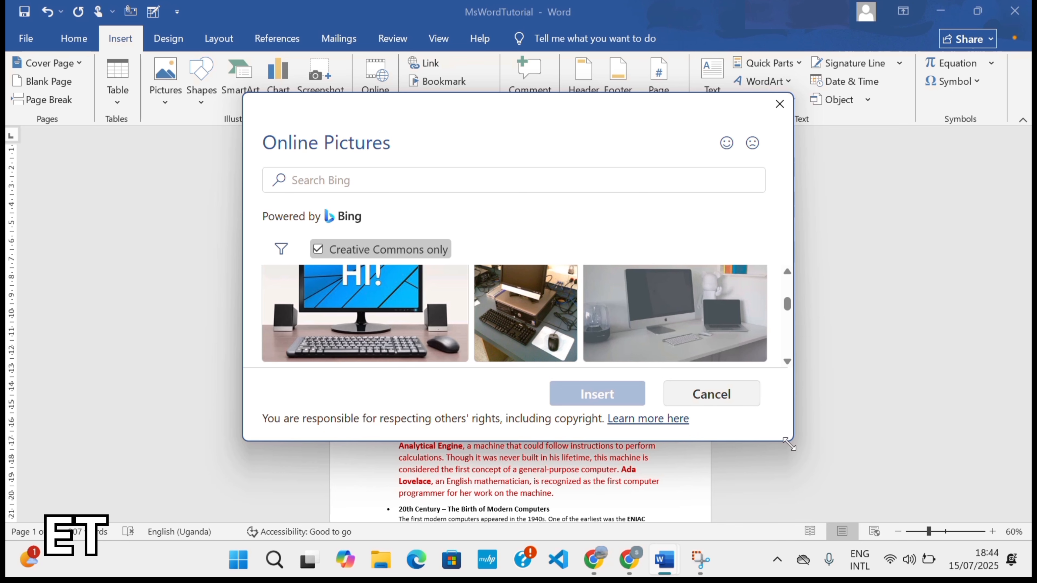
pyautogui.moveTo(788, 446); pyautogui.dragTo(869, 539)
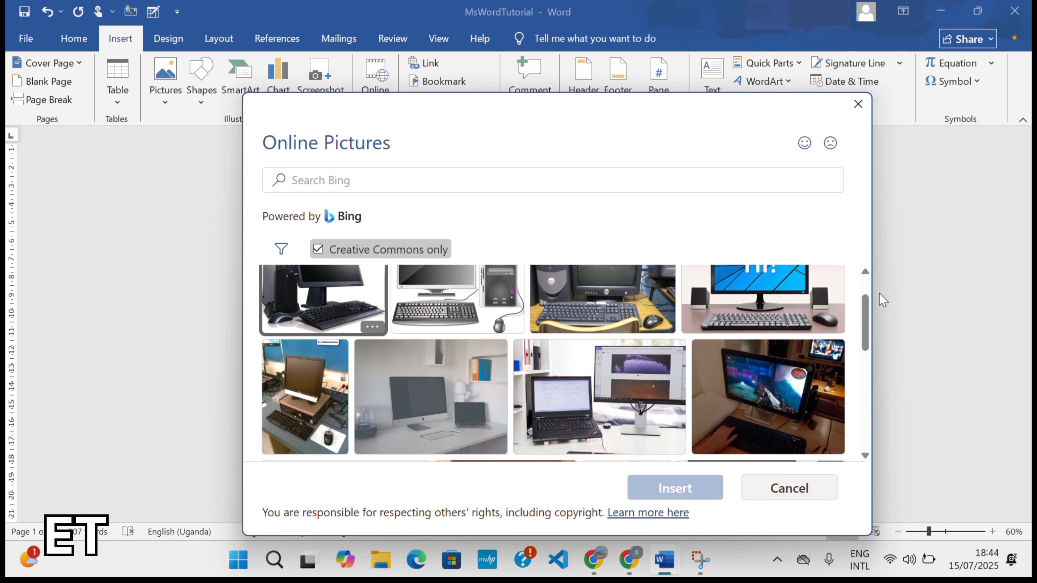
pyautogui.moveTo(865, 322); pyautogui.dragTo(868, 285)
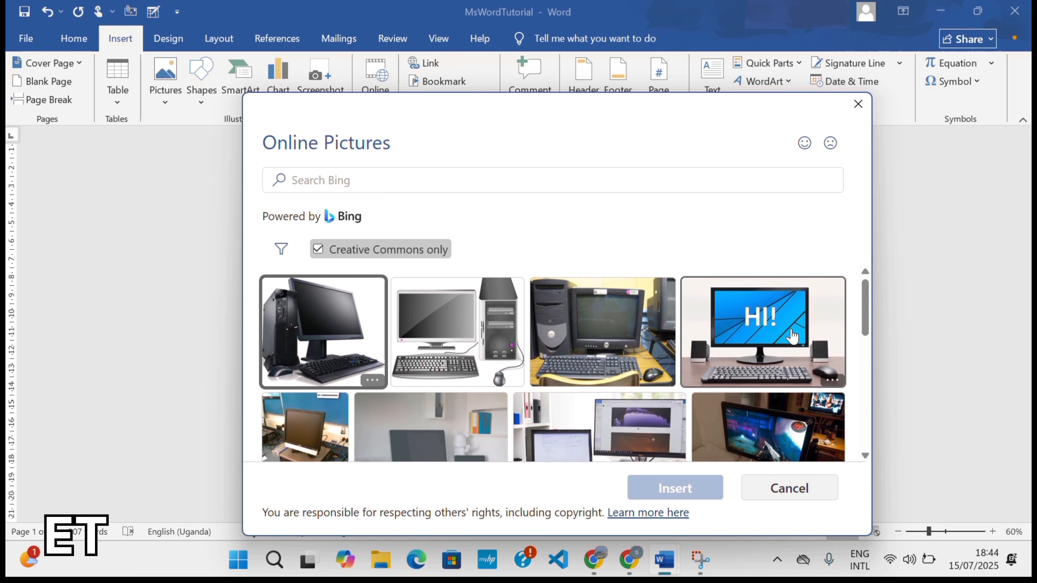
pyautogui.click(771, 337)
pyautogui.click(690, 486)
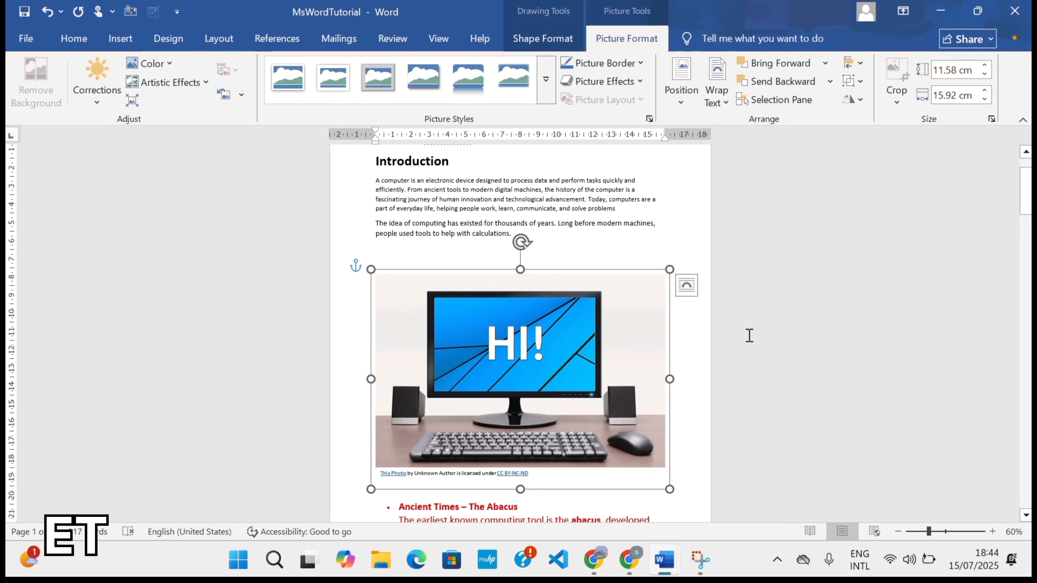
# - Shrink the inserted desktop PC picture proportionally to about 5 cm high and 6.87 cm wide
pyautogui.moveTo(1027, 204); pyautogui.dragTo(1027, 204)
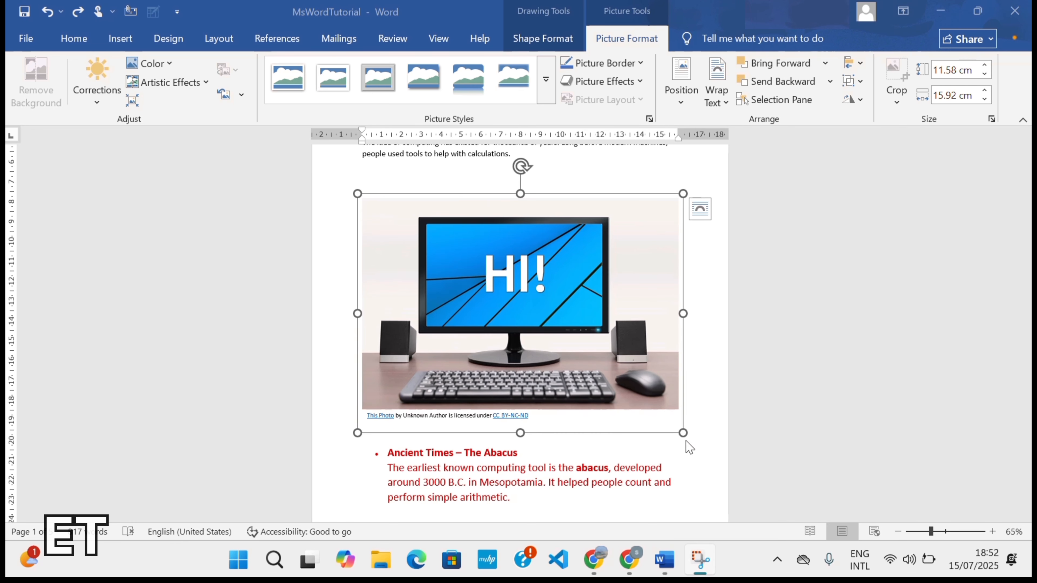
pyautogui.click(627, 384)
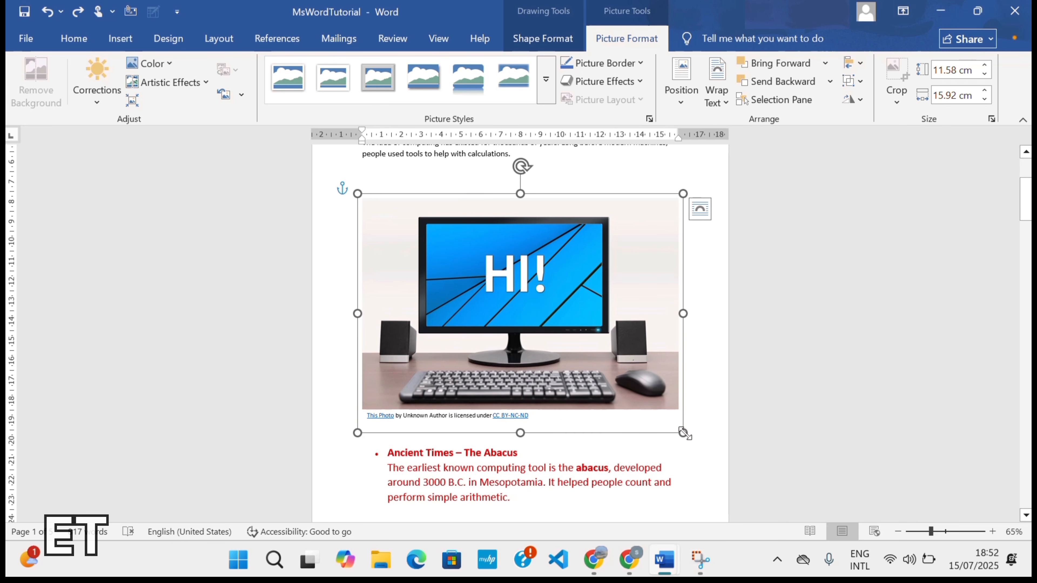
pyautogui.moveTo(684, 433); pyautogui.dragTo(496, 301)
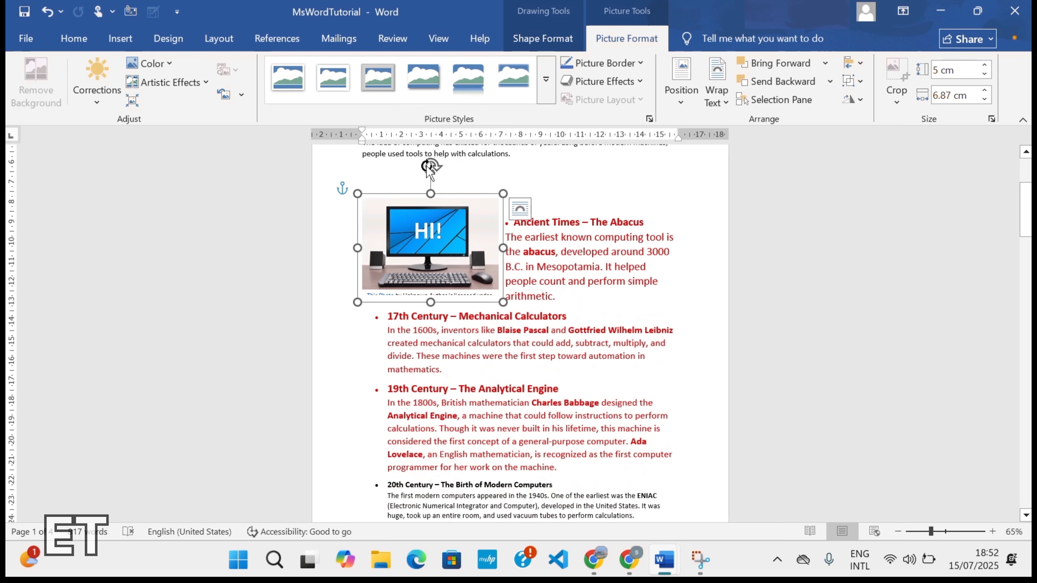
# - Try rotating the desktop PC picture slightly clockwise and undo the rotation
pyautogui.moveTo(429, 166); pyautogui.dragTo(434, 202)
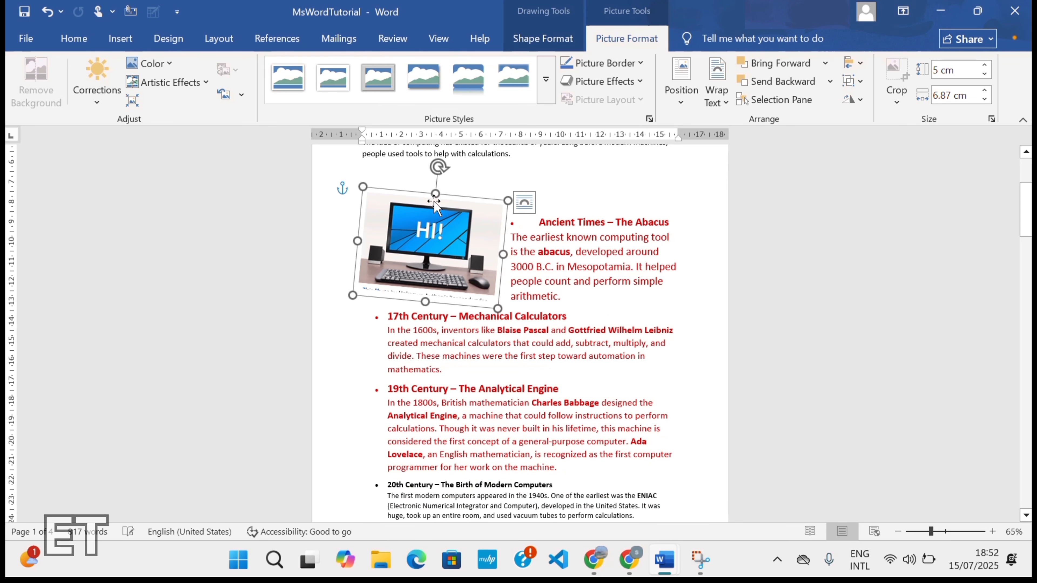
pyautogui.hotkey('ctrl', 'z')
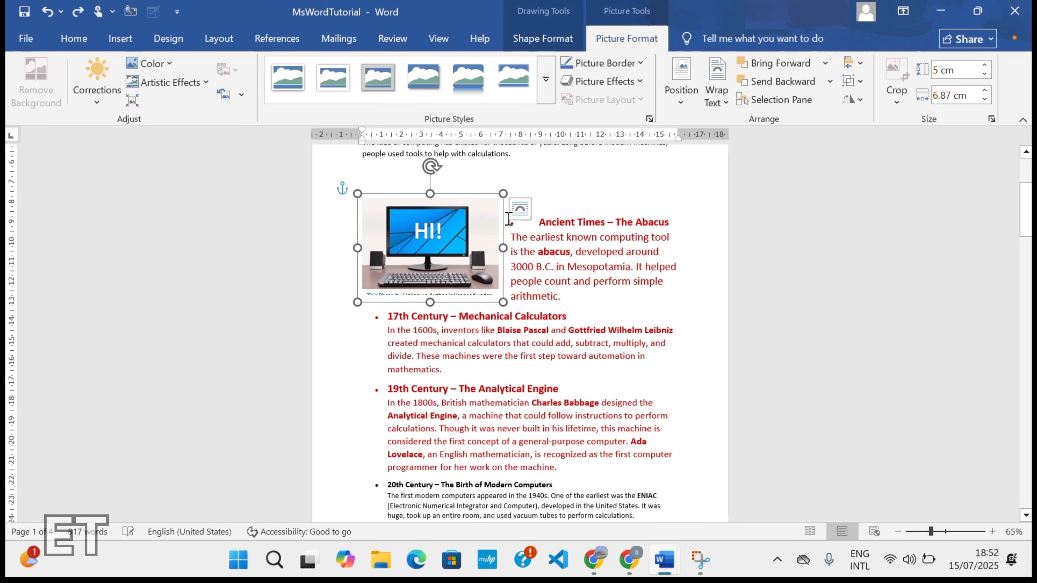
# - Set the desktop PC picture's text wrapping to Top and Bottom and shift the picture slightly to the right
pyautogui.click(523, 212)
pyautogui.click(563, 364)
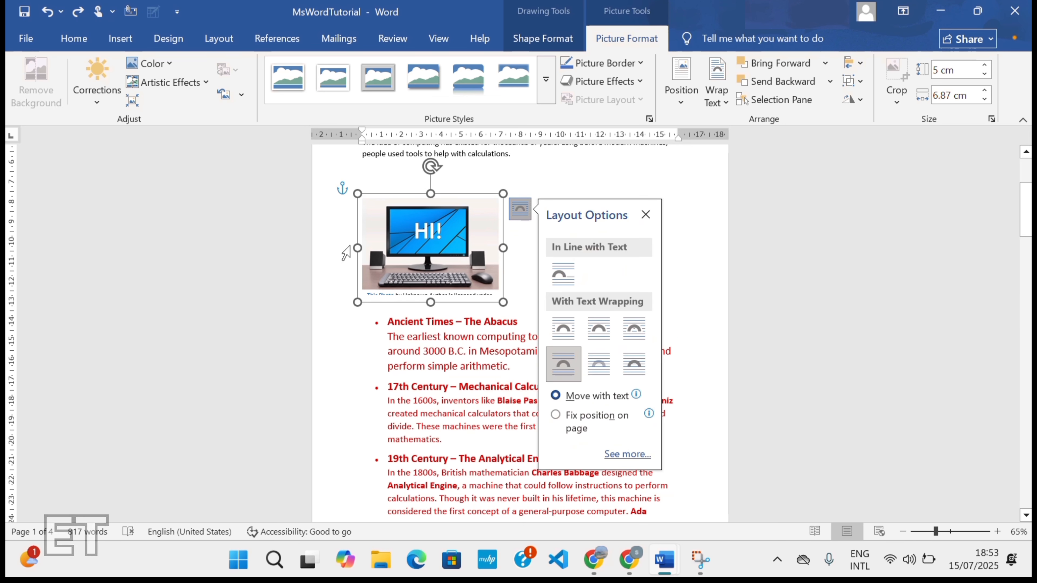
pyautogui.moveTo(410, 228)
pyautogui.mouseDown()
pyautogui.moveTo(596, 226)
pyautogui.moveTo(428, 227)
pyautogui.mouseUp()
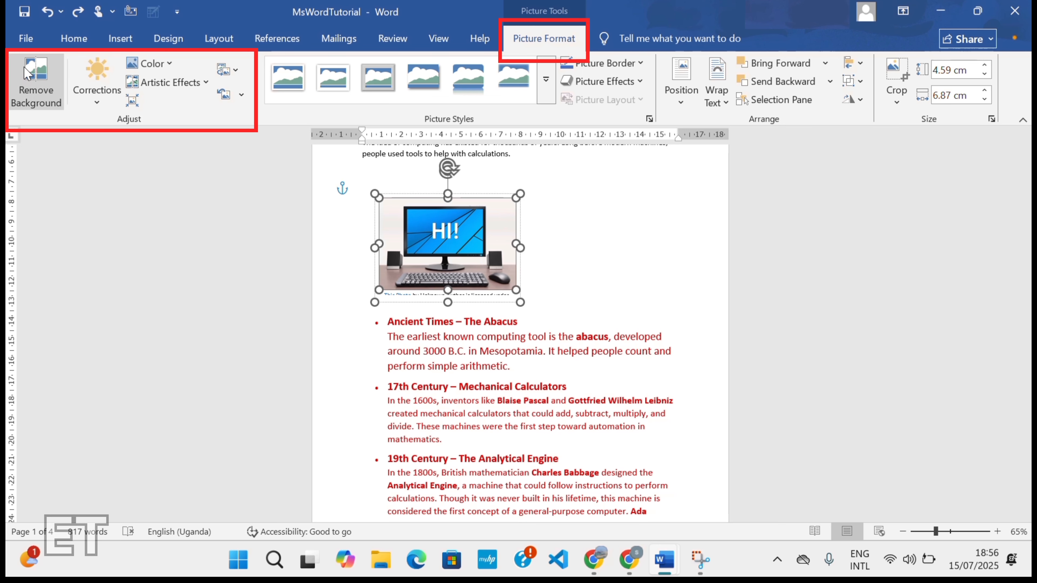
# - Remove the desktop PC picture's background, marking areas along its left side for removal, and keep the changes
pyautogui.click(36, 82)
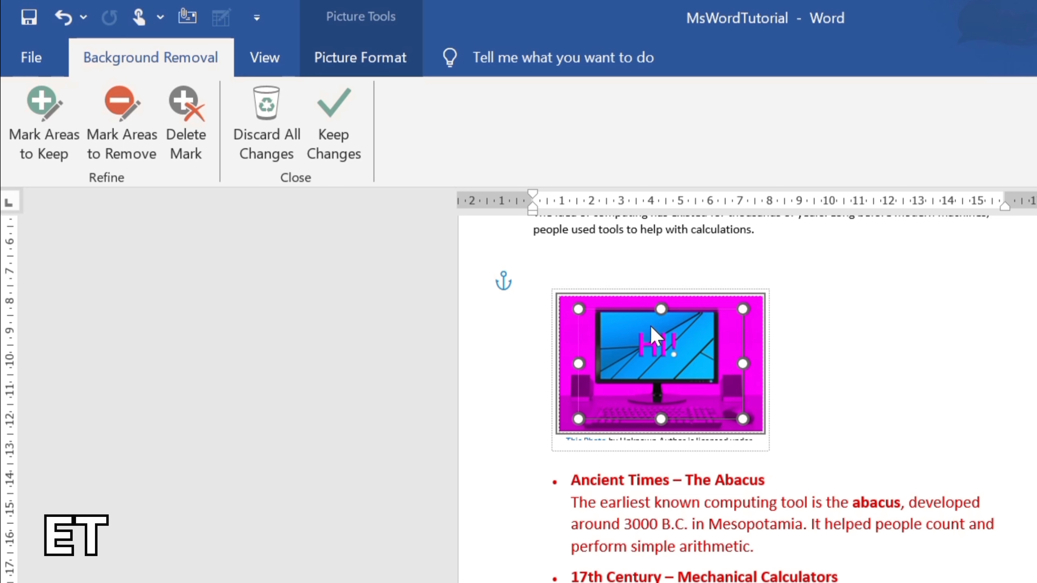
pyautogui.click(127, 140)
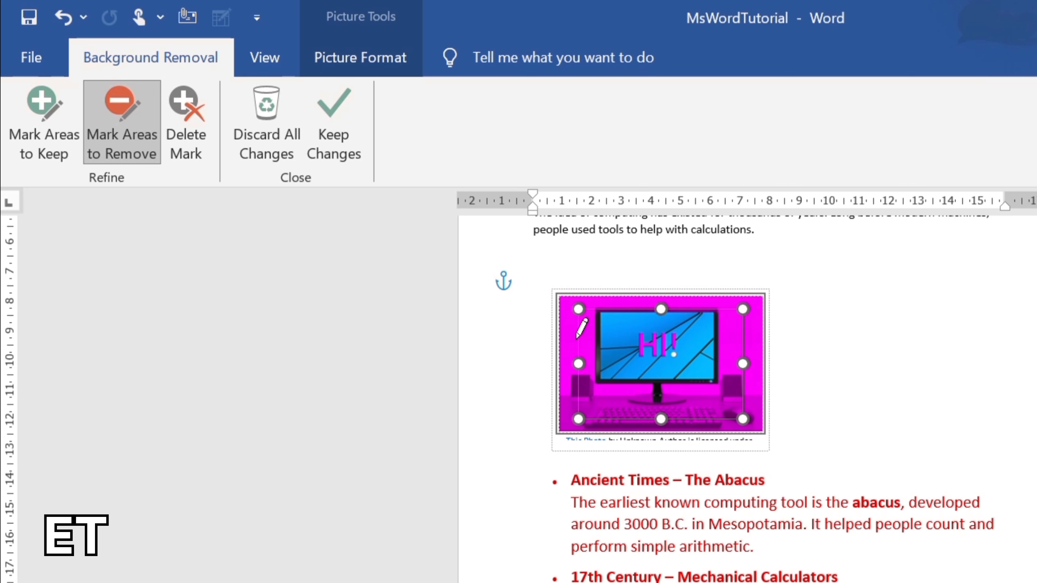
pyautogui.moveTo(581, 329)
pyautogui.mouseDown()
pyautogui.moveTo(598, 378)
pyautogui.moveTo(582, 413)
pyautogui.mouseUp()
pyautogui.click(558, 324)
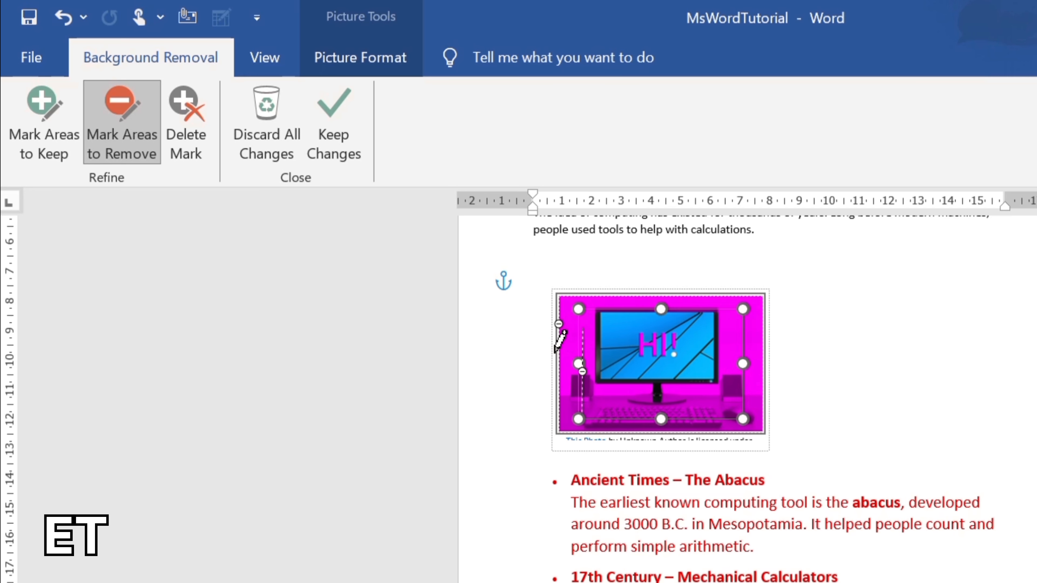
pyautogui.click(178, 130)
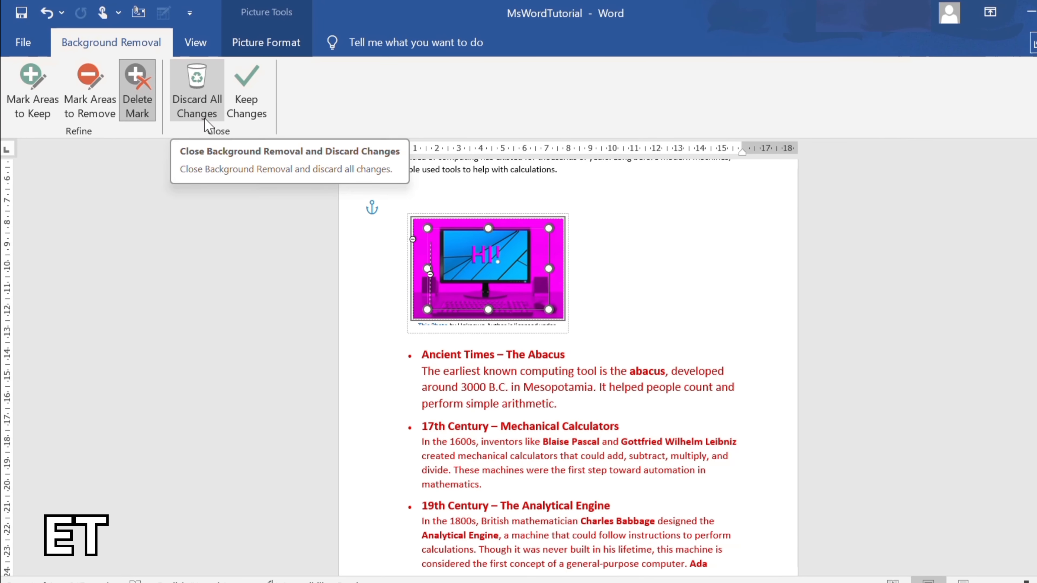
pyautogui.click(244, 101)
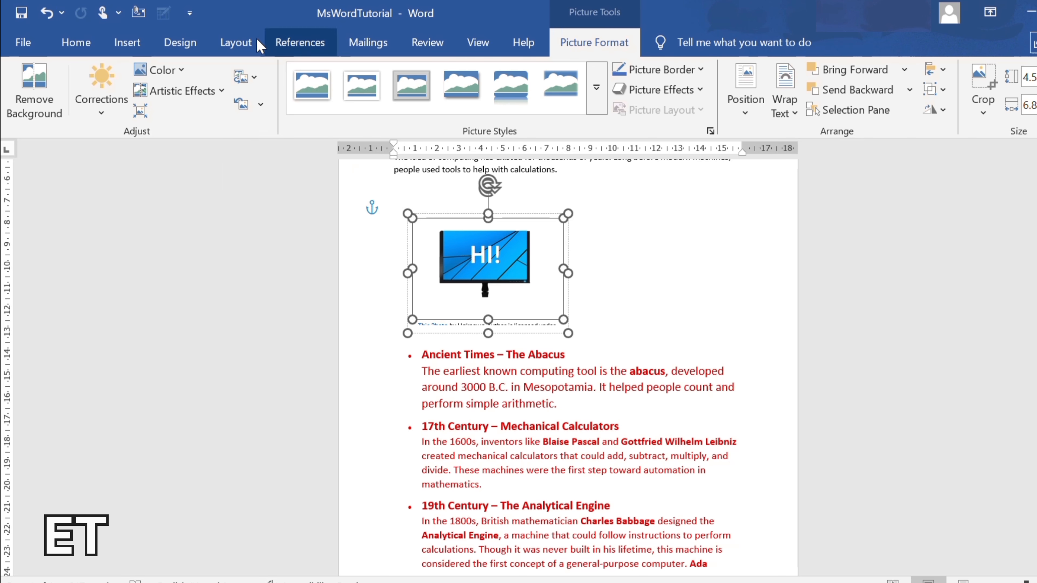
# - Reopen background removal for the desktop PC picture and discard all changes to restore the original background
pyautogui.click(36, 100)
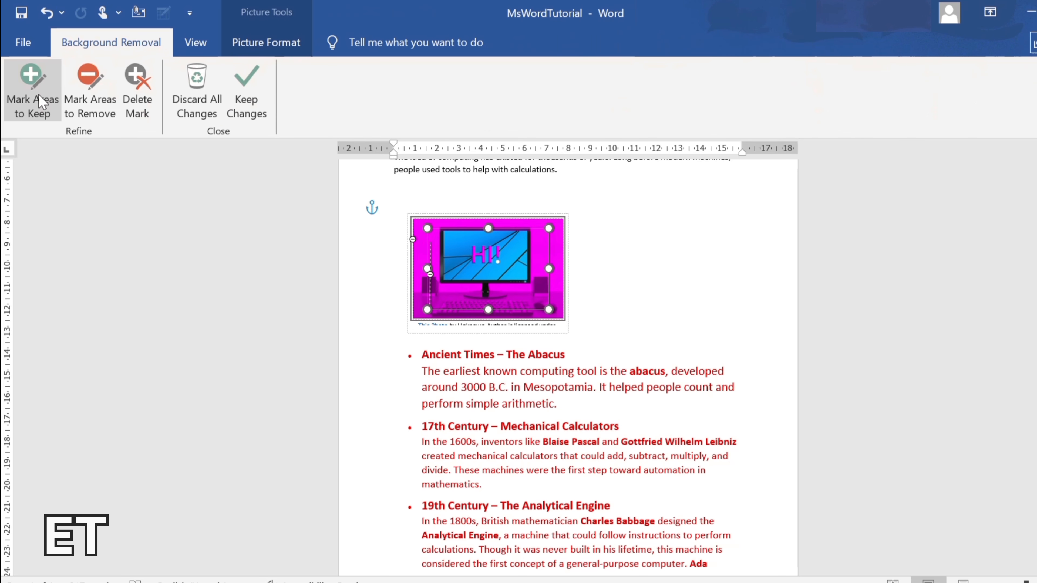
pyautogui.click(189, 104)
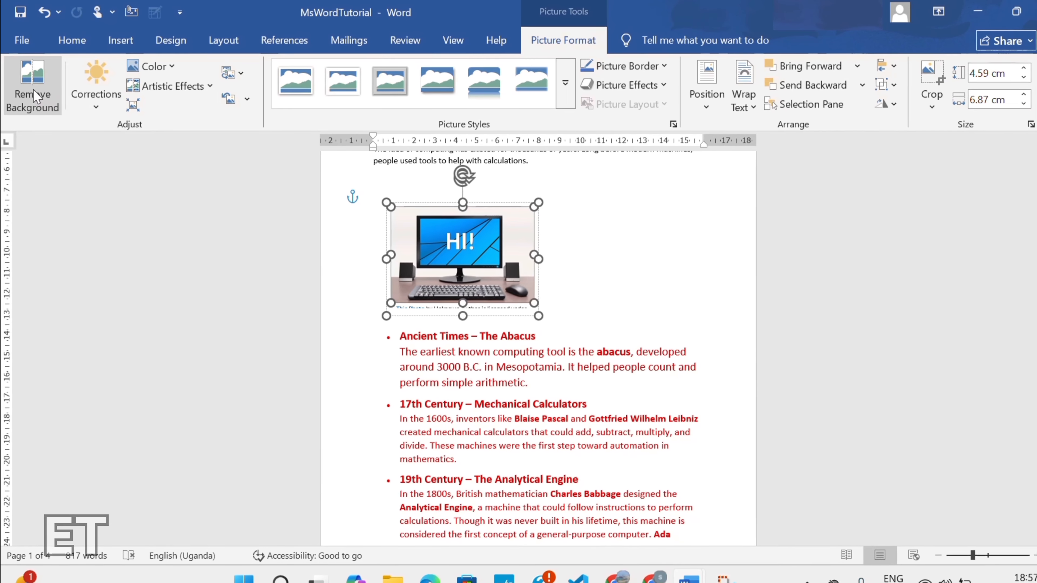
pyautogui.click(35, 98)
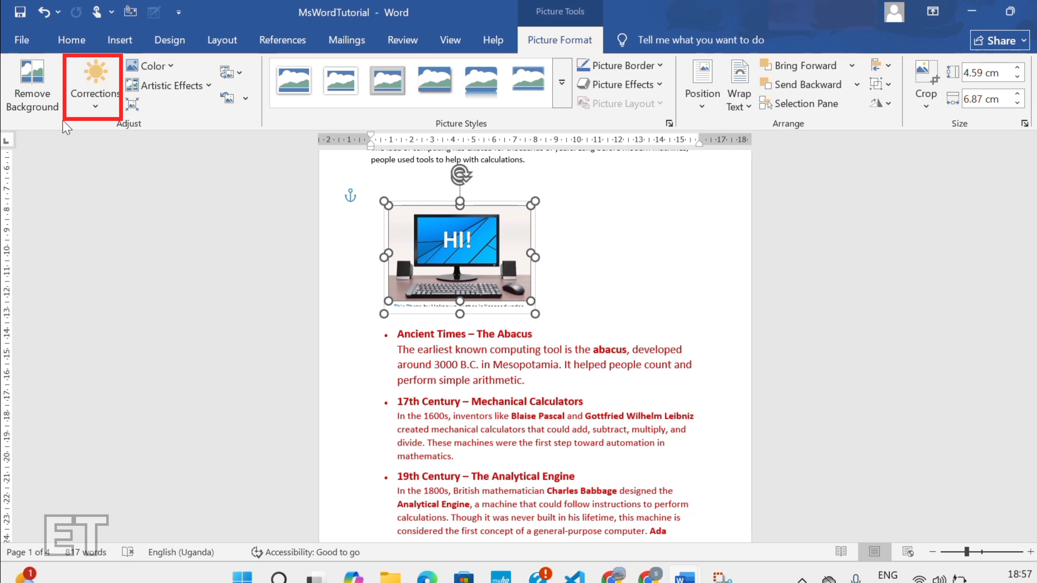
# - Move the desktop PC picture to the right side of the page, above the "Ancient Times" bullet
pyautogui.click(92, 112)
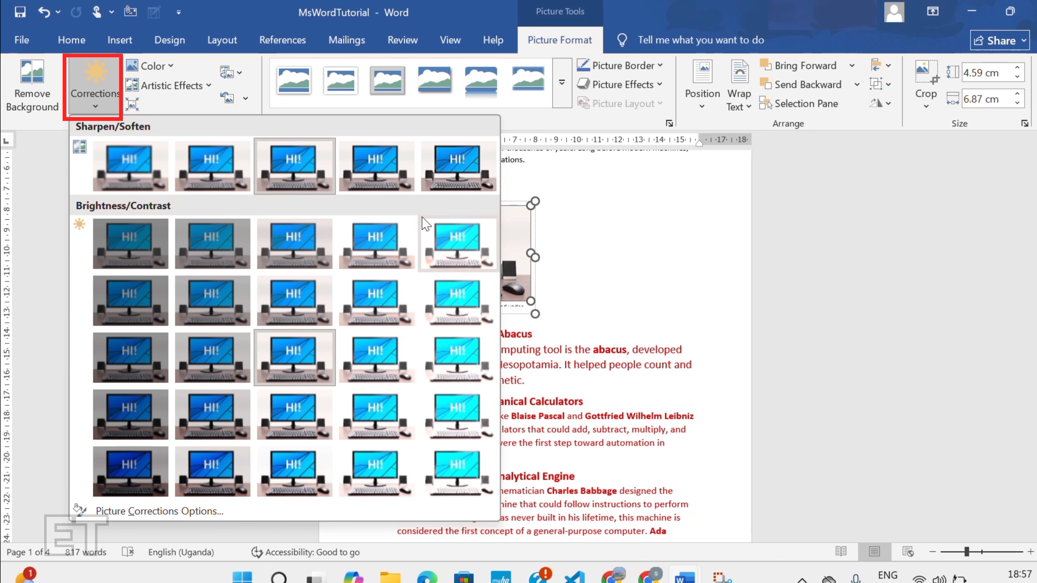
pyautogui.click(515, 239)
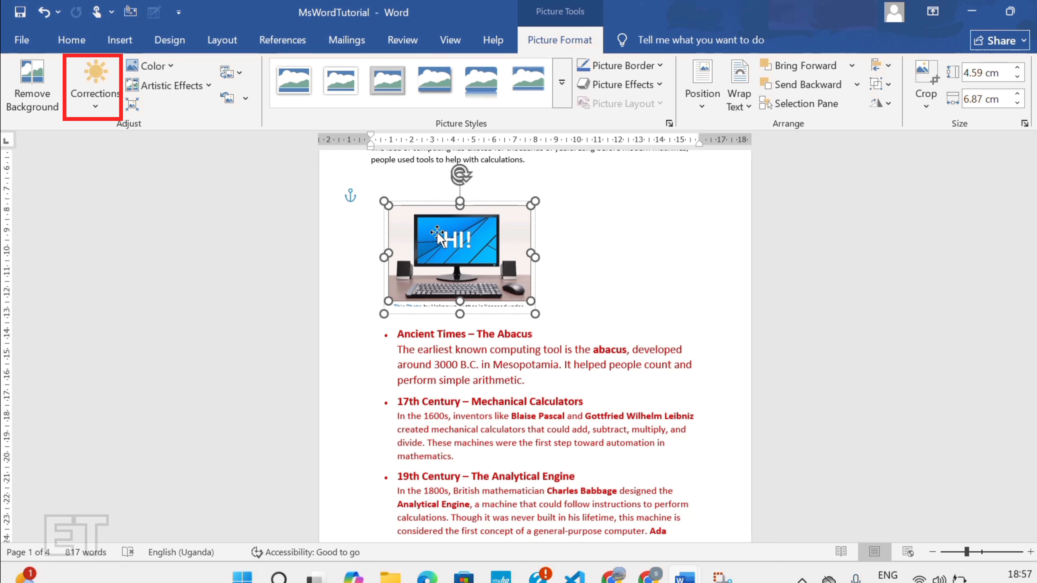
pyautogui.moveTo(439, 232); pyautogui.dragTo(623, 214)
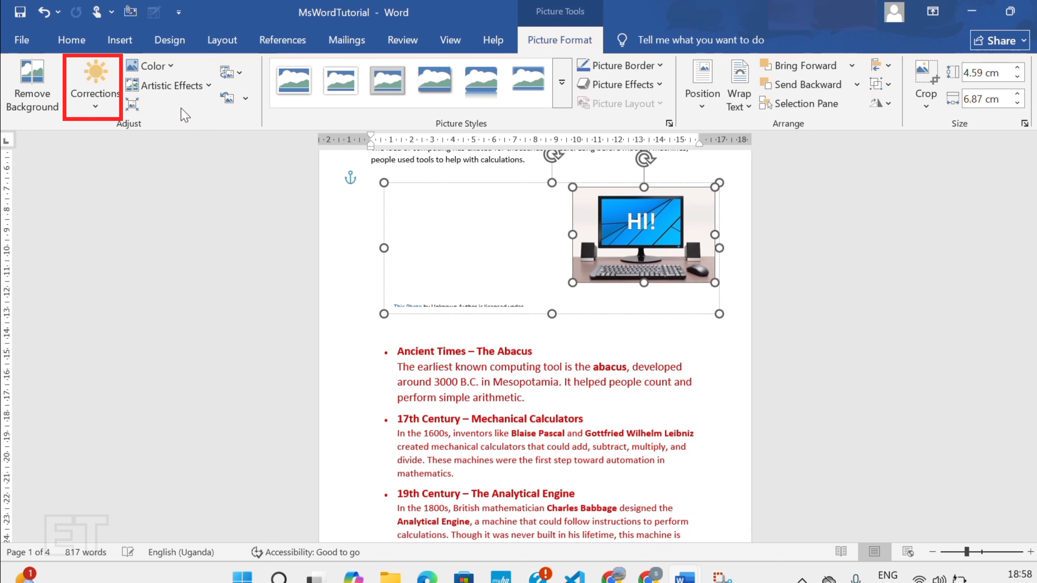
# - Try a brighter Brightness/Contrast correction on the desktop PC picture and undo it
pyautogui.click(97, 105)
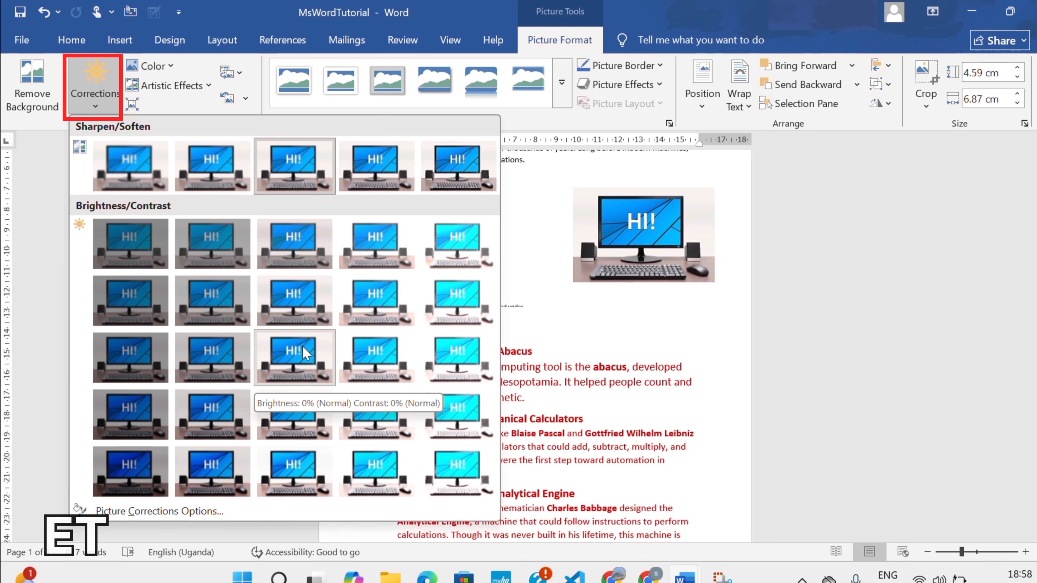
pyautogui.click(465, 285)
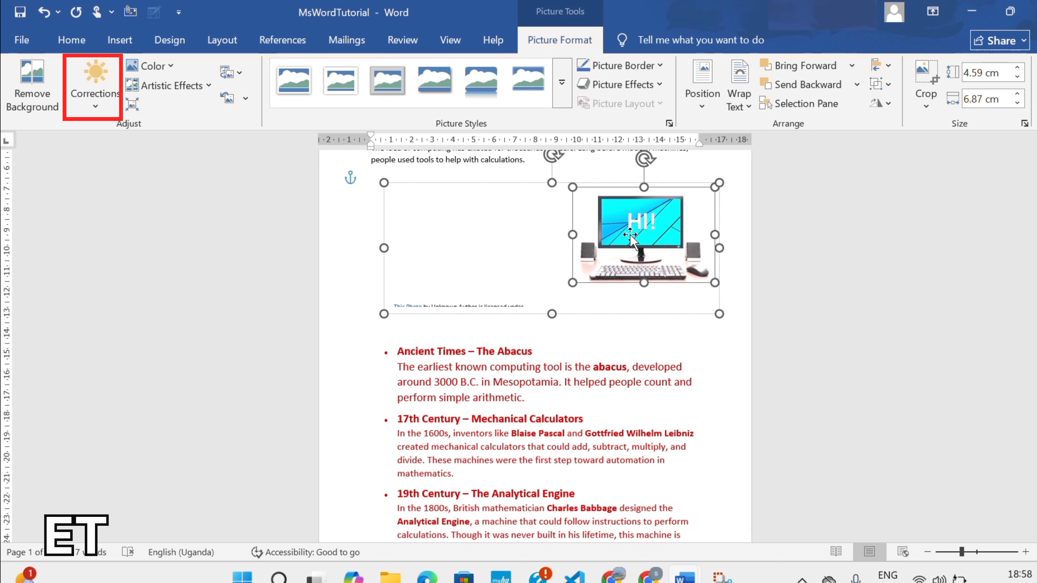
pyautogui.hotkey('ctrl', 'z')
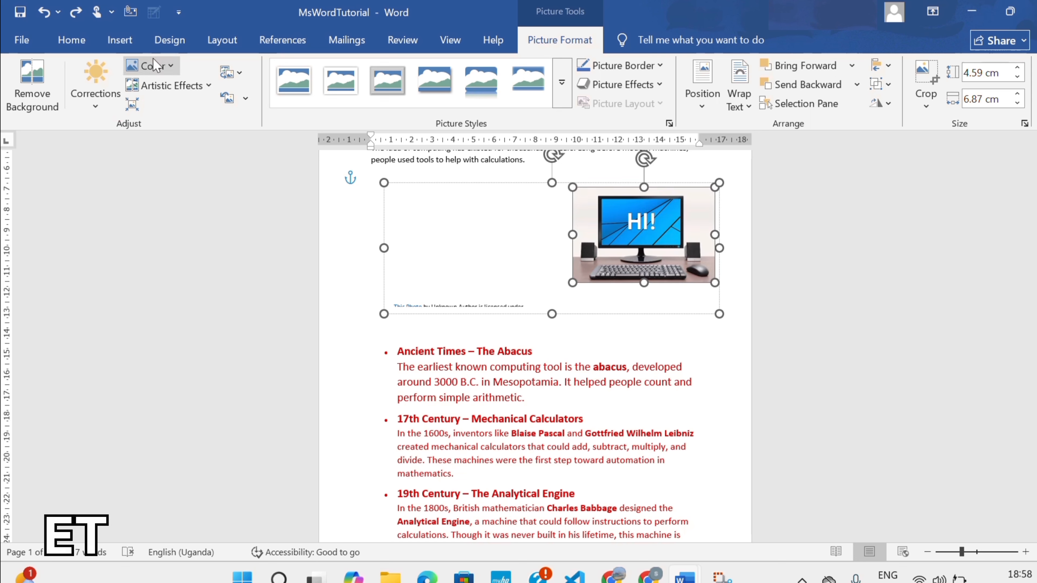
# - Try recoloring the desktop PC picture with the light green variation and undo it
pyautogui.click(171, 66)
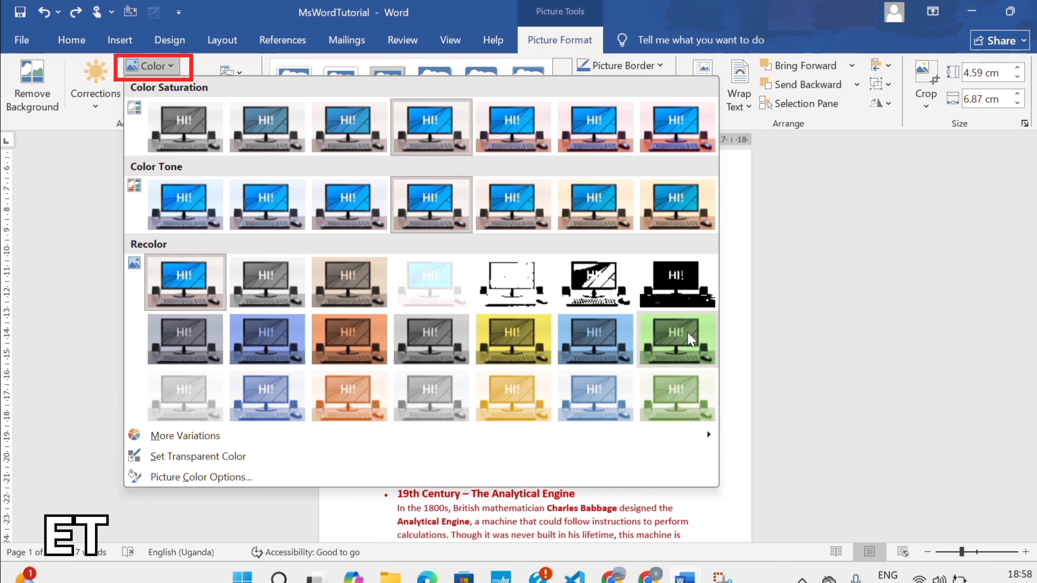
pyautogui.click(690, 339)
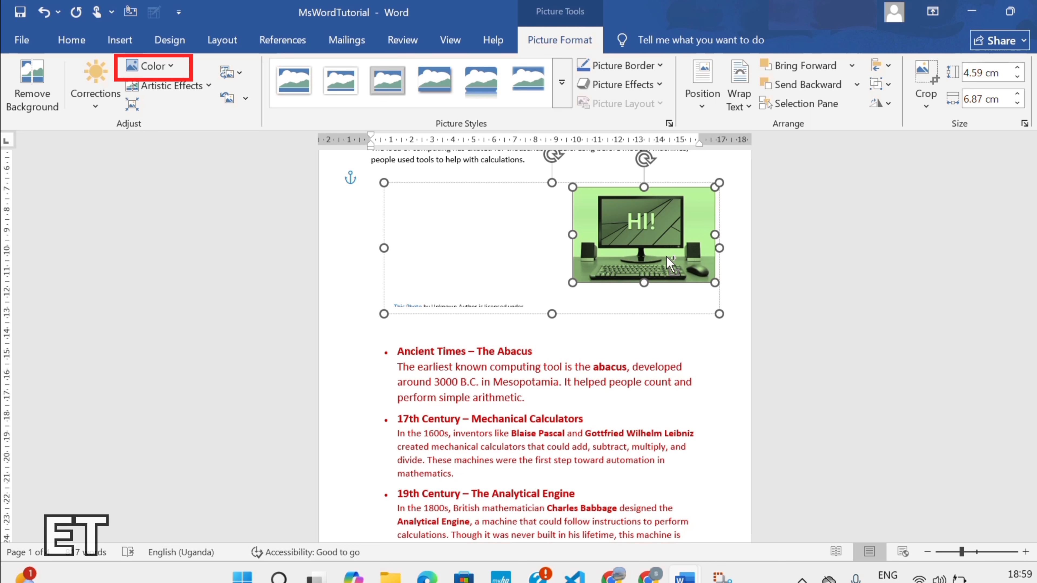
pyautogui.hotkey('ctrl', 'z')
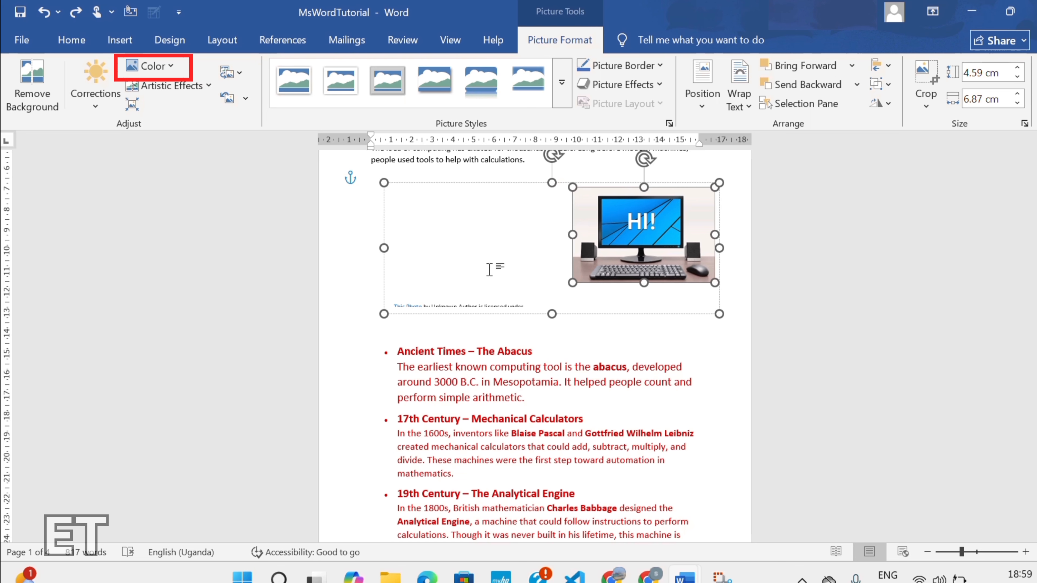
# - Delete the photo attribution text from the caption box that came with the desktop PC picture
pyautogui.click(468, 304)
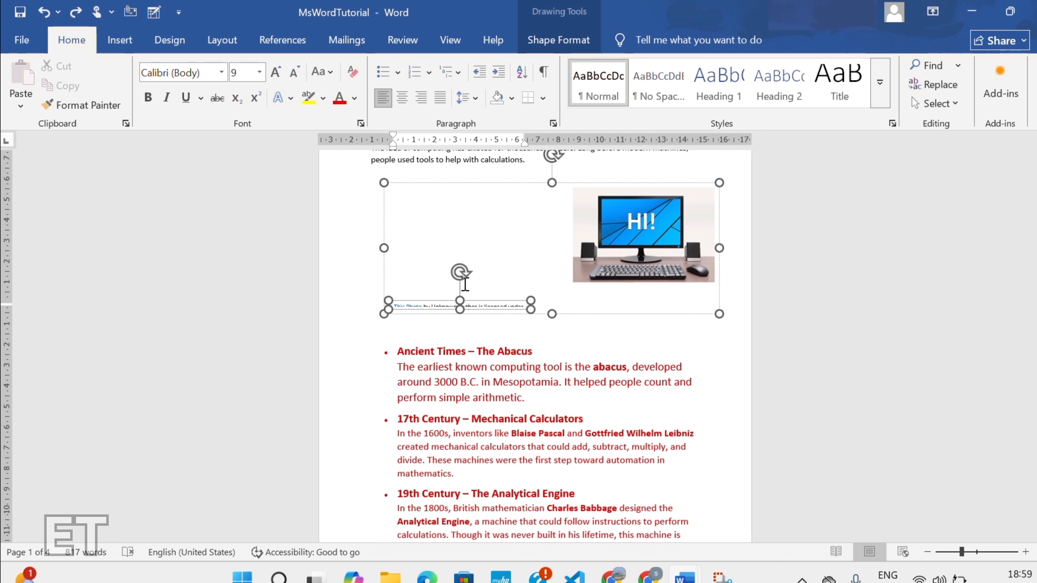
pyautogui.click(465, 306)
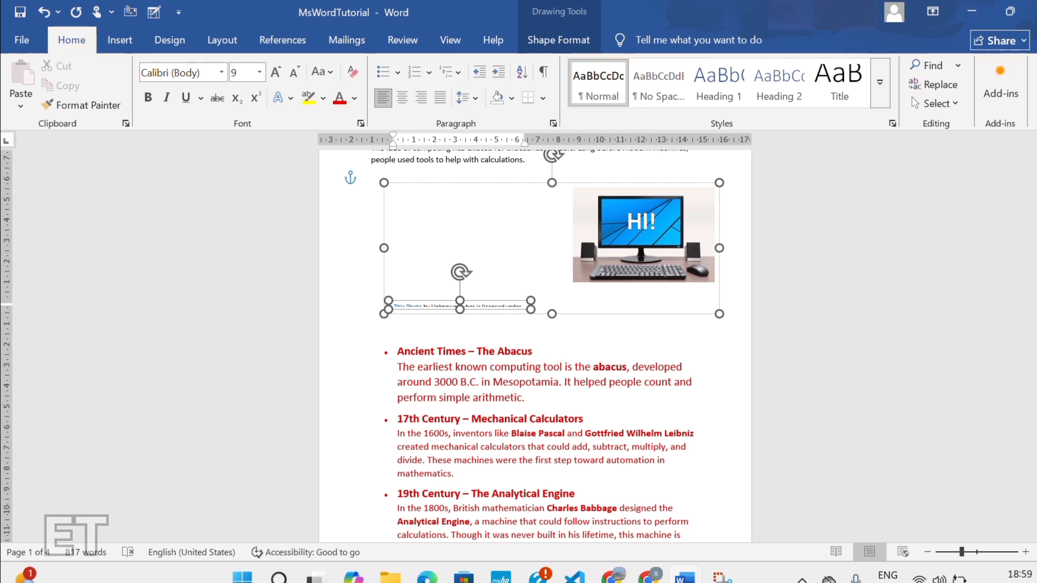
pyautogui.hotkey('ctrl', 'a')
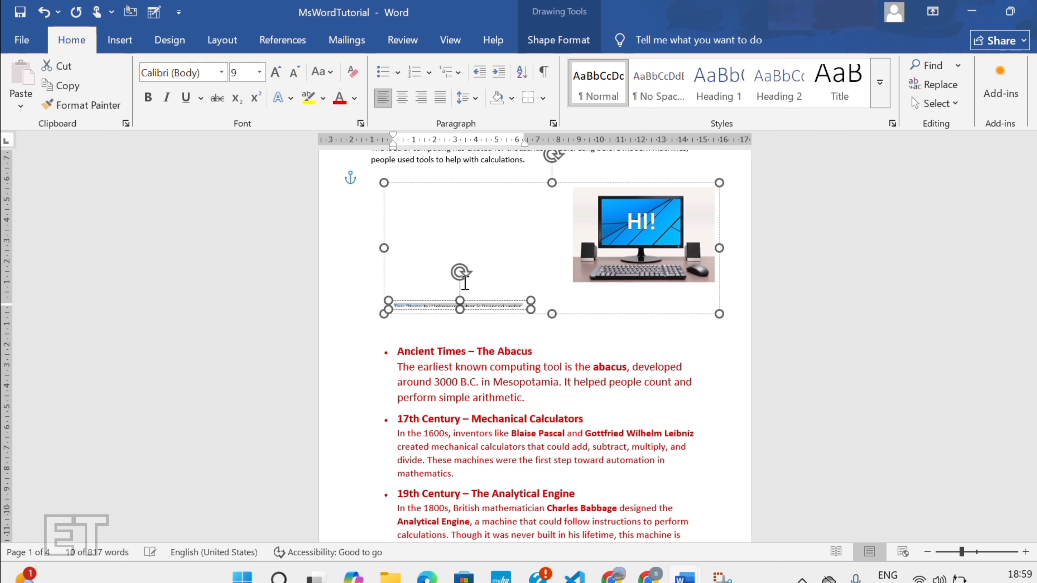
pyautogui.press('Delete')
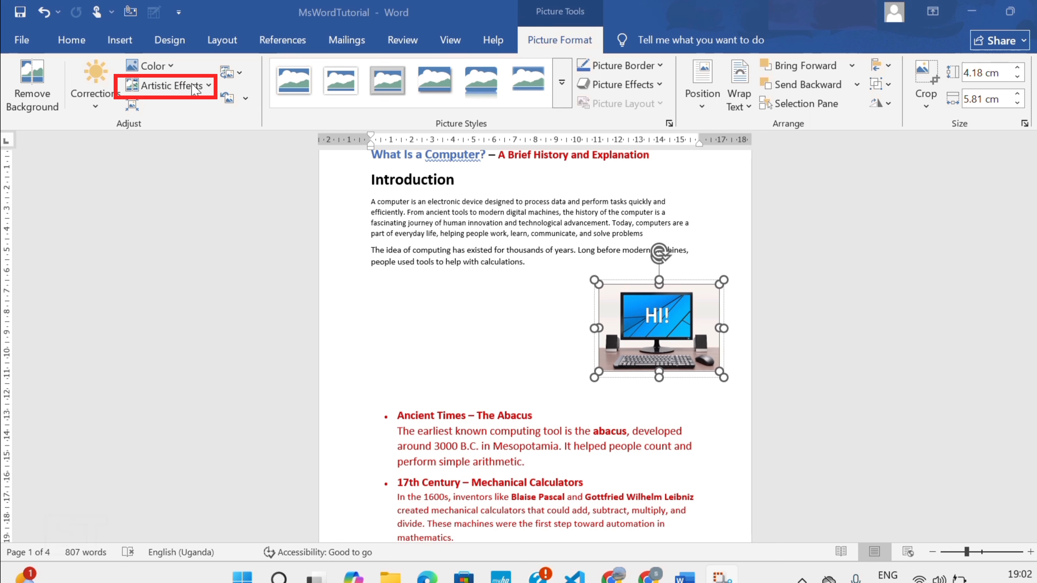
# - Apply the grayscale pencil sketch artistic effect to the desktop PC picture
pyautogui.click(209, 86)
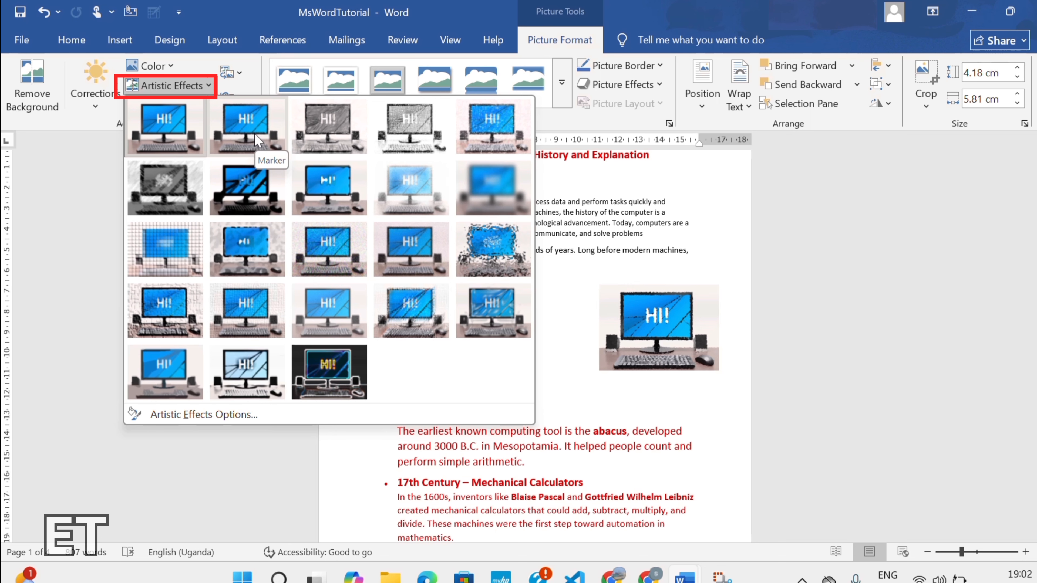
pyautogui.click(332, 128)
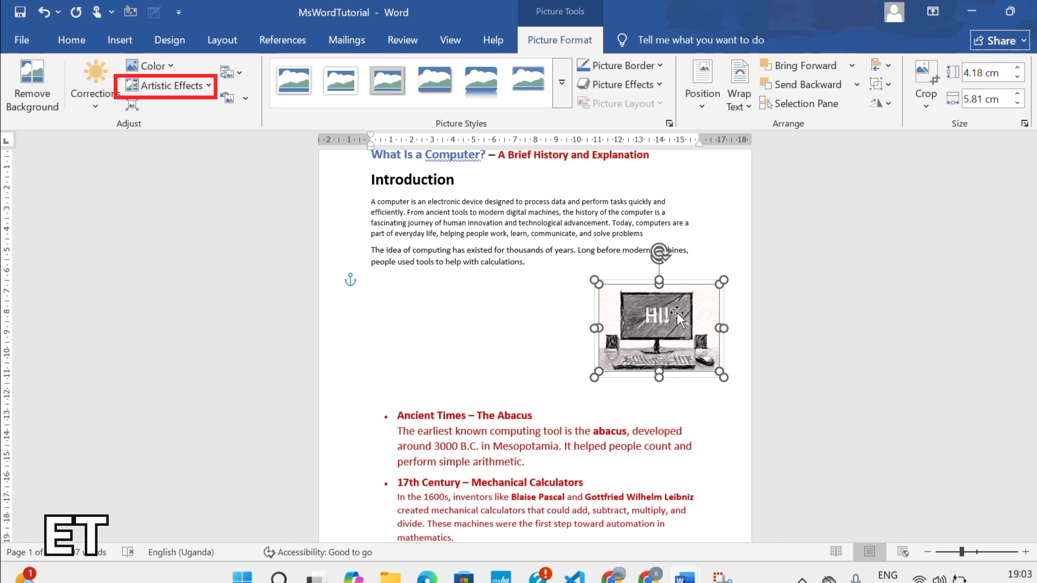
# - Compress only the desktop PC picture at the default resolution, with its cropped areas deleted
pyautogui.click(132, 105)
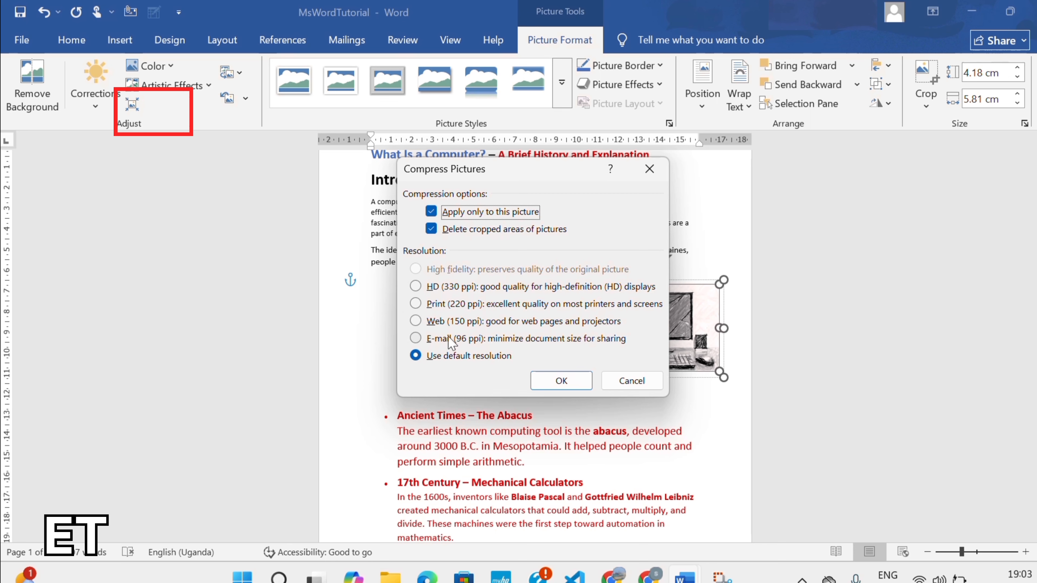
pyautogui.click(435, 293)
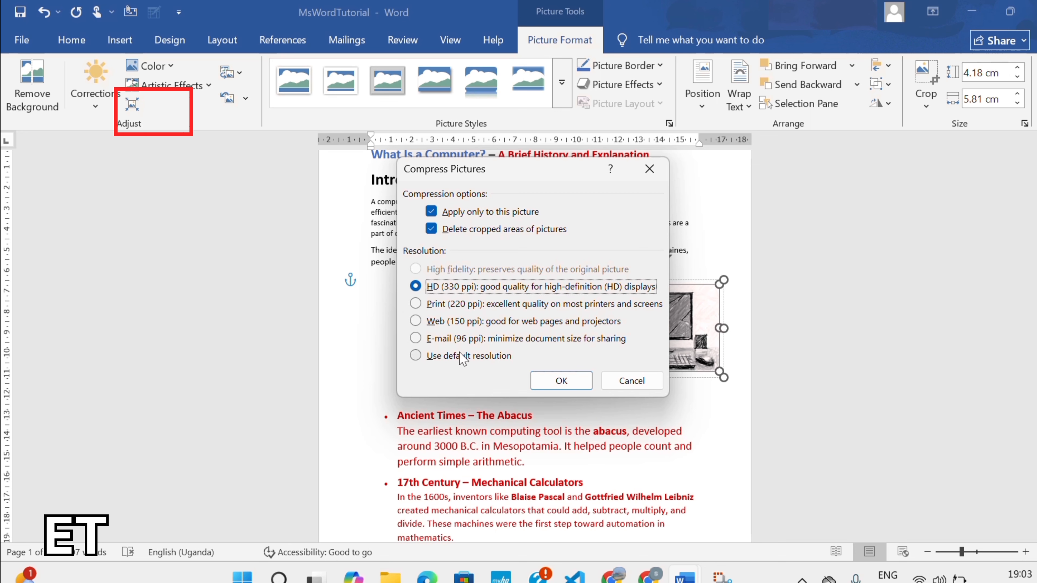
pyautogui.click(460, 358)
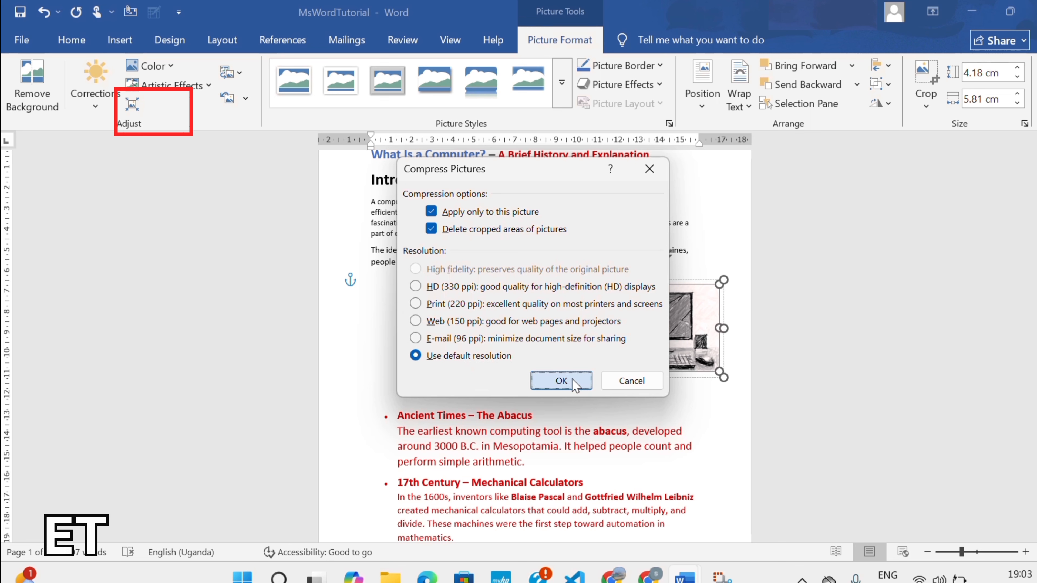
pyautogui.click(561, 380)
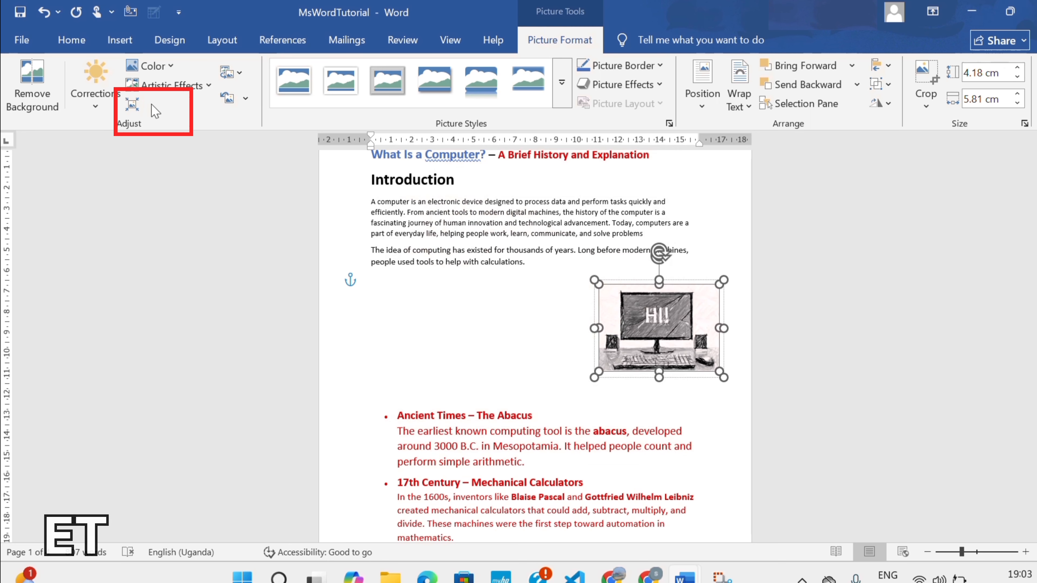
pyautogui.click(138, 107)
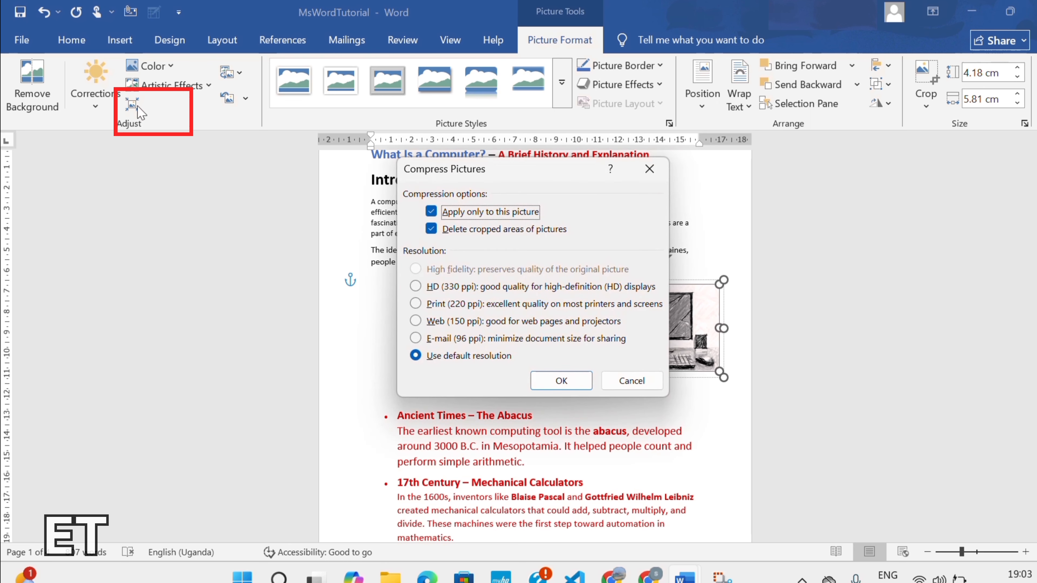
pyautogui.click(649, 169)
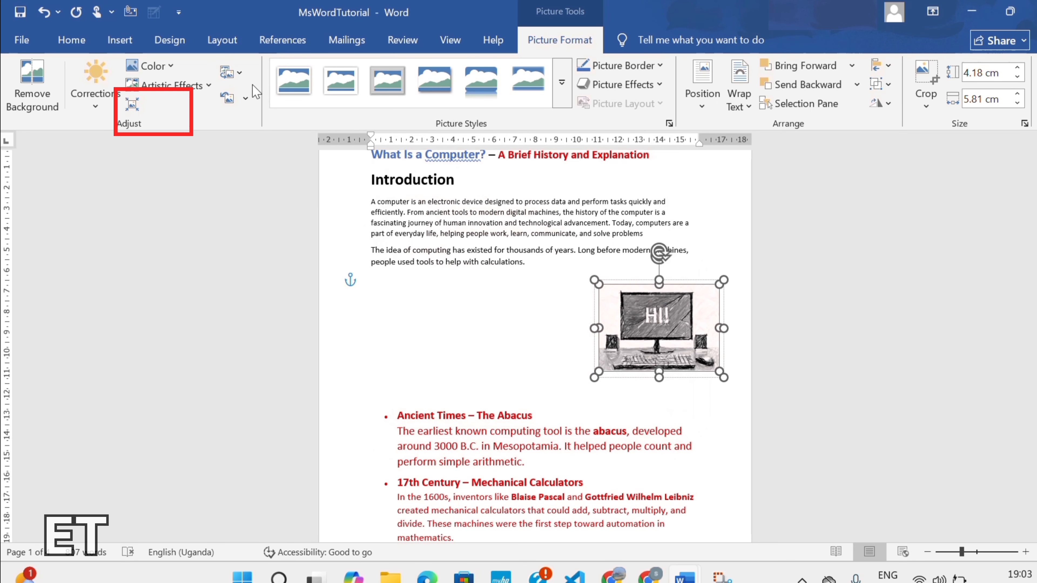
# - Try replacing the desktop PC picture with images-7-1024x1024 from the Downloads folder and undo the replacement
pyautogui.click(240, 75)
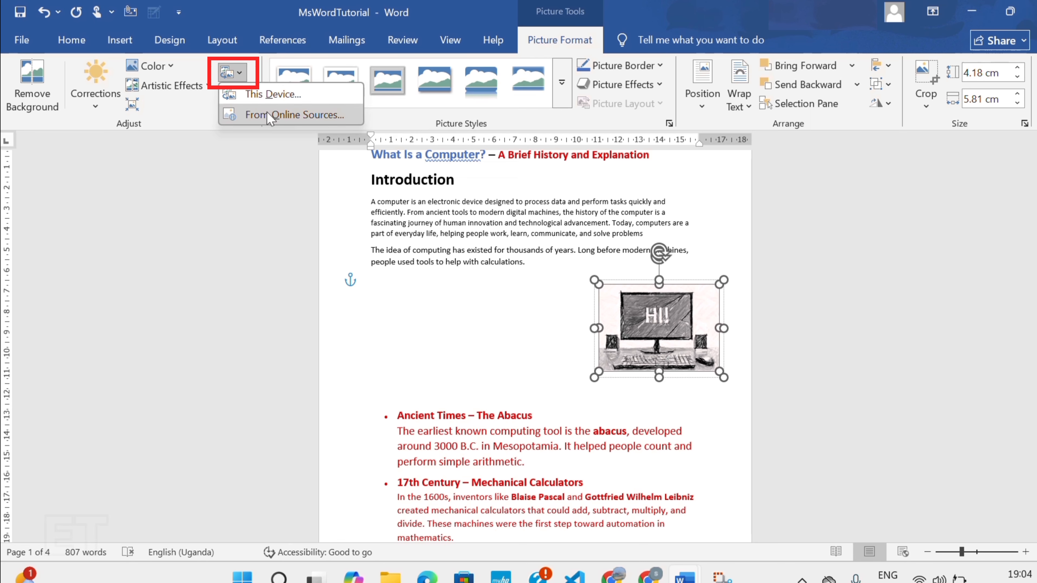
pyautogui.click(275, 100)
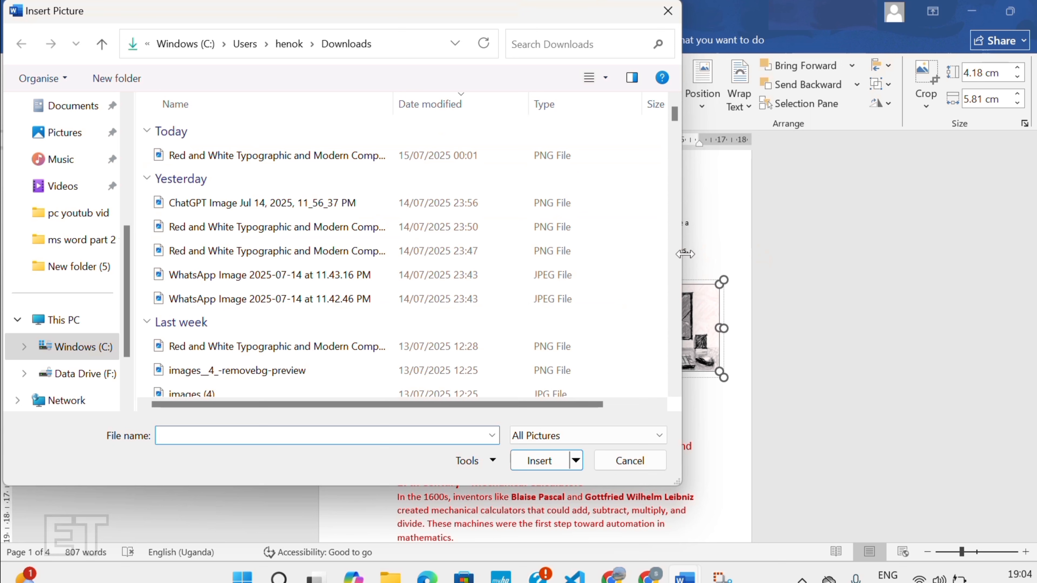
pyautogui.moveTo(685, 253); pyautogui.dragTo(594, 274)
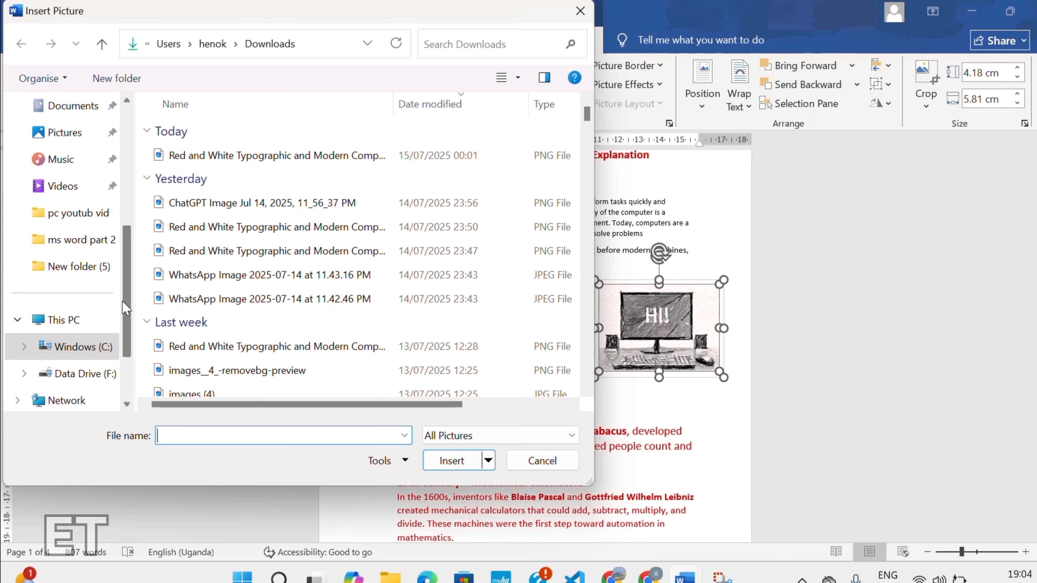
pyautogui.scroll(1, 128, 290)
pyautogui.scroll(-3, 128, 290)
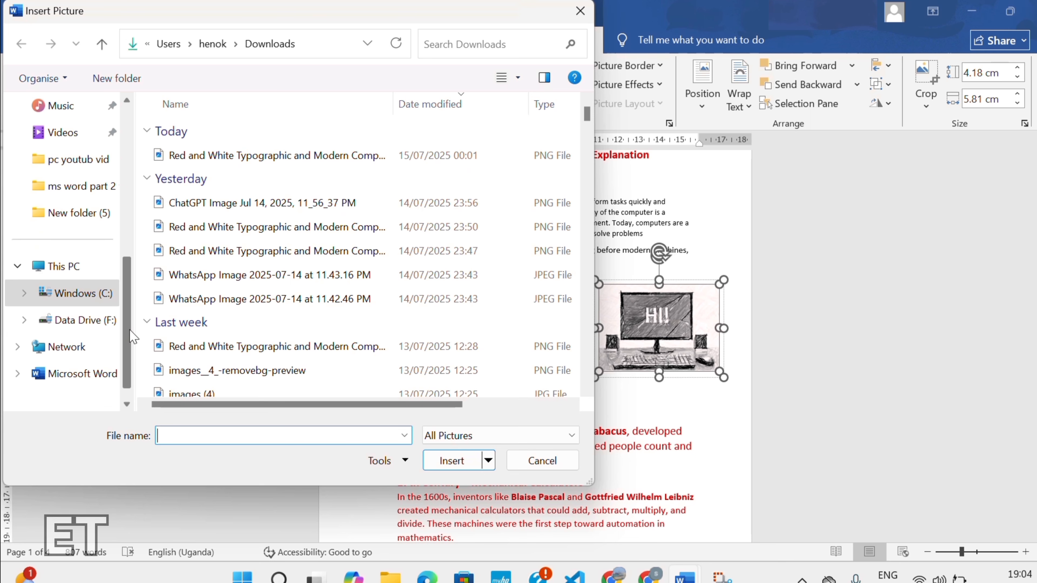
pyautogui.scroll(3, 124, 226)
pyautogui.click(73, 106)
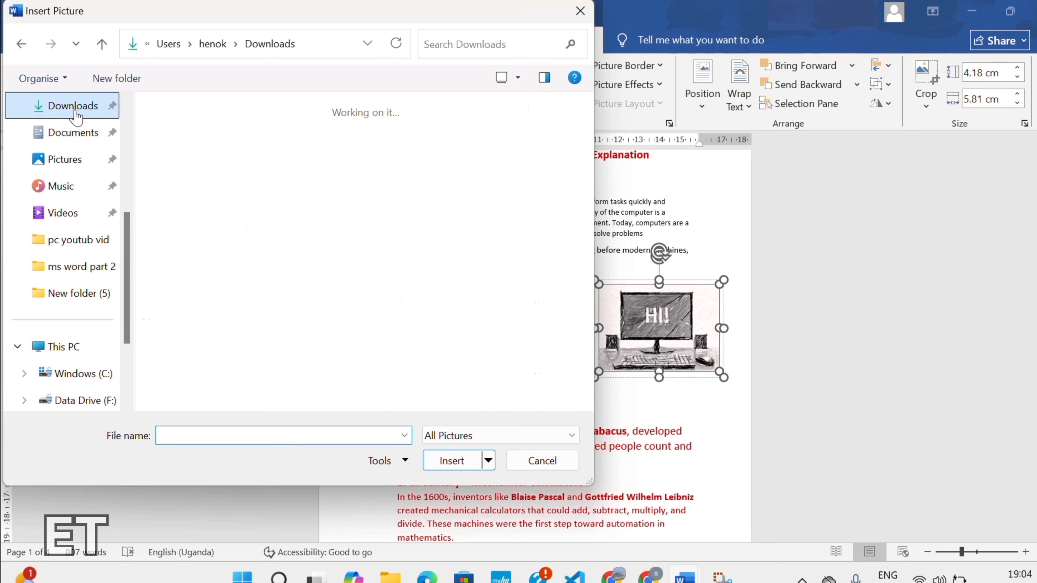
pyautogui.click(235, 280)
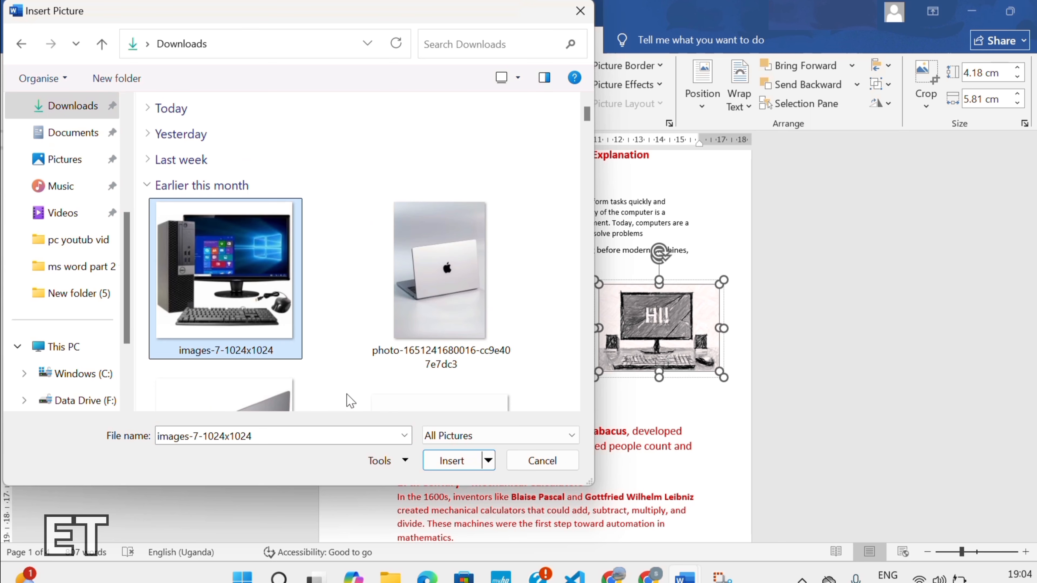
pyautogui.click(453, 462)
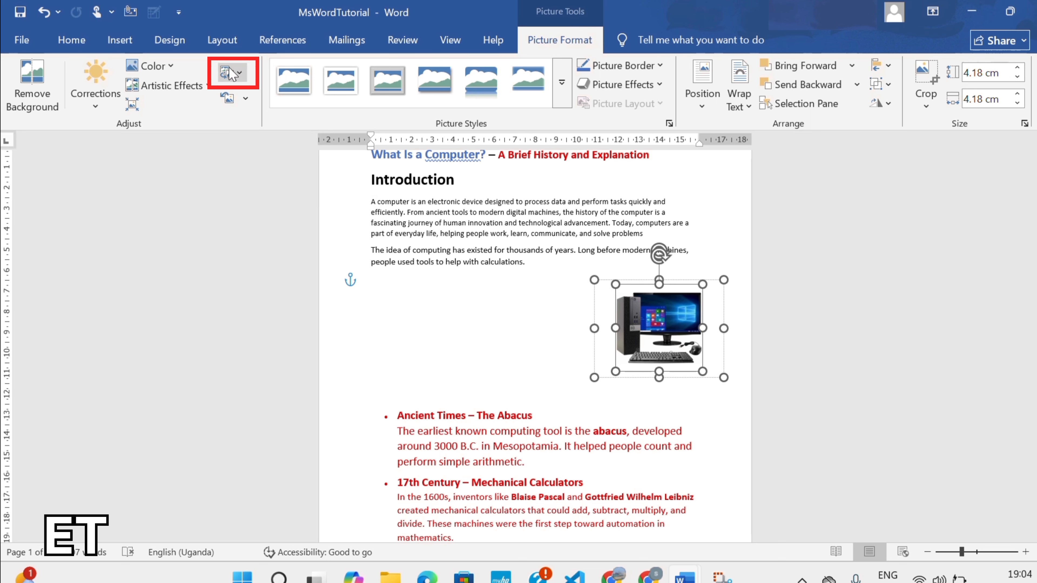
pyautogui.click(243, 75)
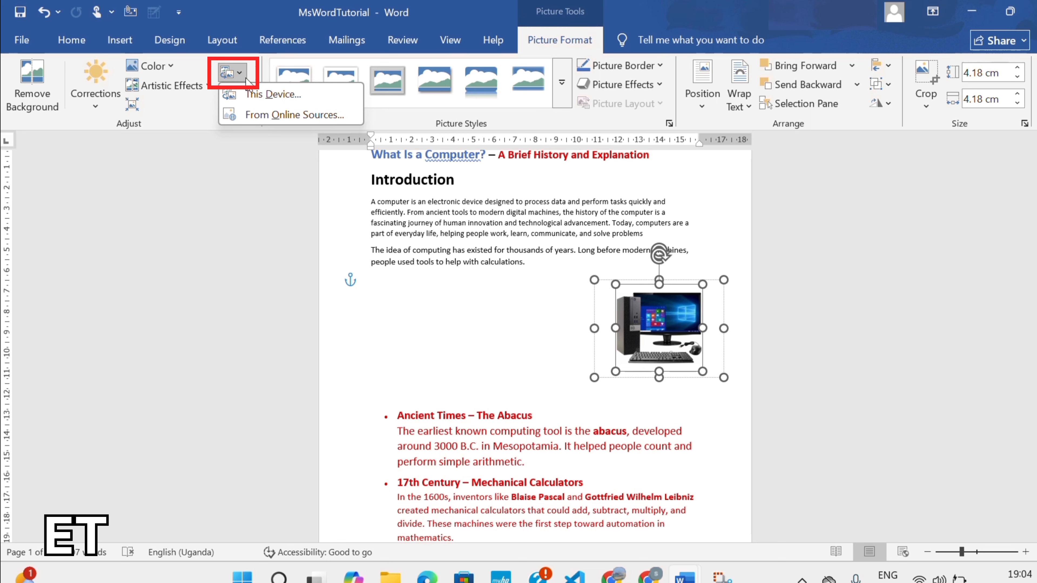
pyautogui.click(244, 78)
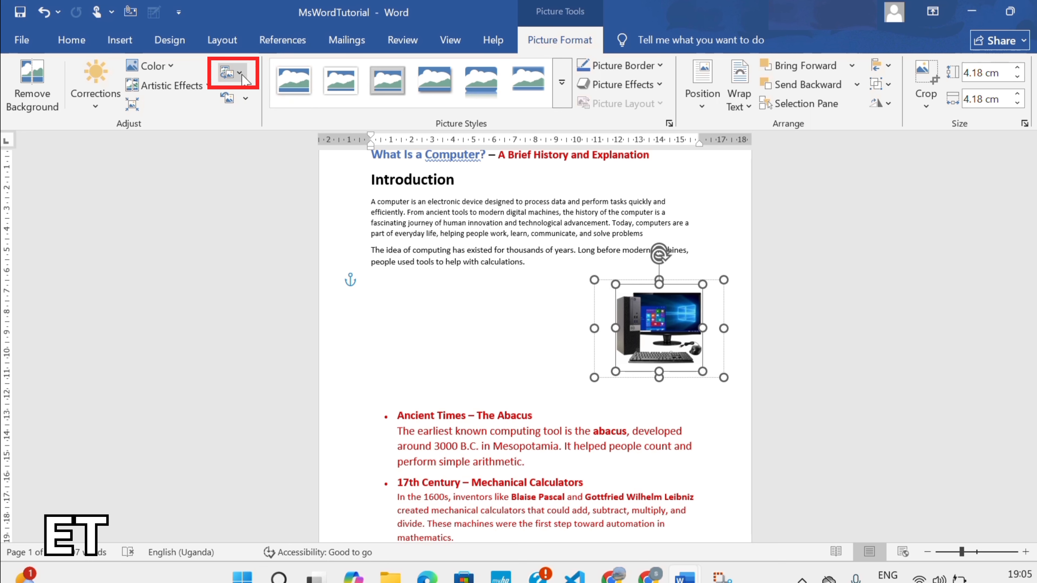
pyautogui.hotkey('ctrl', 'z')
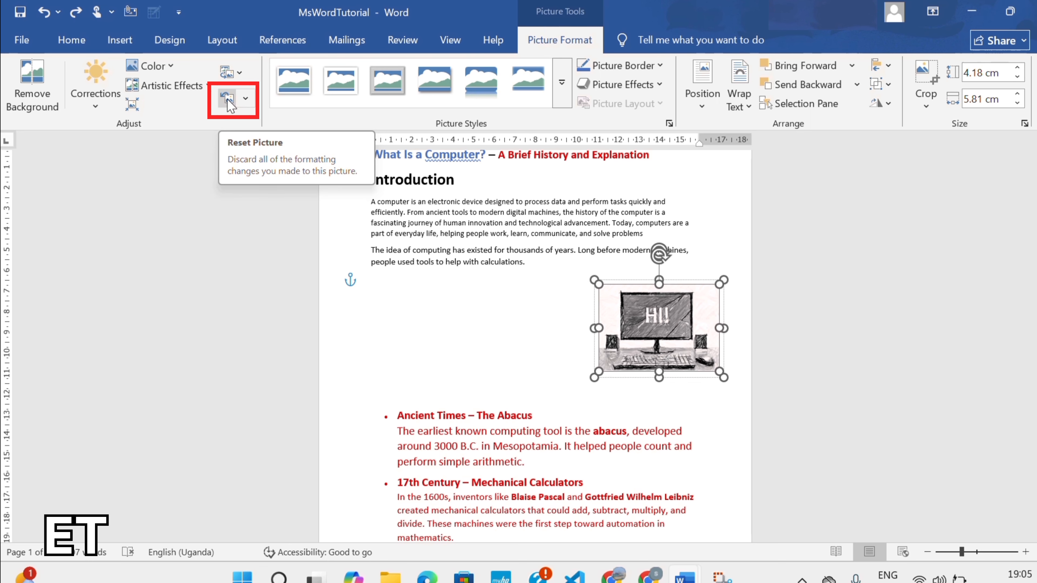
# - Recolor the desktop PC picture with the light green variation and apply the brightest, lowest-contrast Brightness/Contrast correction
pyautogui.click(151, 66)
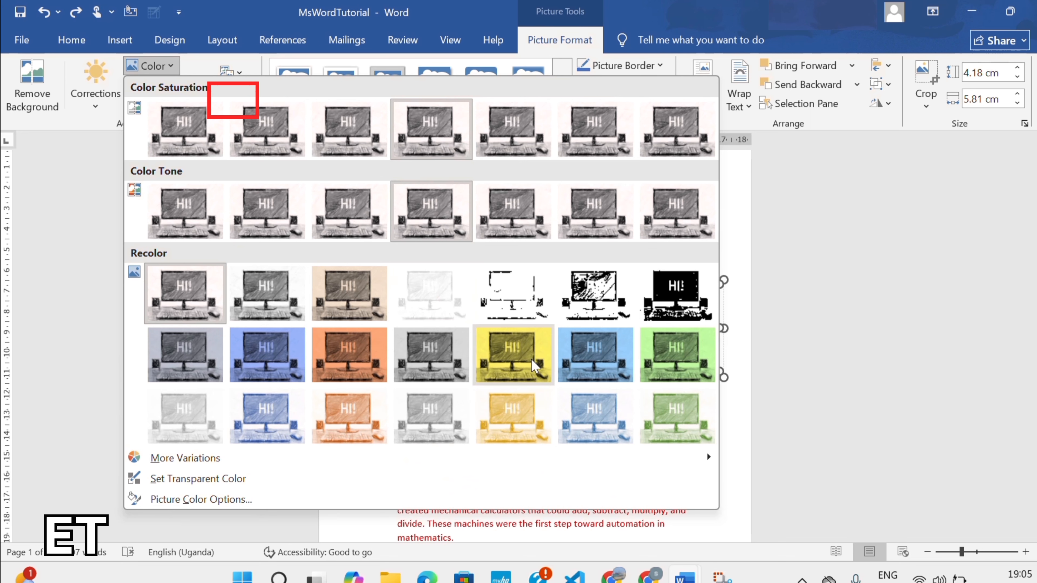
pyautogui.click(652, 366)
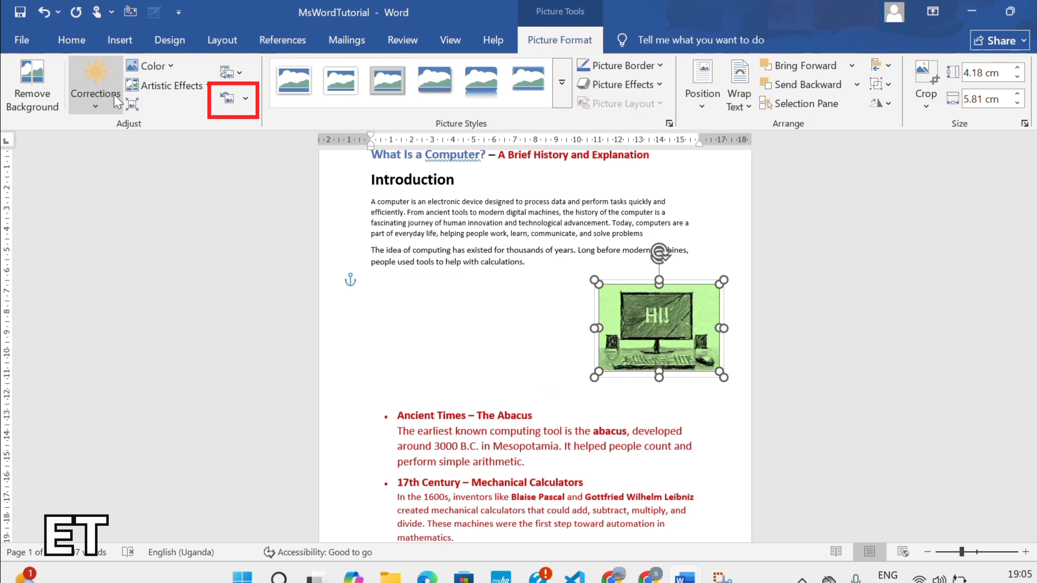
pyautogui.click(94, 98)
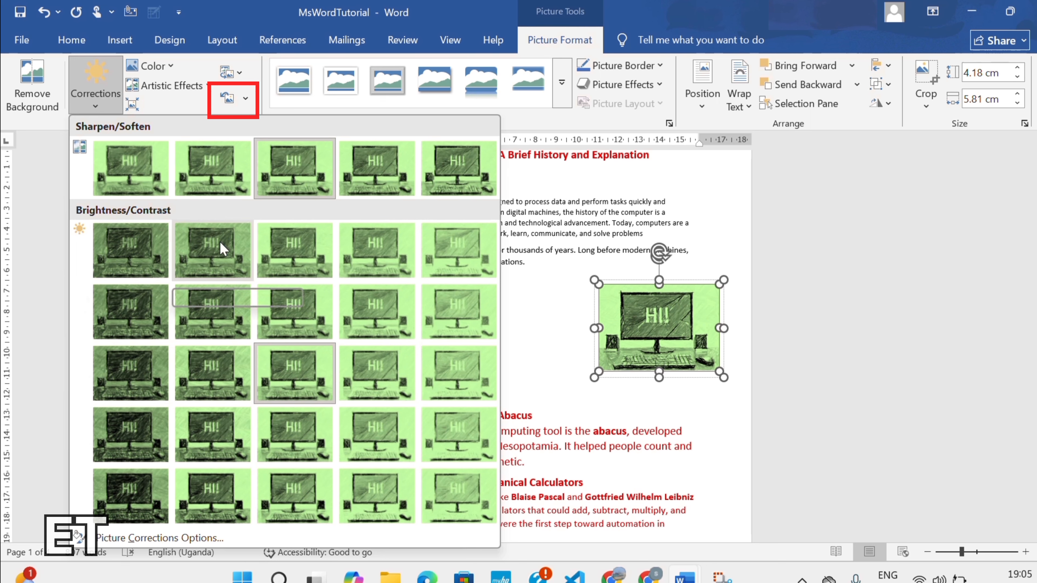
pyautogui.click(463, 240)
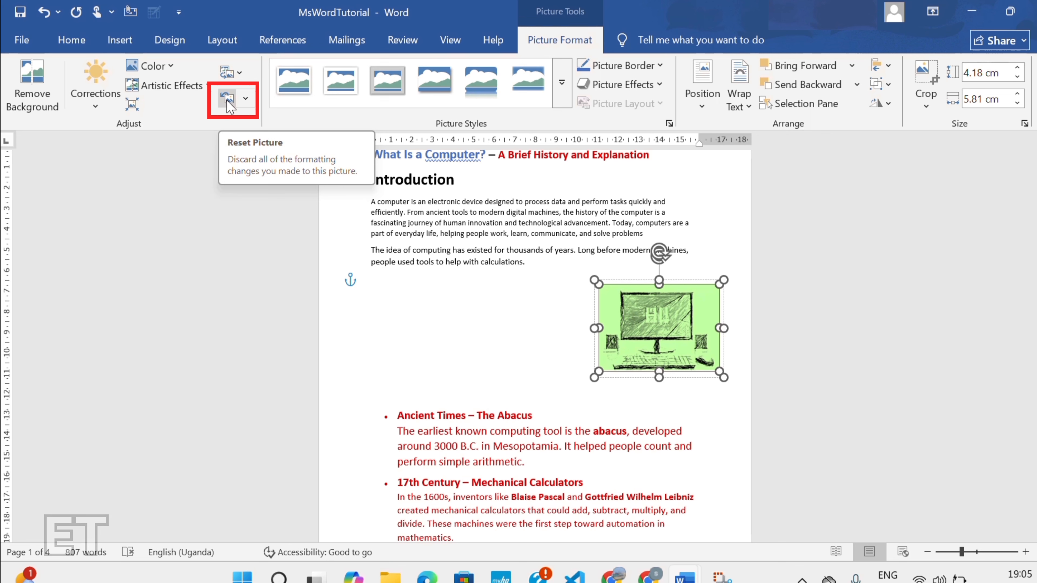
# - Reset both the formatting and the size of the desktop PC picture
pyautogui.click(246, 102)
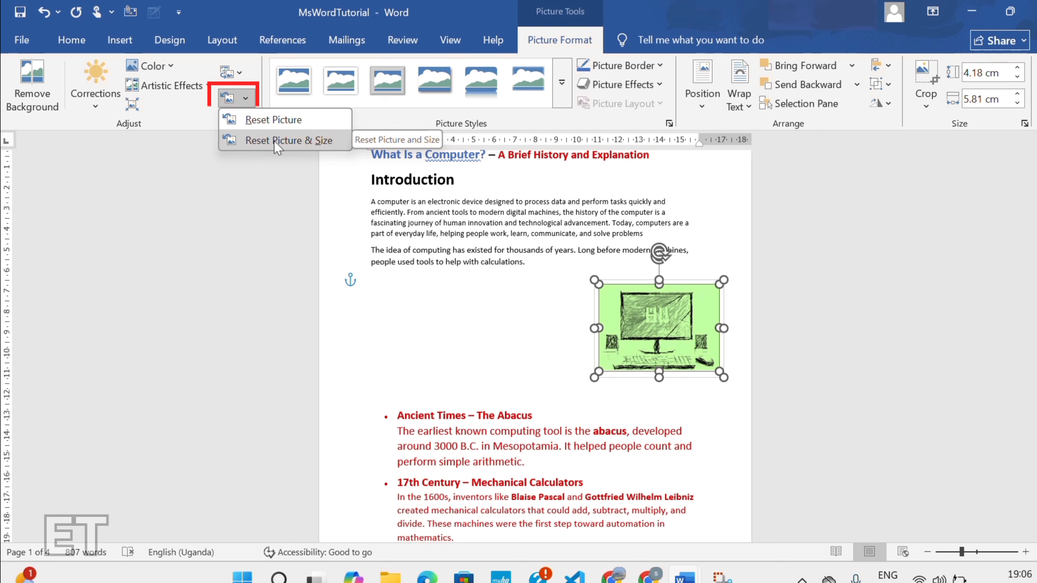
pyautogui.click(294, 142)
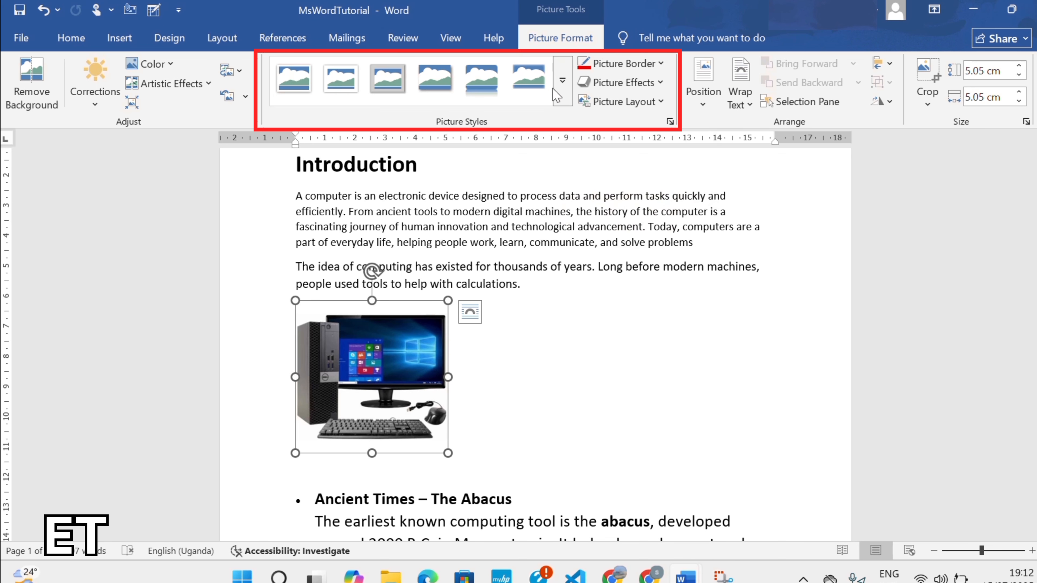
# - Apply the white picture style with snipped diagonal corners to the desktop PC picture and give it a standard red border
pyautogui.click(562, 83)
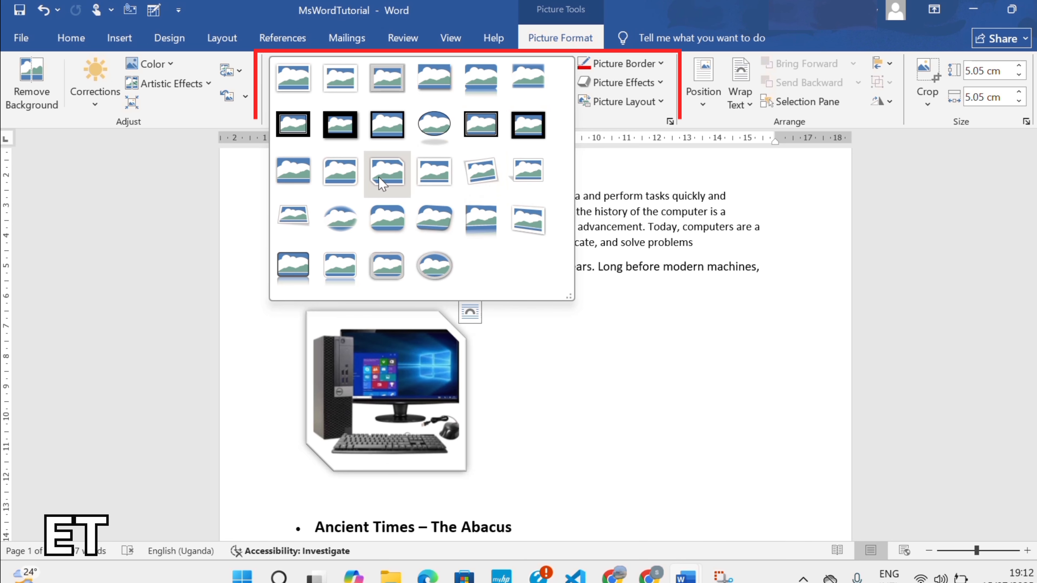
pyautogui.click(481, 172)
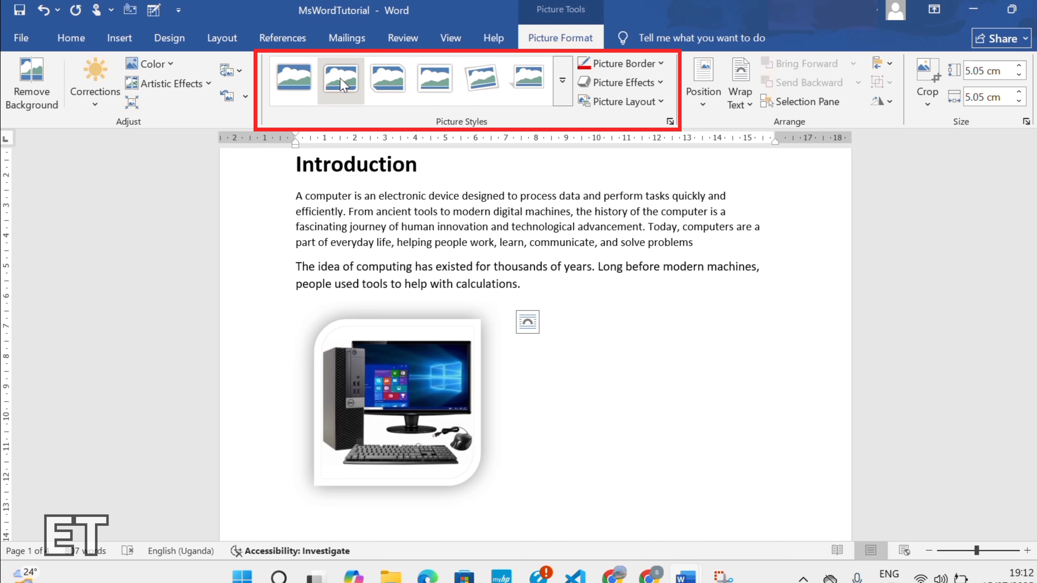
pyautogui.click(375, 83)
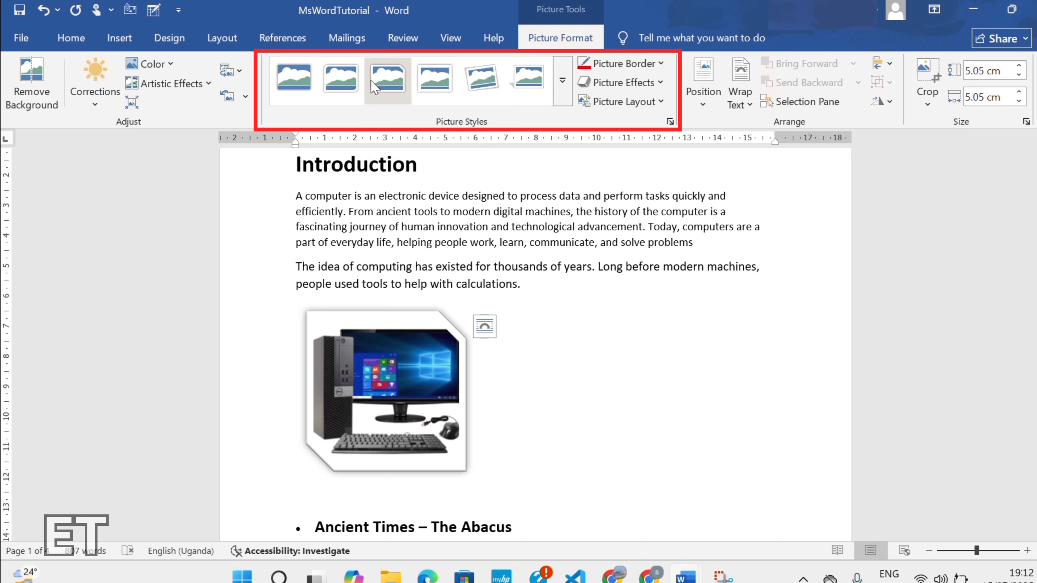
pyautogui.click(663, 61)
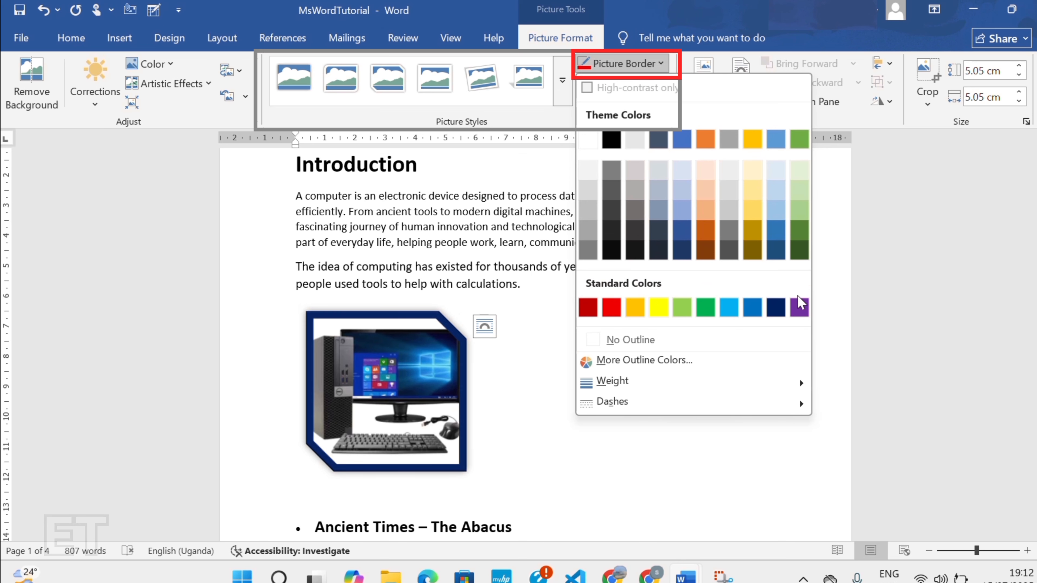
pyautogui.click(610, 307)
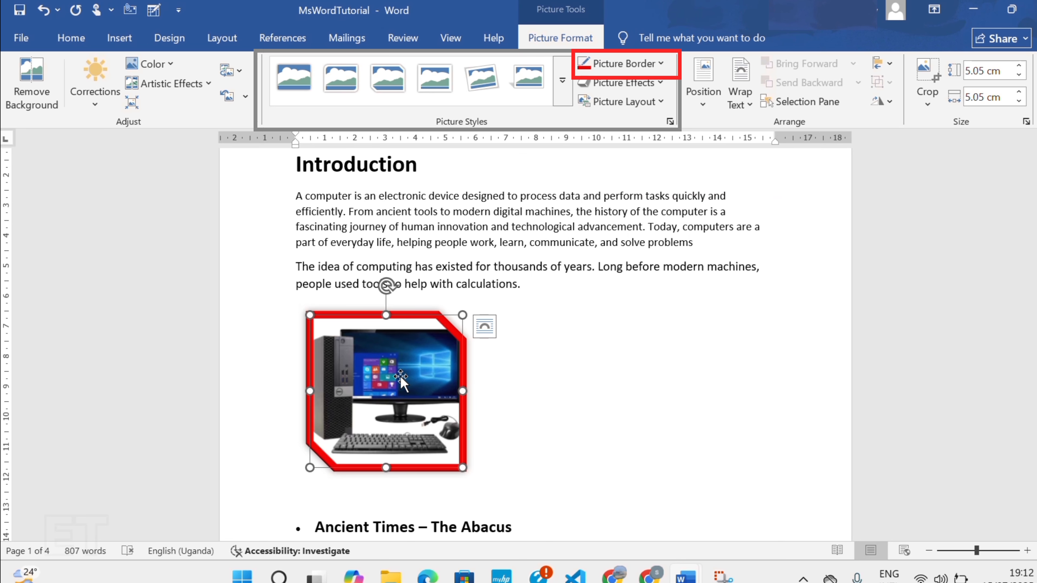
# - Add a reflection to the desktop PC picture, using the first variation in the second row of reflection variations
pyautogui.click(661, 83)
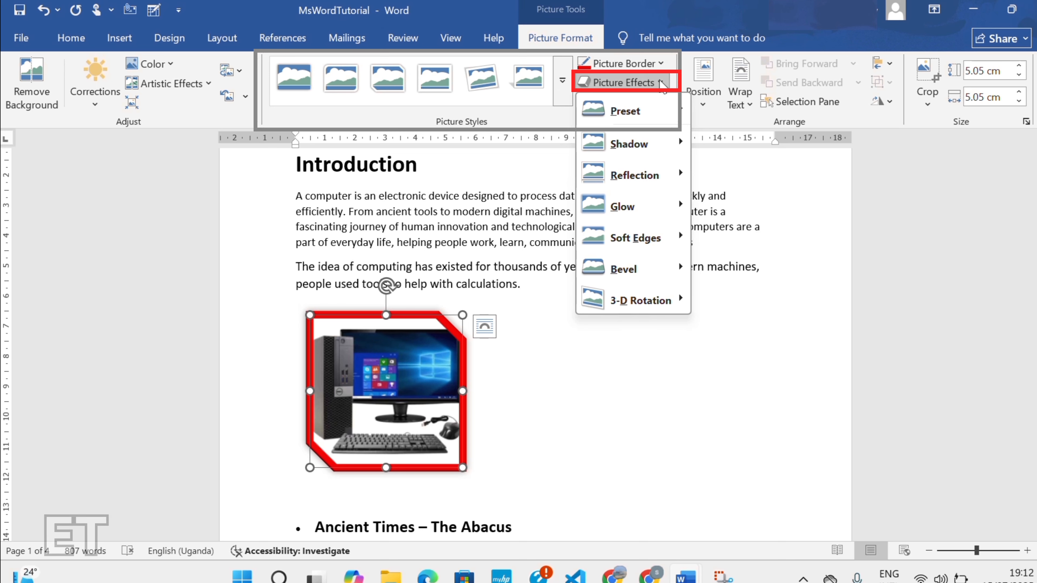
pyautogui.moveTo(653, 311)
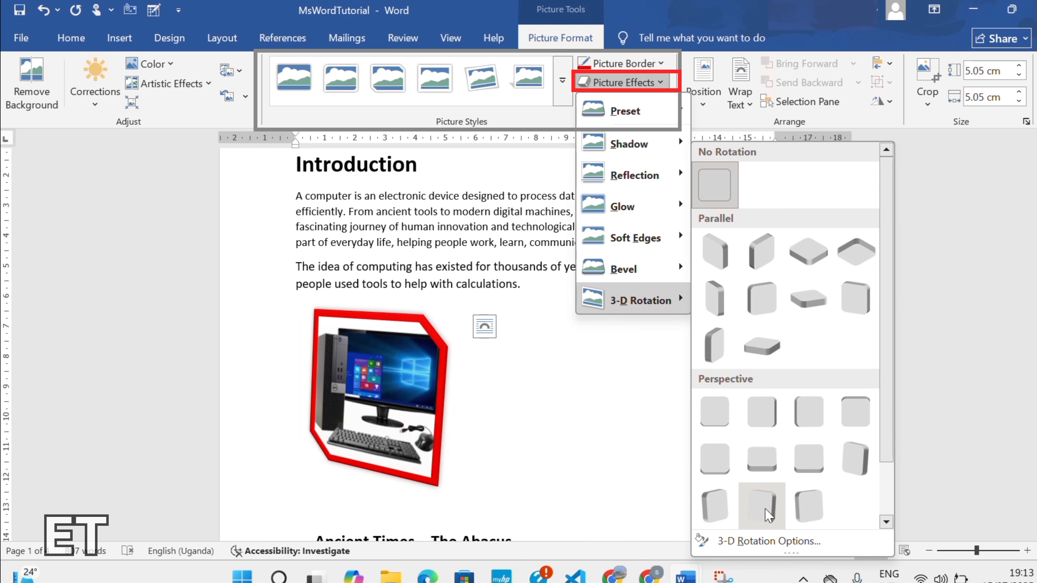
pyautogui.moveTo(639, 184)
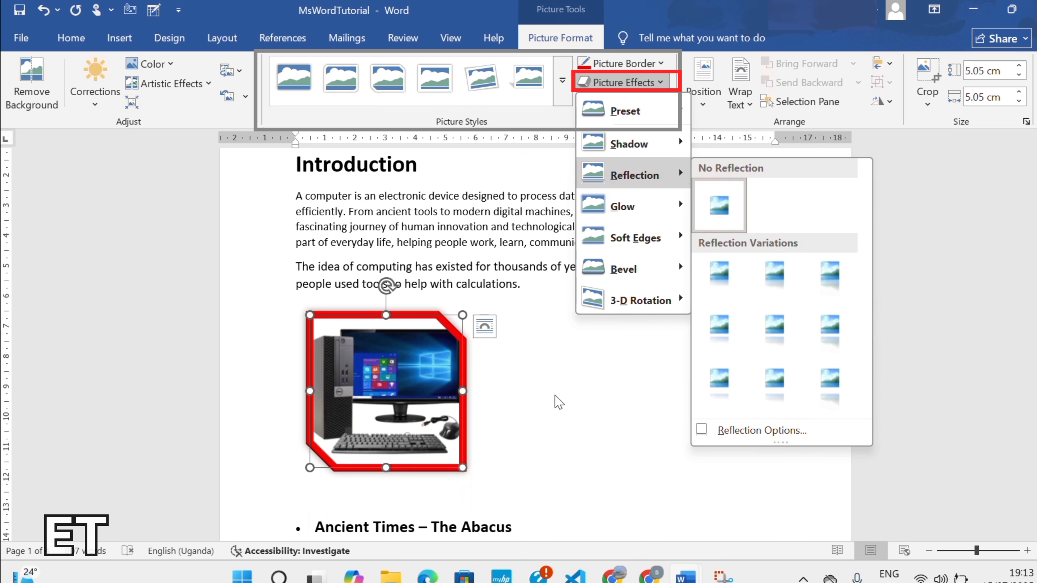
pyautogui.click(730, 328)
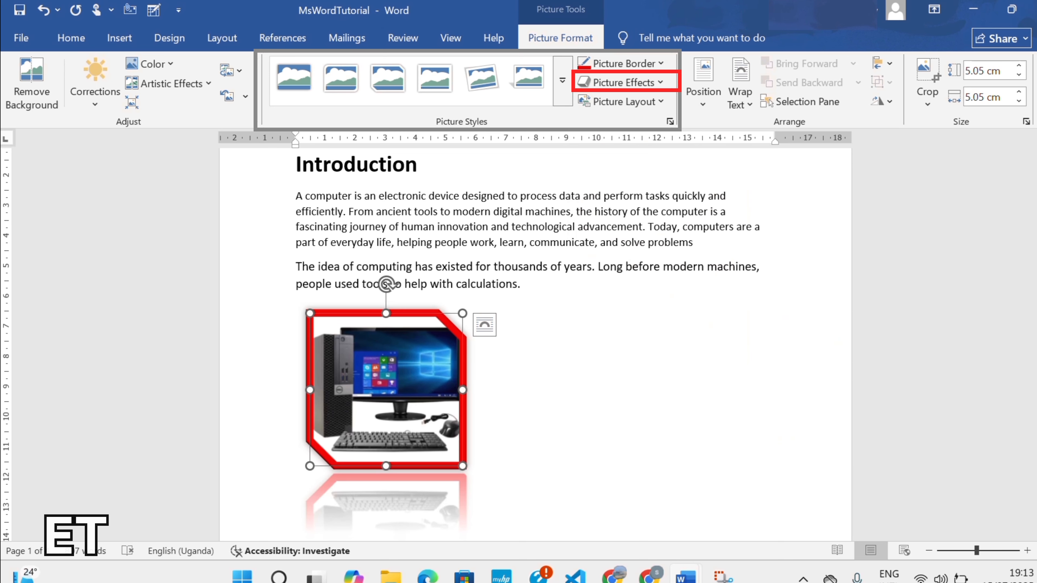
pyautogui.scroll(-4, 527, 343)
pyautogui.scroll(4, 527, 343)
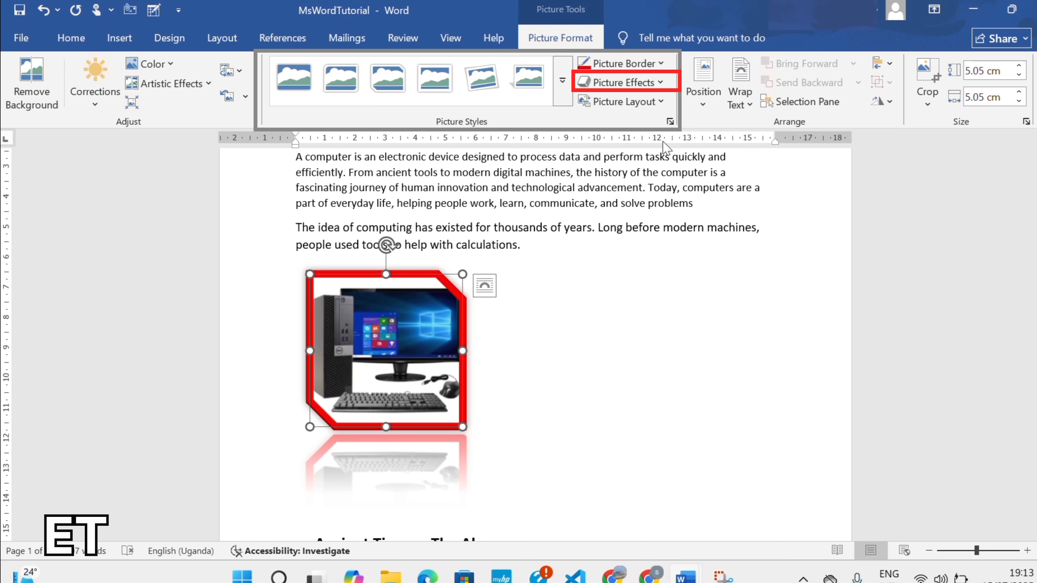
# - Add a yellow glow to the desktop PC picture, using the third-row glow variation
pyautogui.click(665, 83)
pyautogui.moveTo(634, 208)
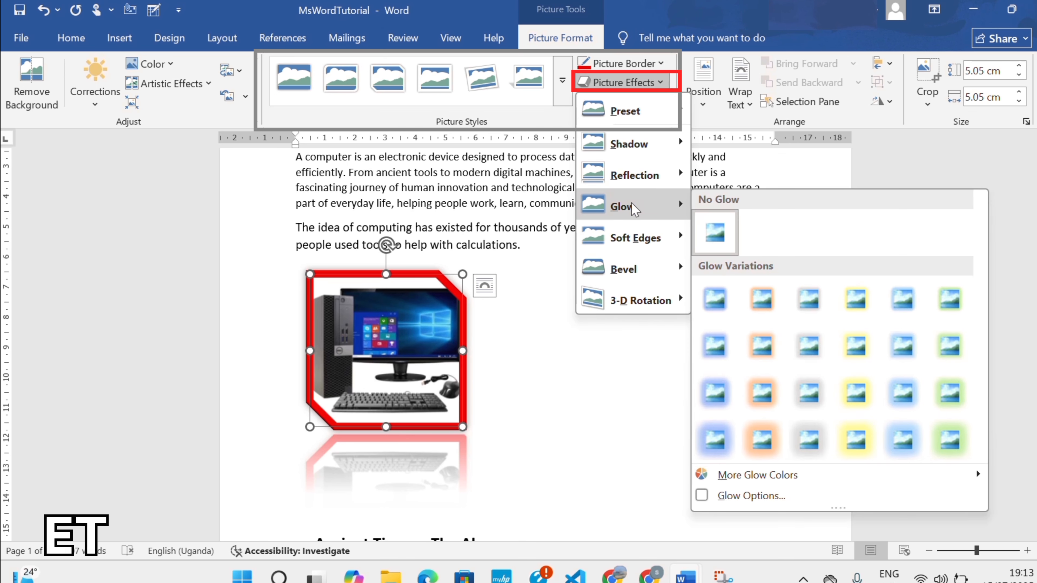
pyautogui.click(861, 395)
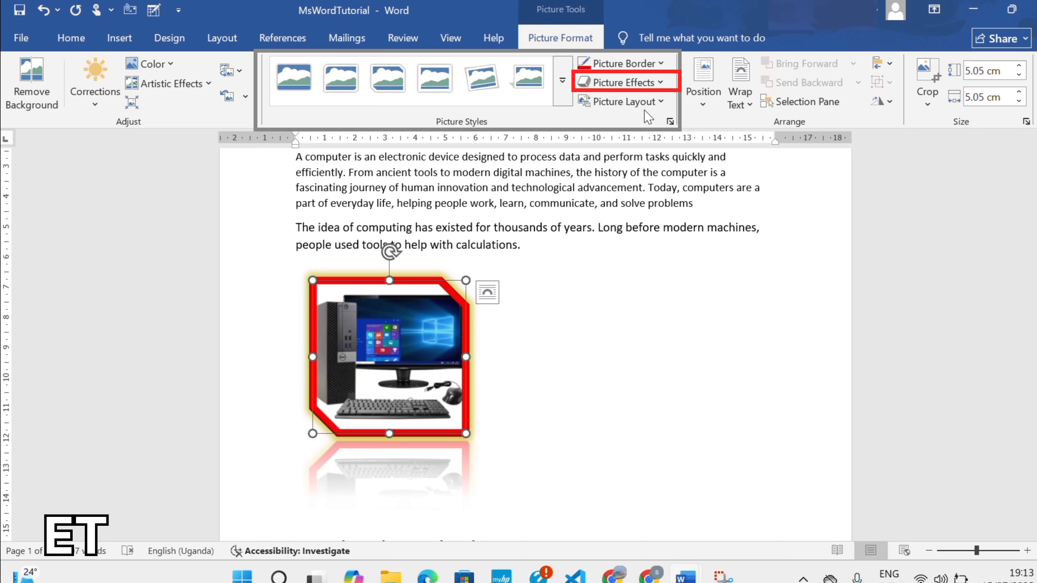
# - Review the picture layout choices and the detailed effect categories in the Format Picture settings for the desktop PC picture
pyautogui.click(664, 104)
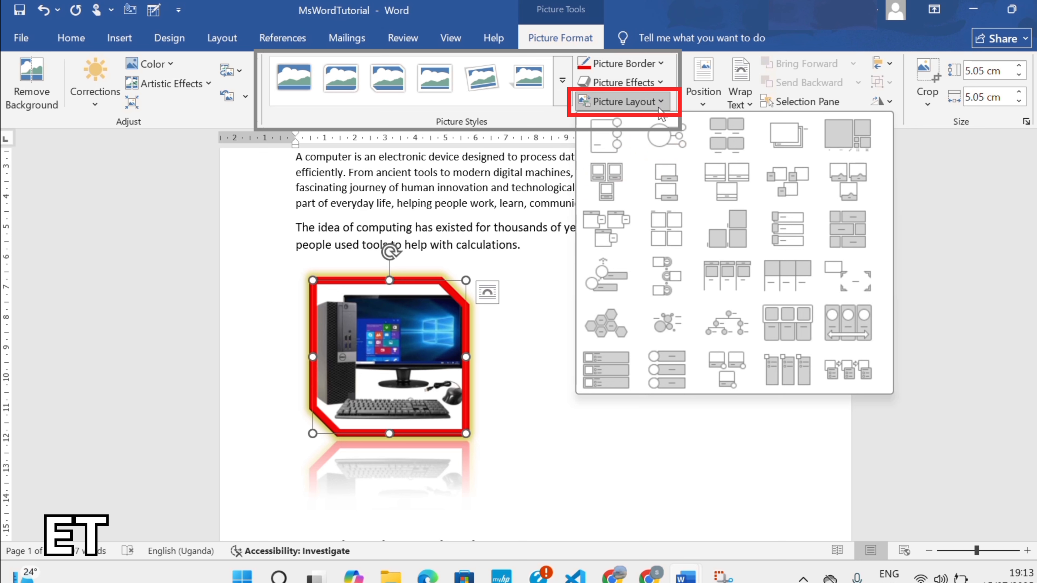
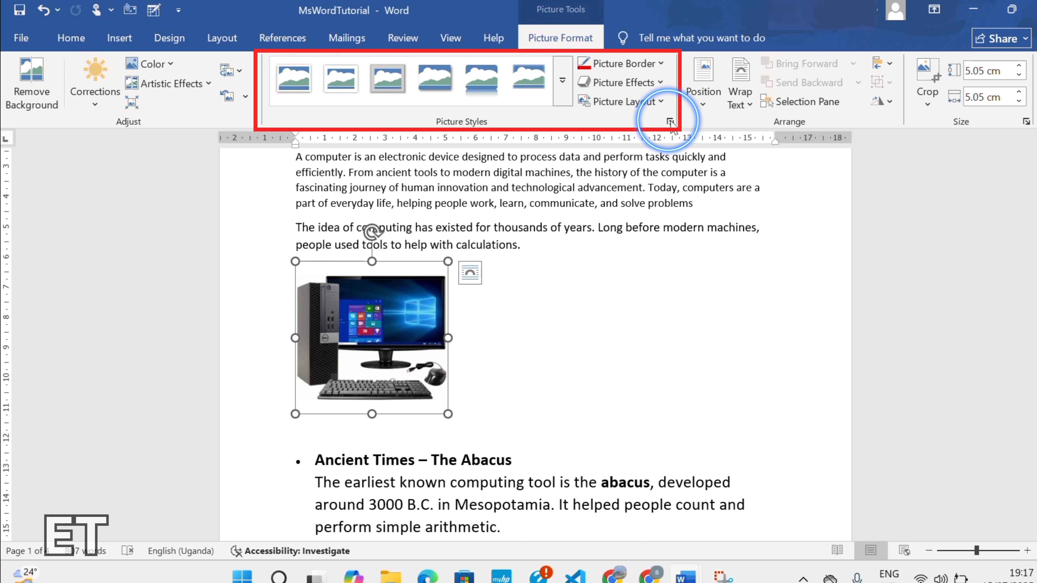
pyautogui.click(670, 121)
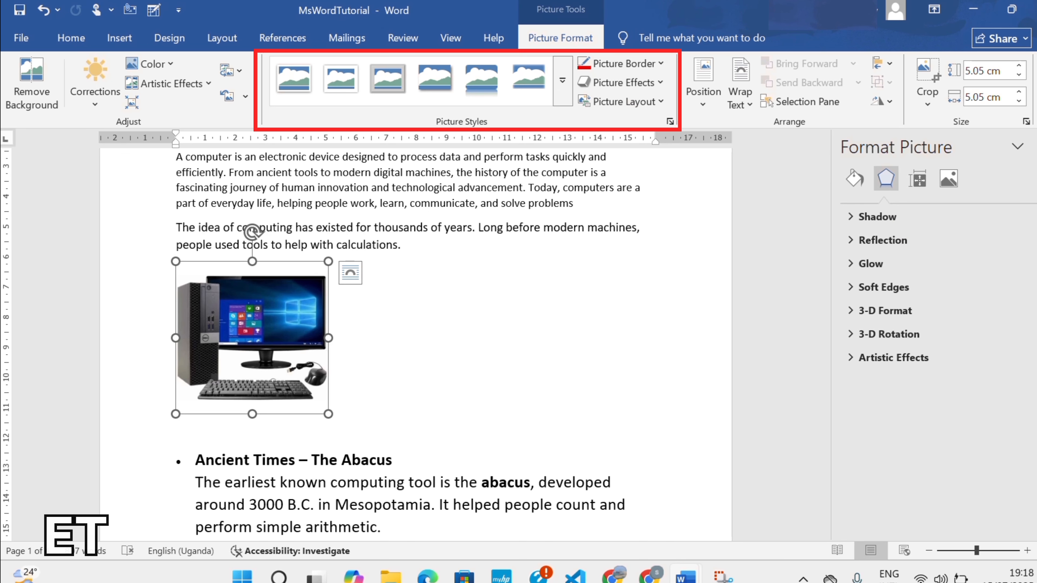
pyautogui.click(1032, 147)
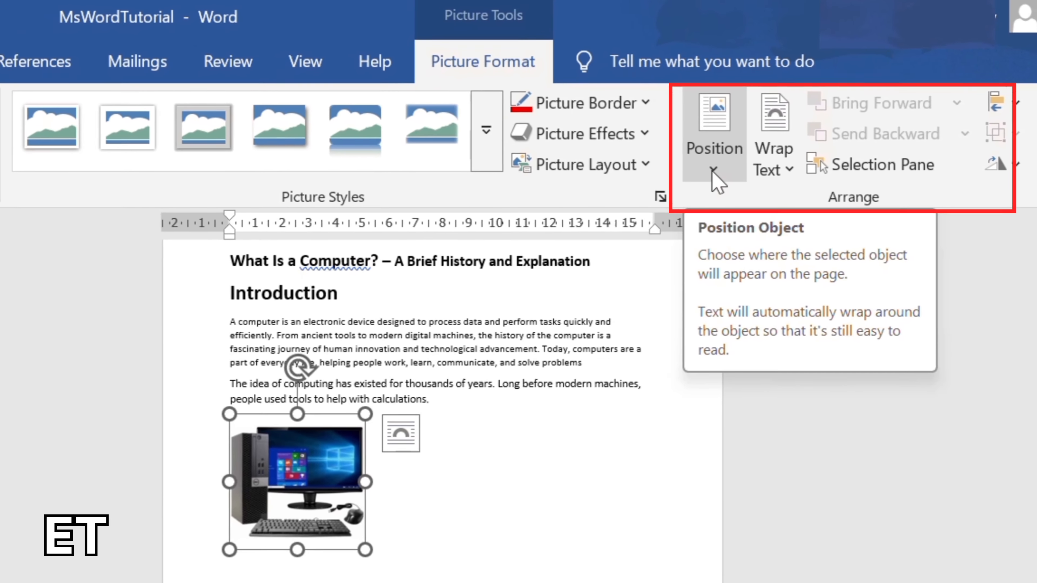
# - Try positioning the desktop PC picture in the middle centre of the page with text wrapping, check the wrapping choices, and undo the positioning
pyautogui.click(711, 161)
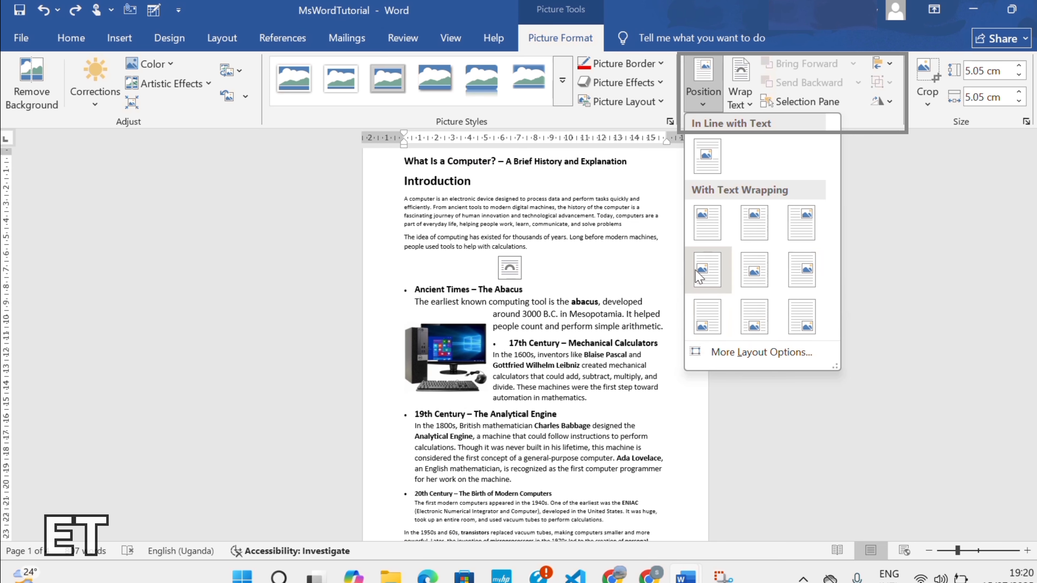
pyautogui.click(754, 270)
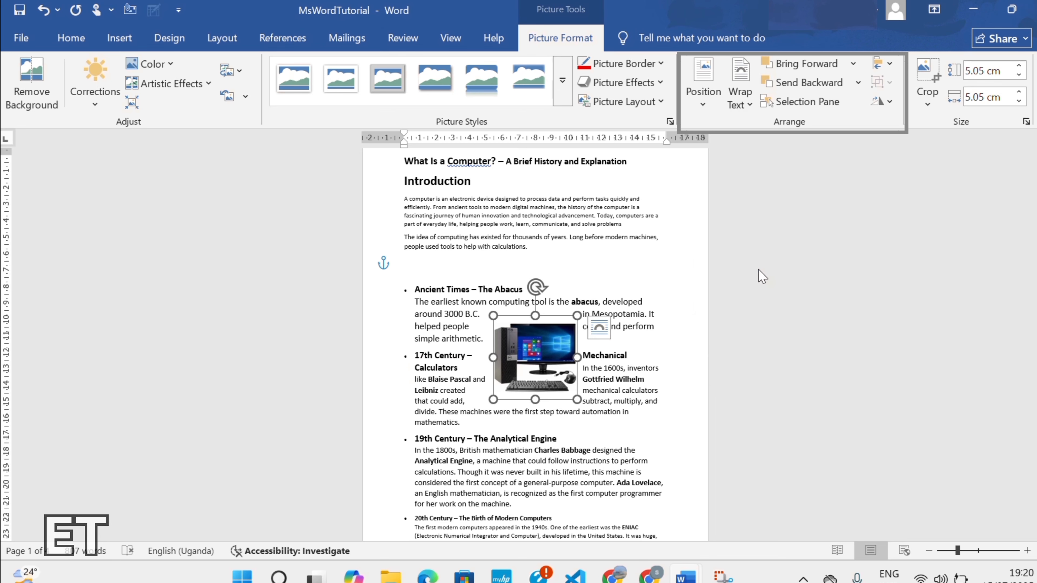
pyautogui.click(749, 107)
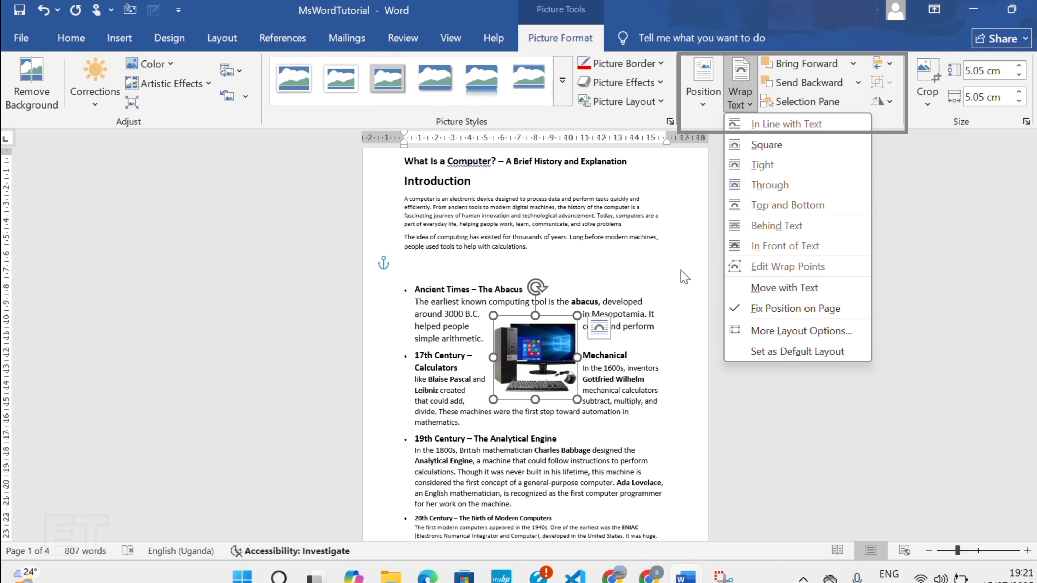
pyautogui.hotkey('ctrl', 'z')
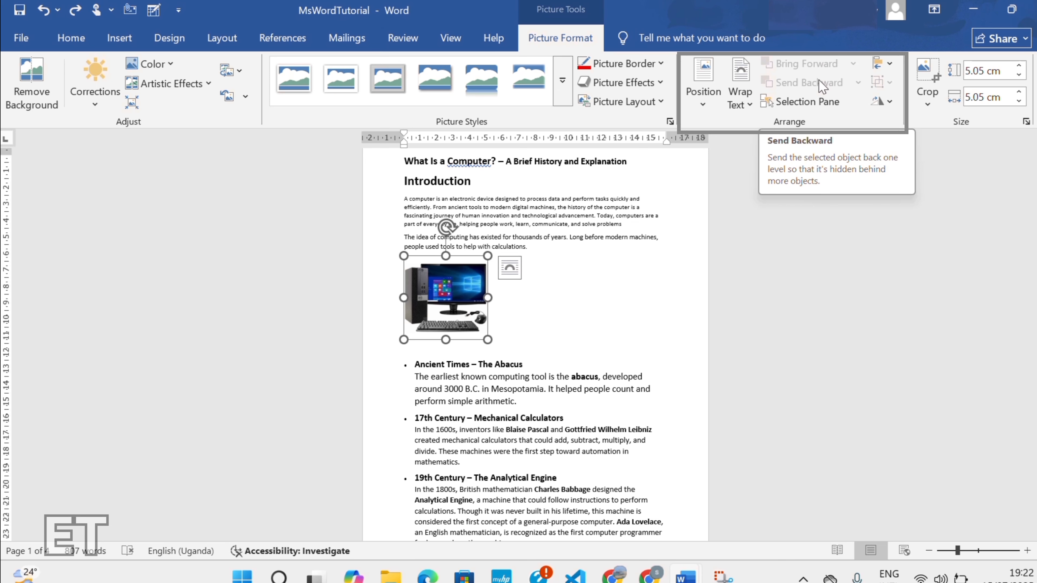
# - Examine the Selection pane, the alignment choices, the layout options and the position choices for the desktop PC picture
pyautogui.click(817, 104)
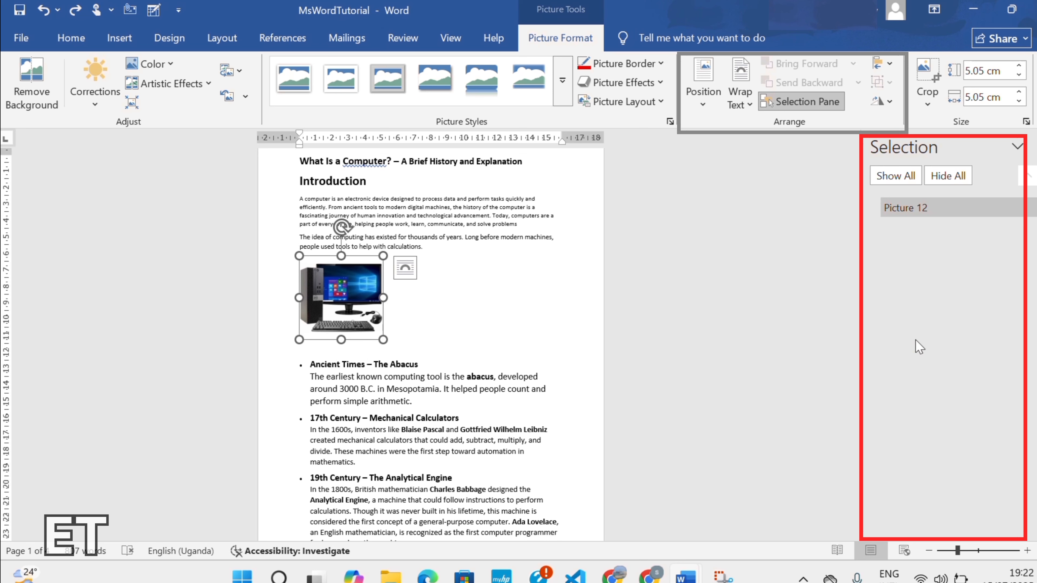
pyautogui.click(1035, 147)
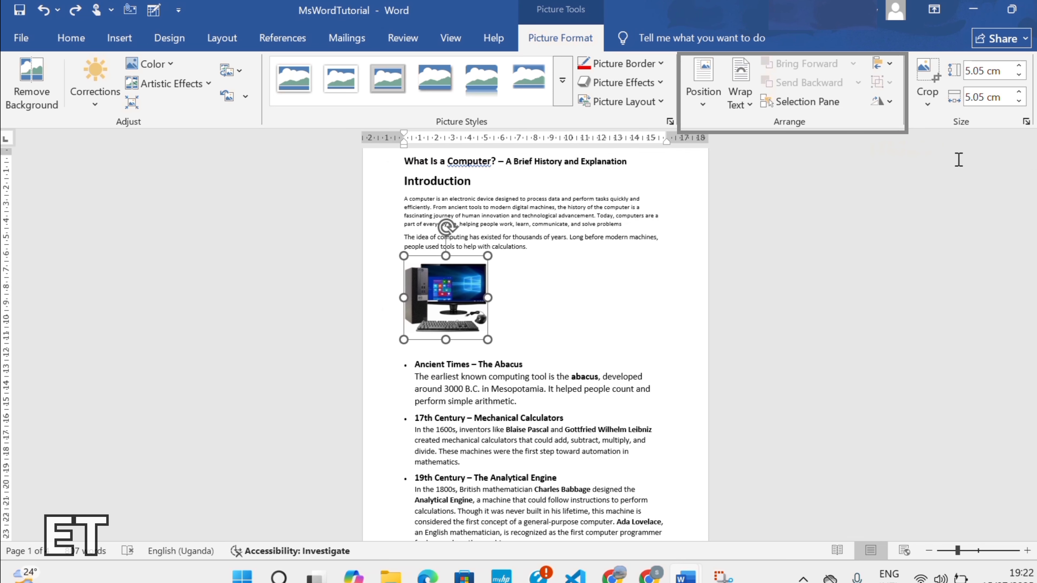
pyautogui.click(890, 65)
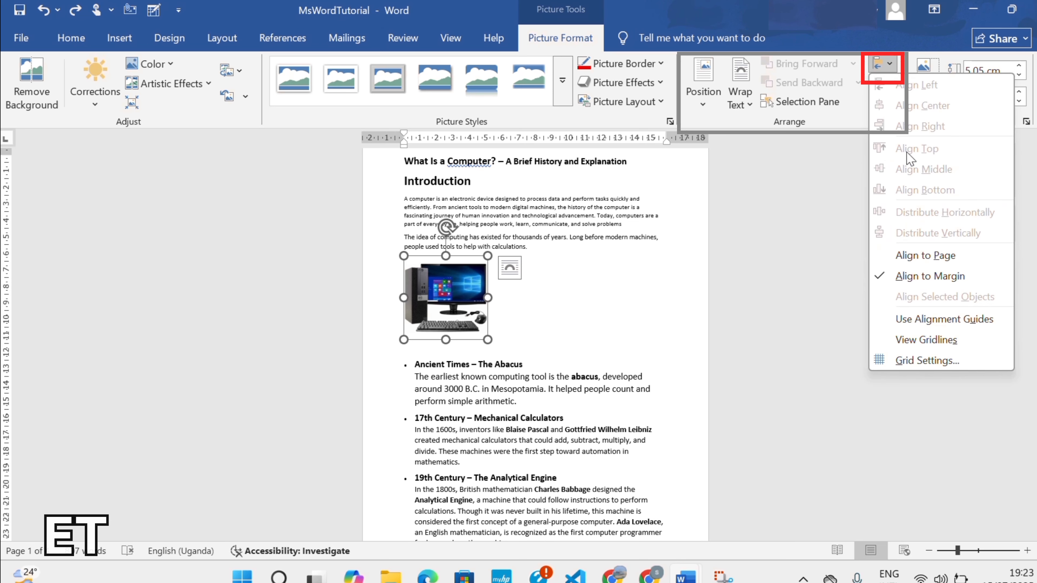
pyautogui.click(510, 271)
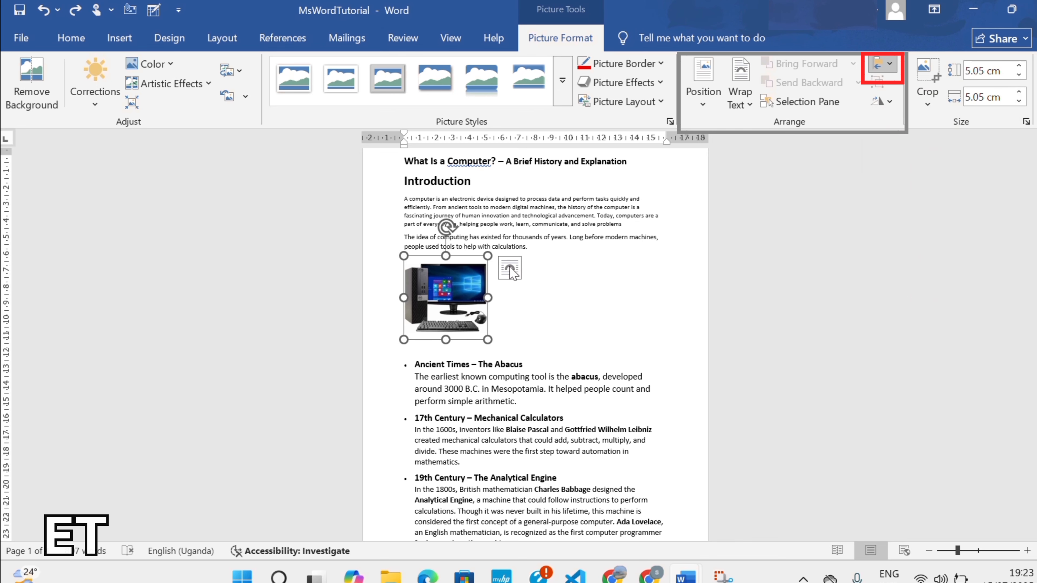
pyautogui.click(706, 99)
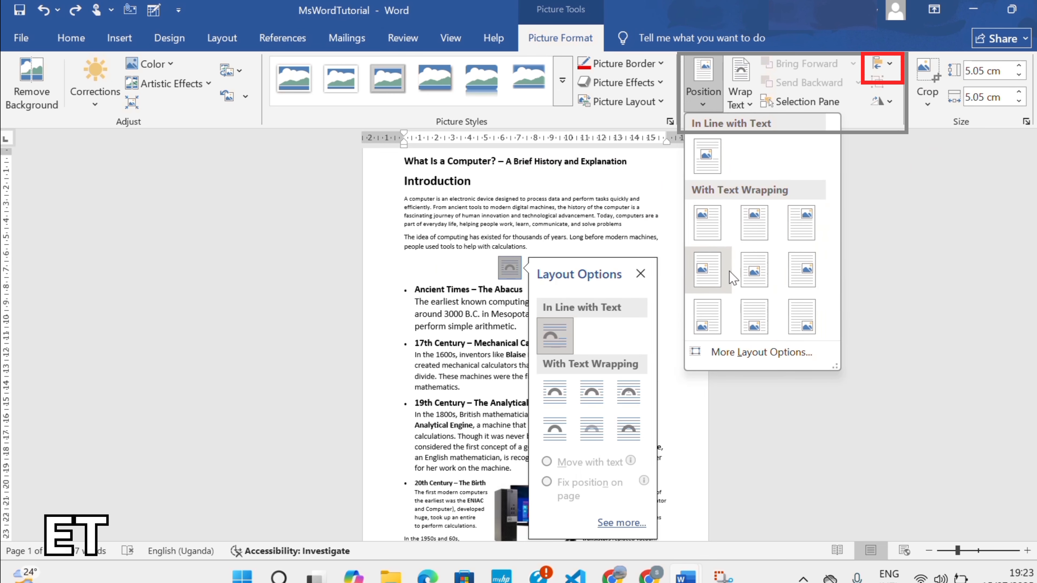
pyautogui.click(854, 119)
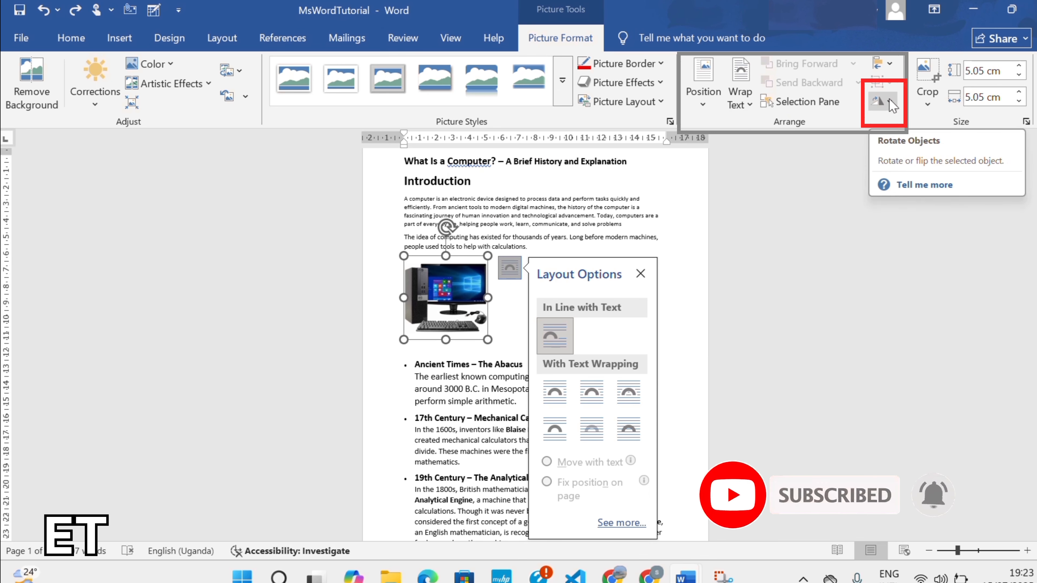
# - Try rotating the desktop PC picture clockwise, both freehand and through its rotation angle setting, undoing each rotation
pyautogui.moveTo(446, 229); pyautogui.dragTo(470, 235)
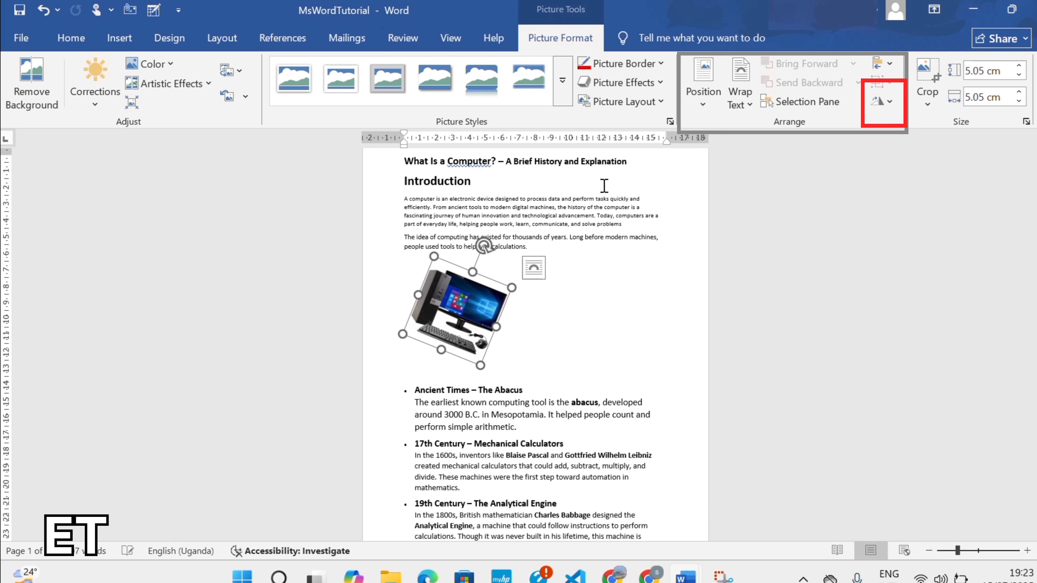
pyautogui.hotkey('ctrl', 'z')
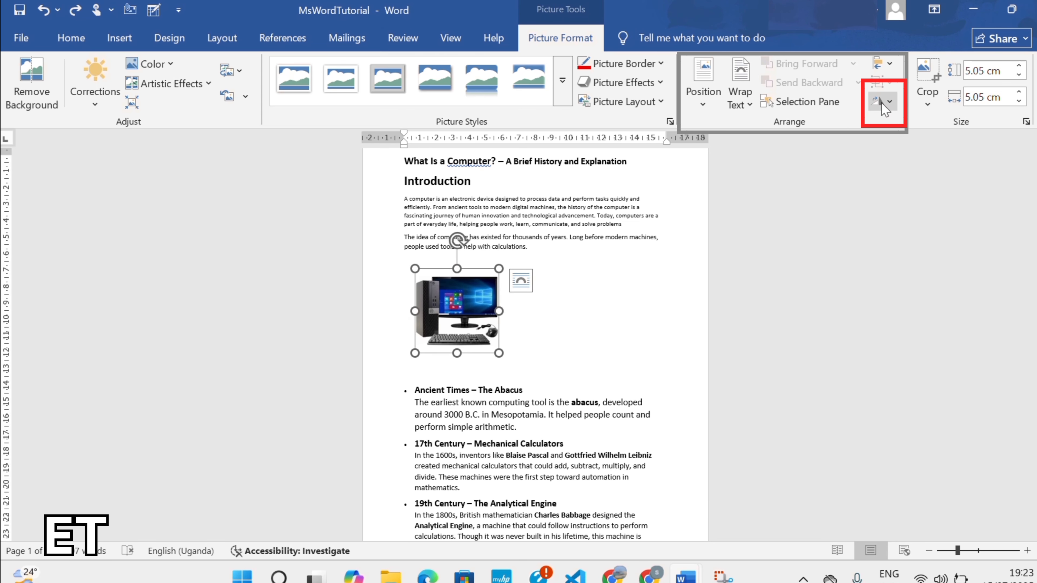
pyautogui.click(890, 103)
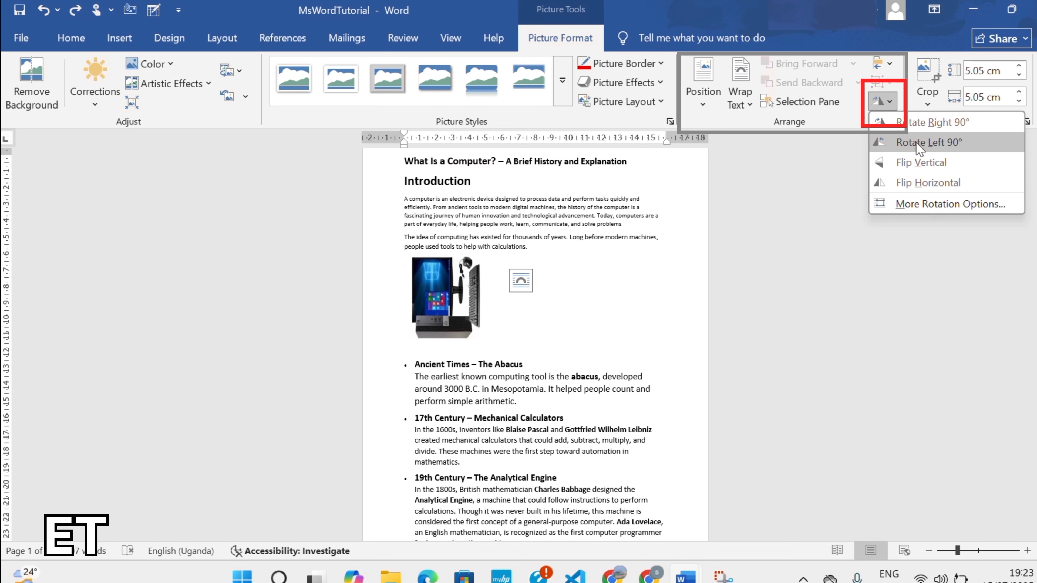
pyautogui.click(929, 204)
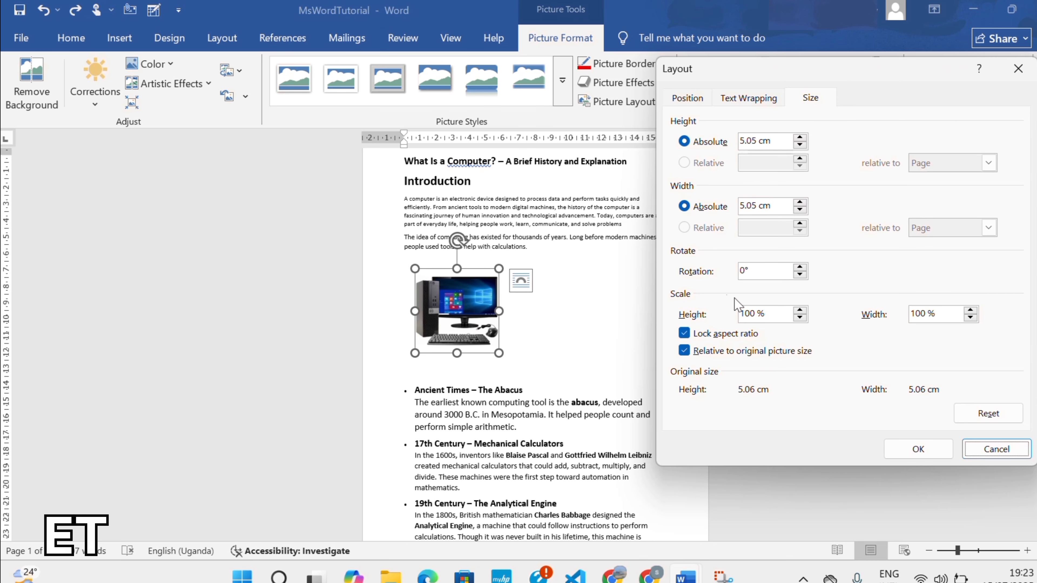
pyautogui.click(799, 267)
pyautogui.click(799, 268)
pyautogui.click(799, 268)
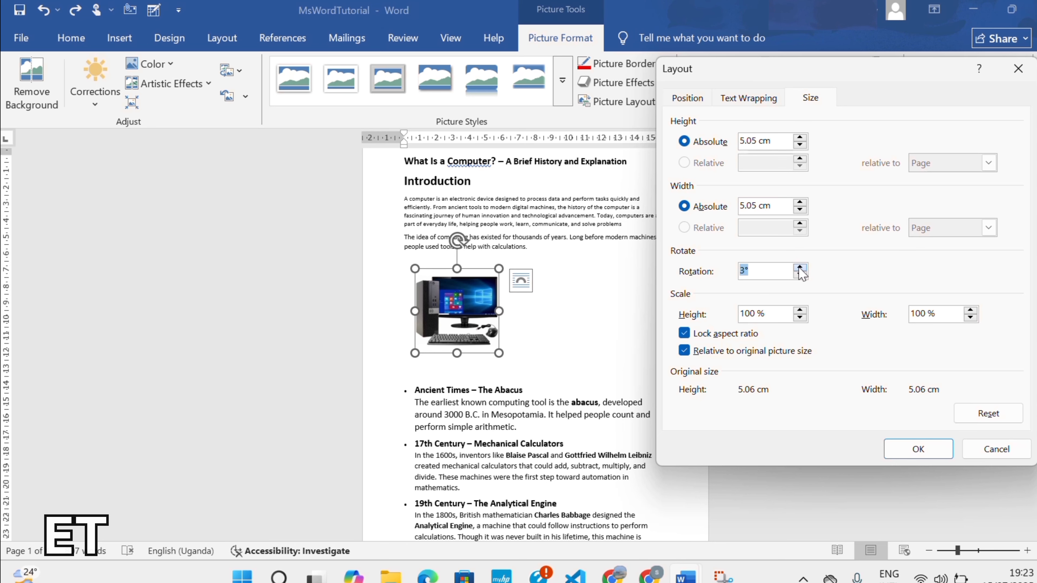
pyautogui.moveTo(799, 267); pyautogui.dragTo(800, 268)
pyautogui.click(931, 449)
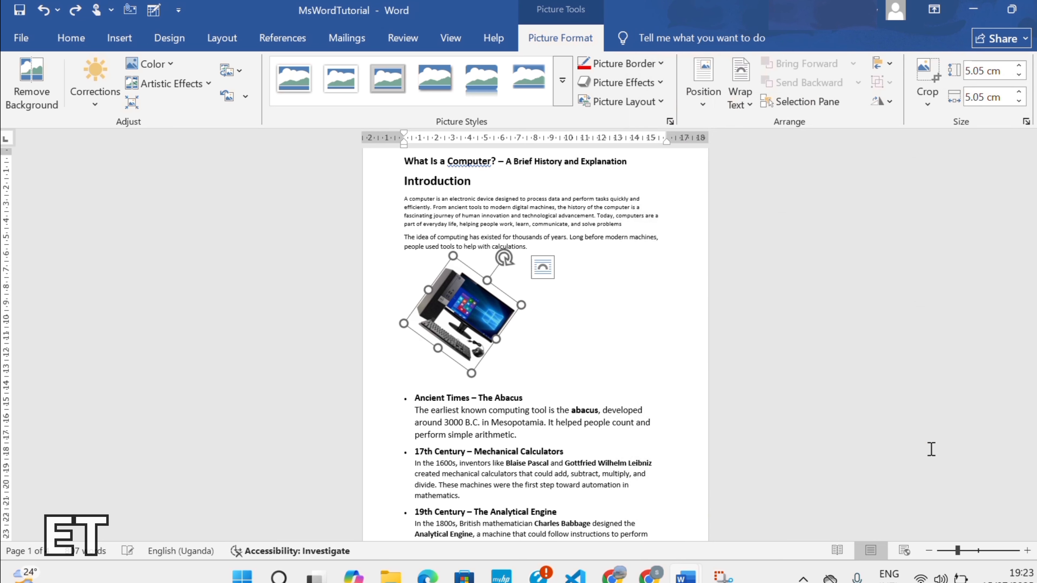
pyautogui.hotkey('ctrl', 'z')
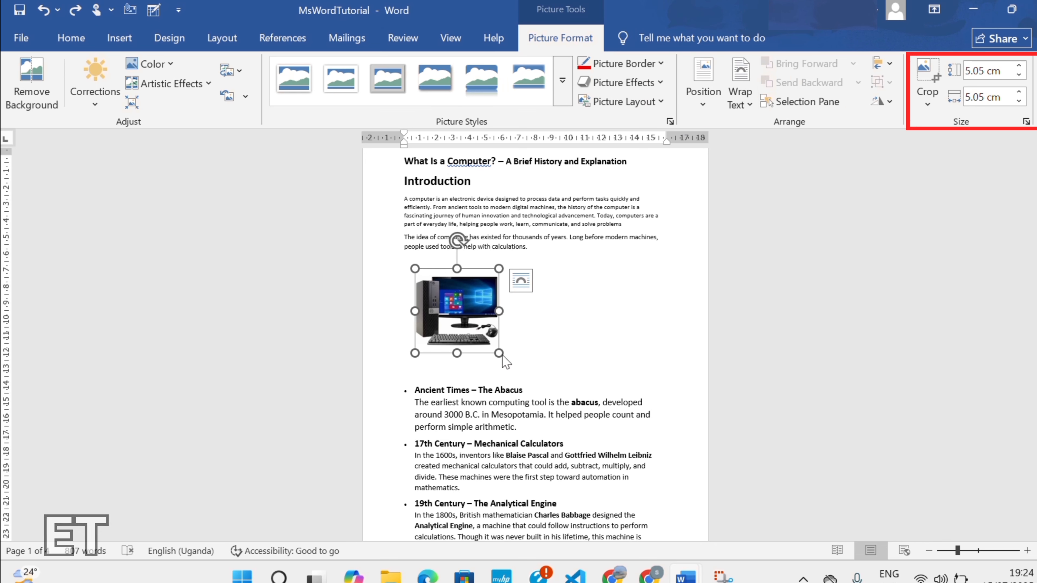
# - Resize the desktop PC picture proportionally to 7.3 cm high and 7.3 cm wide
pyautogui.moveTo(498, 353); pyautogui.dragTo(526, 363)
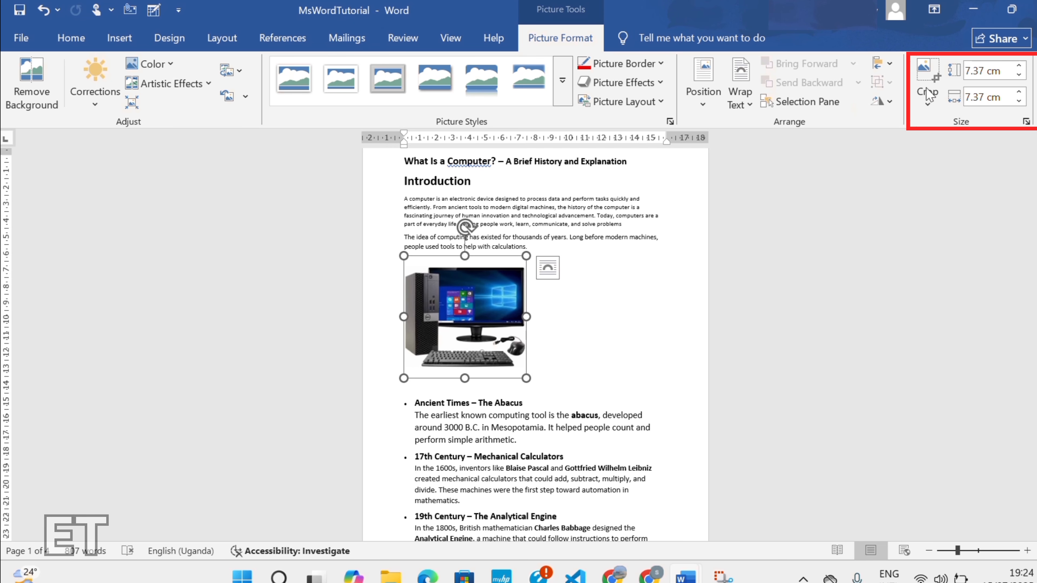
pyautogui.click(1018, 66)
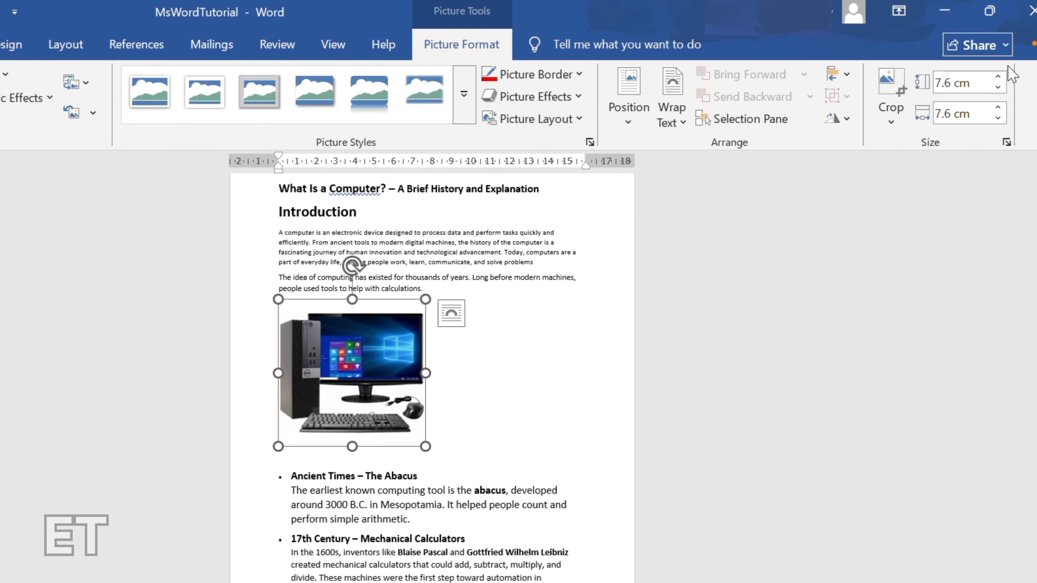
pyautogui.click(997, 76)
pyautogui.click(997, 76)
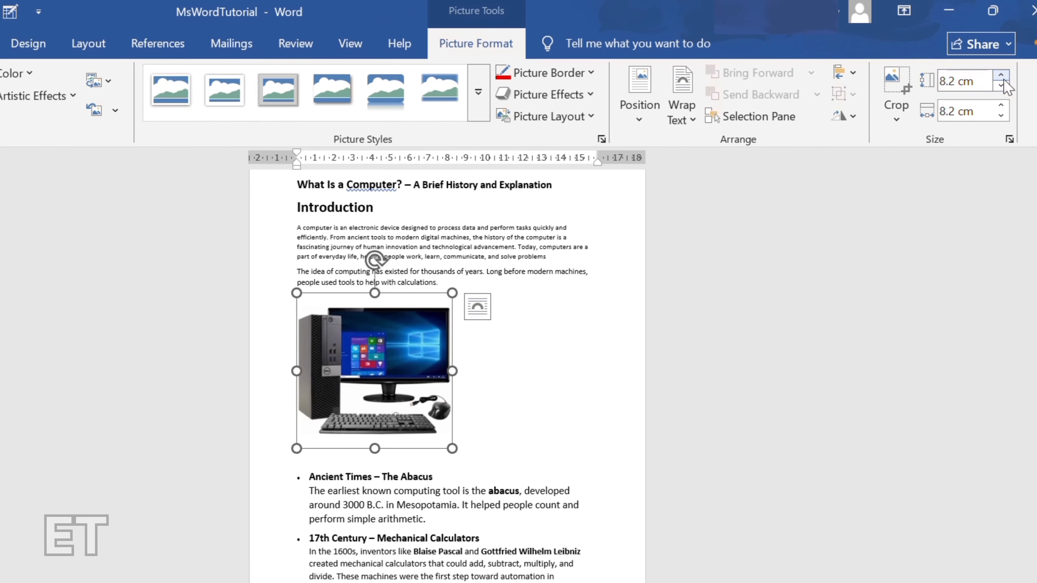
pyautogui.click(1001, 75)
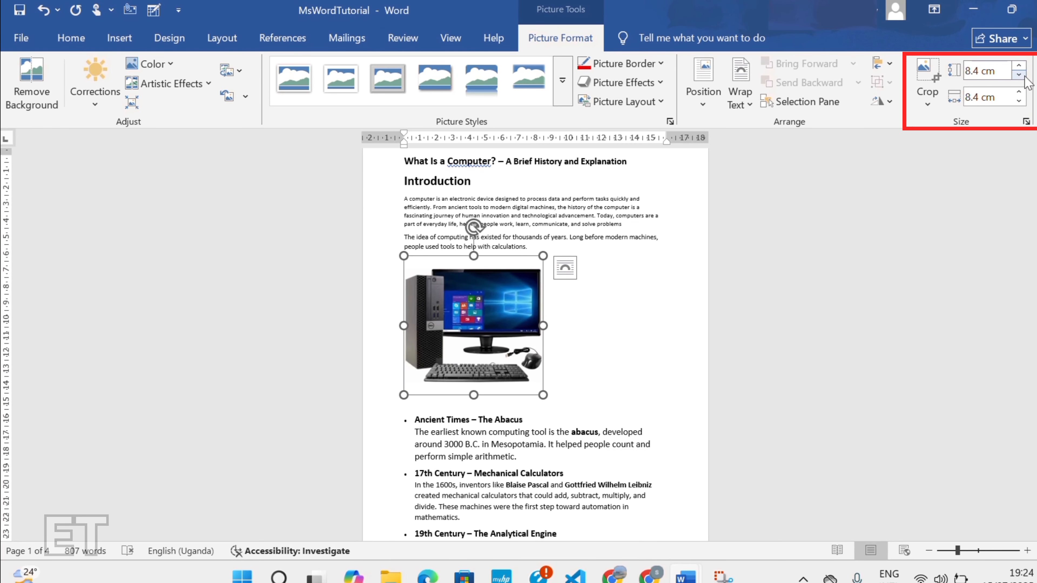
pyautogui.click(1019, 75)
pyautogui.click(1018, 74)
pyautogui.click(1019, 75)
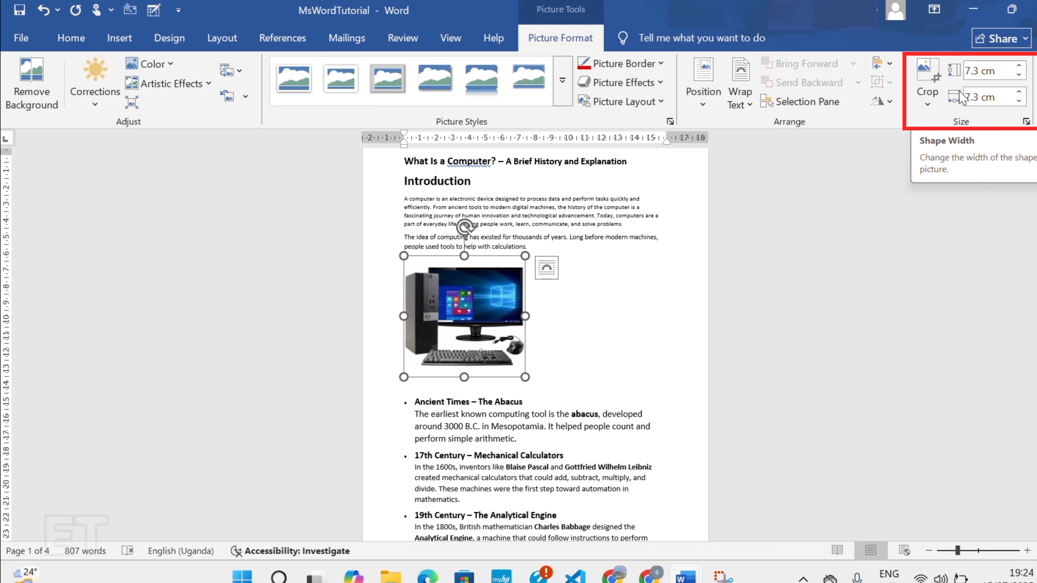
# - Crop the desktop PC picture by trimming its left edge and extending its right side to a width of 8.36 cm
pyautogui.click(927, 74)
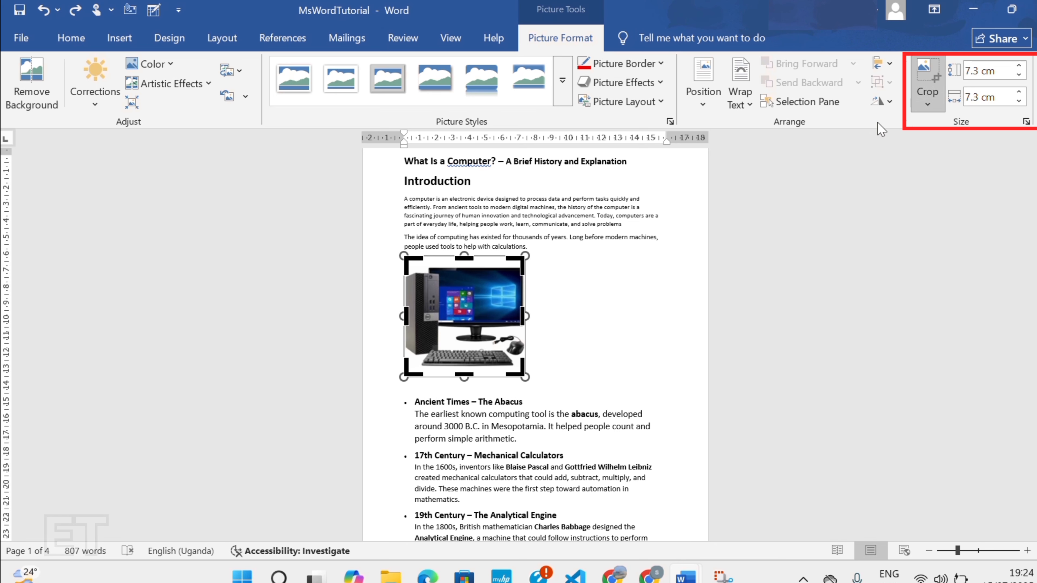
pyautogui.click(930, 104)
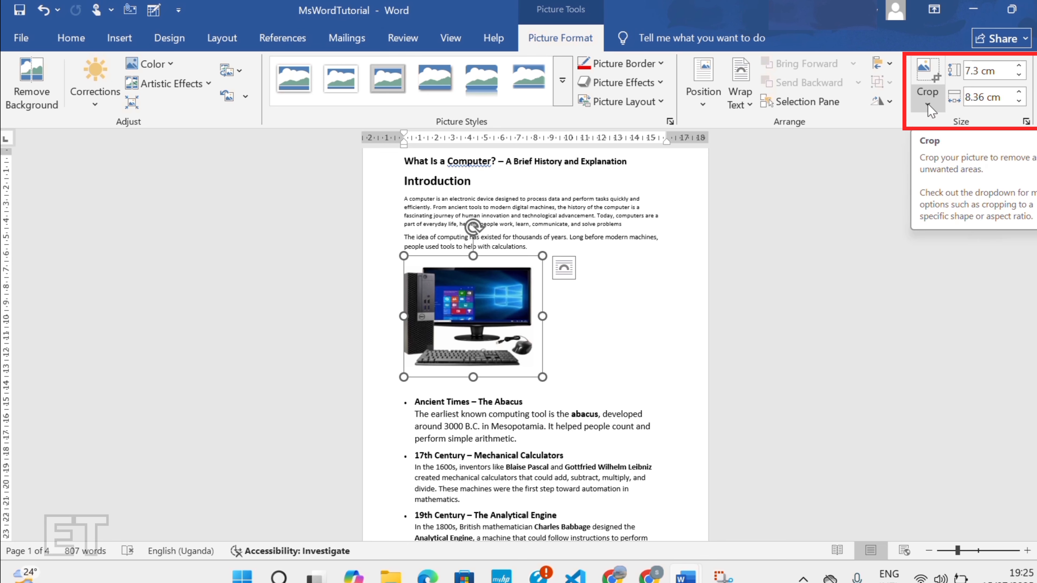
# - Try cropping the lower part off the desktop PC picture to a height of 4.94 cm, and undo that crop
pyautogui.click(929, 107)
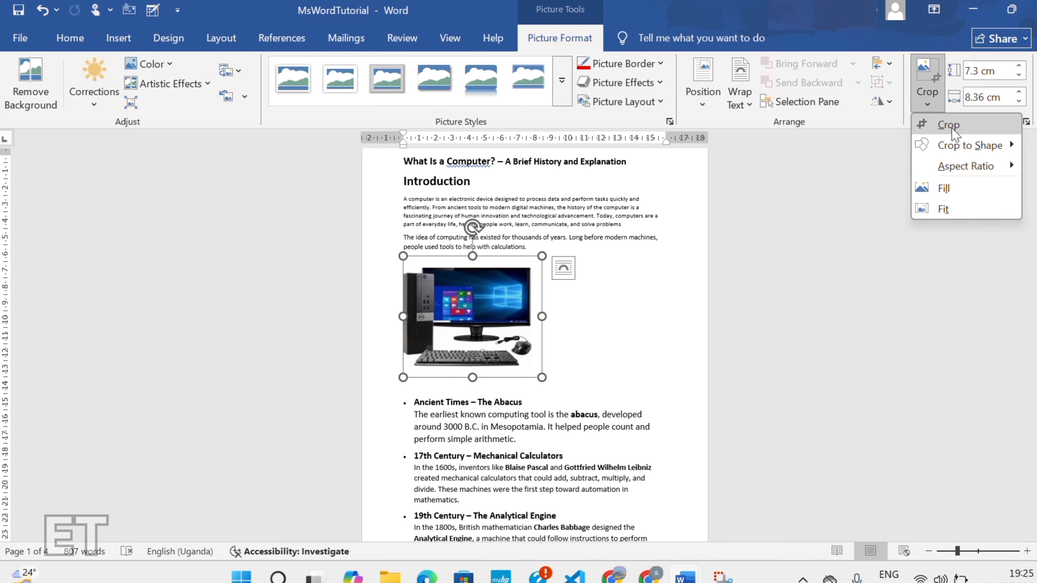
pyautogui.click(952, 129)
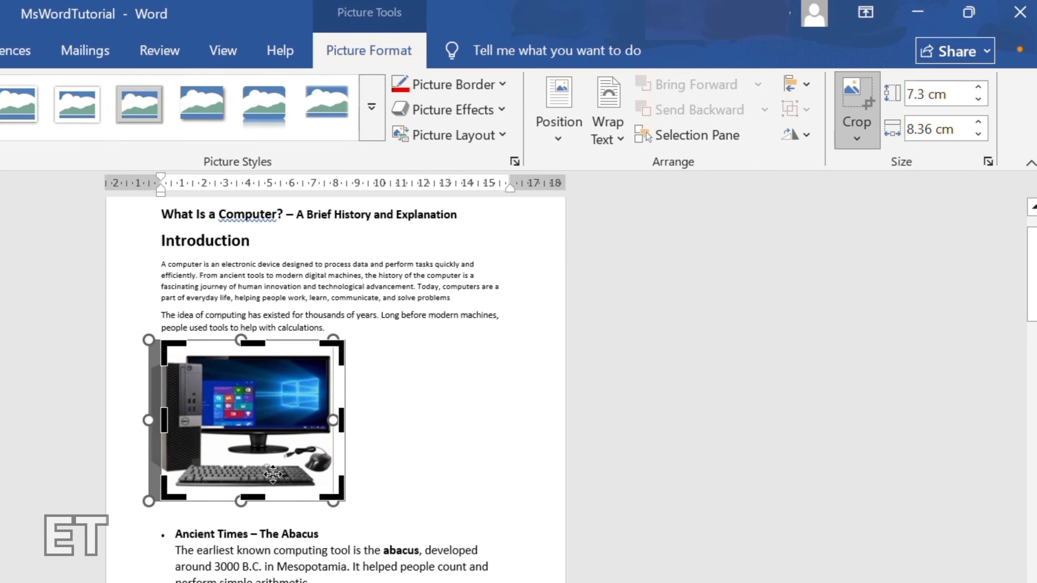
pyautogui.moveTo(253, 497); pyautogui.dragTo(298, 426)
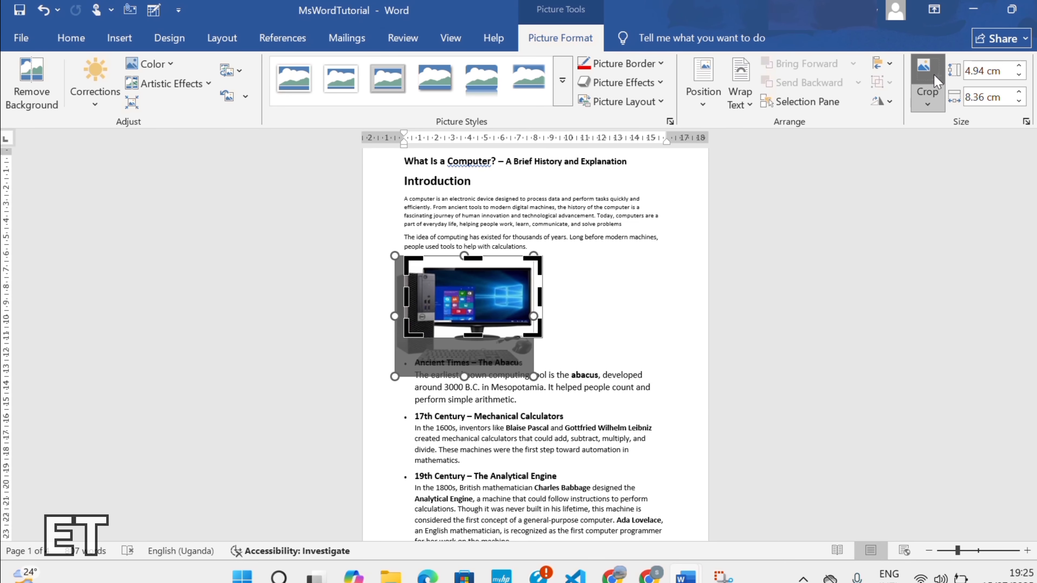
pyautogui.click(932, 90)
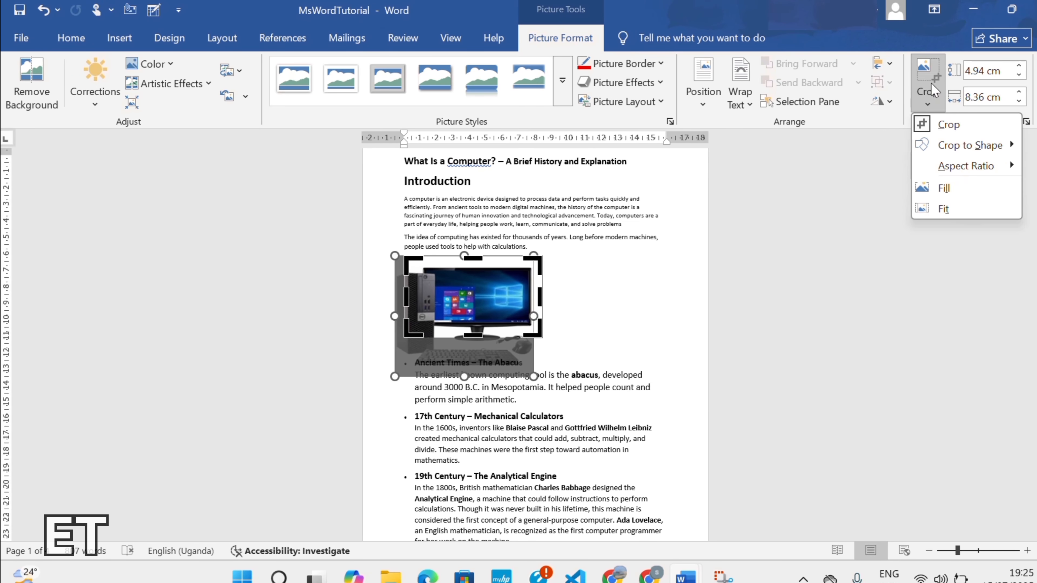
pyautogui.click(931, 102)
pyautogui.click(931, 103)
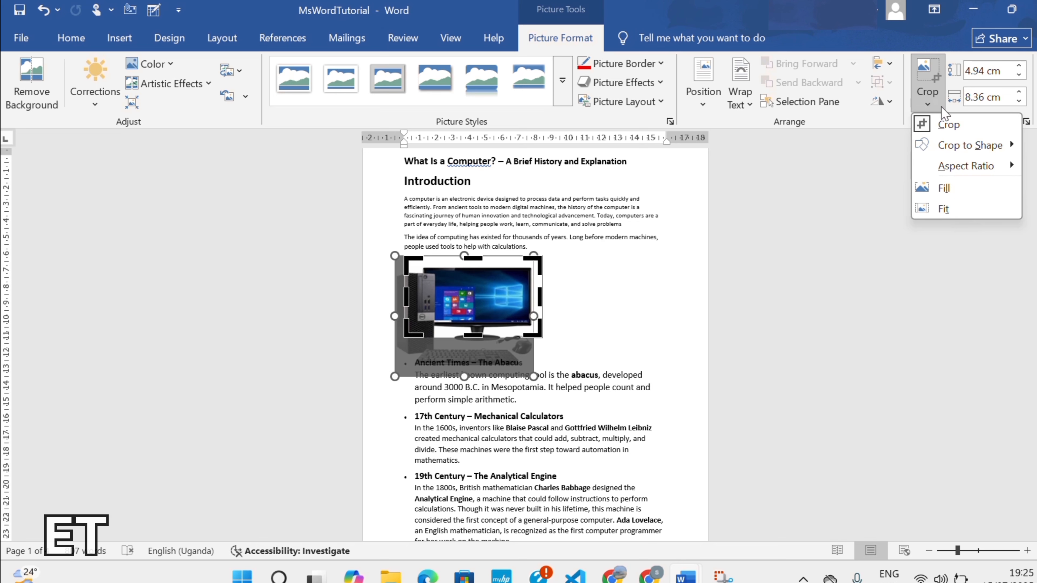
pyautogui.click(942, 125)
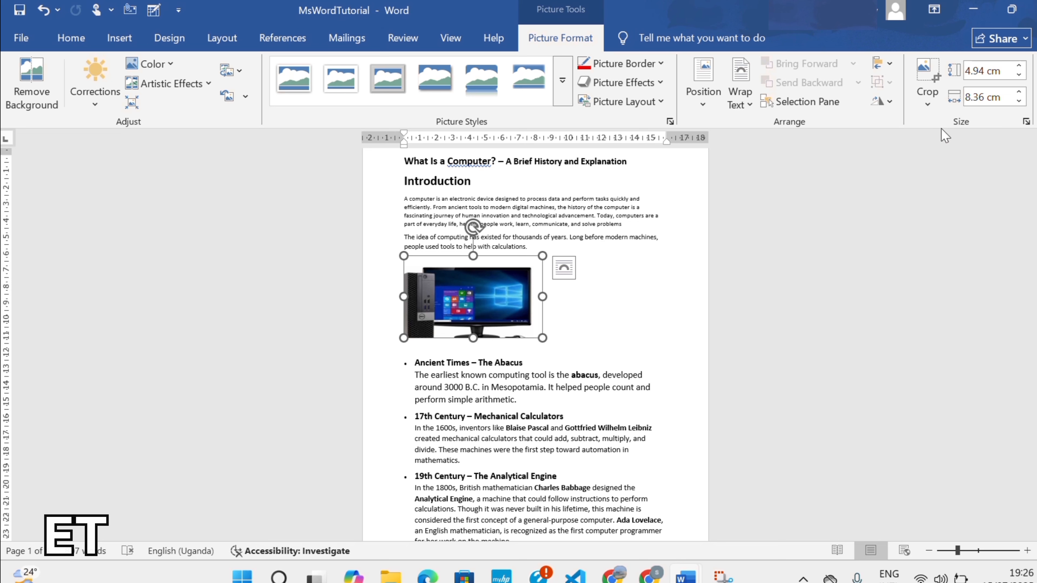
pyautogui.hotkey('ctrl', 'z')
# - Try cropping the desktop PC picture to a 16:9 landscape aspect ratio, and undo that crop
pyautogui.click(928, 107)
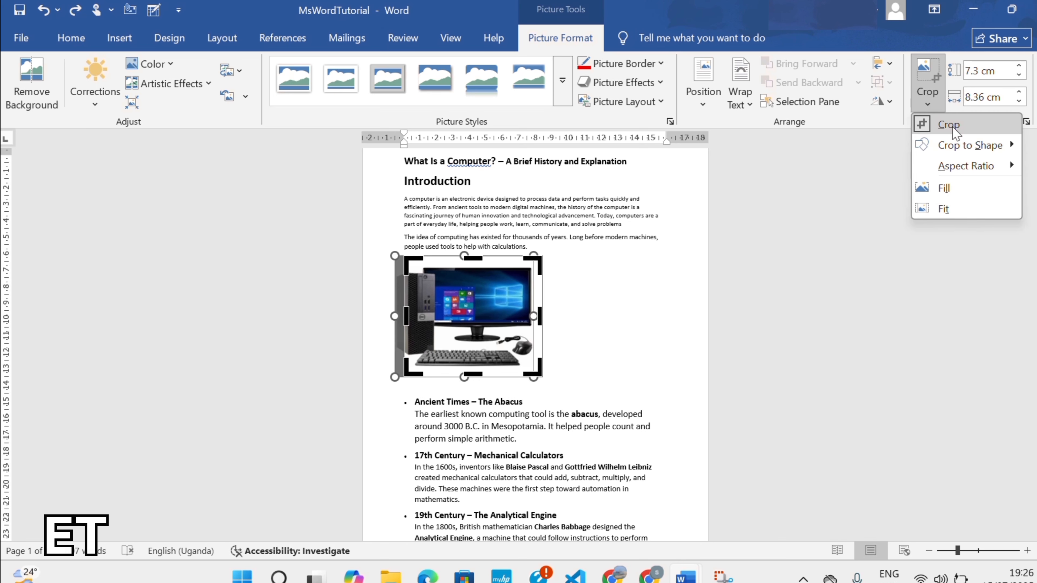
pyautogui.moveTo(967, 147)
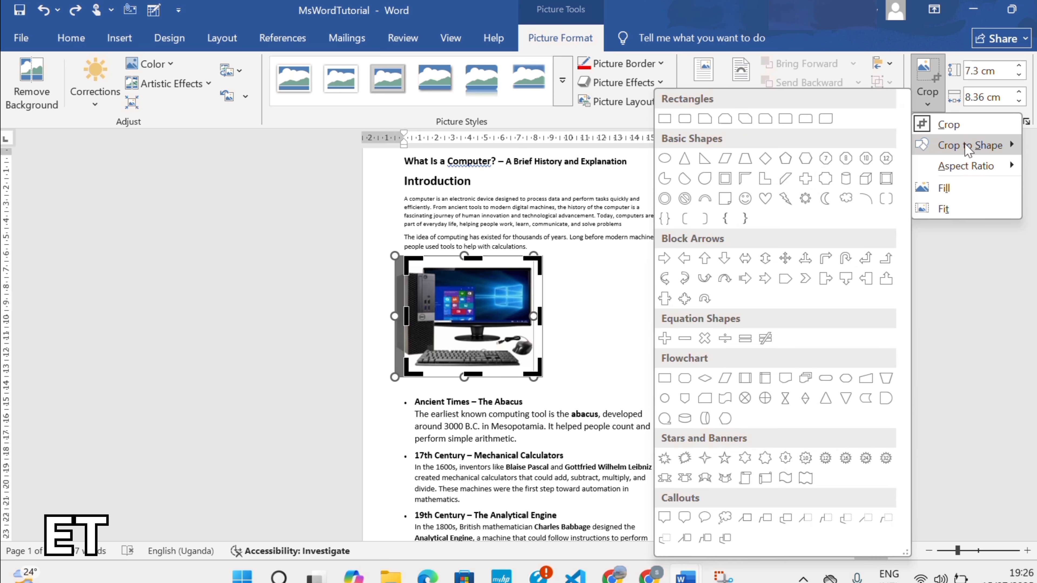
pyautogui.moveTo(970, 167)
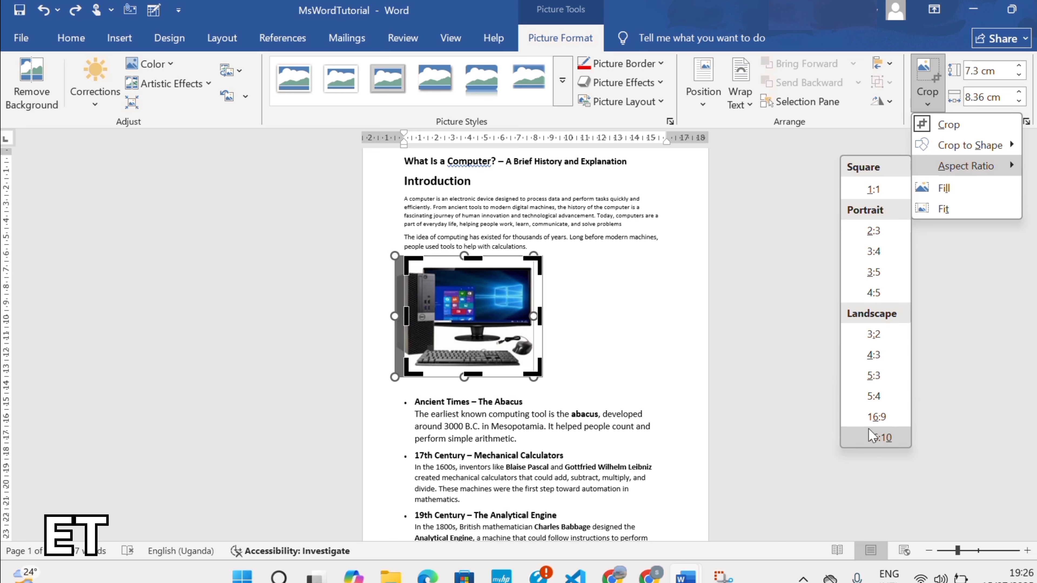
pyautogui.click(874, 417)
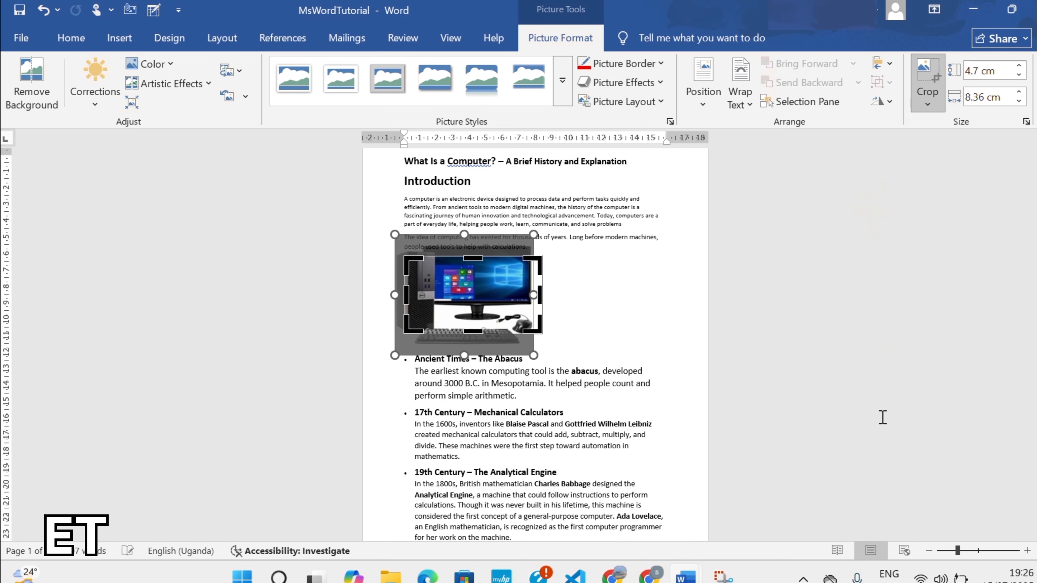
pyautogui.click(927, 75)
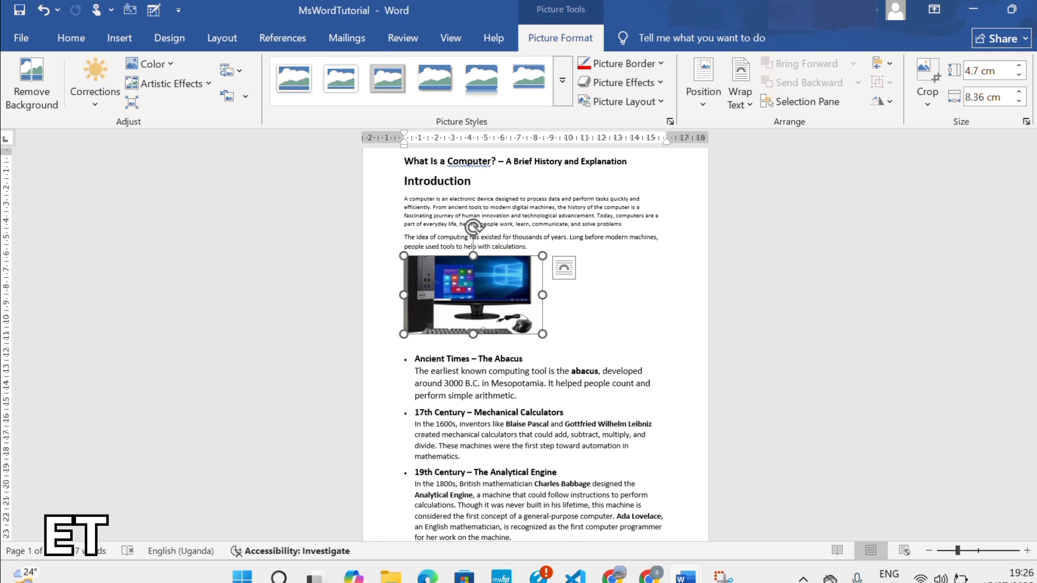
pyautogui.click(927, 104)
pyautogui.press('Escape')
pyautogui.press('Escape')
pyautogui.hotkey('ctrl', 'z')
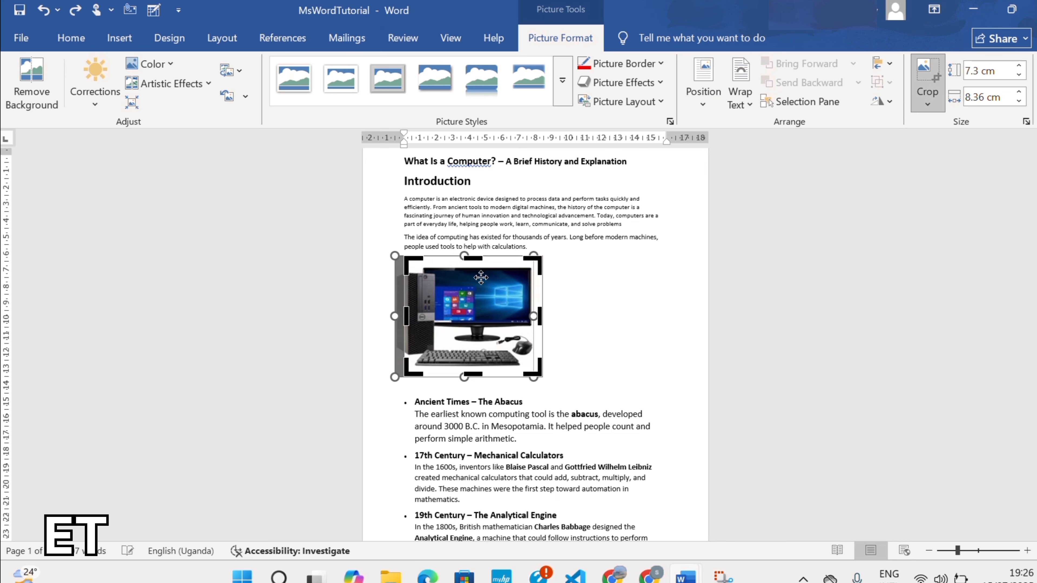
# - Try cropping the desktop PC picture to a wave shape, and undo it
pyautogui.click(927, 105)
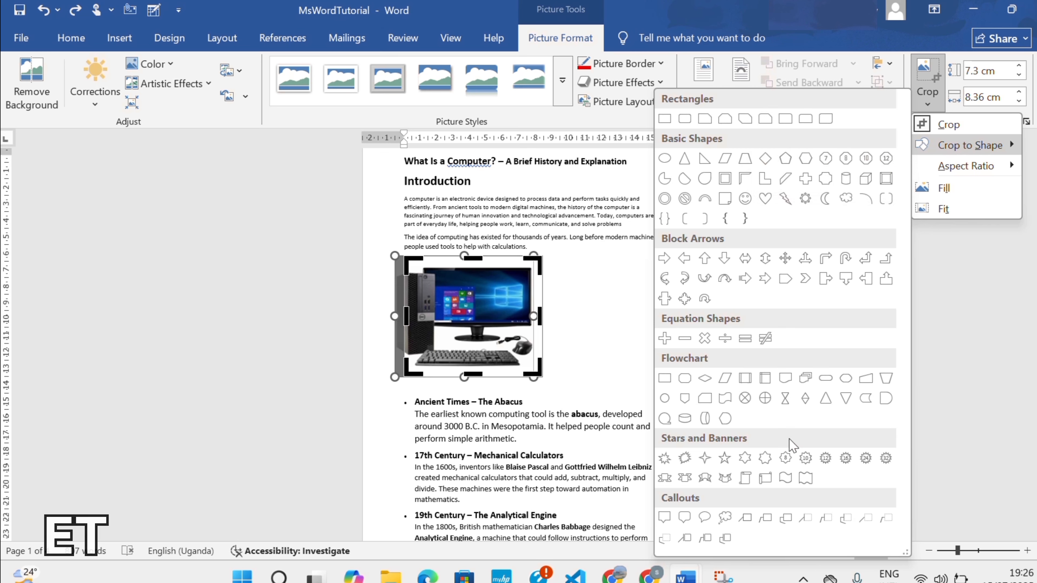
pyautogui.click(785, 483)
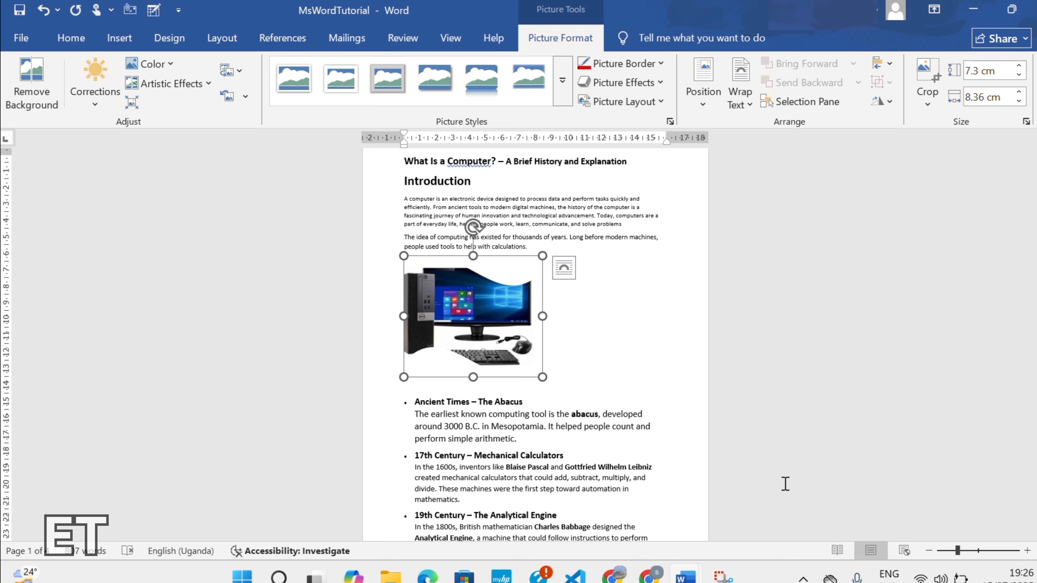
pyautogui.hotkey('ctrl', 'z')
# - Crop the desktop PC picture to a trapezoid shape
pyautogui.click(930, 107)
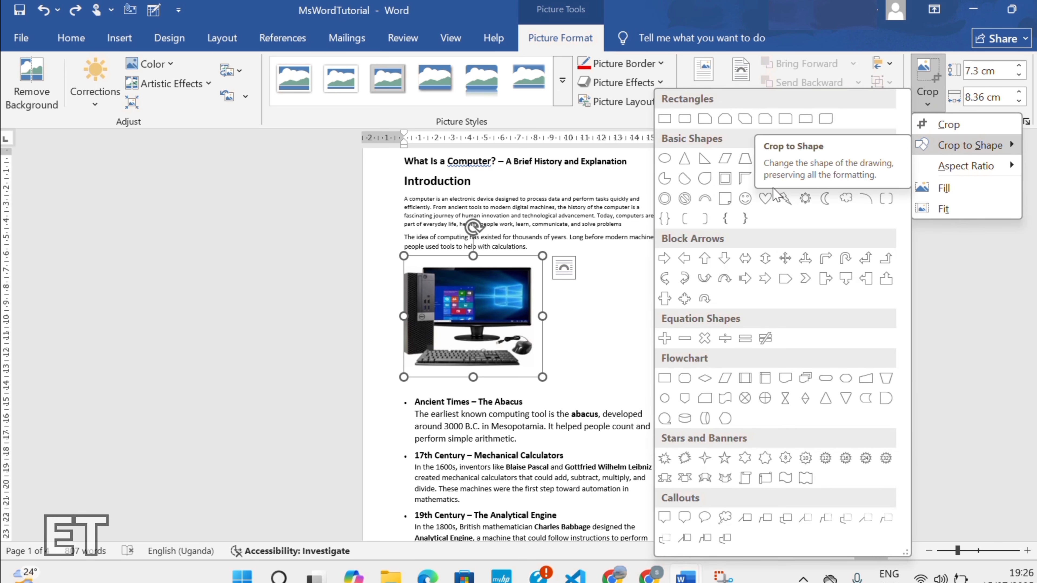
pyautogui.click(744, 161)
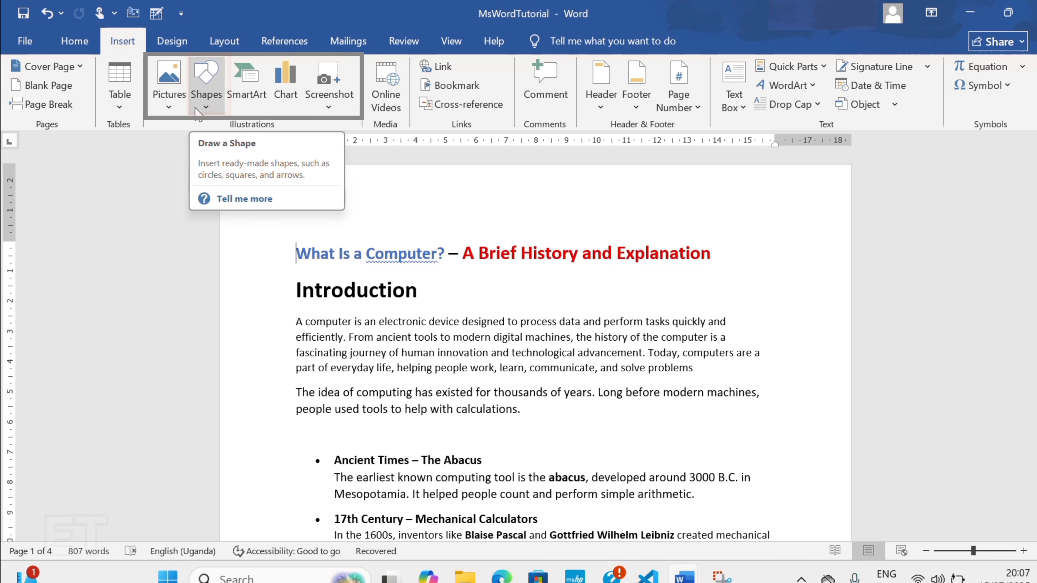
pyautogui.click(206, 105)
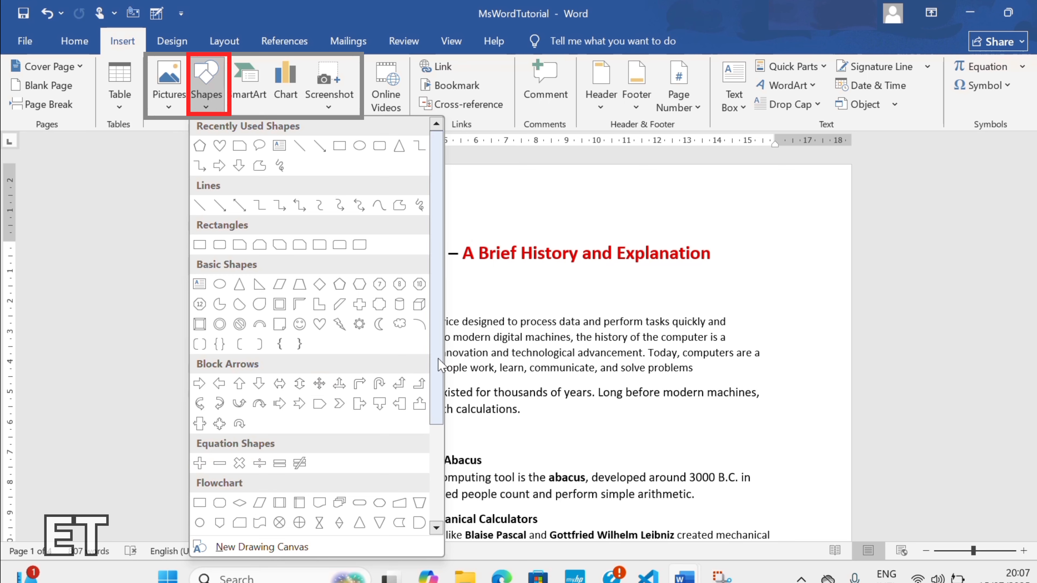
pyautogui.moveTo(437, 363); pyautogui.dragTo(437, 447)
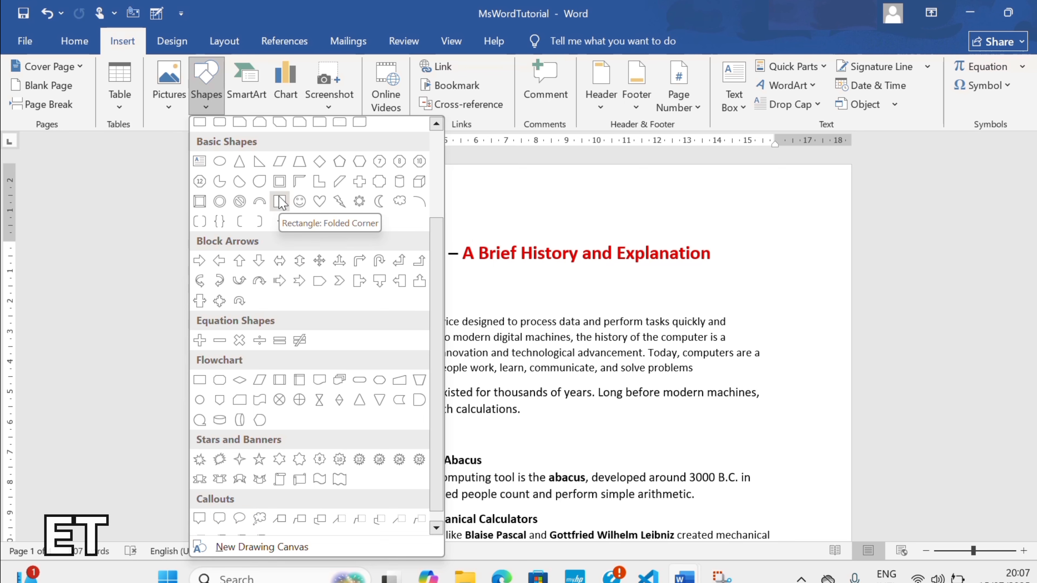
# - Add three blank lines after the paragraph ending "people used tools to help with calculations."
pyautogui.click(562, 427)
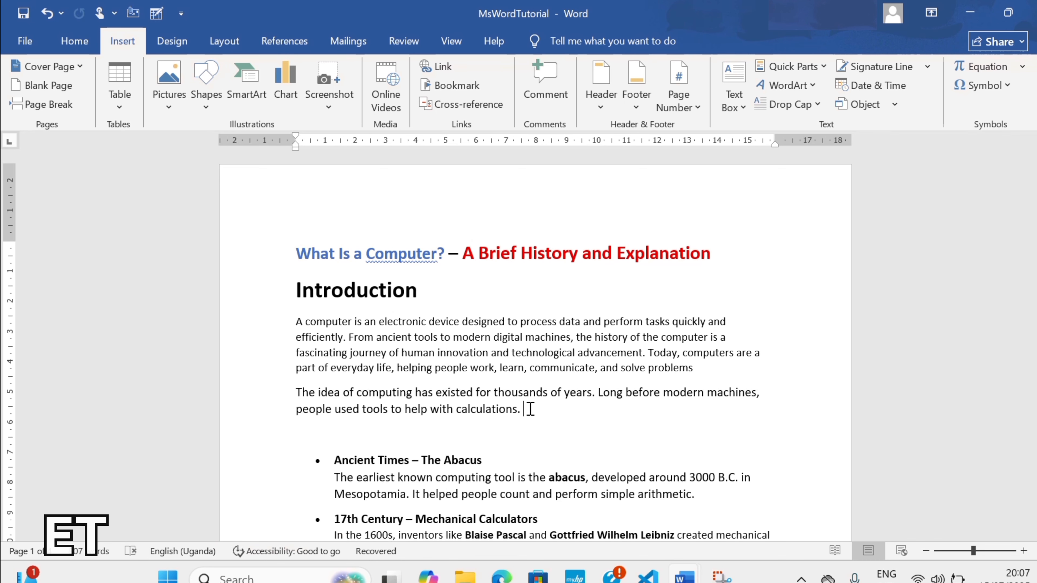
pyautogui.press('Return')
pyautogui.press('Return')
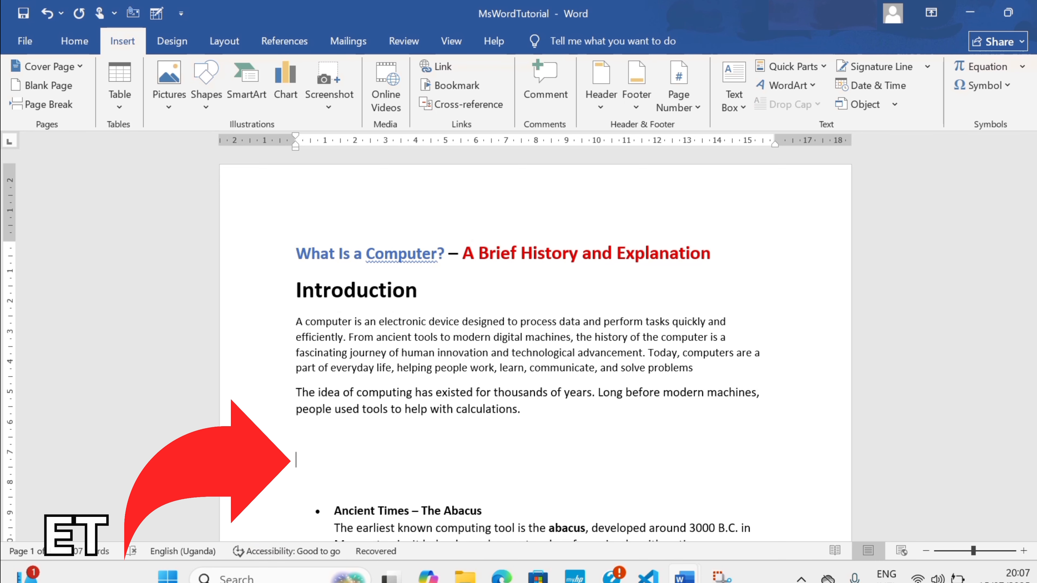
pyautogui.scroll(-4, 535, 351)
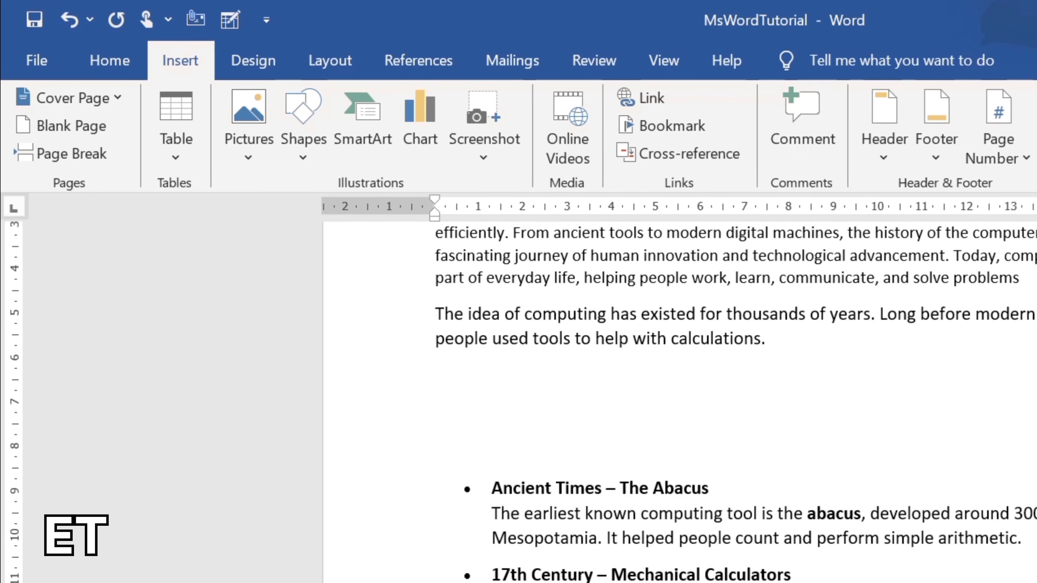
pyautogui.press('Return')
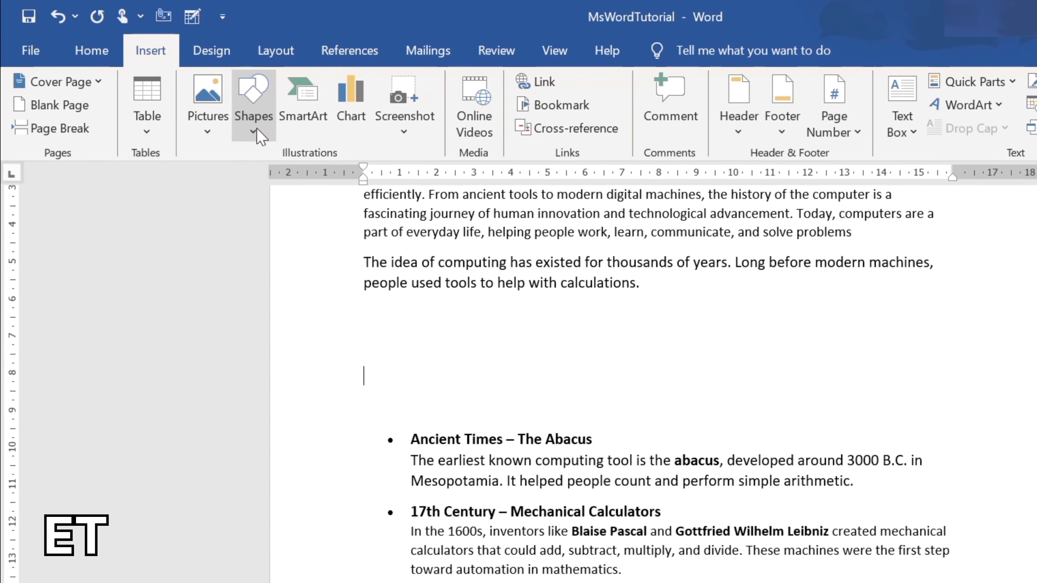
# - Draw a rectangle about 5.96 cm wide and 2.15 cm high in the blank space above the Ancient Times bullet
pyautogui.click(254, 128)
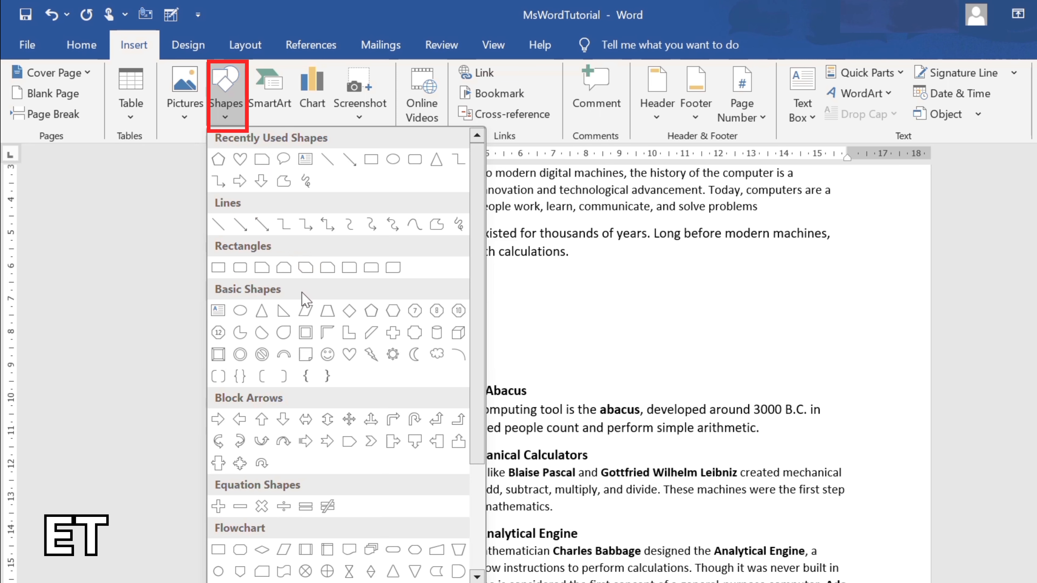
pyautogui.click(225, 269)
pyautogui.moveTo(346, 282); pyautogui.dragTo(543, 354)
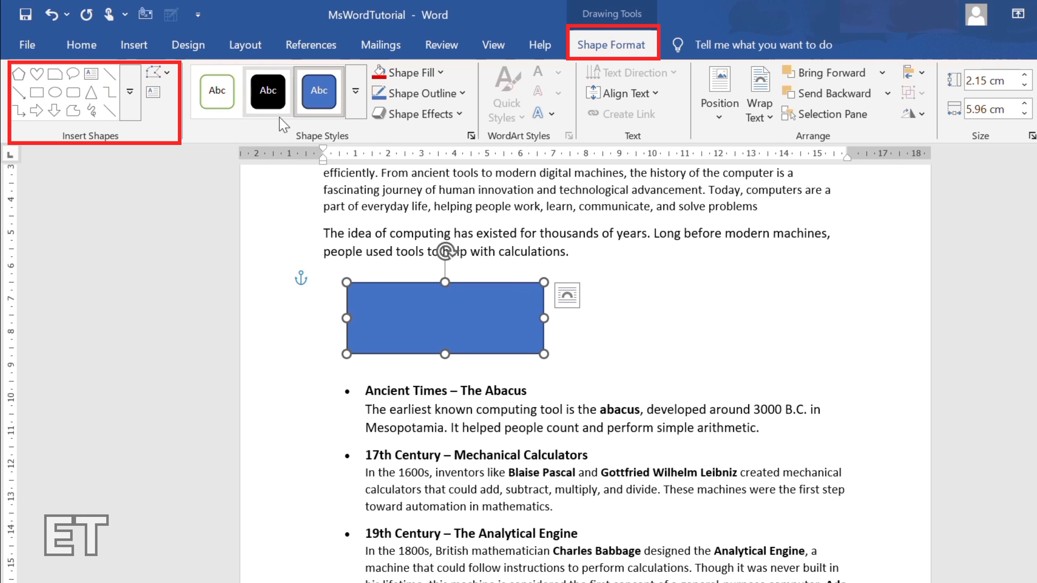
pyautogui.click(132, 45)
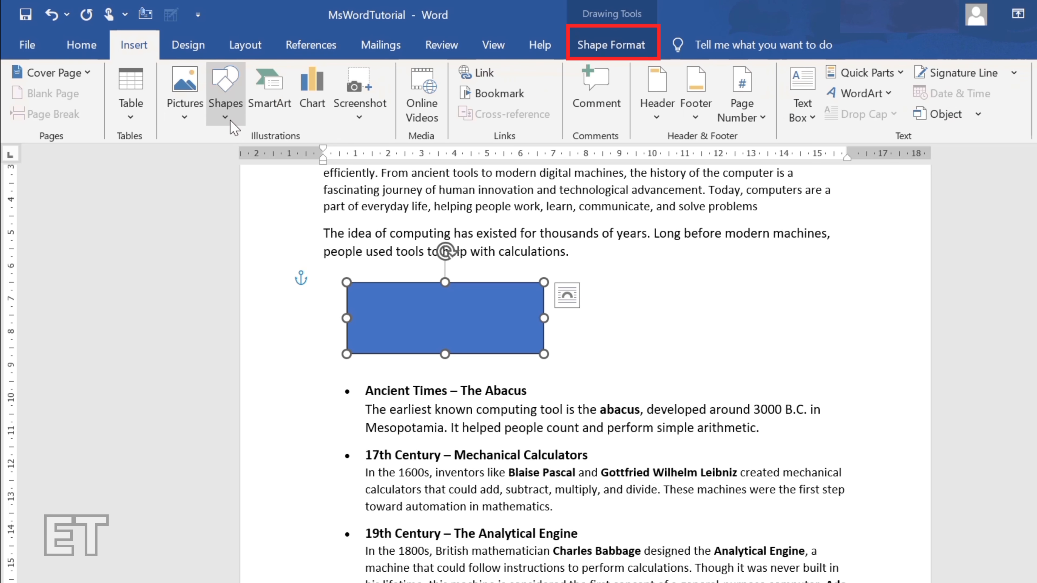
pyautogui.click(225, 110)
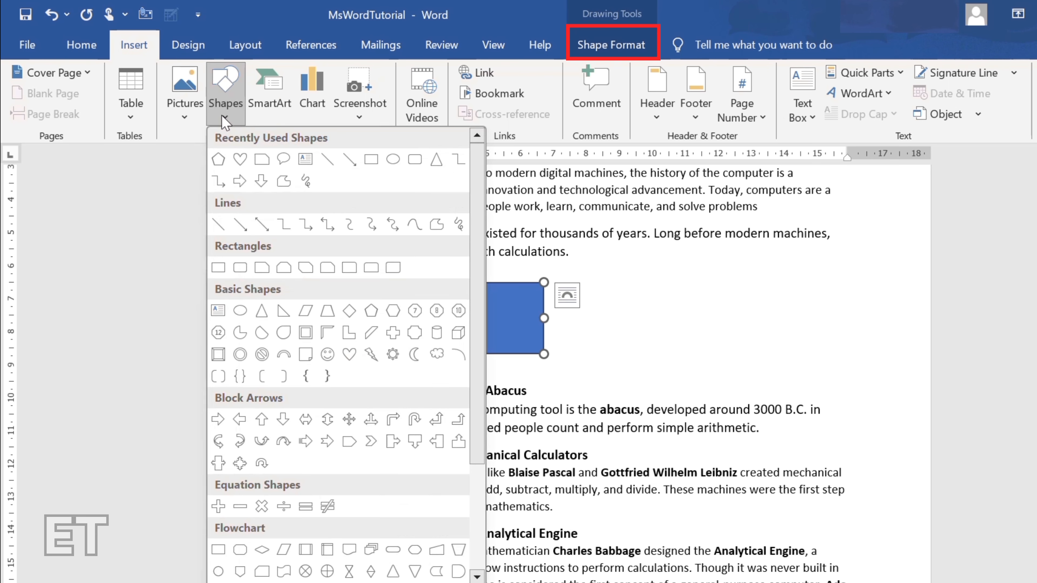
pyautogui.click(502, 294)
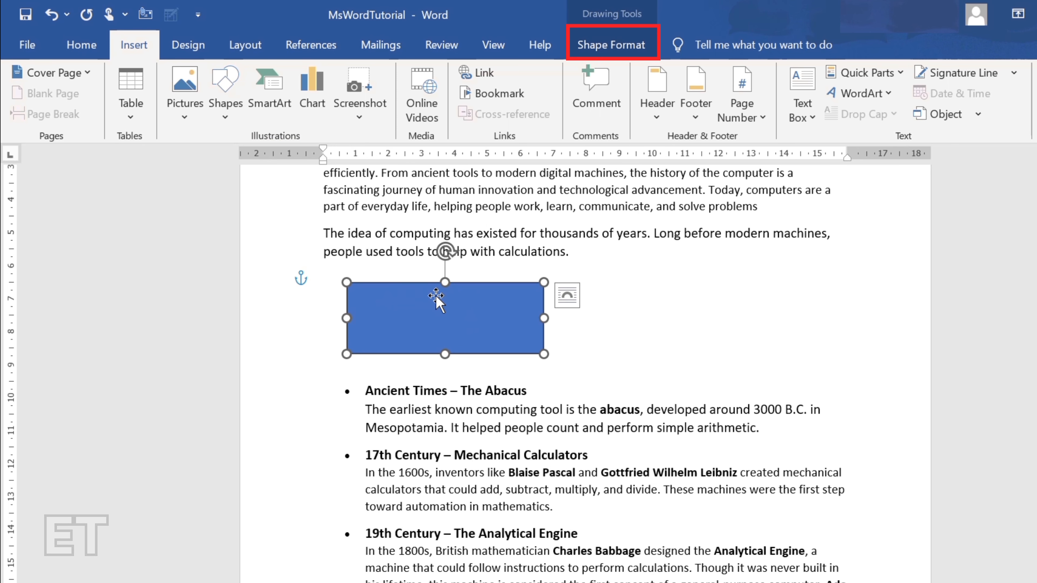
pyautogui.doubleClick(438, 284)
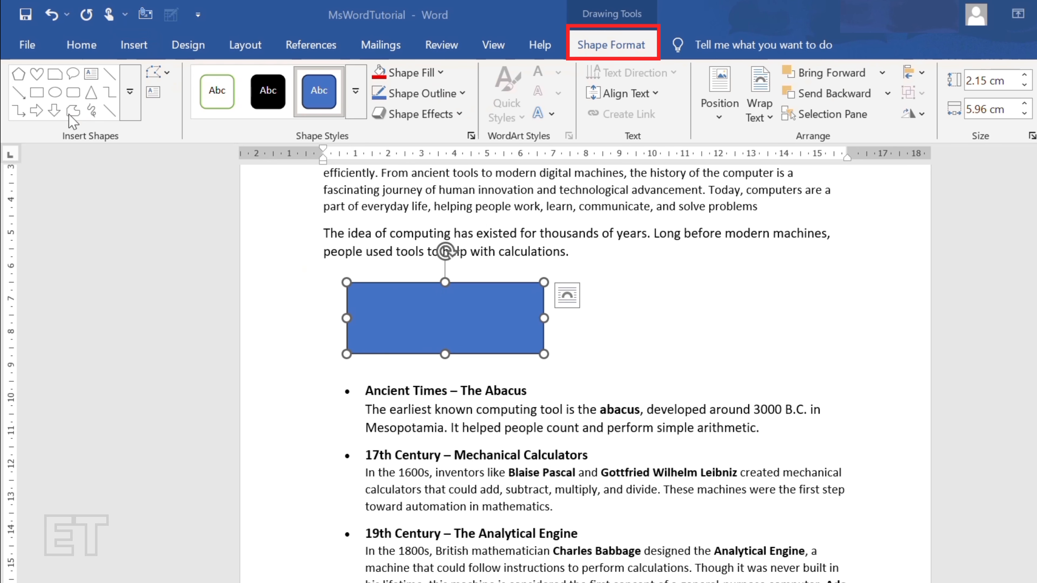
# - Draw a heart shape about 4.9 cm wide and 3.77 cm high to the right of the blue rectangle
pyautogui.click(129, 92)
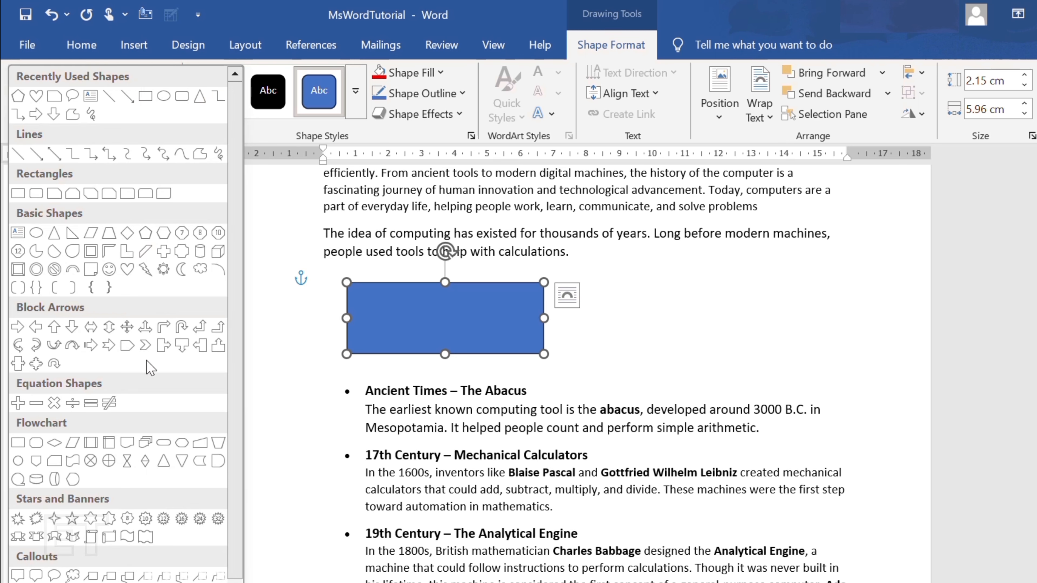
pyautogui.click(55, 98)
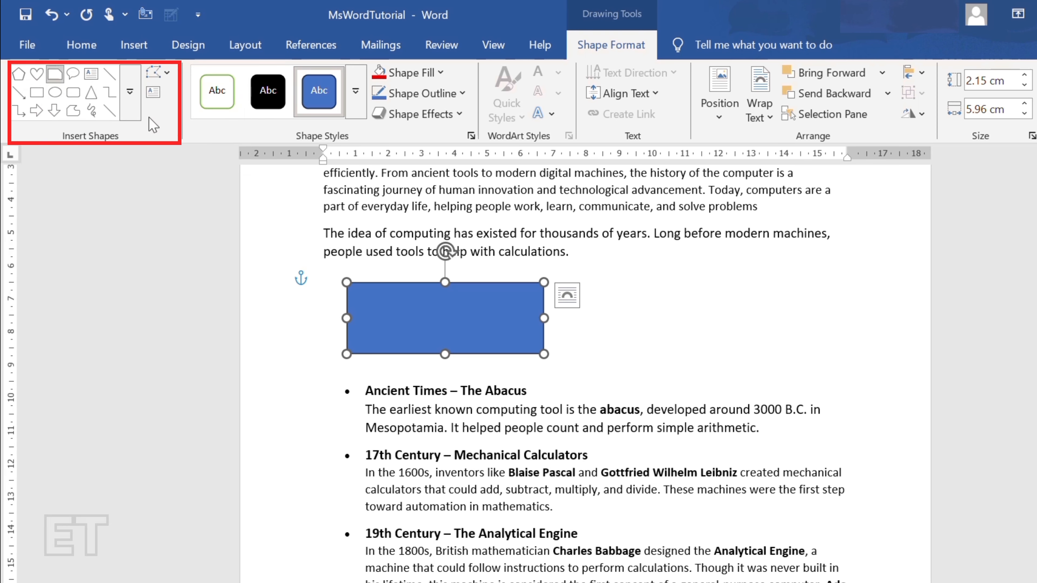
pyautogui.click(37, 74)
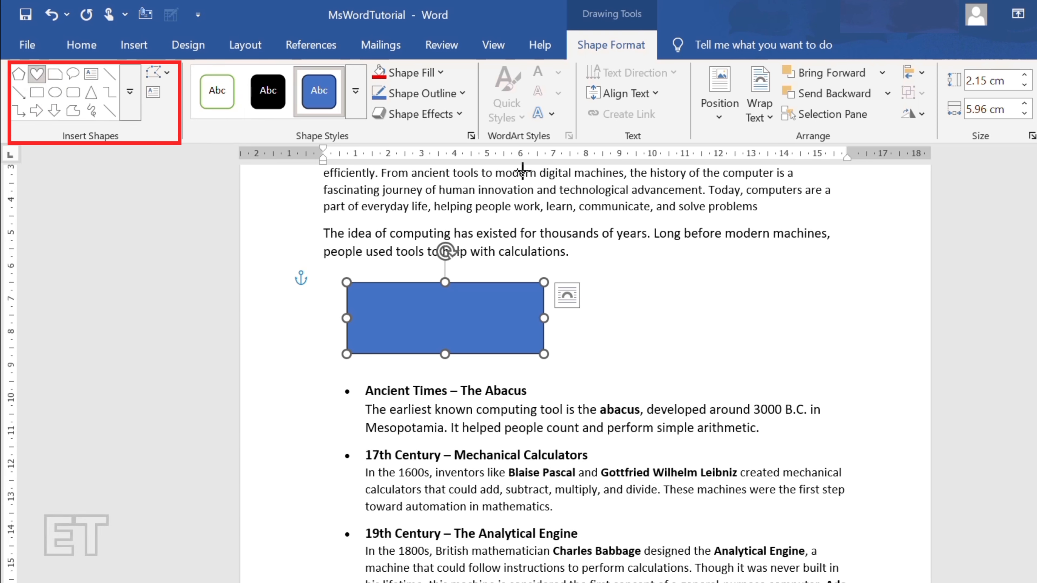
pyautogui.moveTo(700, 268); pyautogui.dragTo(862, 392)
pyautogui.click(446, 297)
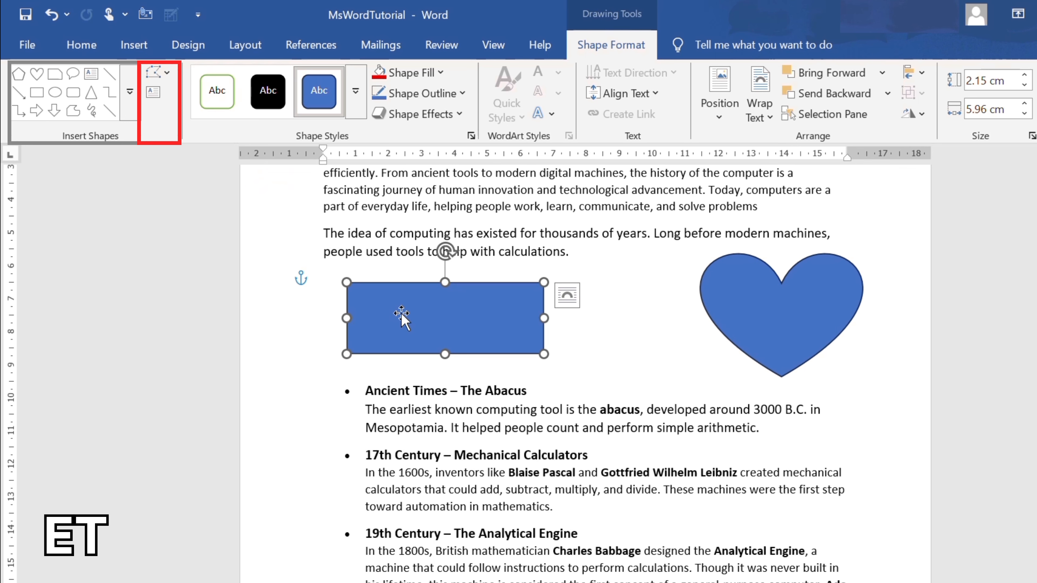
pyautogui.click(171, 78)
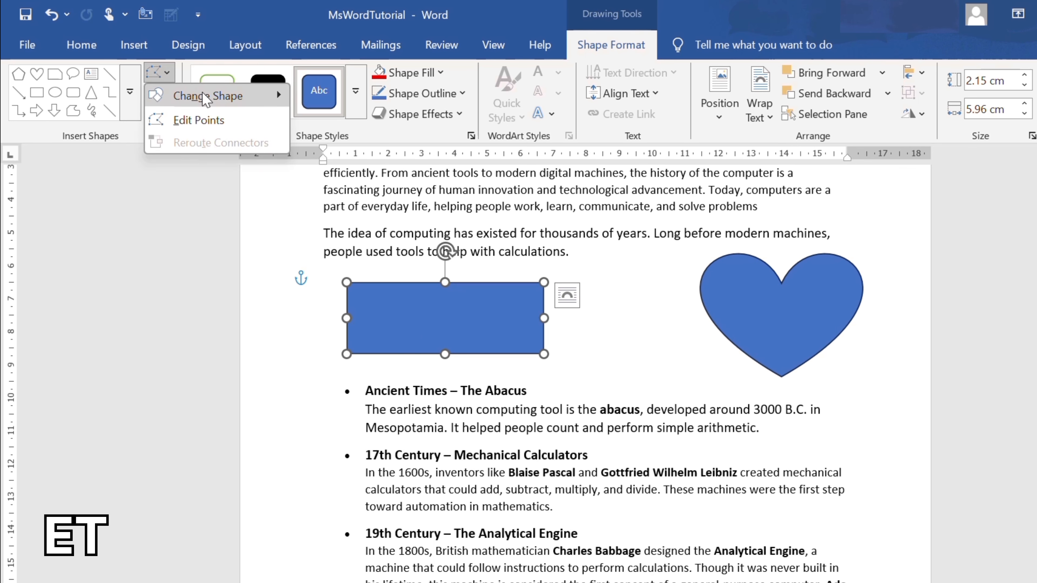
pyautogui.moveTo(206, 103)
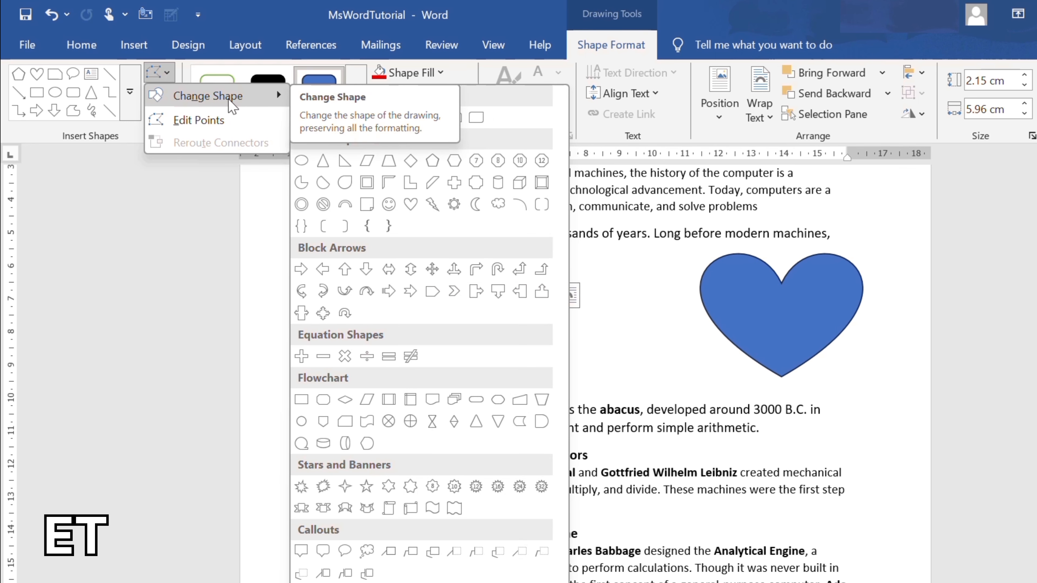
pyautogui.click(800, 301)
# - Try changing the heart into a plaque shape with concave corners, and undo the change
pyautogui.click(800, 301)
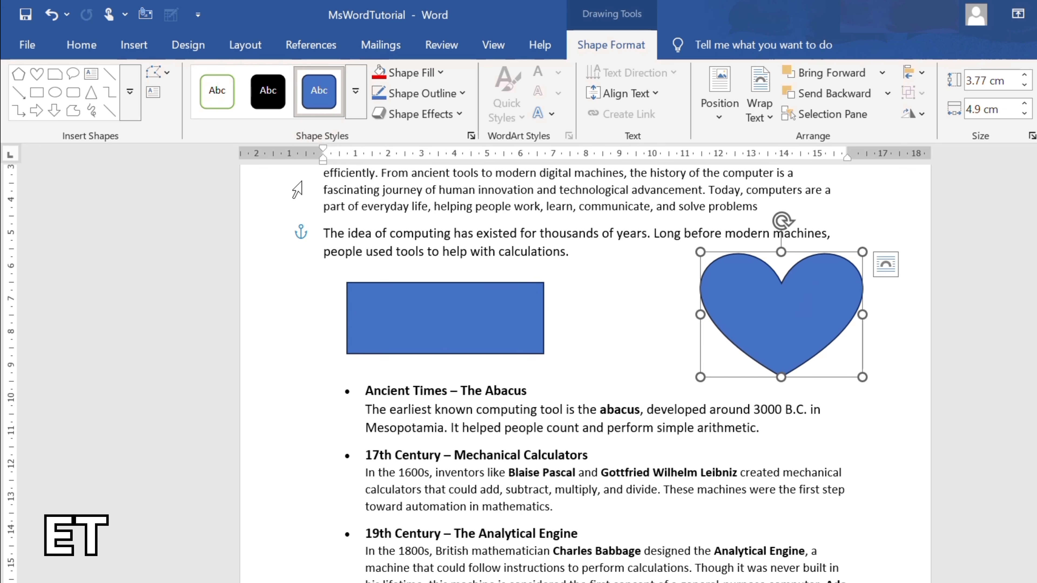
pyautogui.click(159, 72)
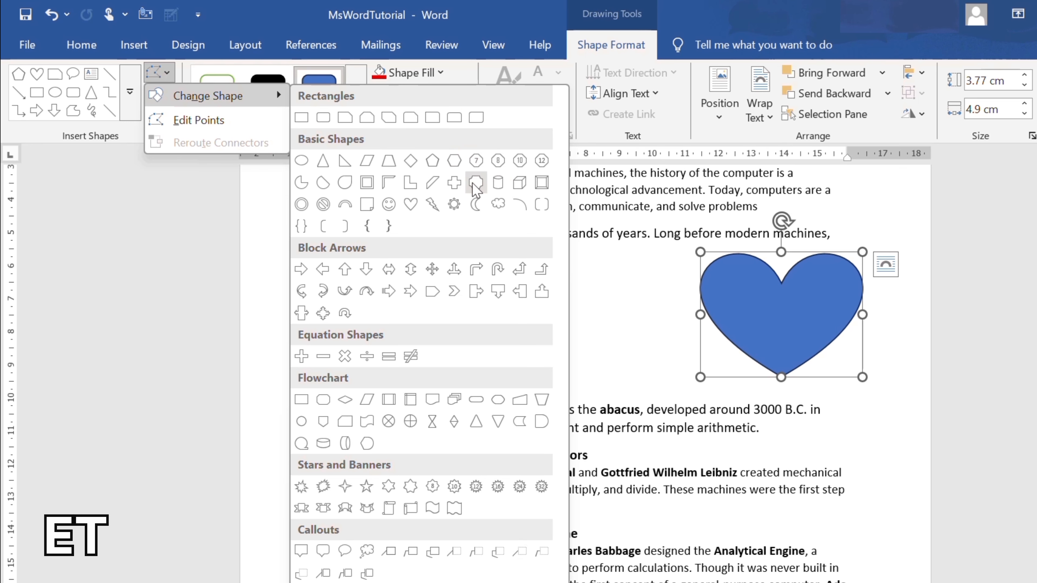
pyautogui.click(476, 184)
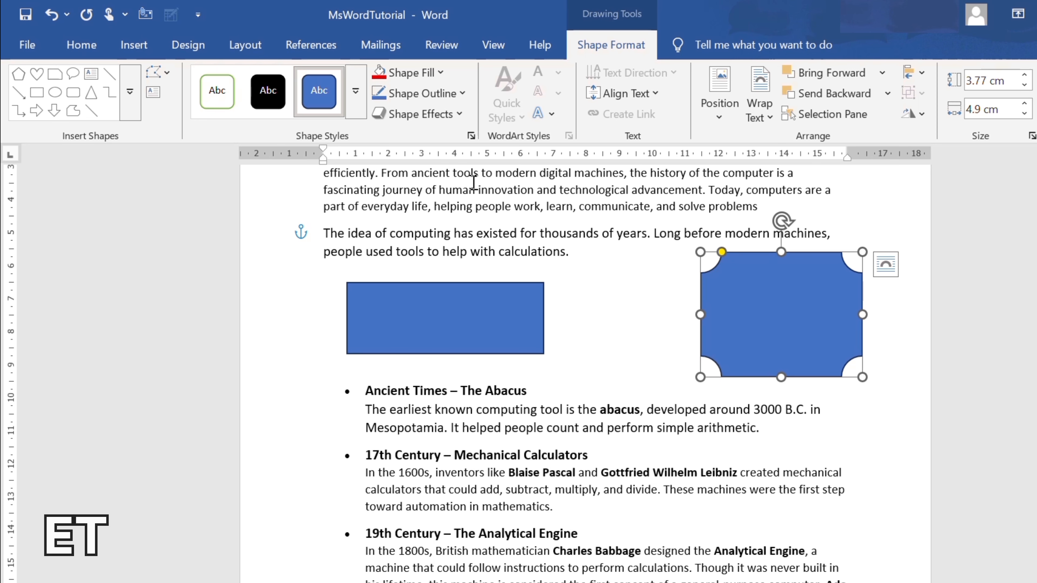
pyautogui.hotkey('ctrl', 'z')
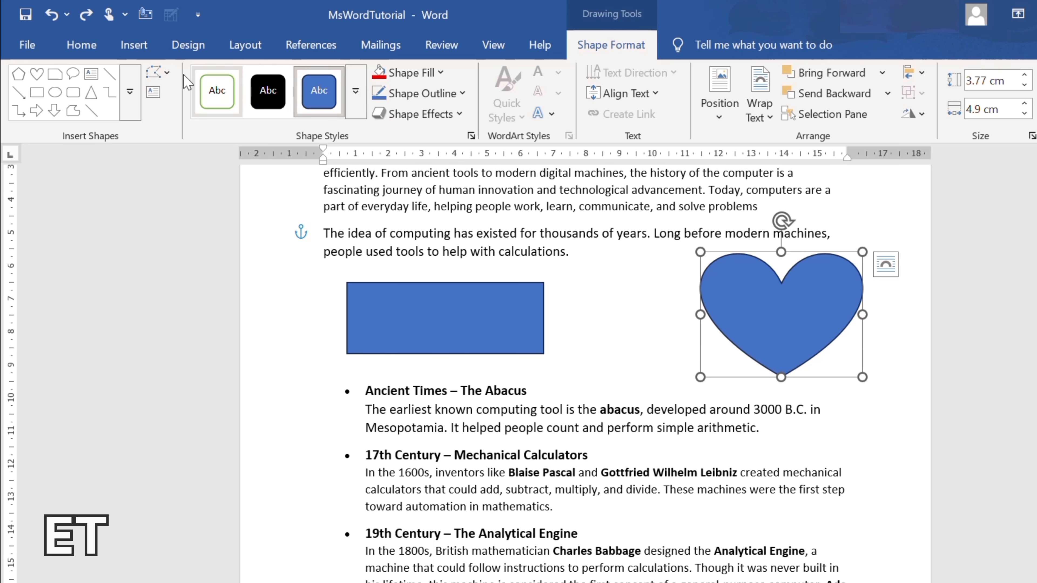
# - Try reshaping the blue rectangle into a trapezoid by moving its two upper edit points inward, and undo the change
pyautogui.click(163, 77)
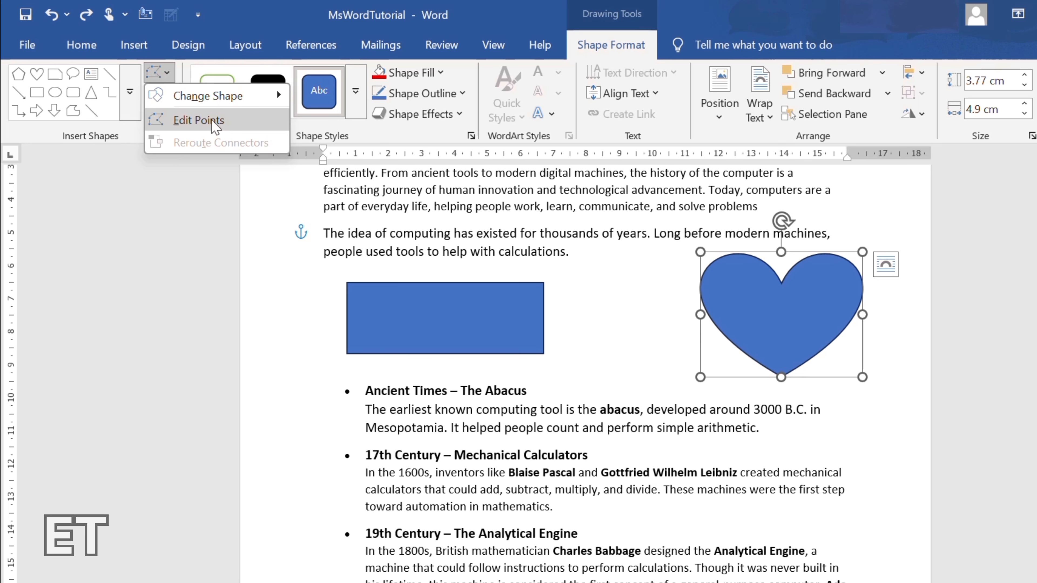
pyautogui.click(424, 323)
pyautogui.click(424, 323)
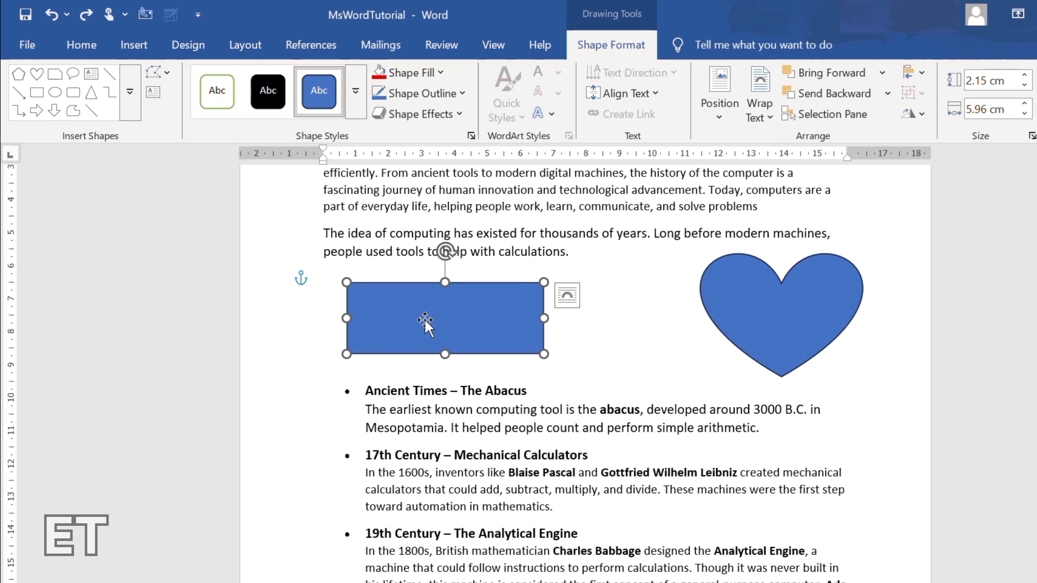
pyautogui.click(166, 75)
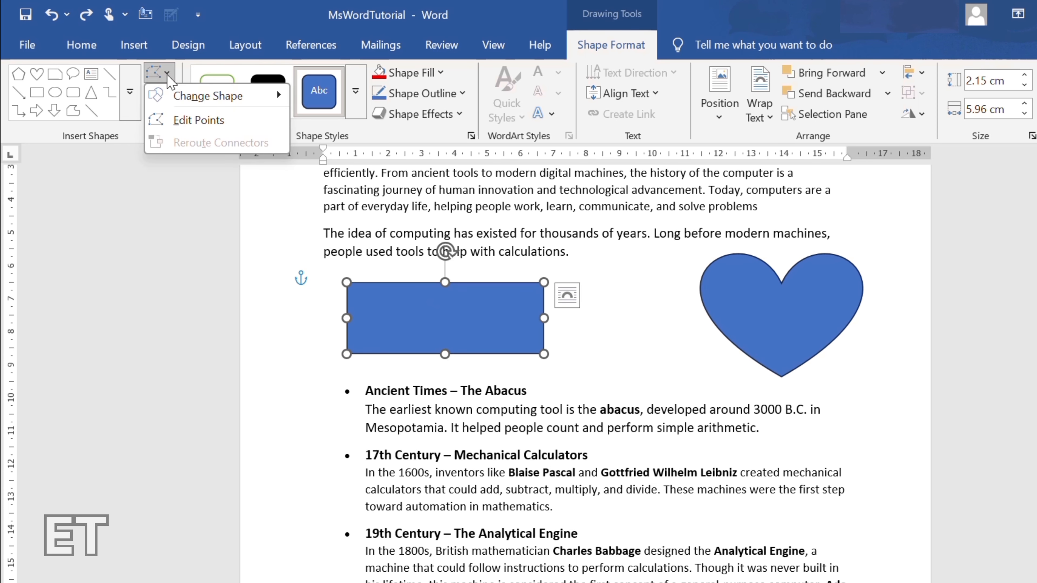
pyautogui.click(207, 125)
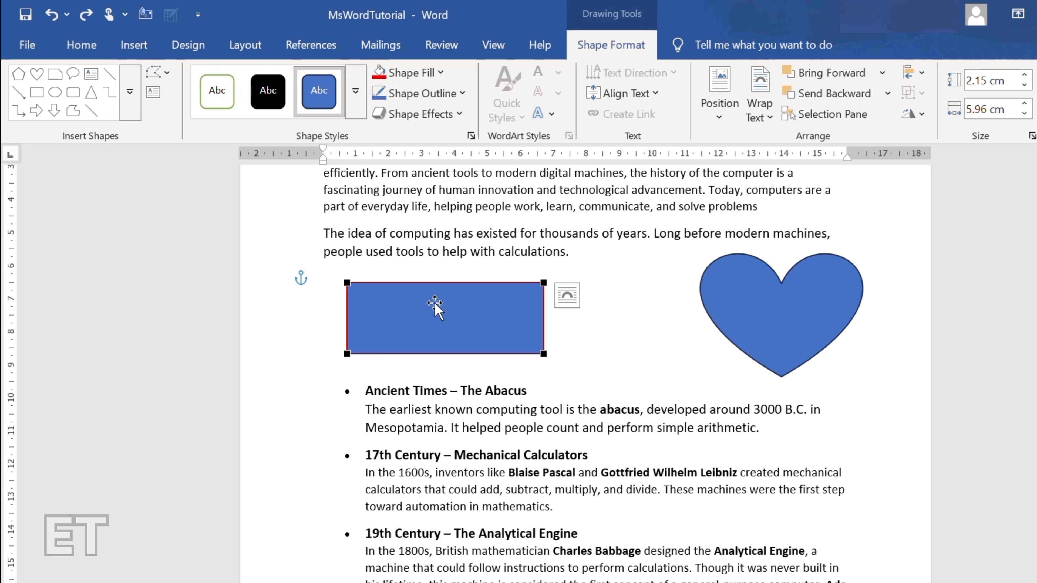
pyautogui.moveTo(345, 282); pyautogui.dragTo(392, 310)
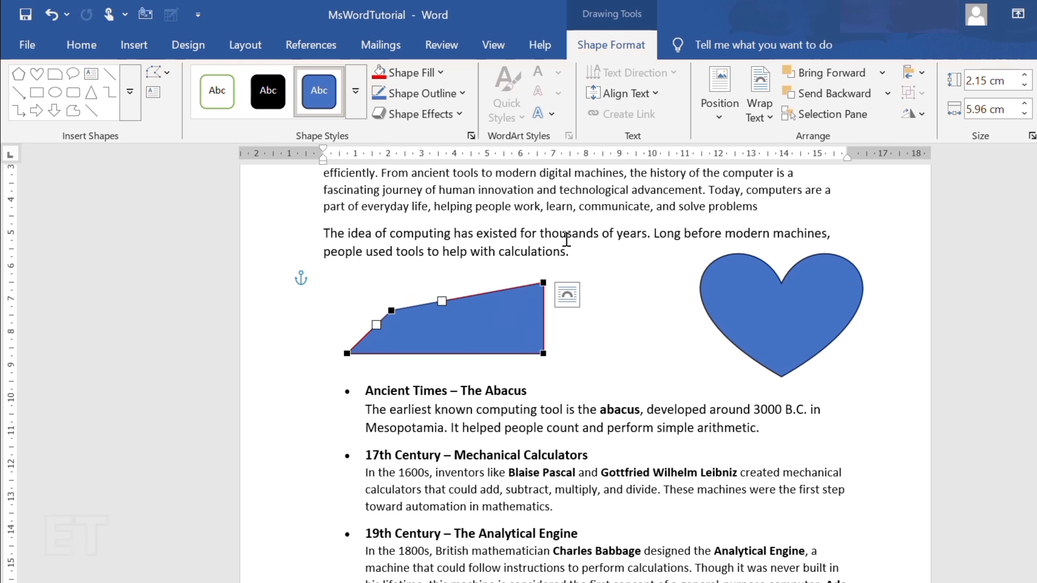
pyautogui.moveTo(542, 282); pyautogui.dragTo(507, 312)
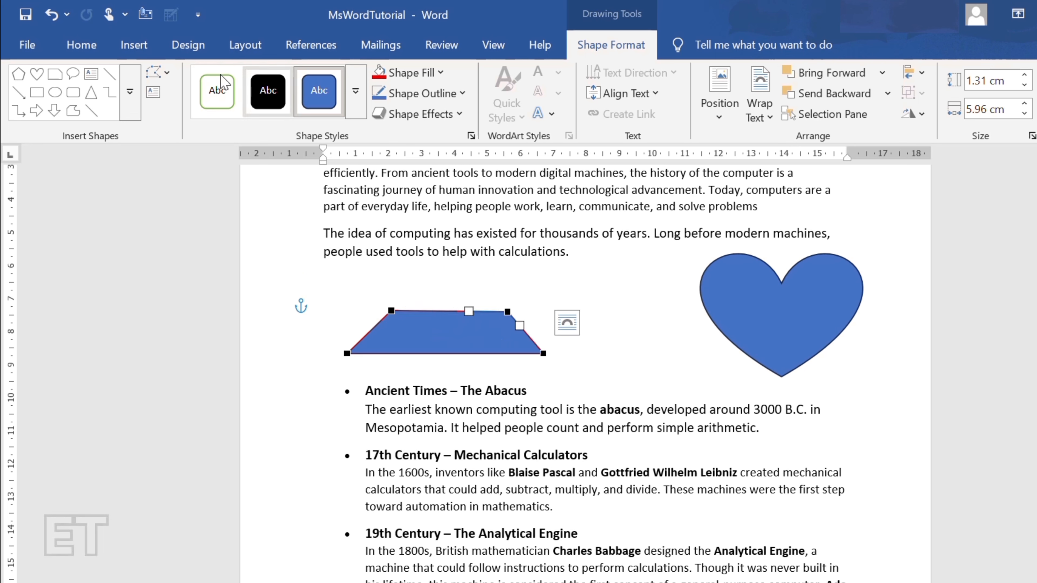
pyautogui.click(168, 74)
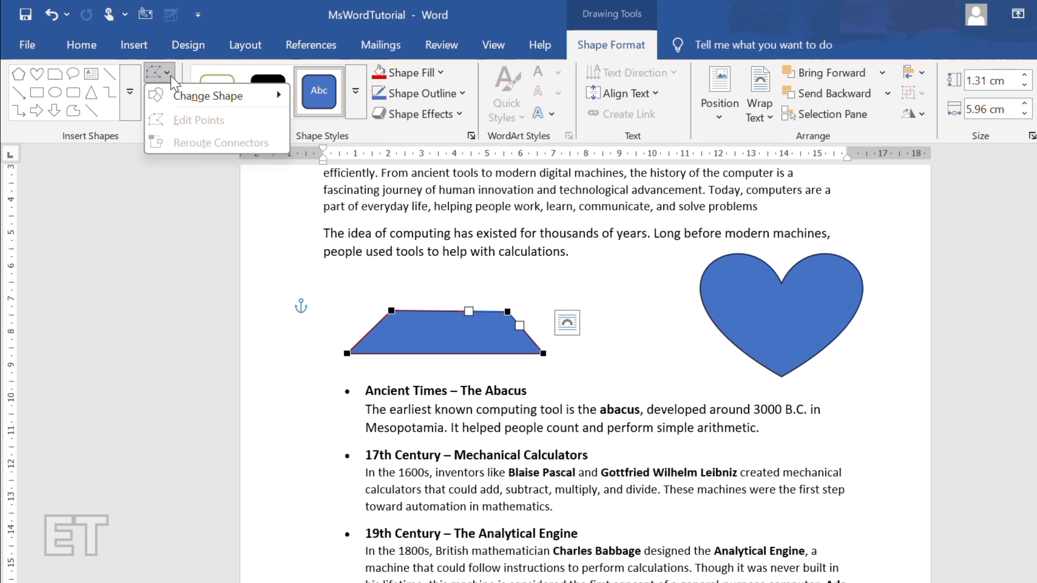
pyautogui.moveTo(193, 96)
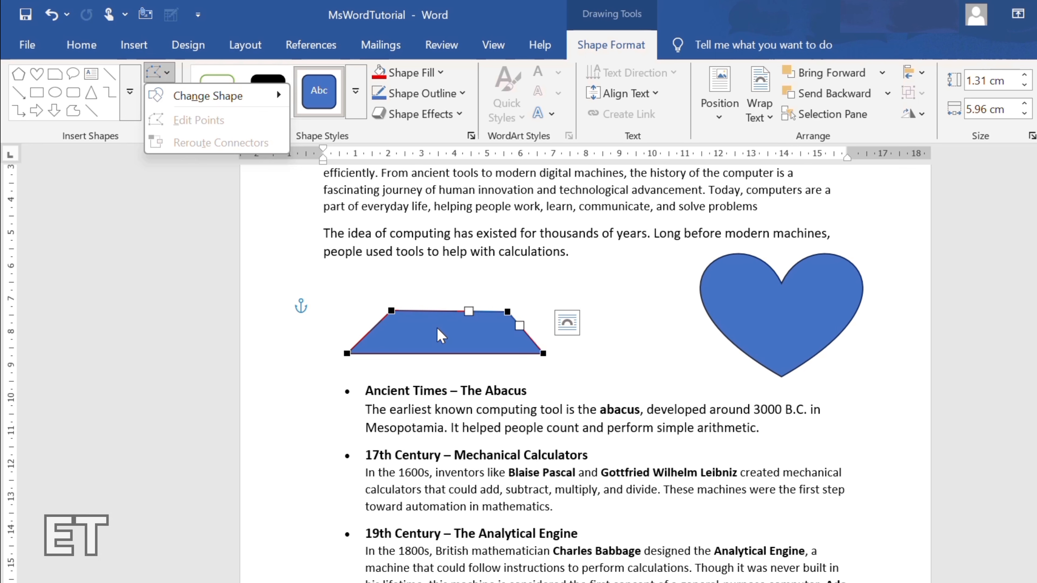
pyautogui.hotkey('ctrl', 'z')
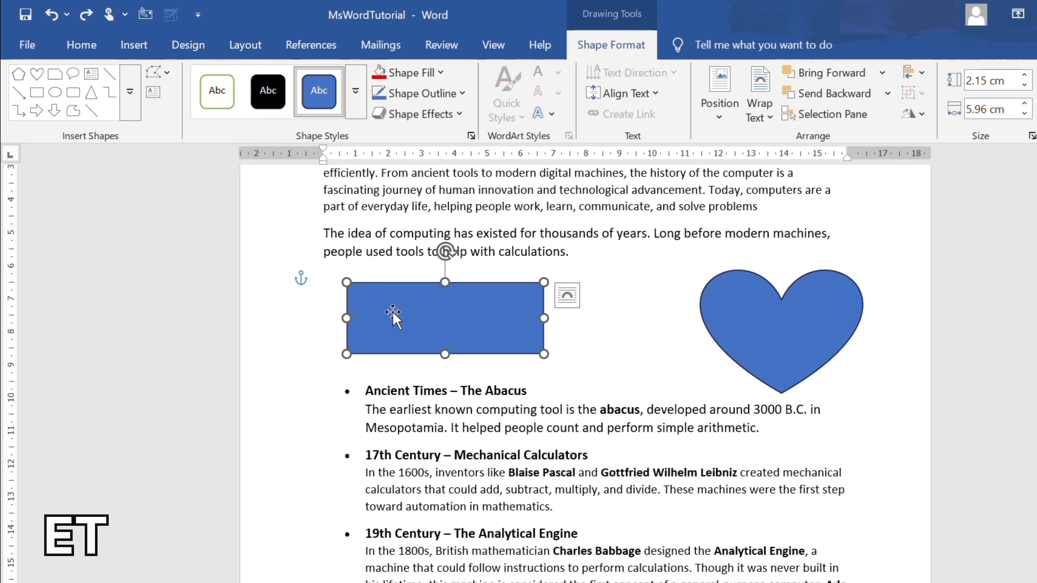
# - Try adding the text "Hello world" directly inside the blue rectangle, and undo it
pyautogui.write('Hello ')
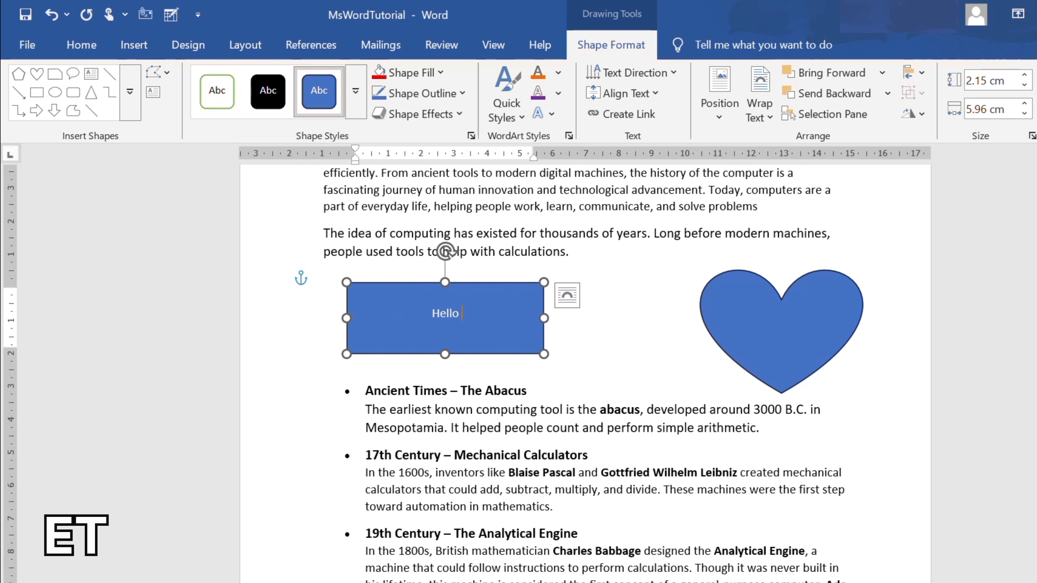
pyautogui.write('world')
pyautogui.hotkey('ctrl', 'z')
# - Try placing a text box about 3.4 cm wide and 0.94 cm high reading "Hello world" on the rectangle, and undo it
pyautogui.click(150, 98)
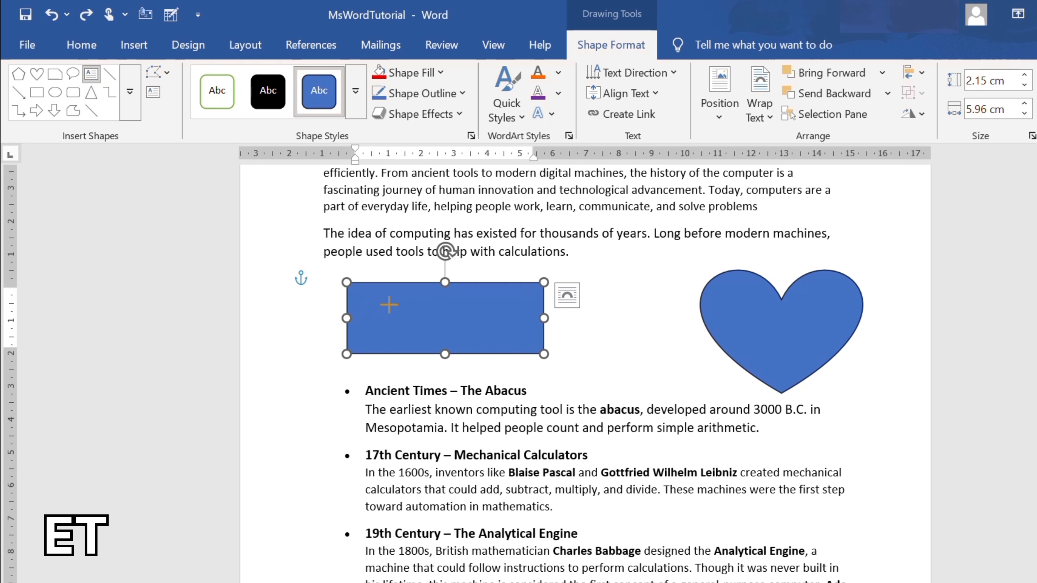
pyautogui.moveTo(389, 296)
pyautogui.mouseDown()
pyautogui.moveTo(453, 342)
pyautogui.moveTo(500, 327)
pyautogui.mouseUp()
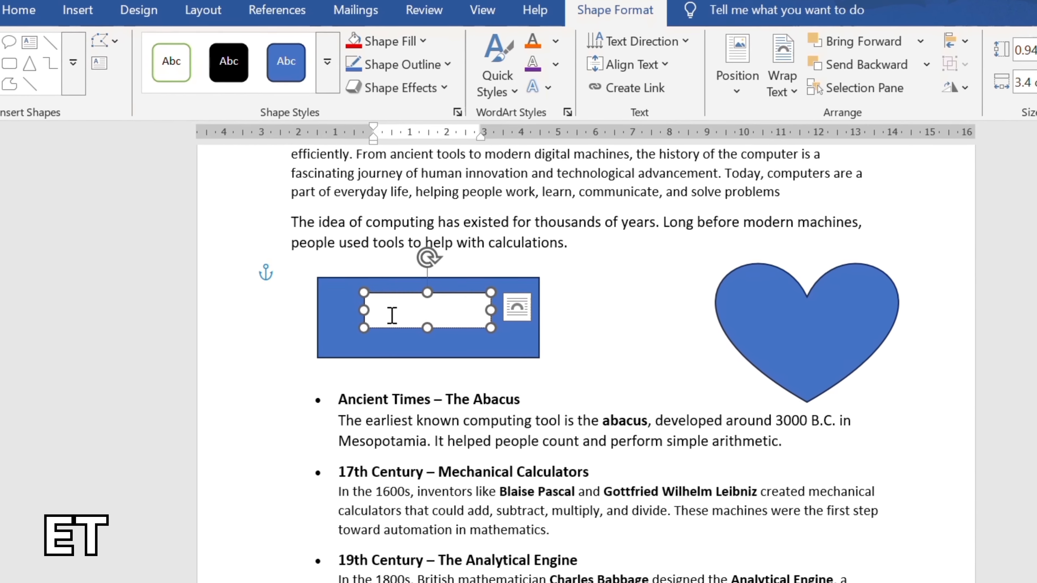
pyautogui.write('Hello')
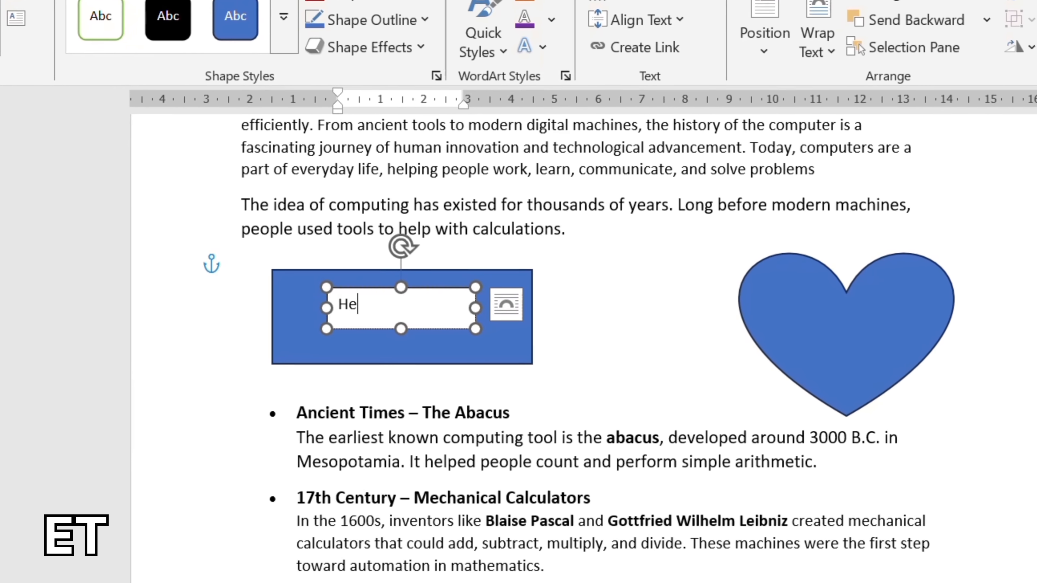
pyautogui.write(' wor')
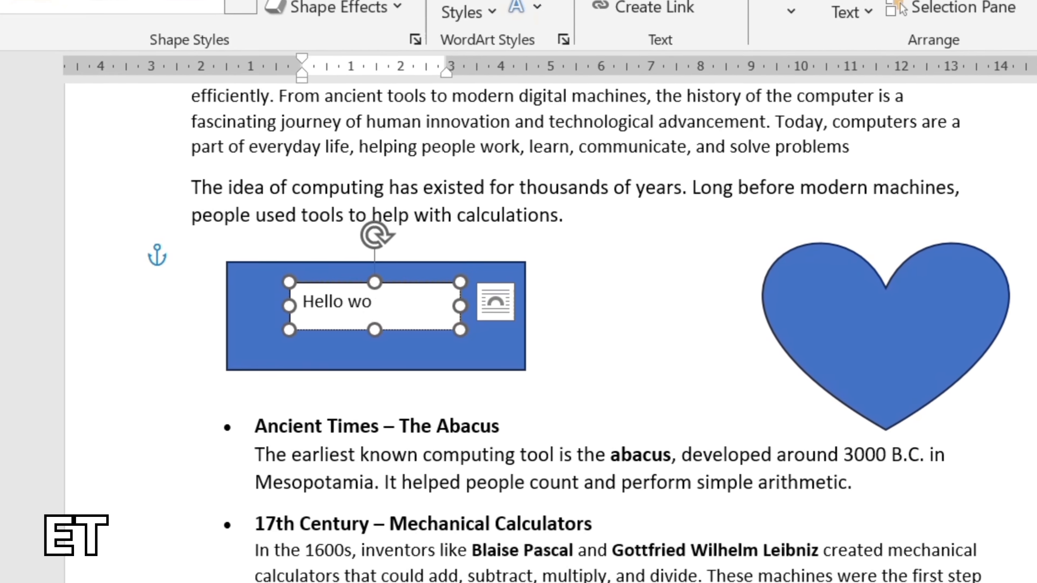
pyautogui.write('ld')
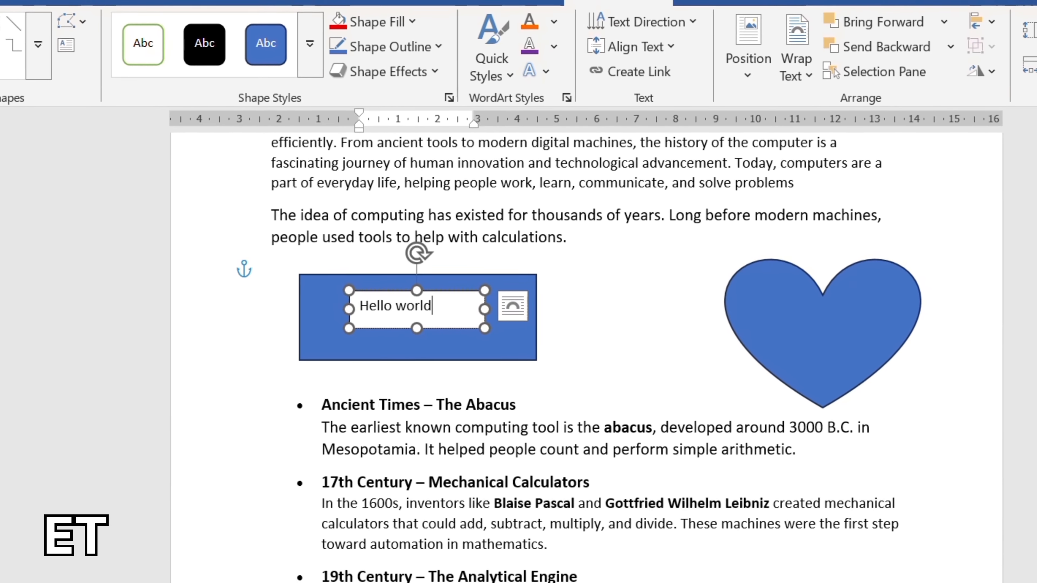
pyautogui.doubleClick(315, 331)
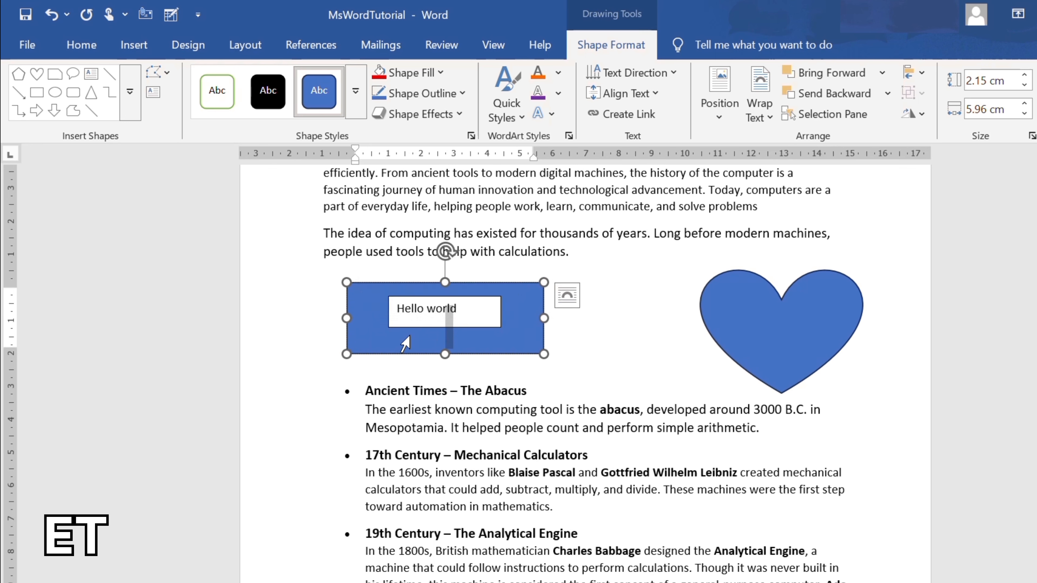
pyautogui.click(740, 311)
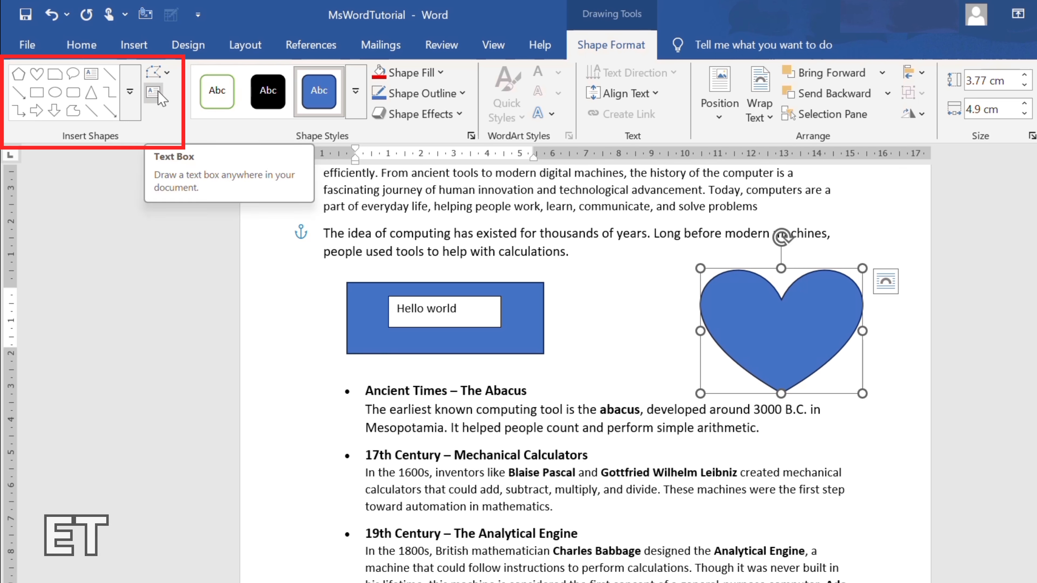
pyautogui.hotkey('ctrl', 'z')
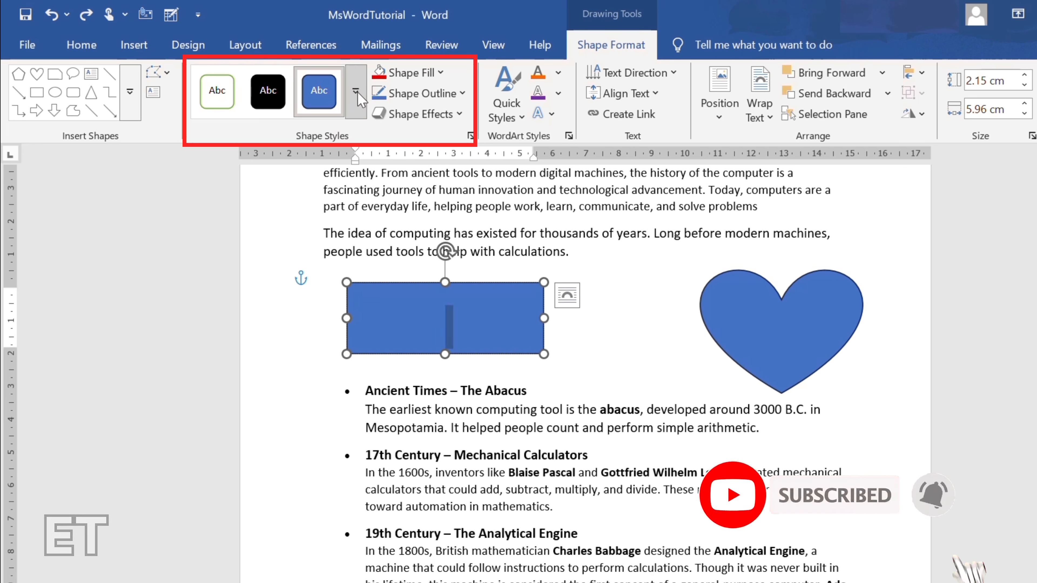
# - Apply the orange outlined theme style to the heart and add the text "Hello" inside it
pyautogui.click(801, 333)
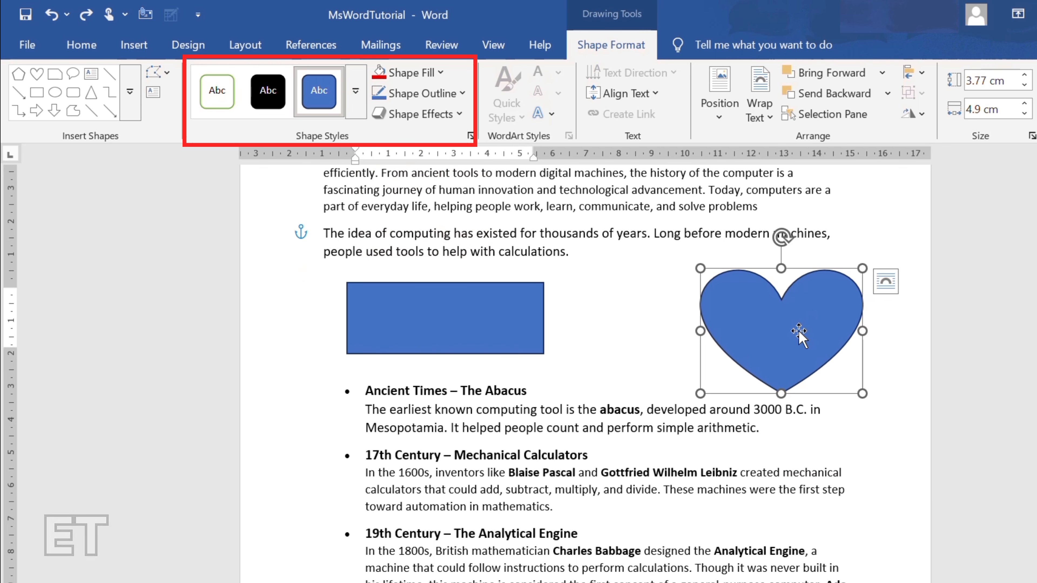
pyautogui.click(356, 112)
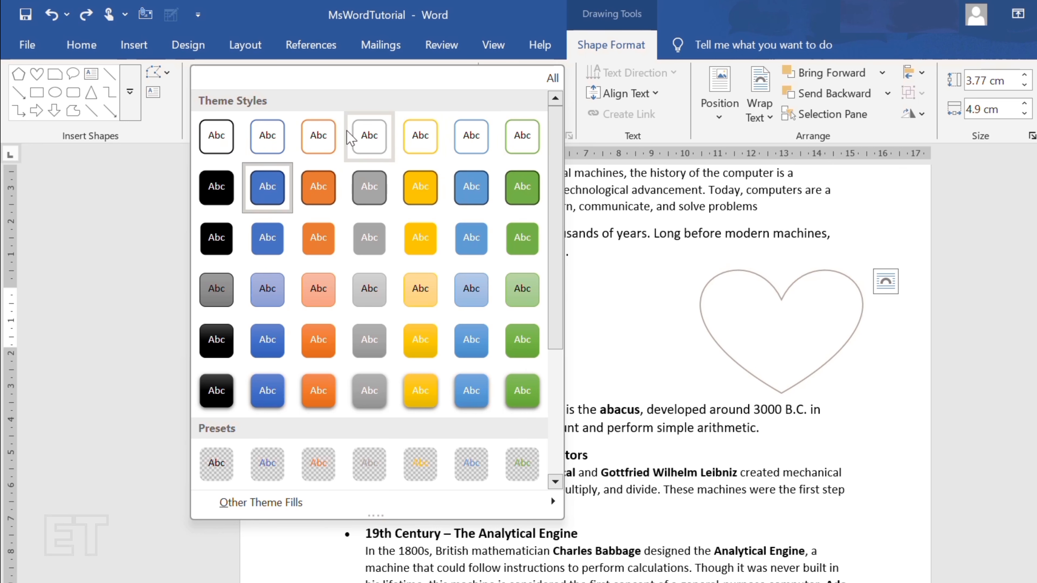
pyautogui.click(333, 137)
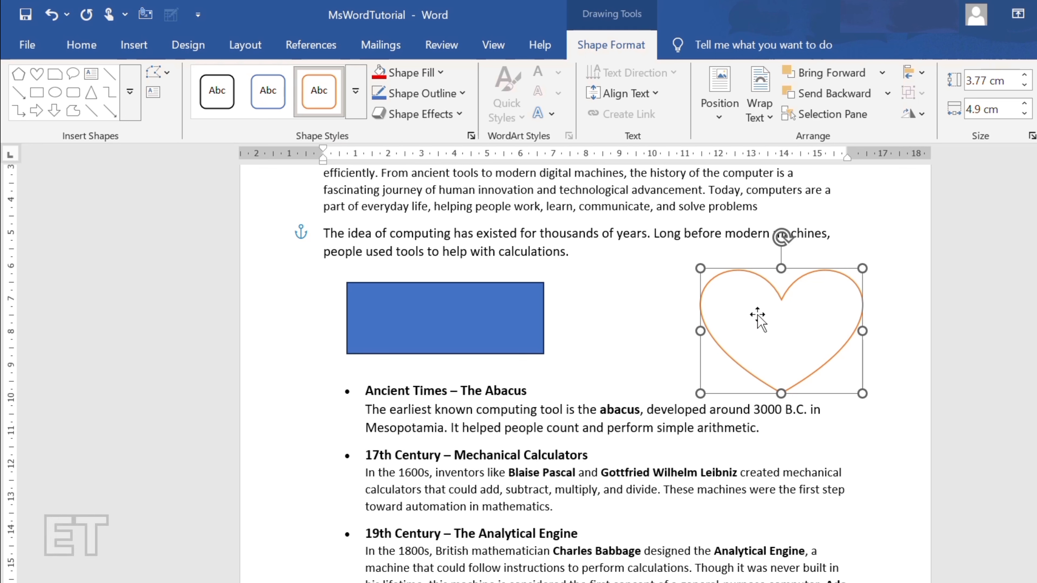
pyautogui.write('Hello')
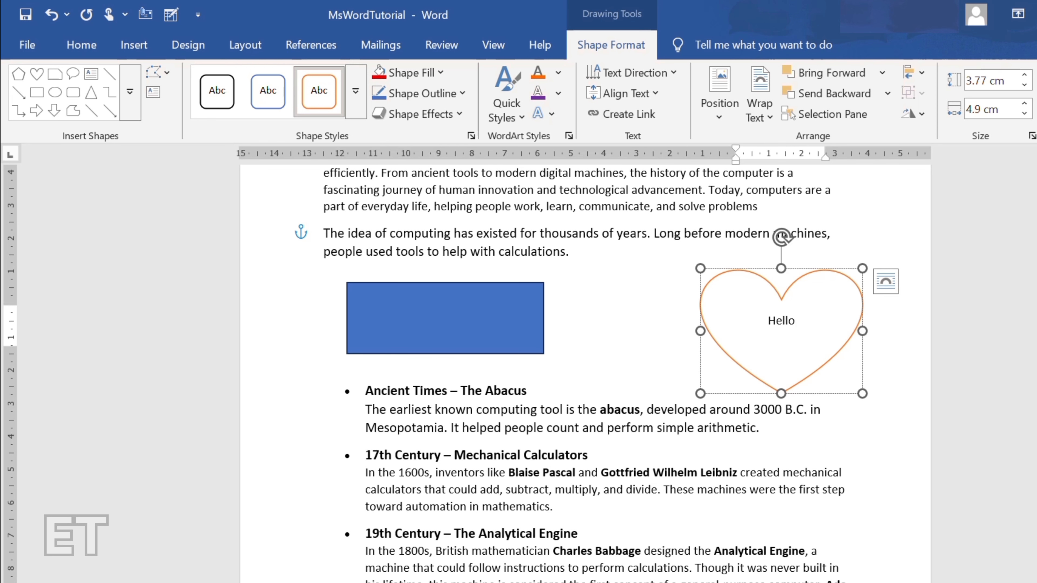
# - Apply the solid blue theme style without an outline to the heart, and replace it with the matching orange one
pyautogui.click(355, 90)
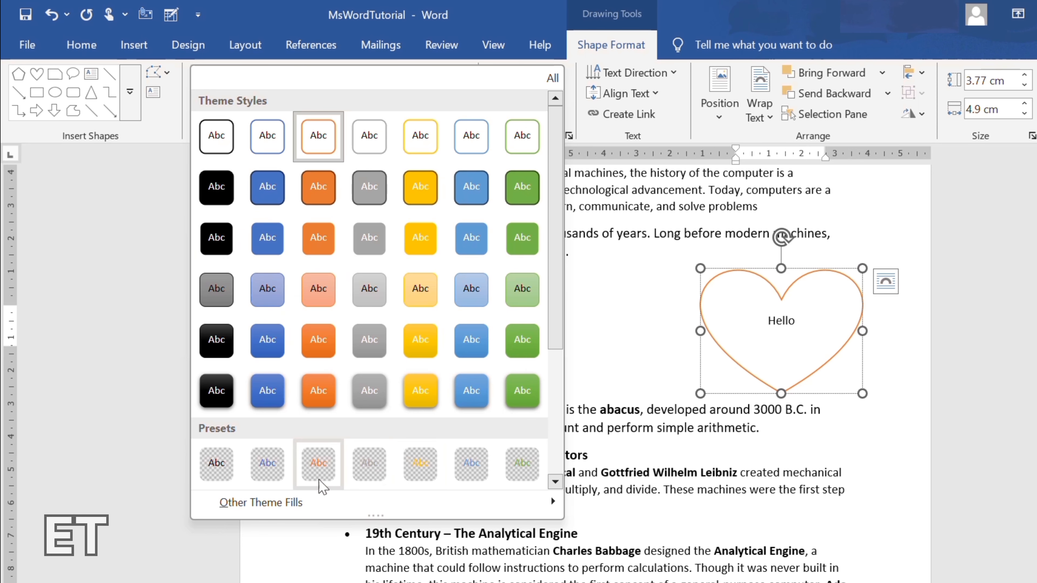
pyautogui.click(264, 236)
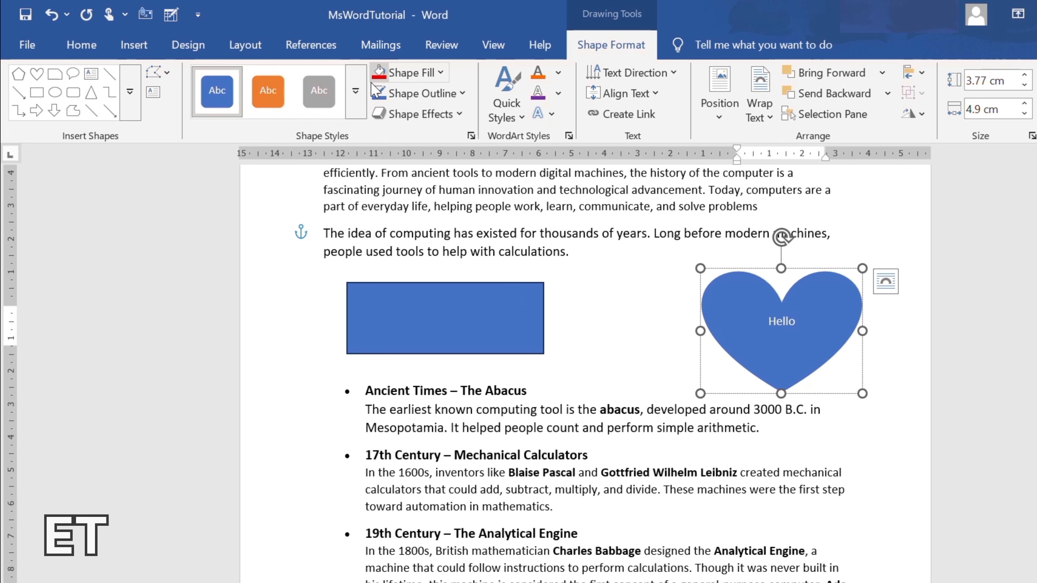
pyautogui.click(361, 101)
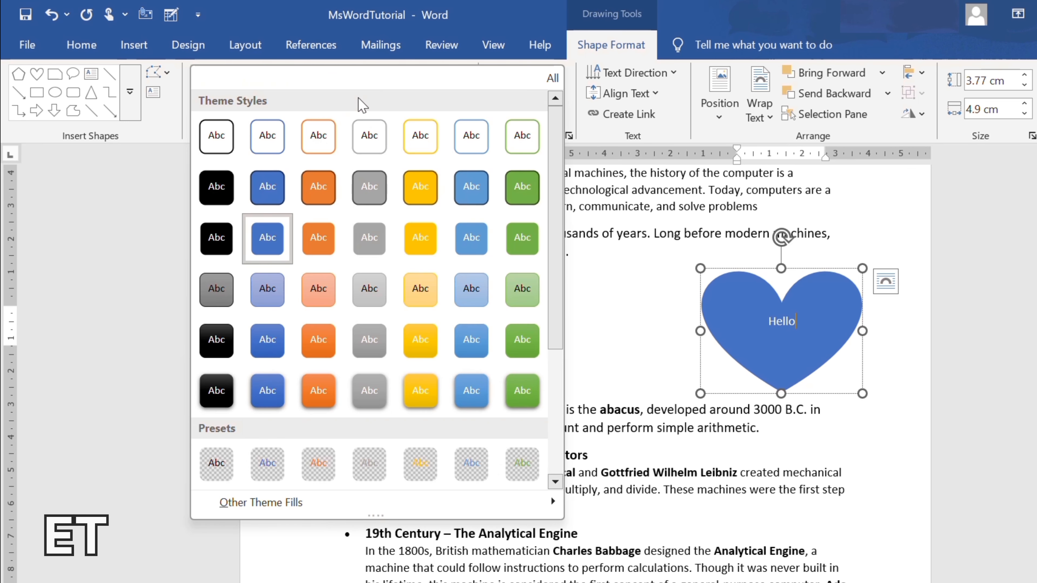
pyautogui.click(315, 236)
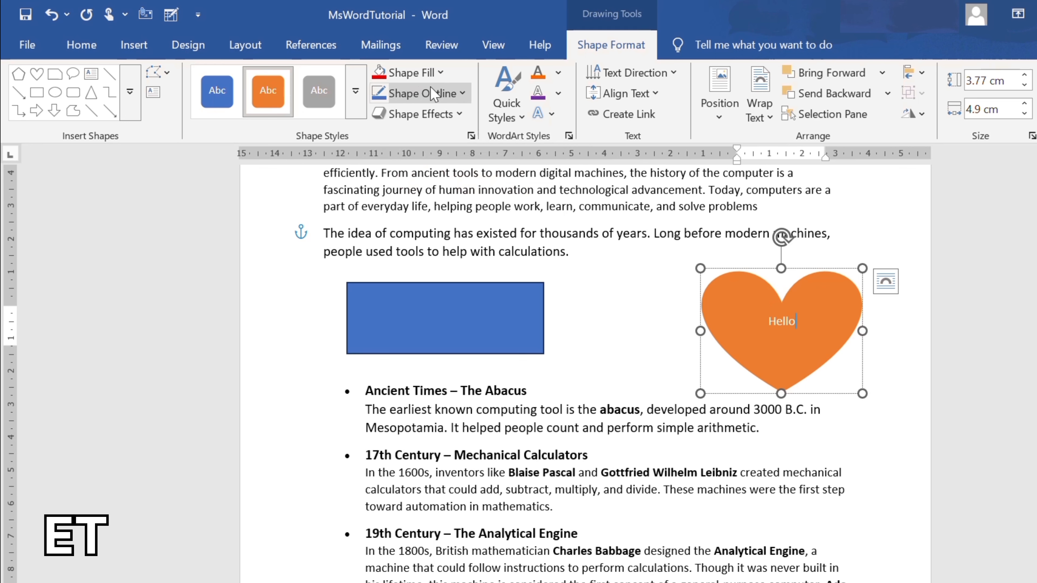
# - Fill the heart with standard red and the rectangle with standard purple
pyautogui.click(440, 73)
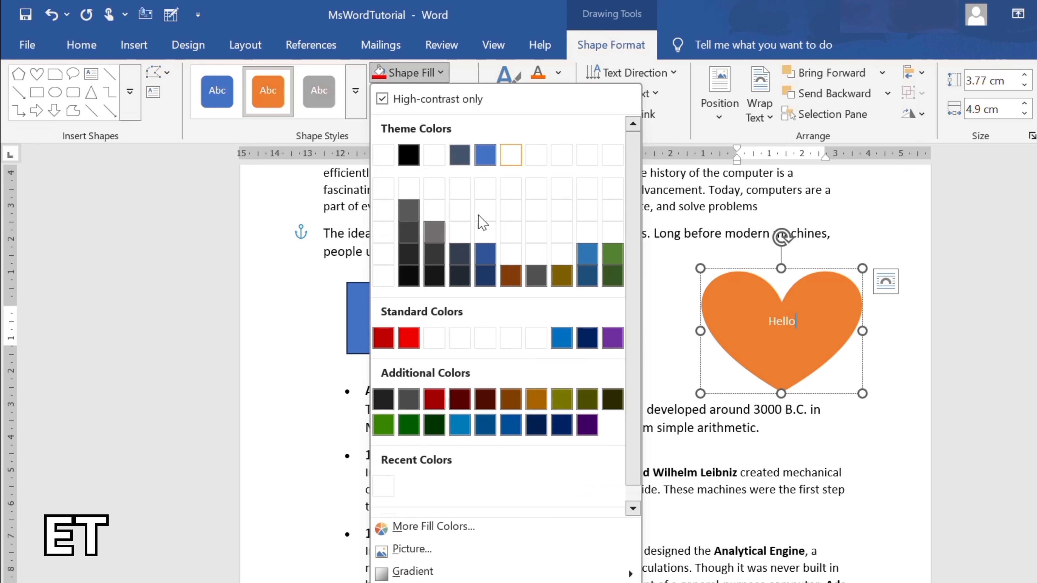
pyautogui.click(415, 340)
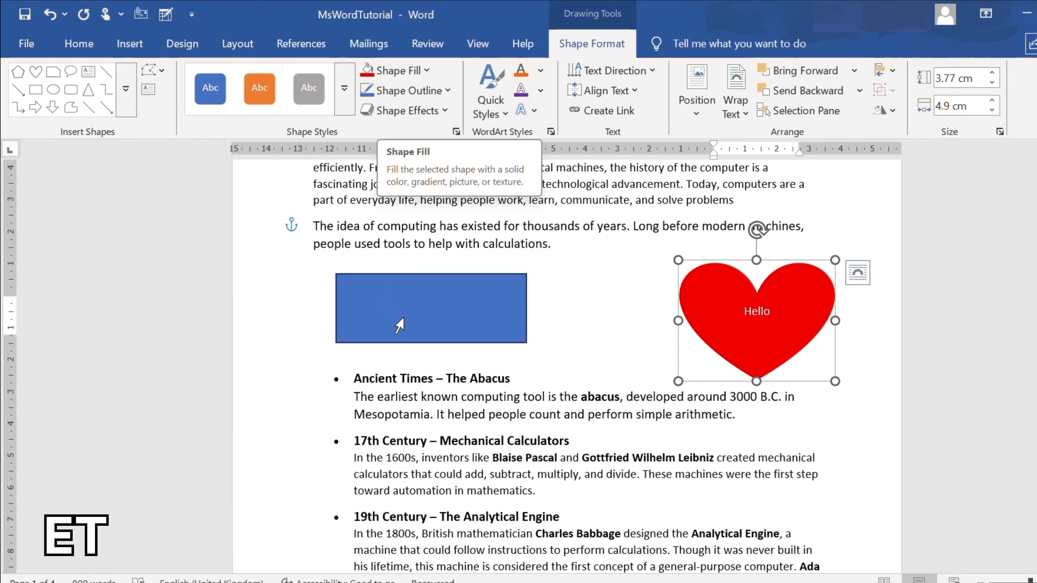
pyautogui.click(399, 326)
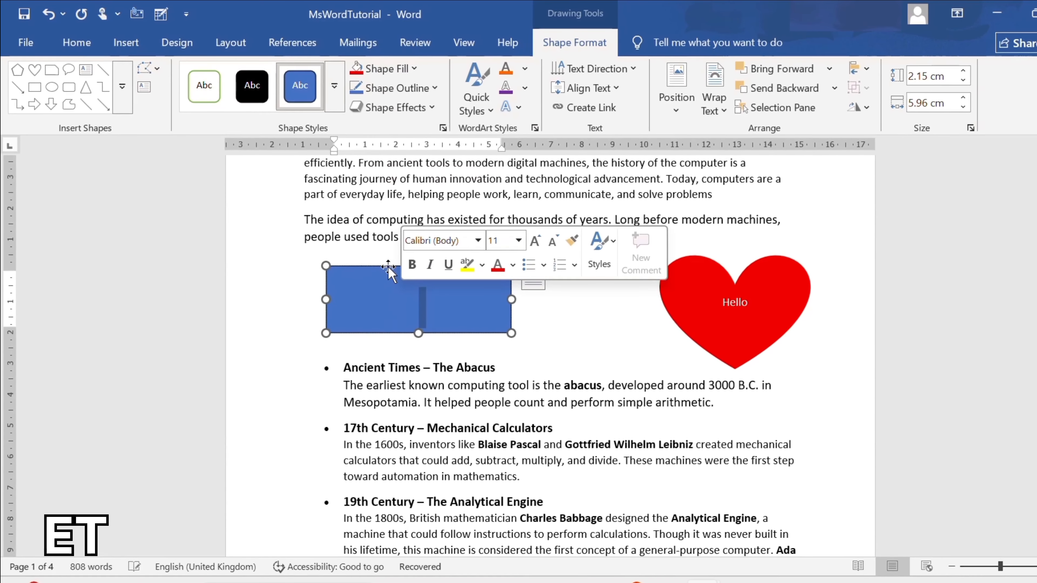
pyautogui.click(394, 72)
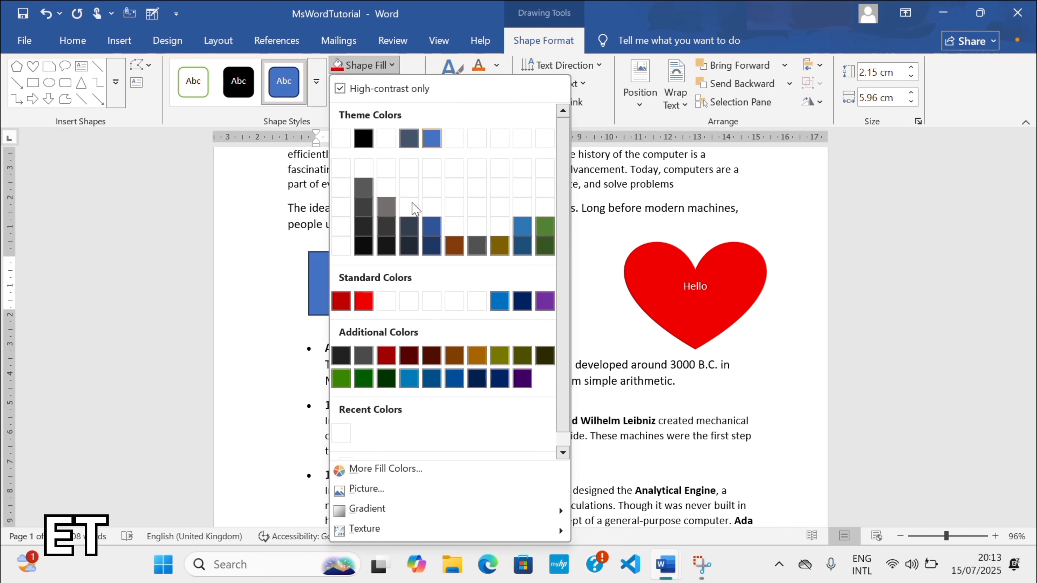
pyautogui.click(544, 300)
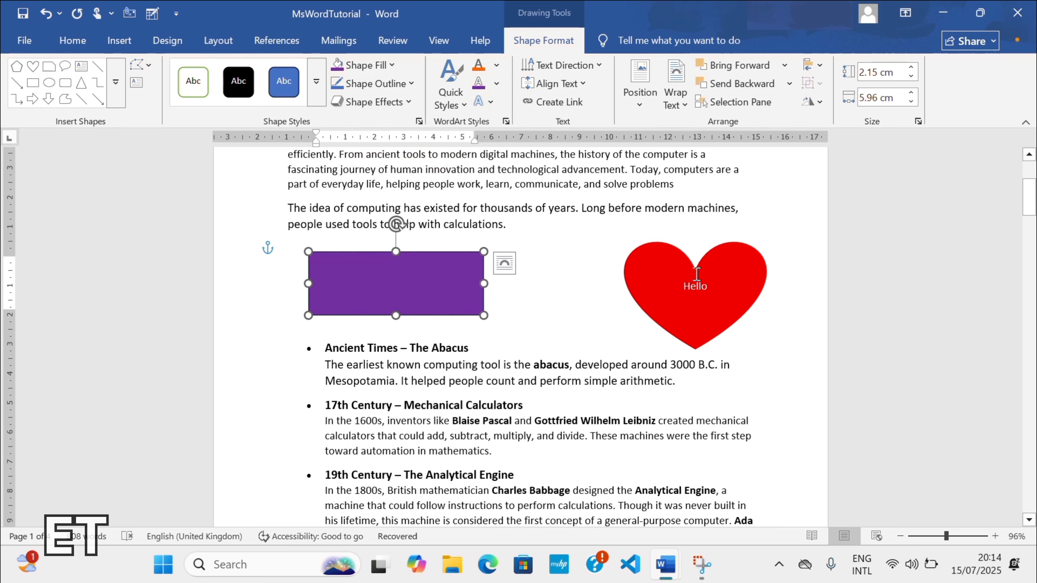
# - Give the red heart a black outline
pyautogui.doubleClick(654, 282)
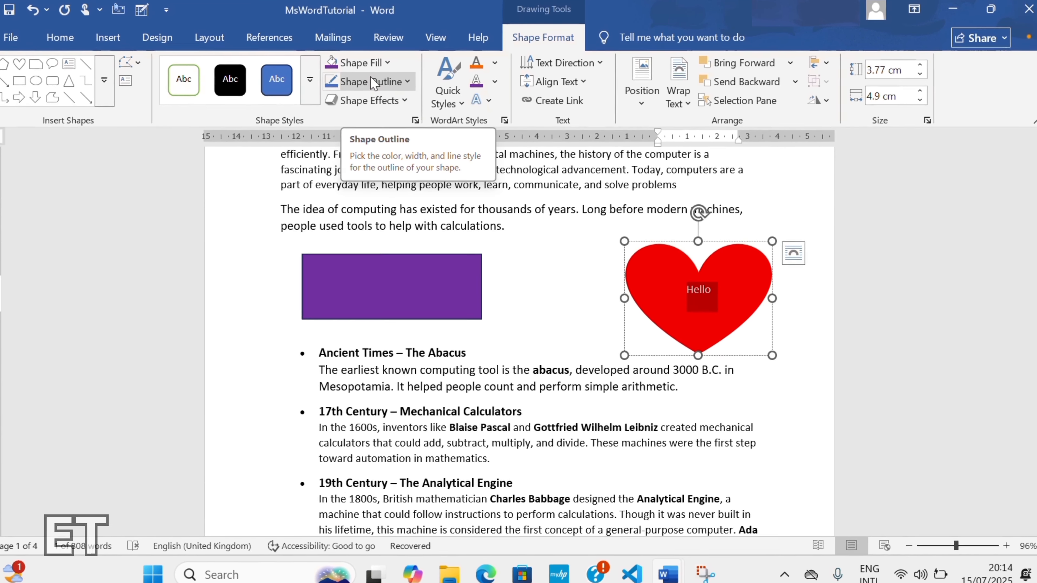
pyautogui.click(380, 86)
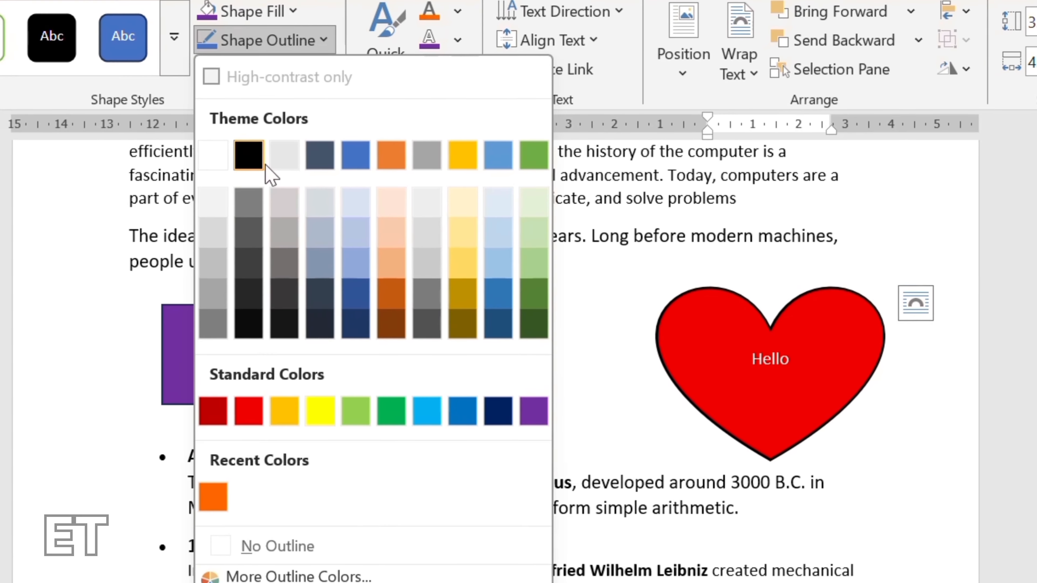
pyautogui.click(267, 157)
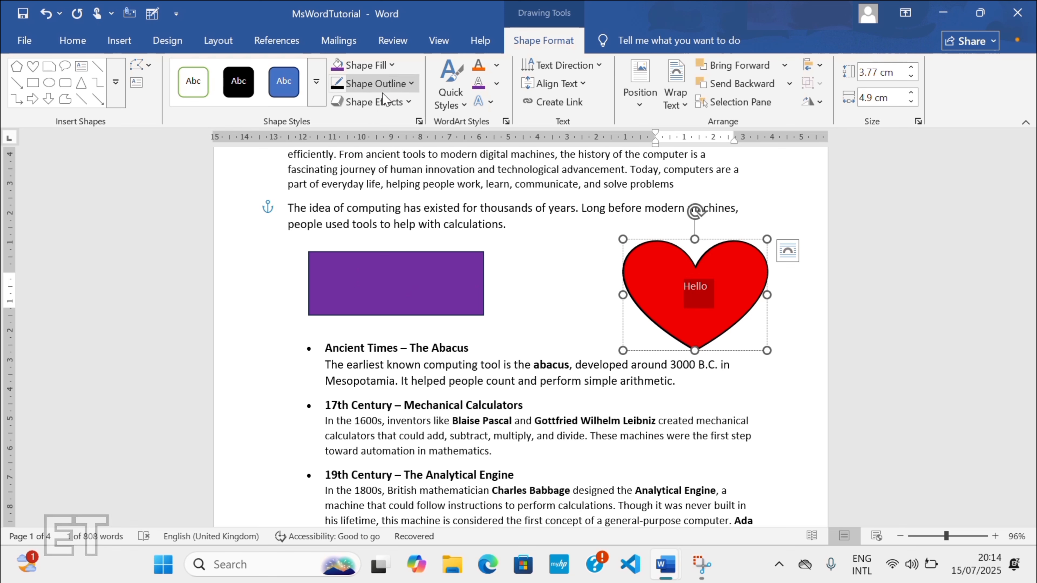
# - Apply the last preset shape effect in the gallery to the heart and move the heart slightly to the right
pyautogui.click(382, 109)
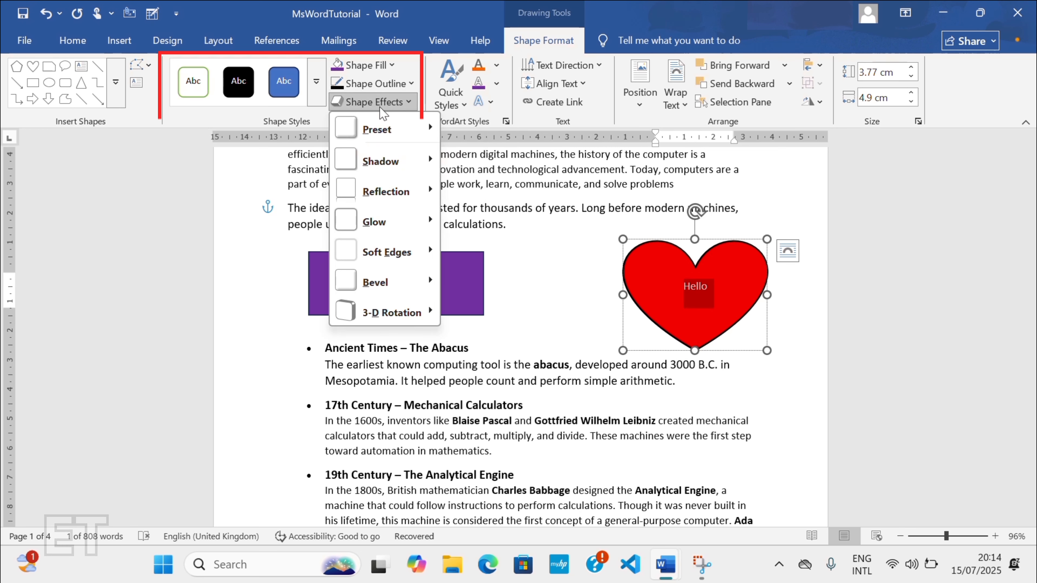
pyautogui.moveTo(379, 137)
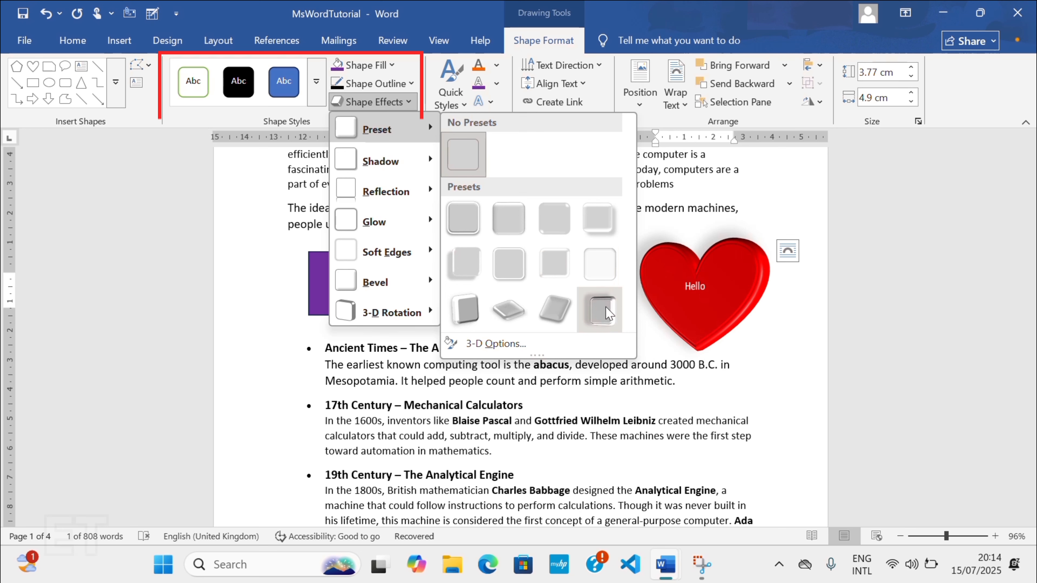
pyautogui.click(609, 313)
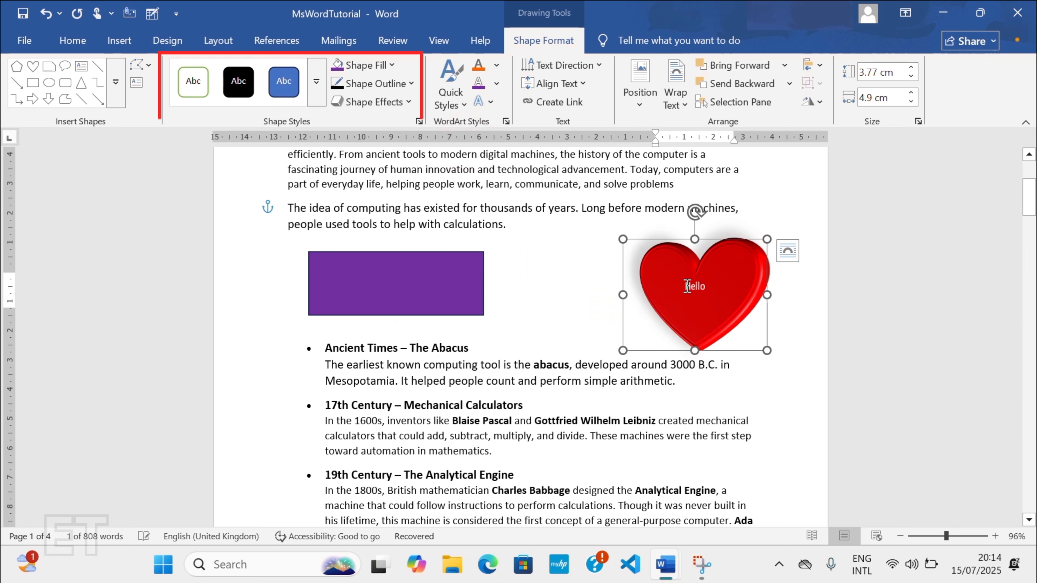
pyautogui.moveTo(702, 309); pyautogui.dragTo(731, 307)
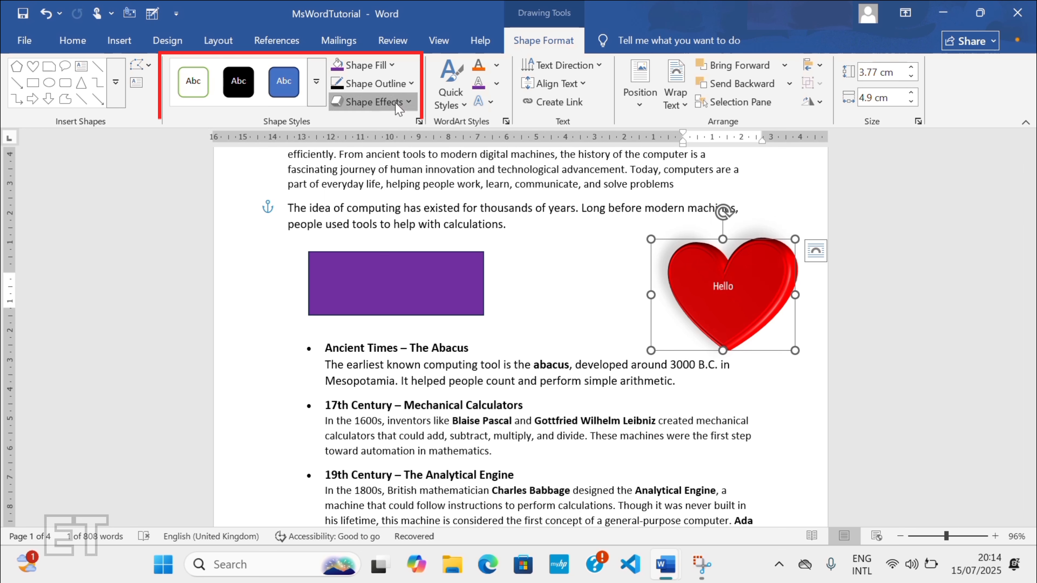
# - Try a full touching reflection on the heart, and undo the reflection, the move and the preset effect
pyautogui.click(373, 101)
pyautogui.moveTo(424, 163)
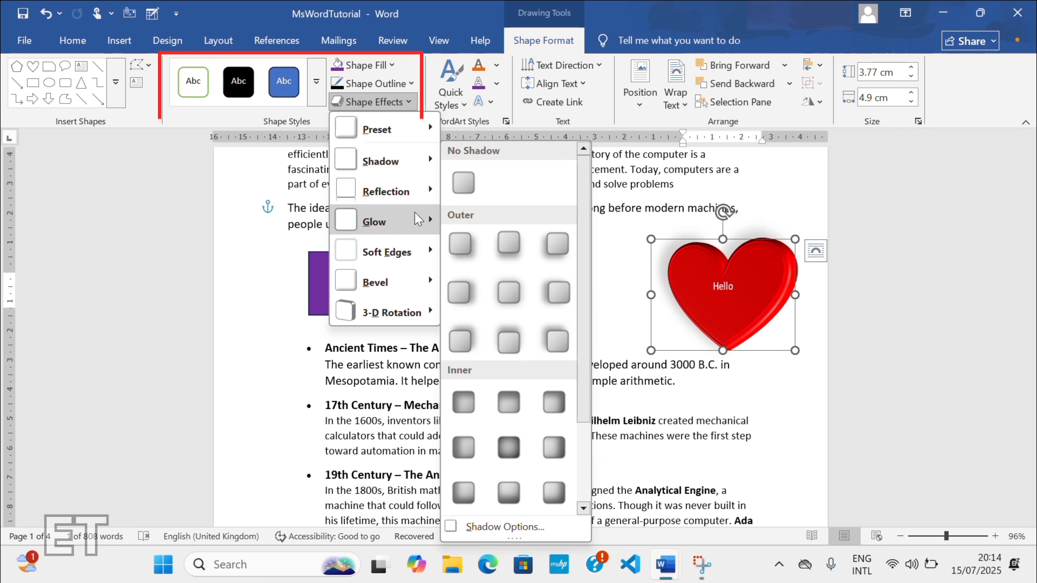
pyautogui.moveTo(404, 200)
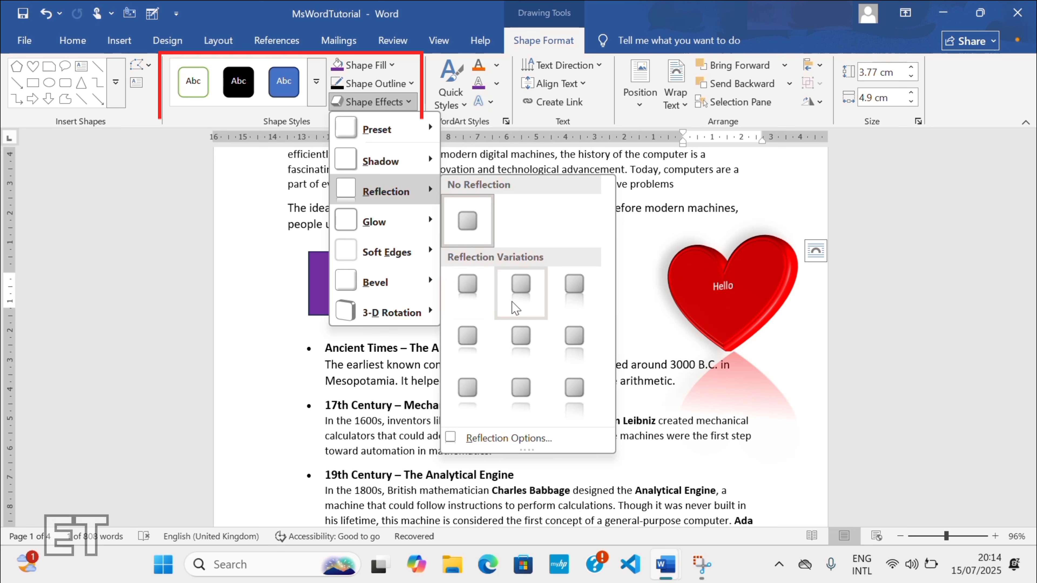
pyautogui.click(587, 319)
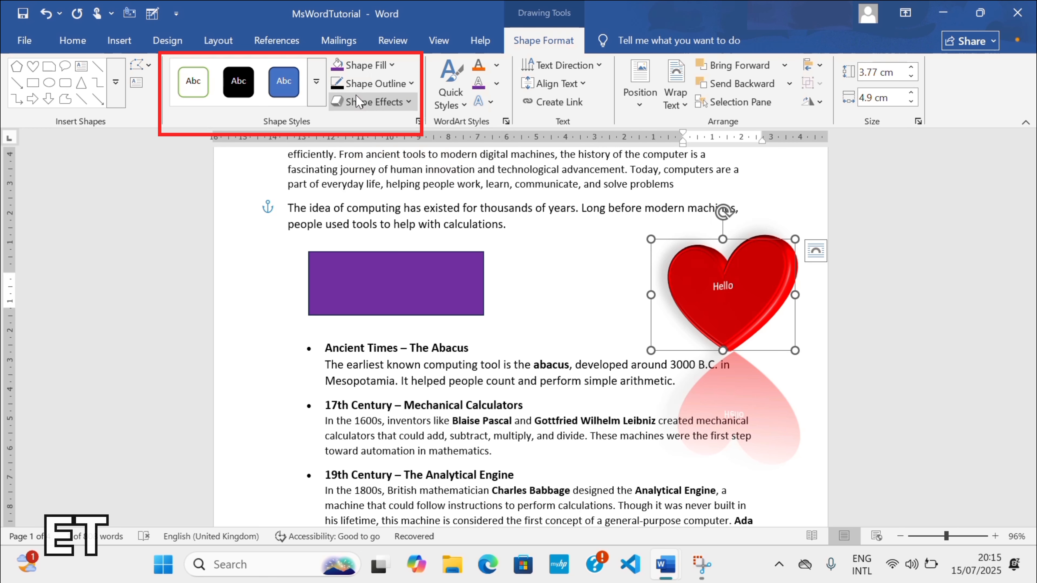
pyautogui.hotkey('ctrl', 'z')
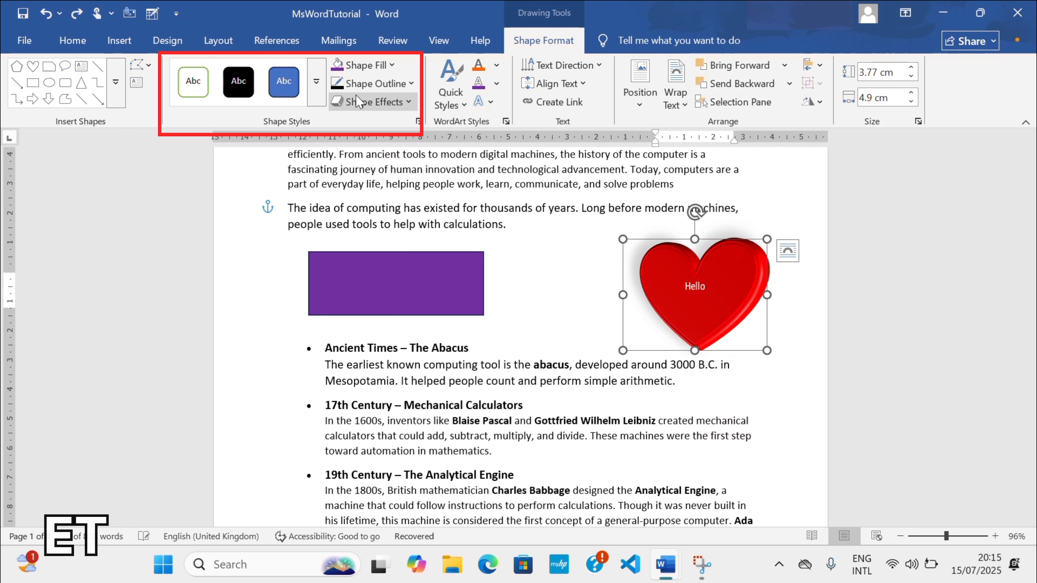
pyautogui.hotkey('ctrl', 'z')
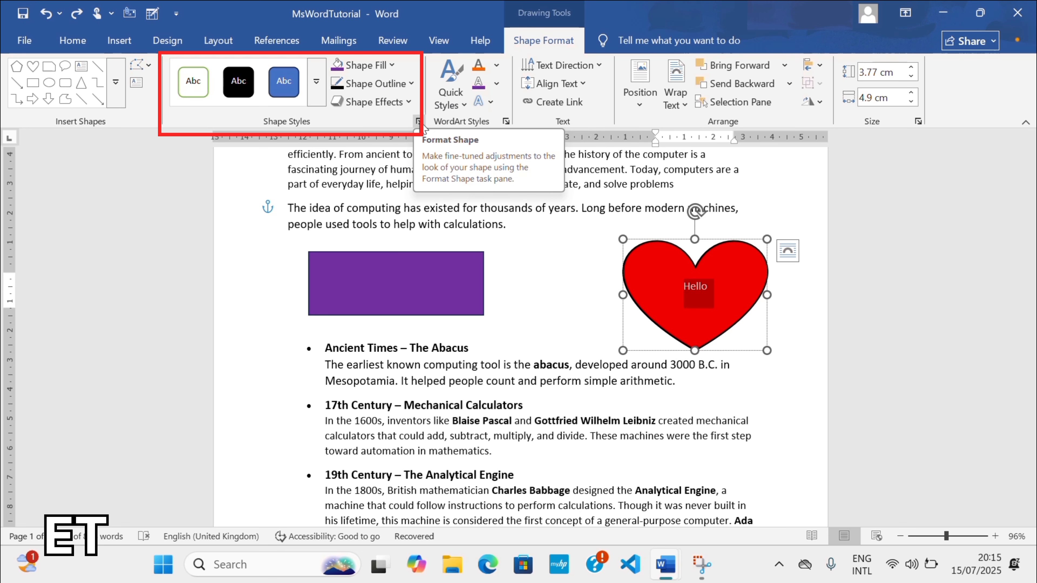
# - Examine the heart's fill options in the Format Shape settings and close them
pyautogui.click(419, 121)
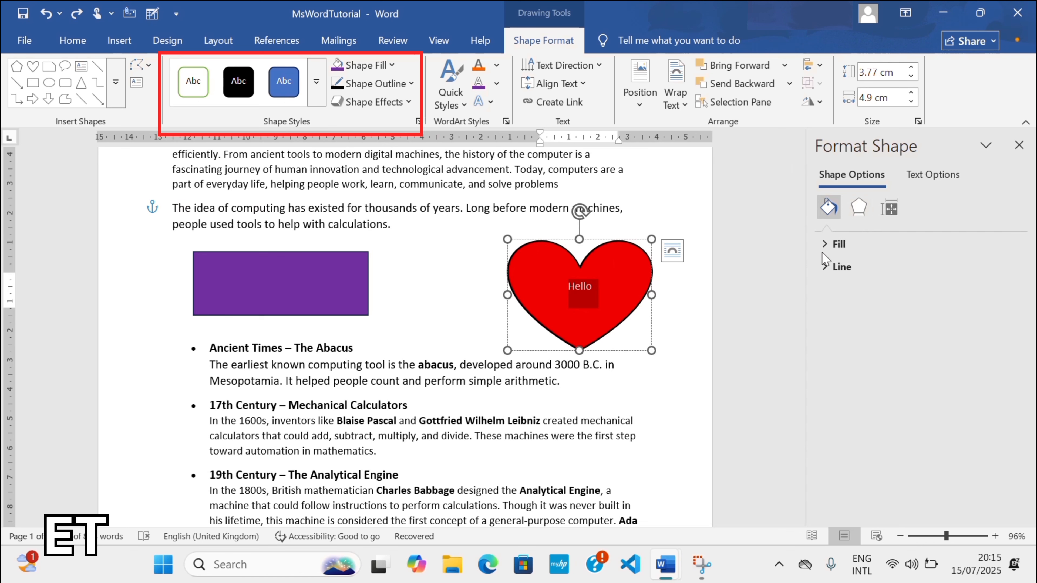
pyautogui.click(828, 243)
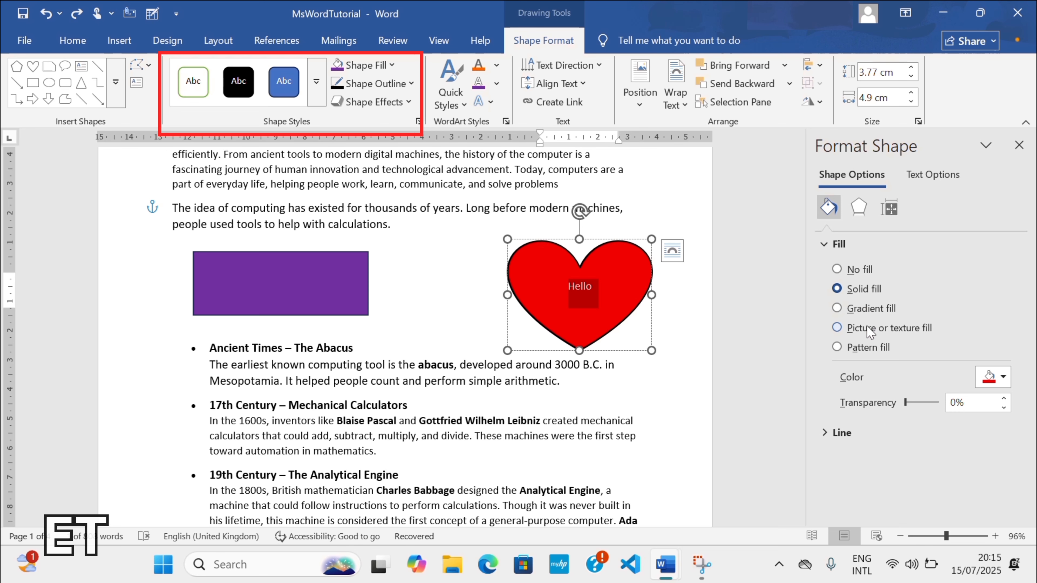
pyautogui.click(1018, 145)
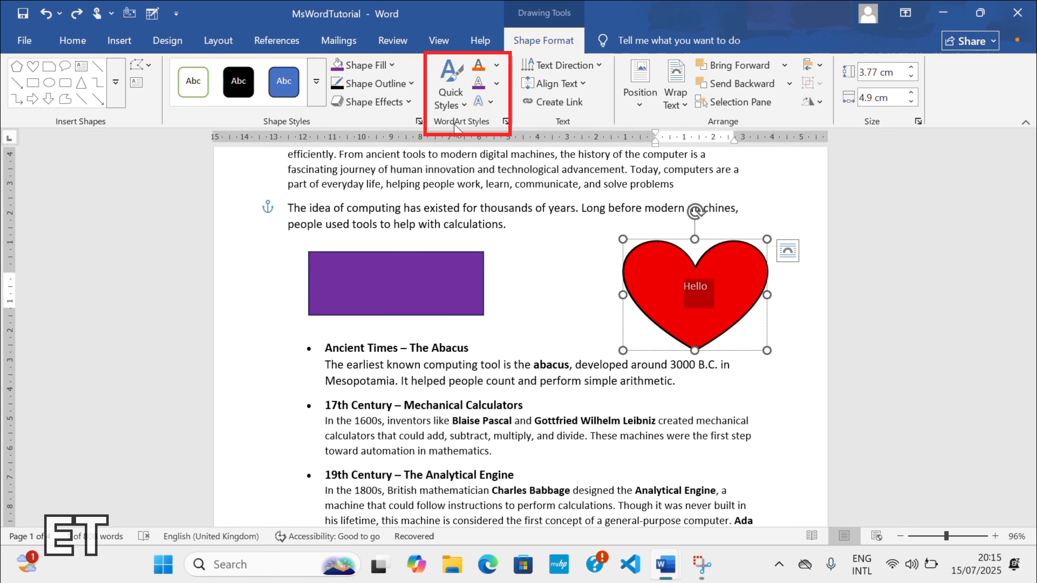
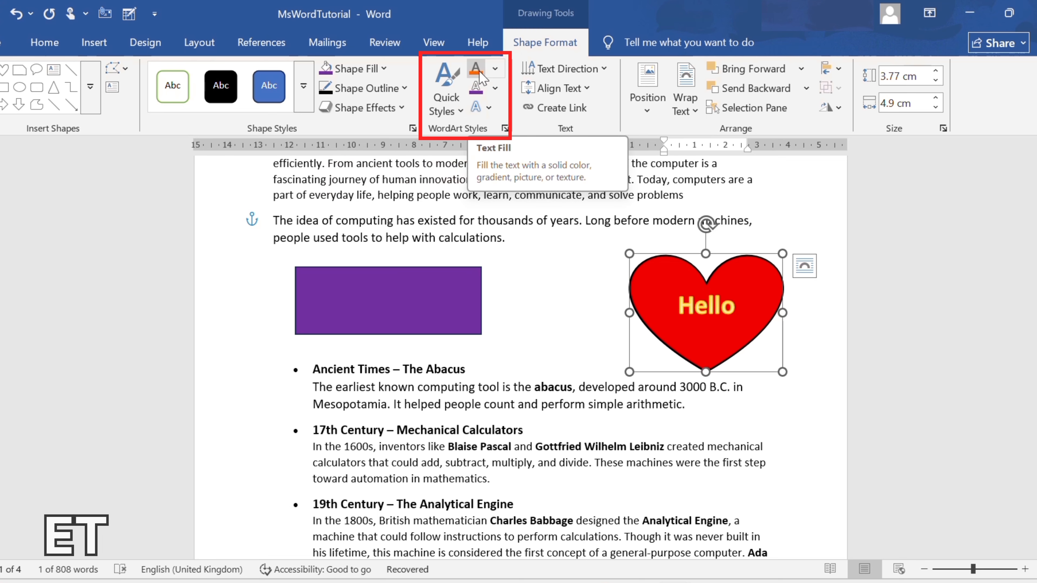
# - Fill the heart's "Hello" text with the near-black theme colour and outline the text in theme blue
pyautogui.click(496, 70)
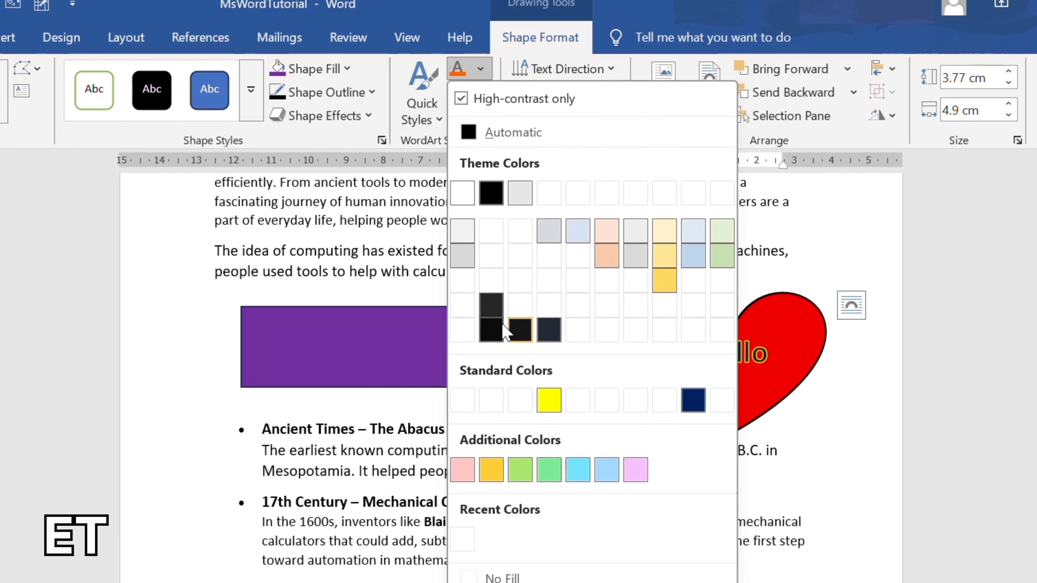
pyautogui.press('Escape')
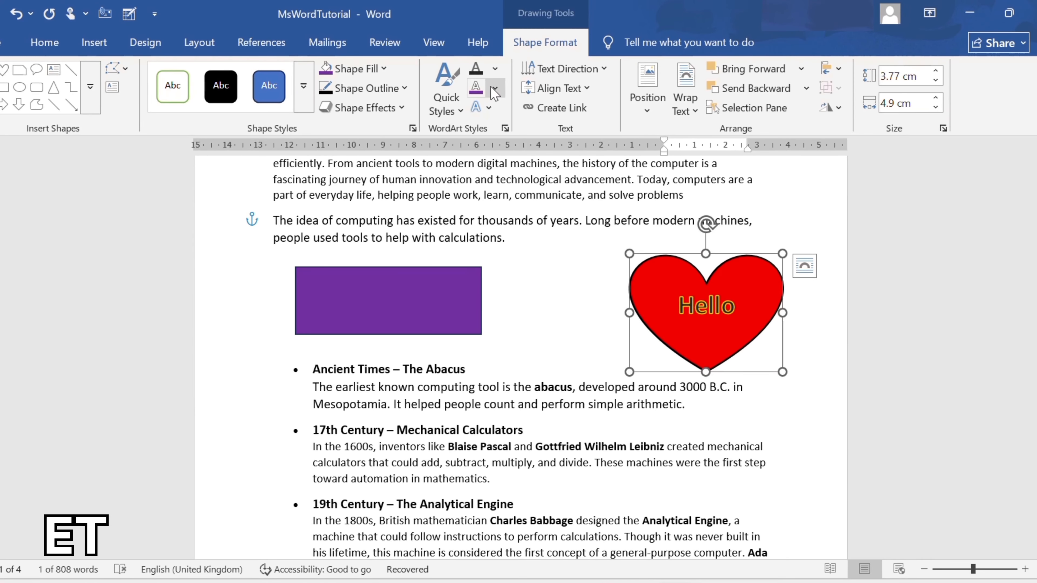
pyautogui.click(495, 89)
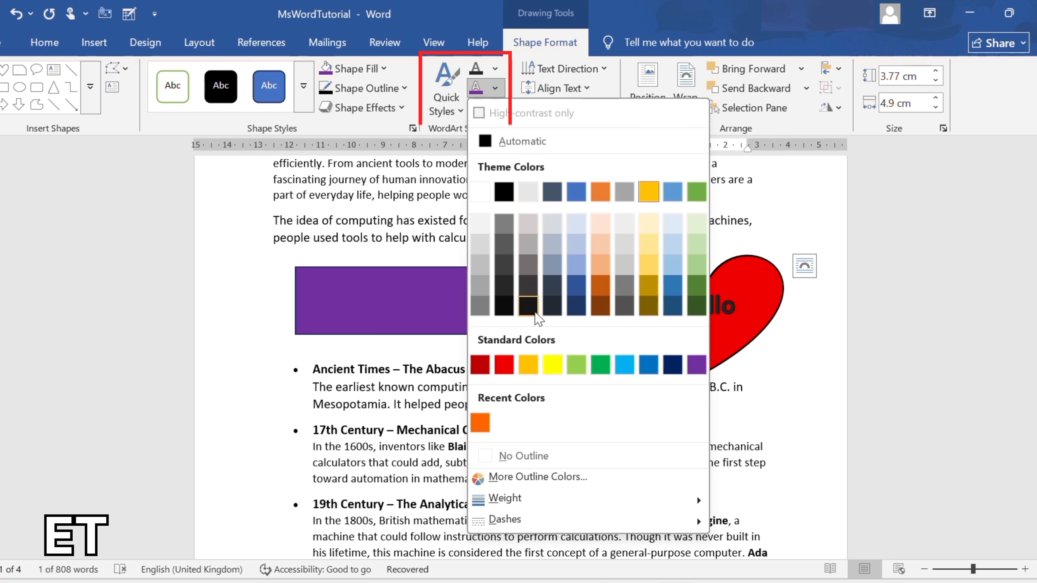
pyautogui.click(577, 190)
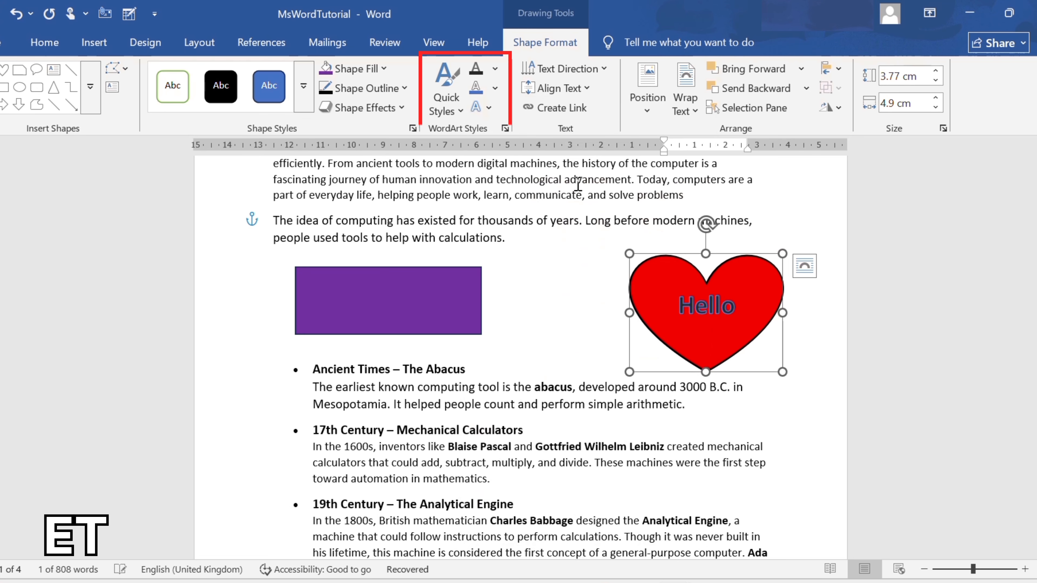
# - Try the third reflection variation as a text effect on the heart's "Hello" text
pyautogui.click(491, 109)
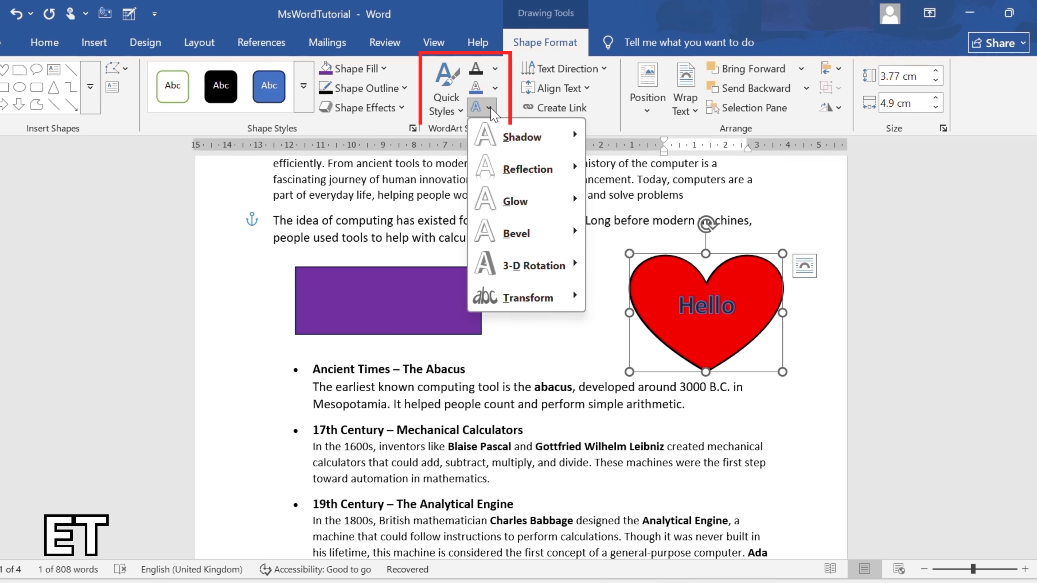
pyautogui.moveTo(515, 172)
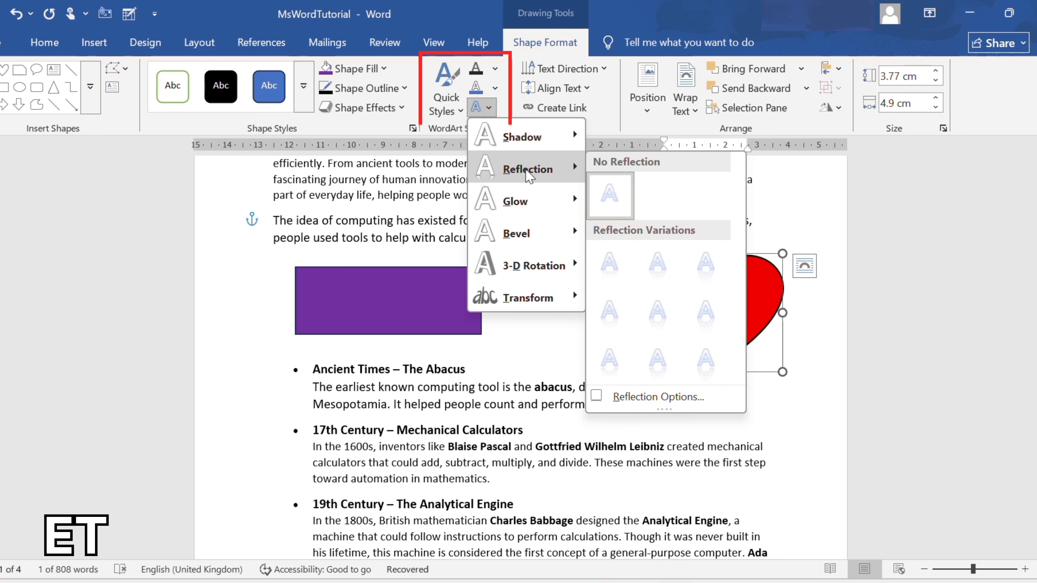
pyautogui.click(701, 271)
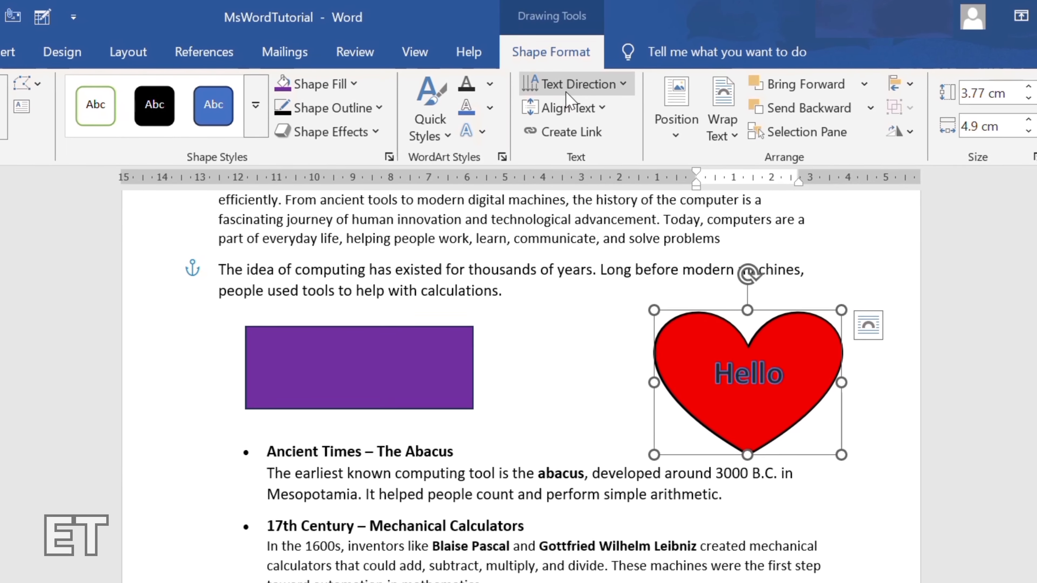
# - Rotate all text in the heart by 90° and undo the rotation
pyautogui.click(627, 88)
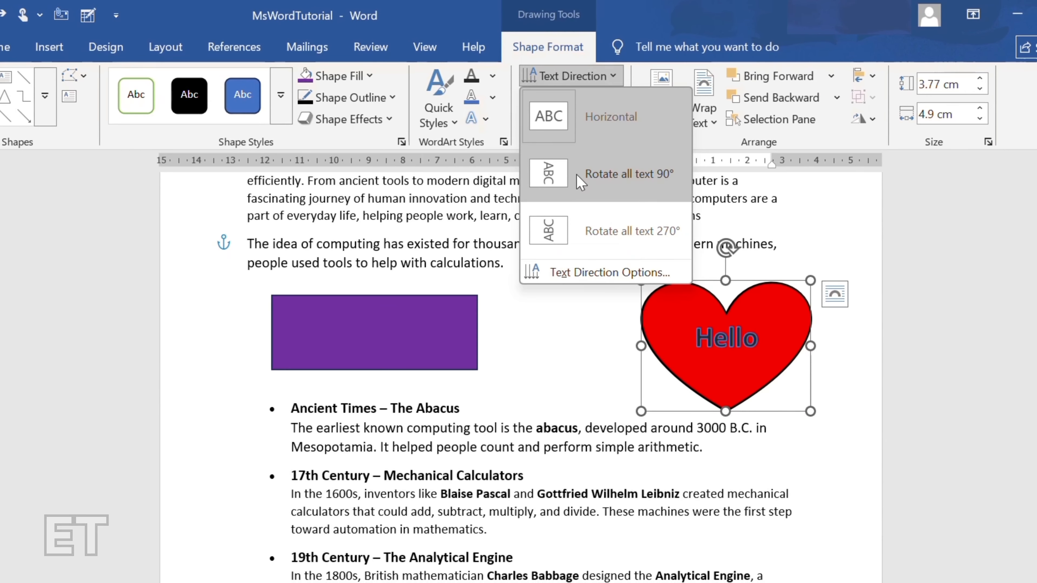
pyautogui.click(581, 182)
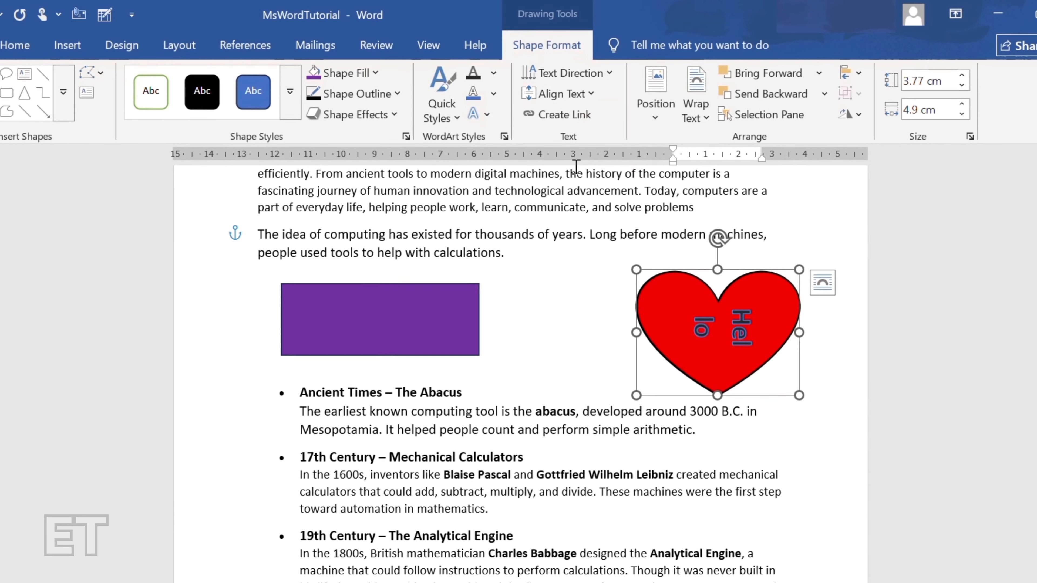
pyautogui.hotkey('ctrl', 'z')
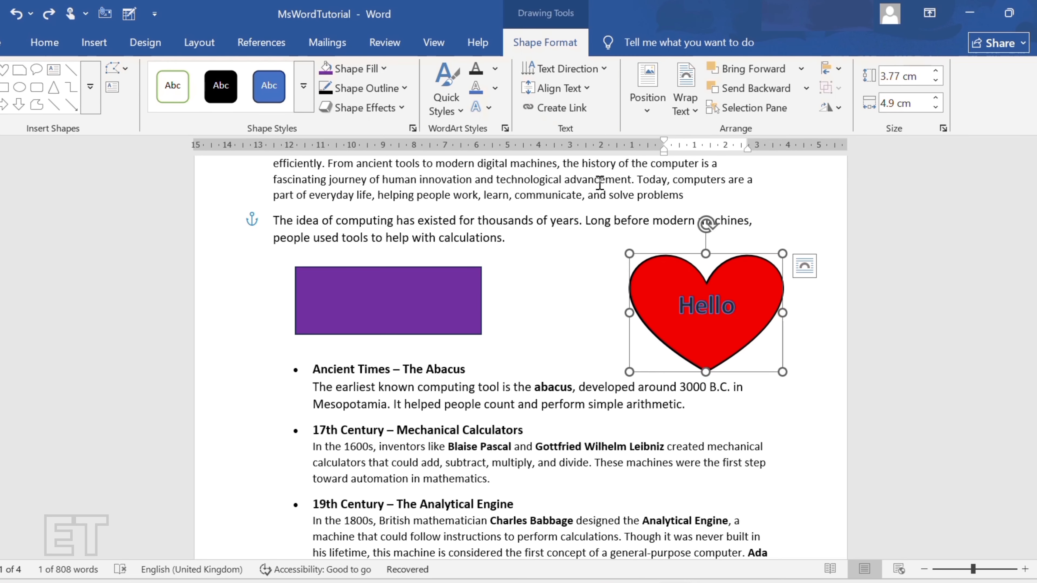
# - Enlarge the heart to about 7.2 cm high and 6.7 cm wide, and try rotating its text 90° and 270°
pyautogui.moveTo(709, 371); pyautogui.dragTo(708, 478)
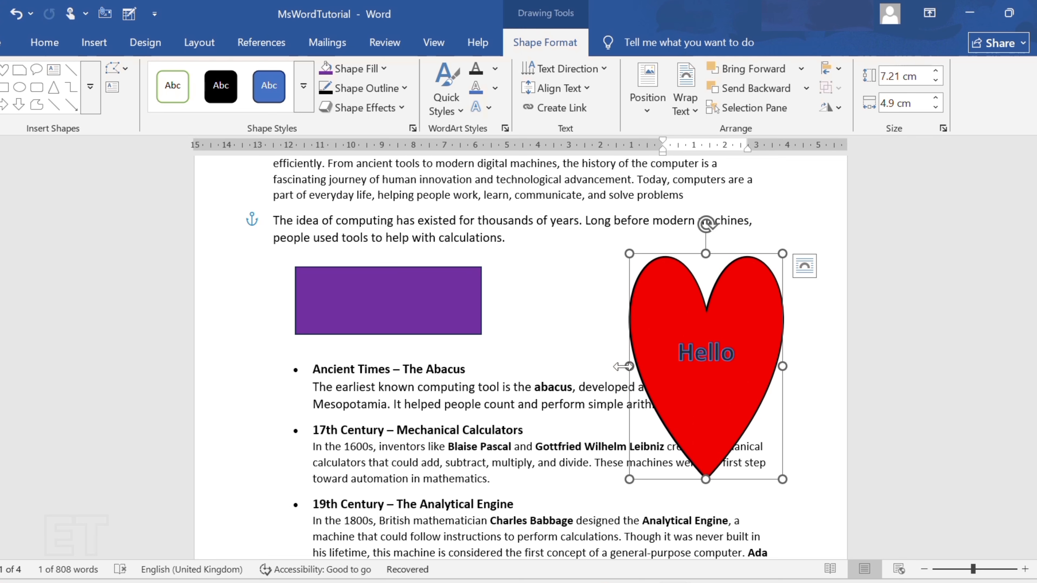
pyautogui.moveTo(623, 366); pyautogui.dragTo(573, 386)
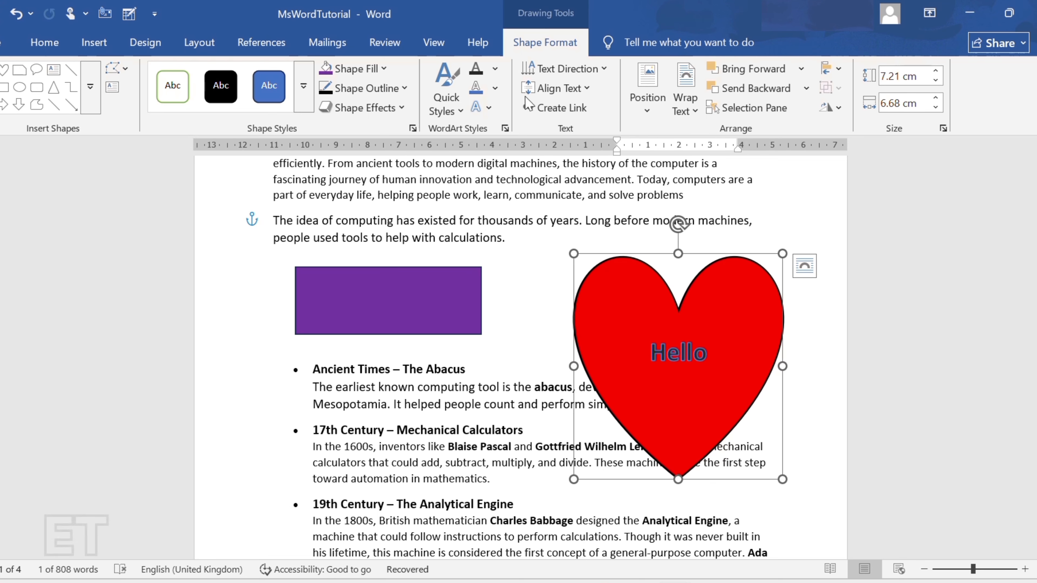
pyautogui.click(564, 70)
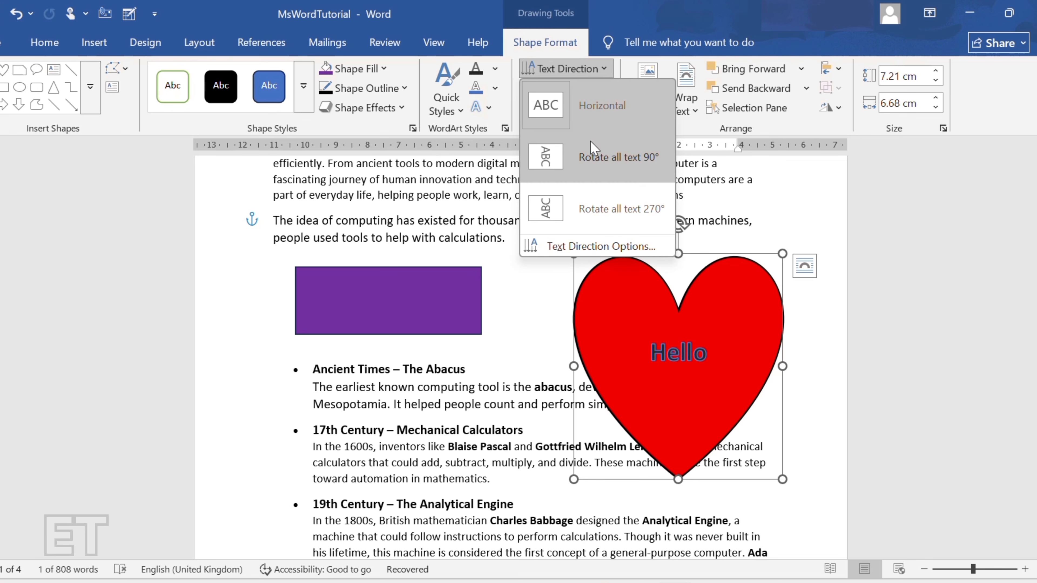
pyautogui.click(594, 163)
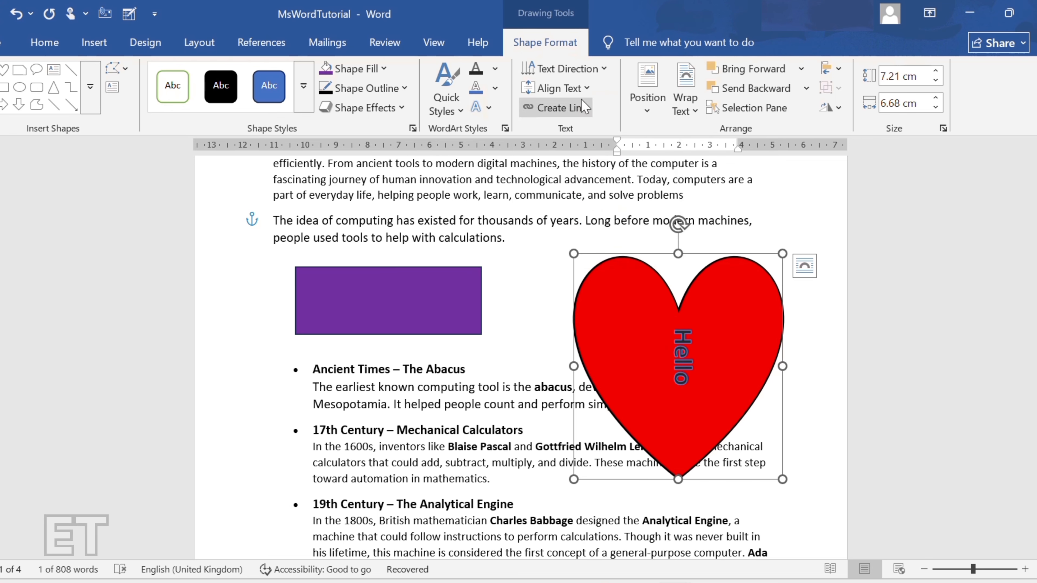
pyautogui.click(565, 69)
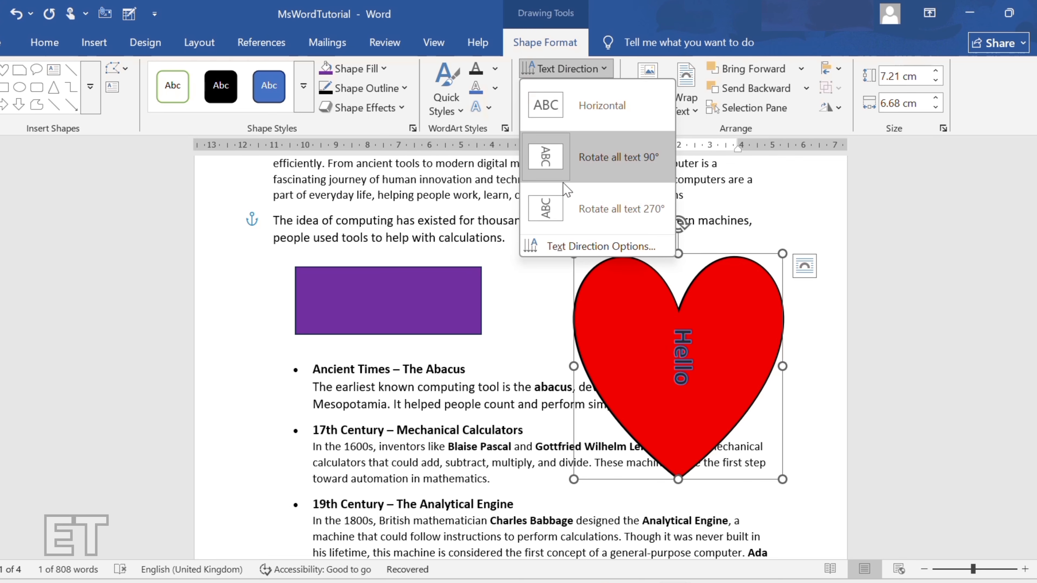
pyautogui.click(551, 200)
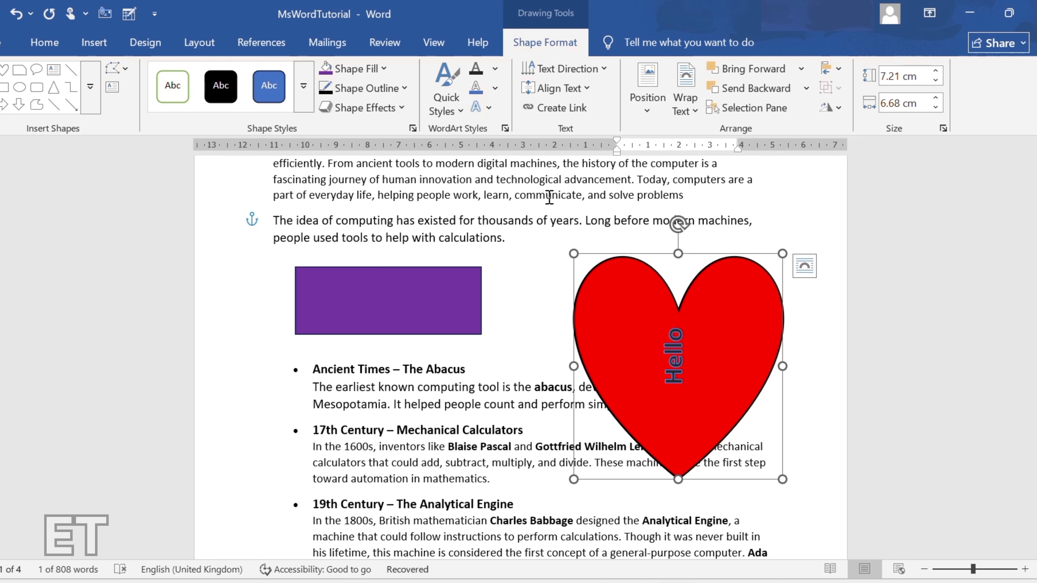
# - Set the heart's text orientation to horizontal through the text direction options, and undo the direction and size changes
pyautogui.click(575, 70)
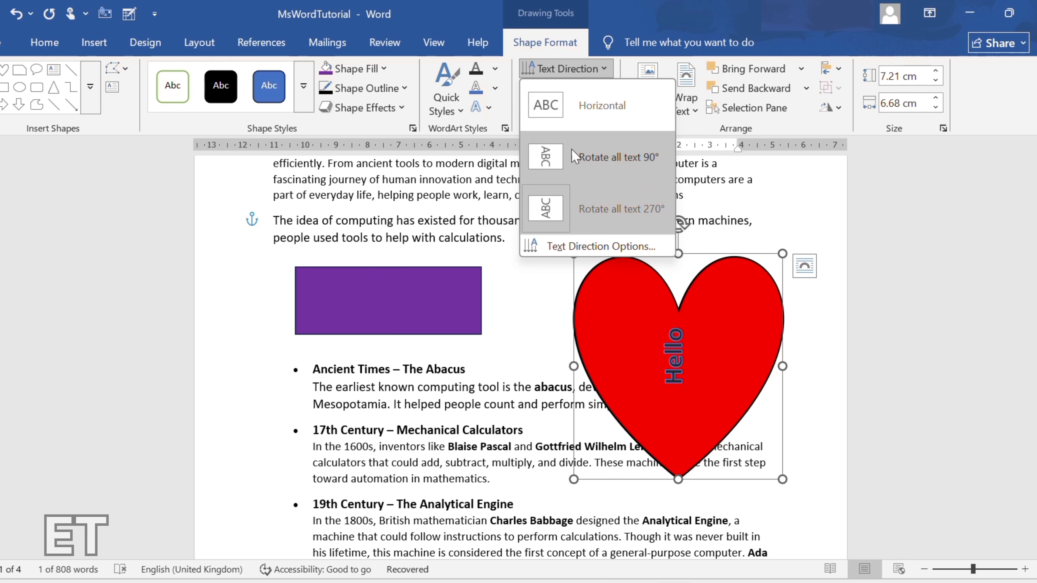
pyautogui.click(582, 246)
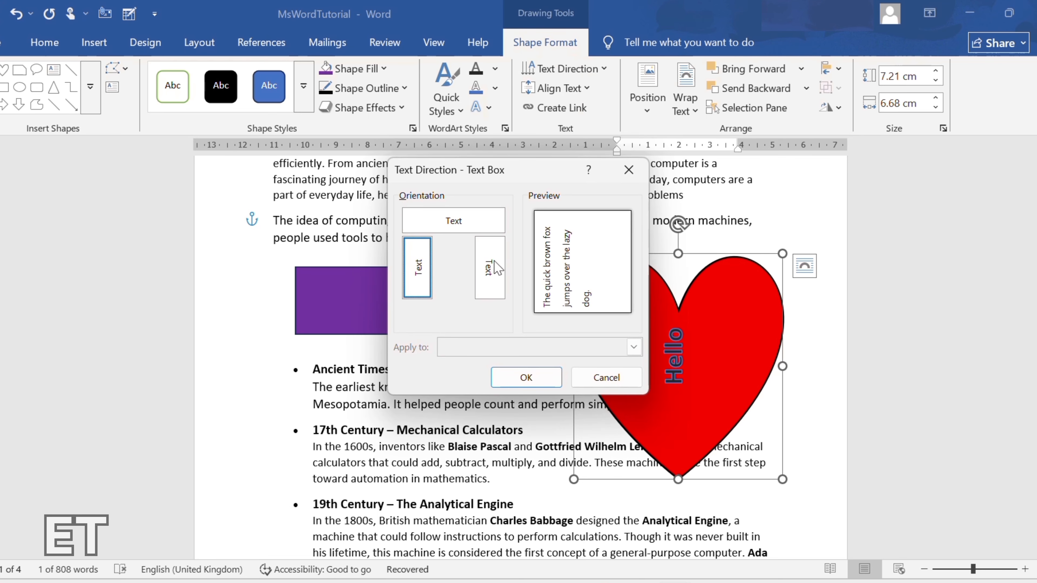
pyautogui.click(495, 270)
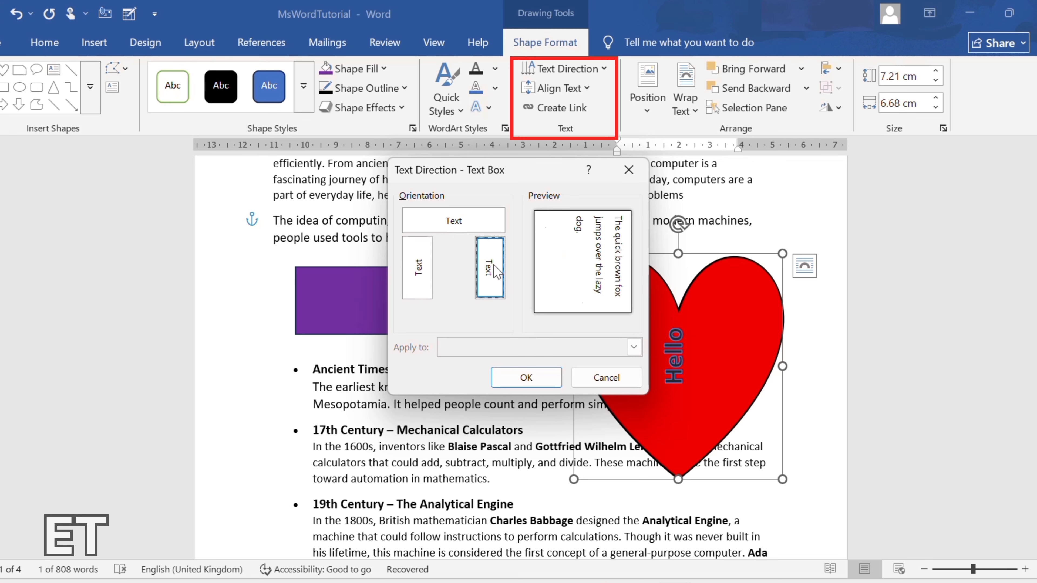
pyautogui.click(459, 224)
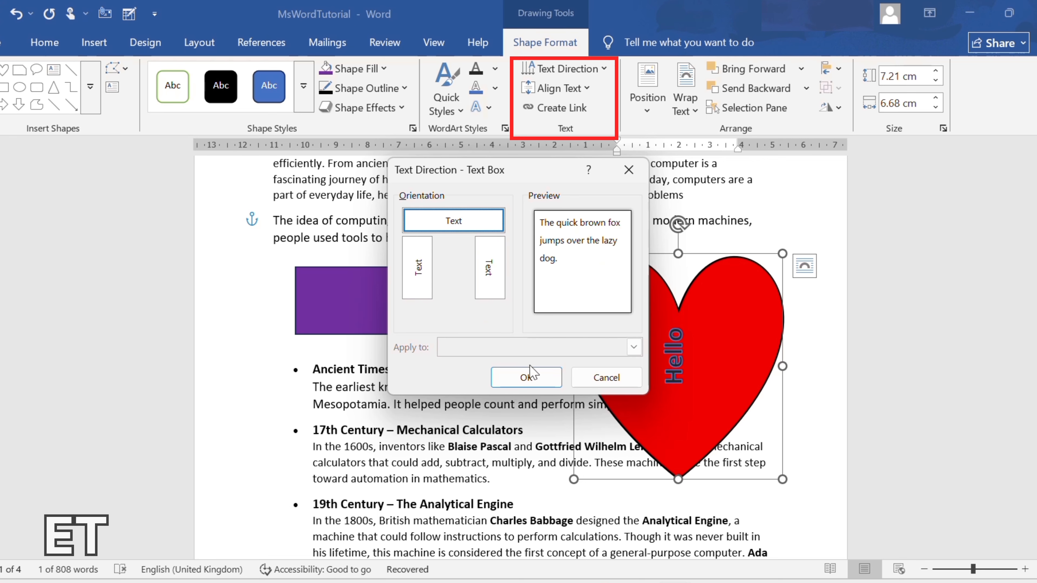
pyautogui.click(527, 375)
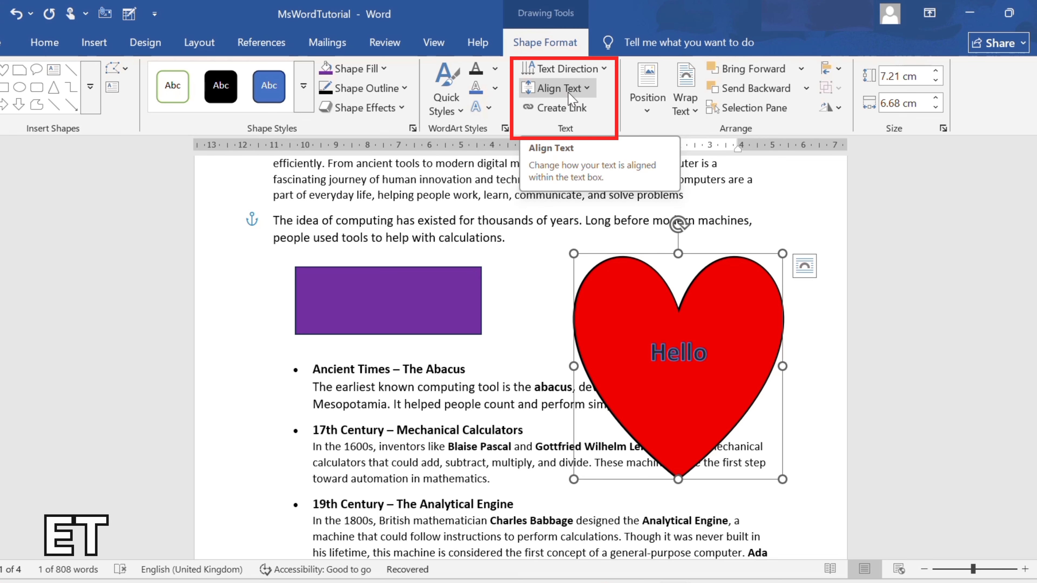
pyautogui.hotkey('ctrl', 'z')
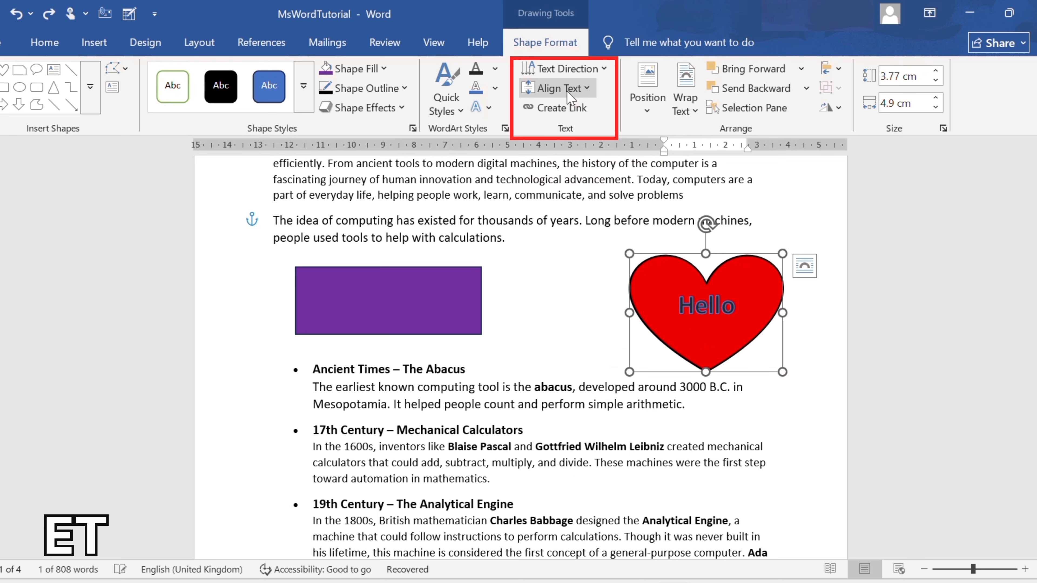
# - Add the text "Hello world" to the purple rectangle and format it as bold at 14 pt
pyautogui.click(384, 296)
pyautogui.write('Hello world')
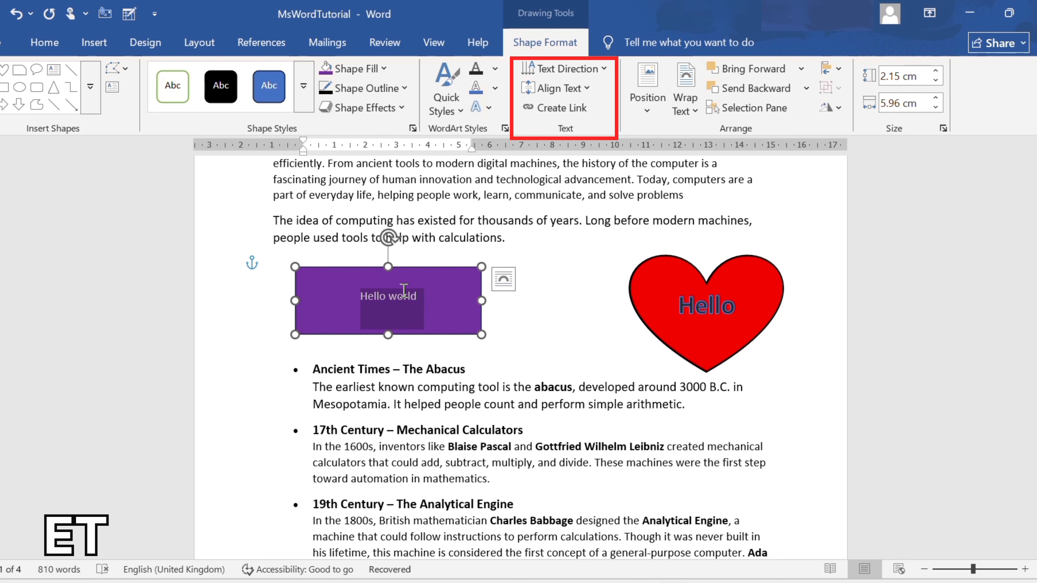
pyautogui.click(537, 237)
pyautogui.click(553, 238)
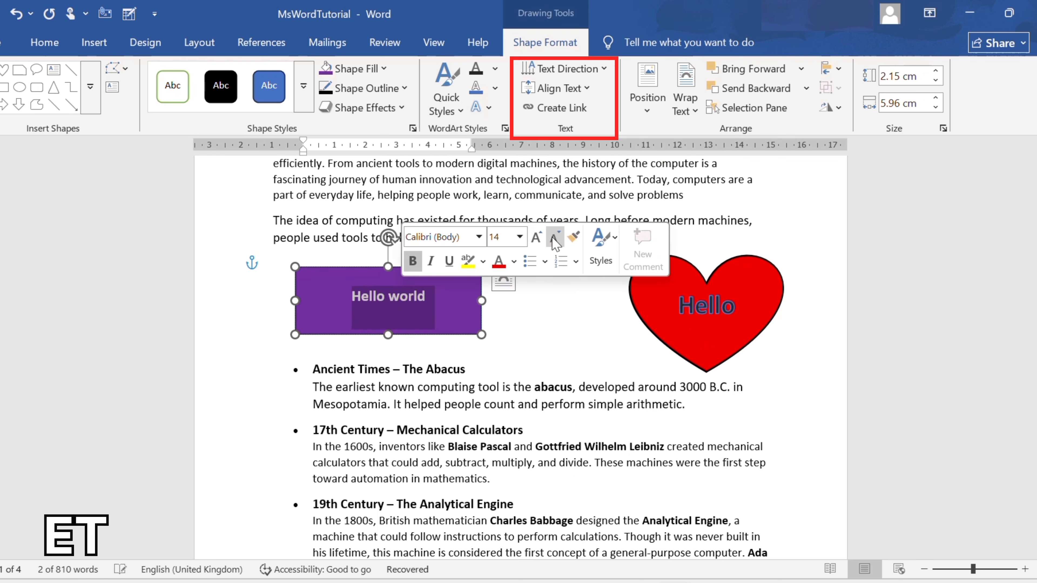
pyautogui.press('Escape')
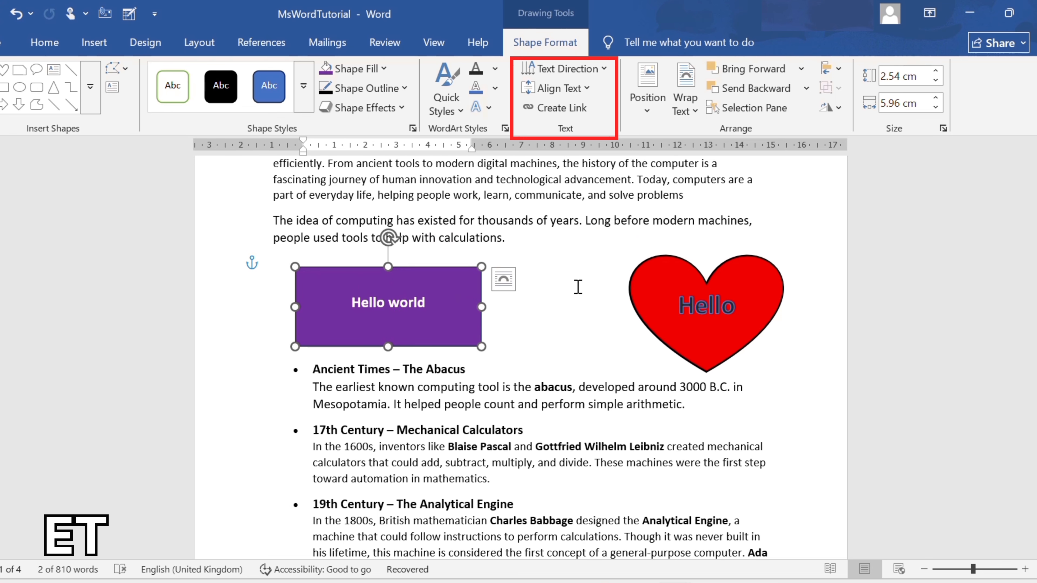
# - Try the top, middle and bottom vertical text alignments on the rectangle's "Hello world" text
pyautogui.click(411, 306)
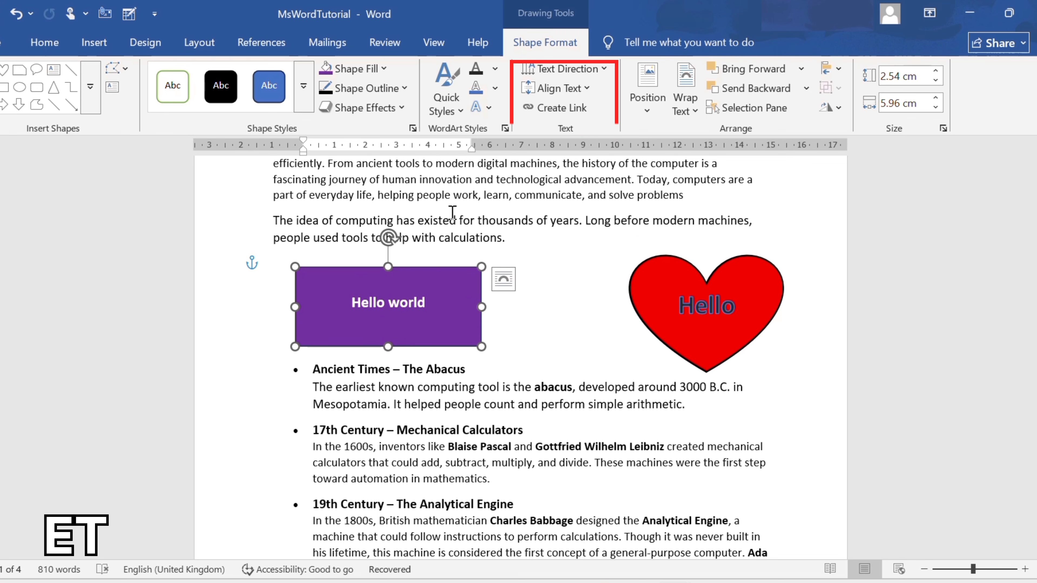
pyautogui.click(587, 89)
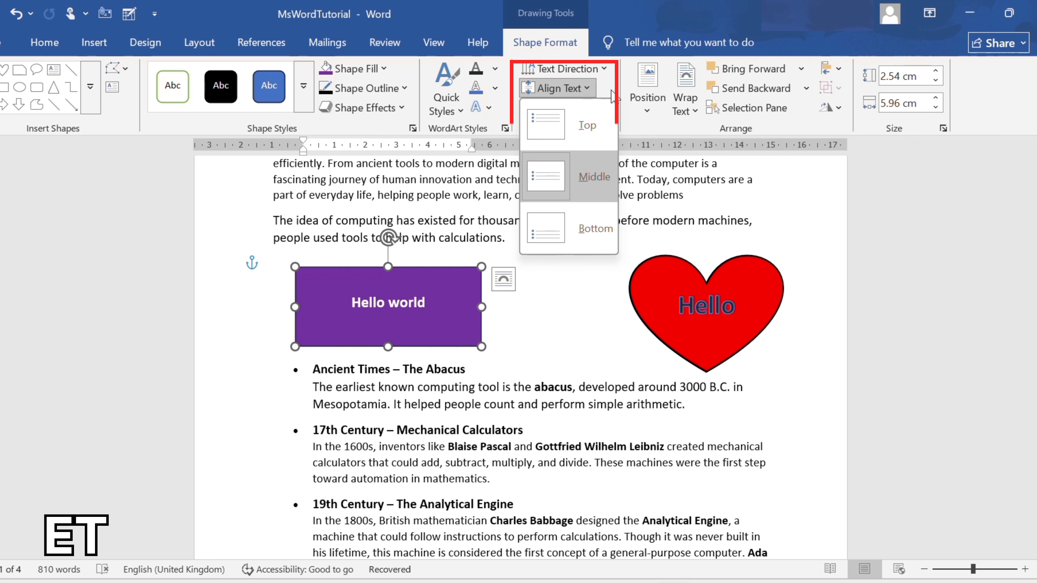
pyautogui.click(566, 133)
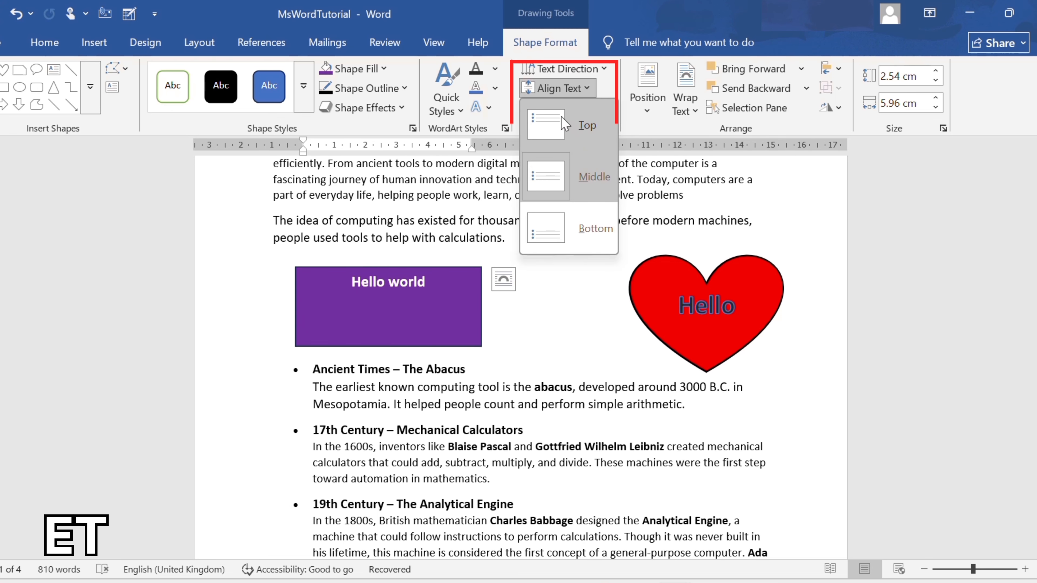
pyautogui.click(570, 89)
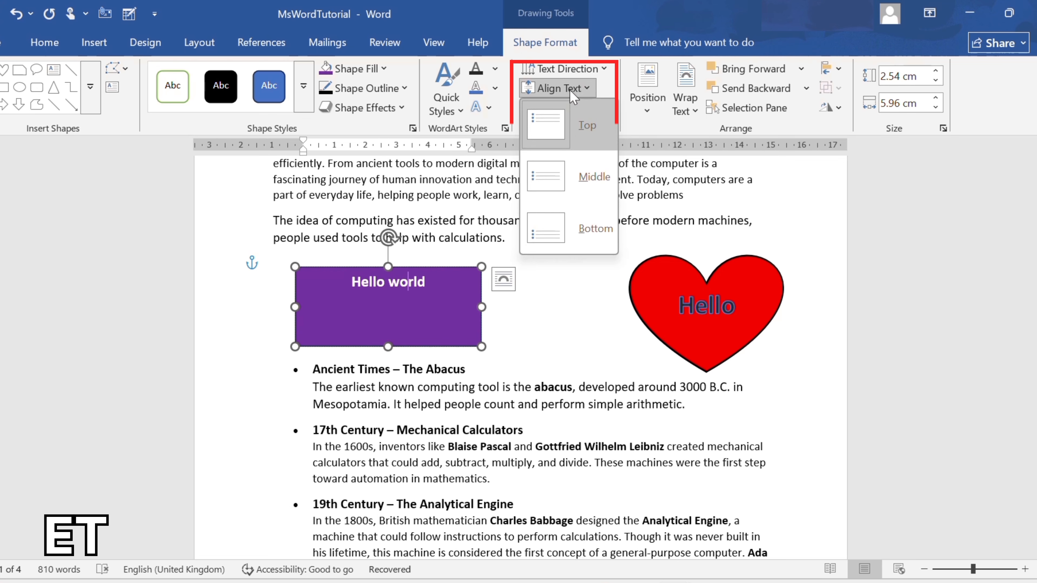
pyautogui.click(554, 175)
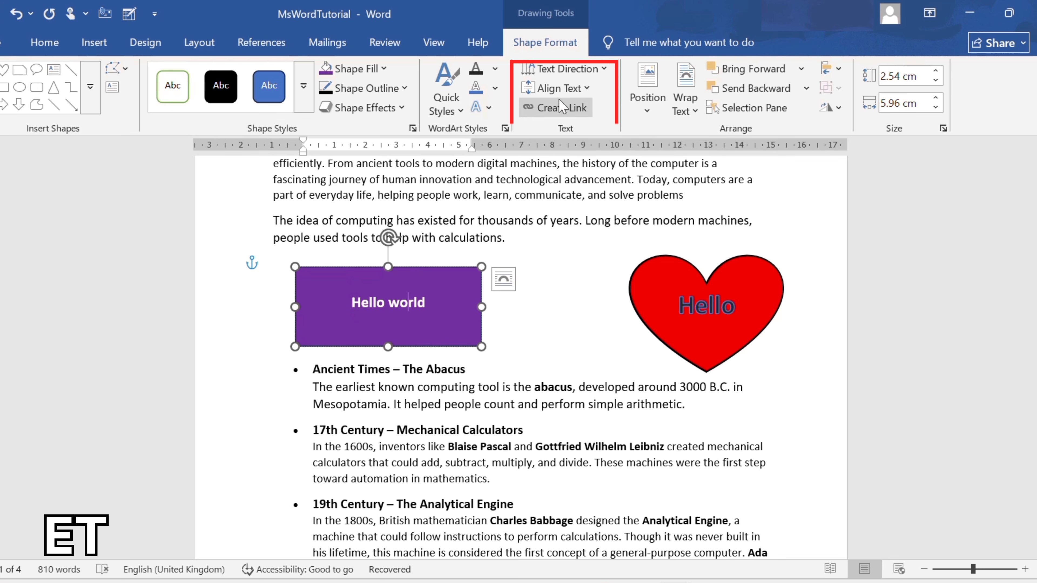
pyautogui.click(558, 89)
pyautogui.click(550, 236)
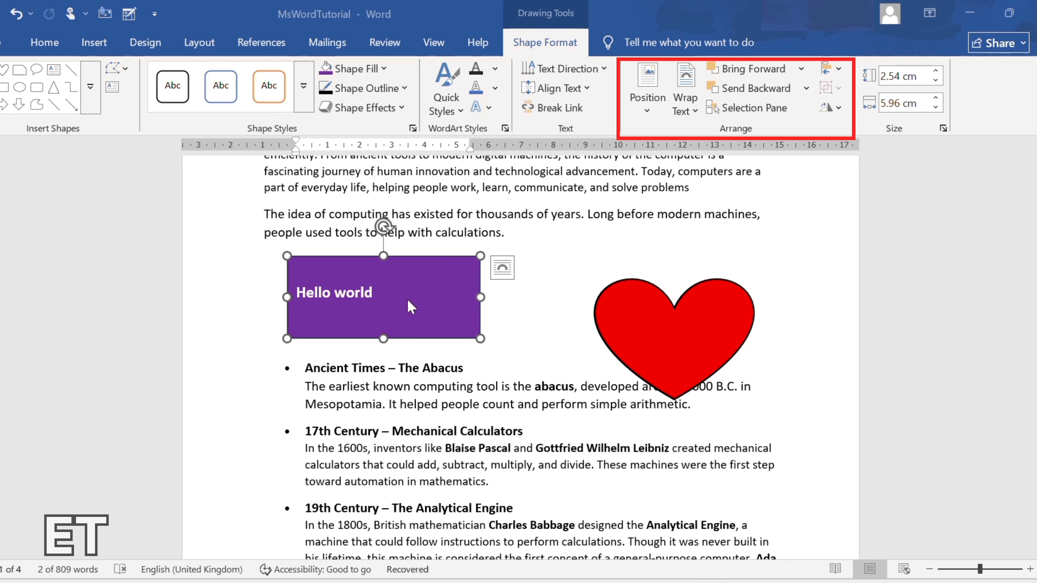
# - Review the page position presets available for the "Hello world" rectangle with the whole page in view
pyautogui.click(650, 108)
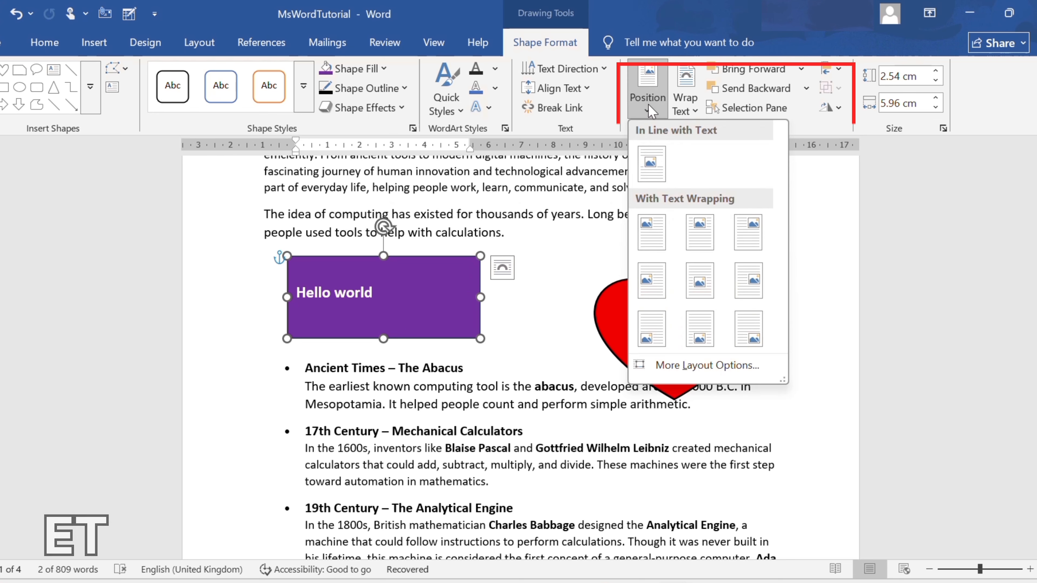
pyautogui.scroll(-5, 511, 513)
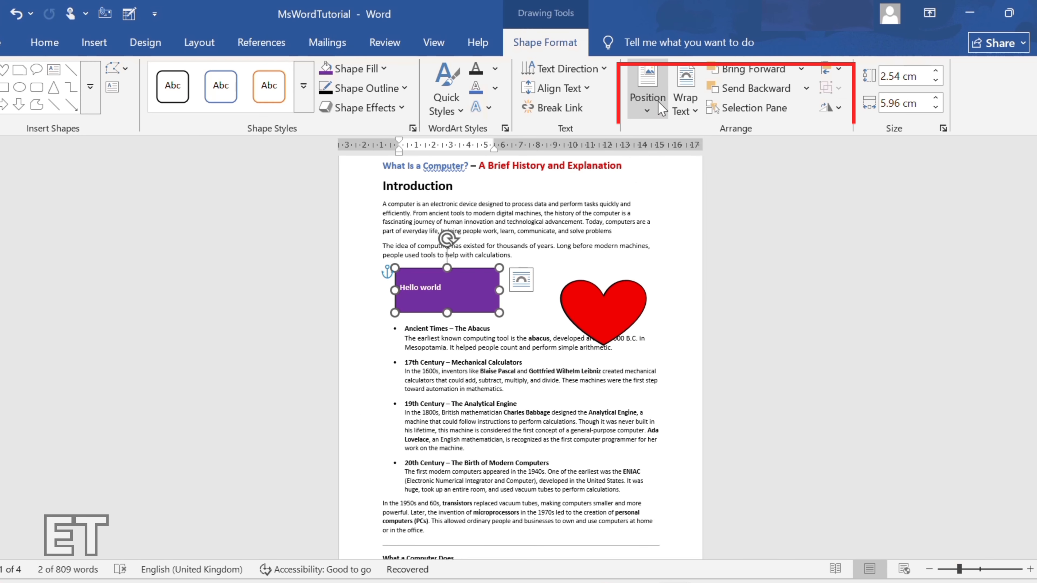
pyautogui.click(650, 113)
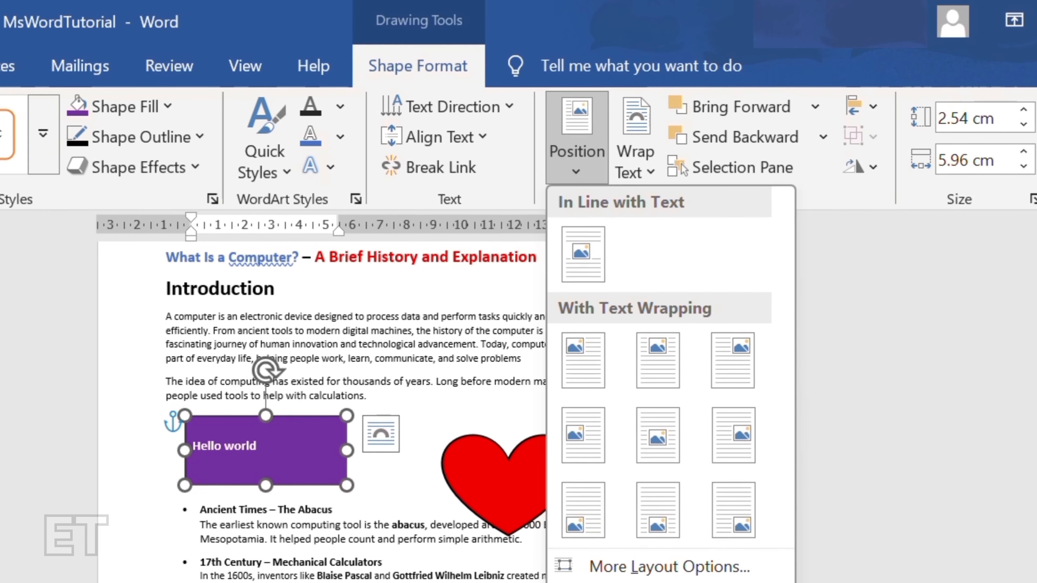
pyautogui.press('Escape')
pyautogui.press('Escape')
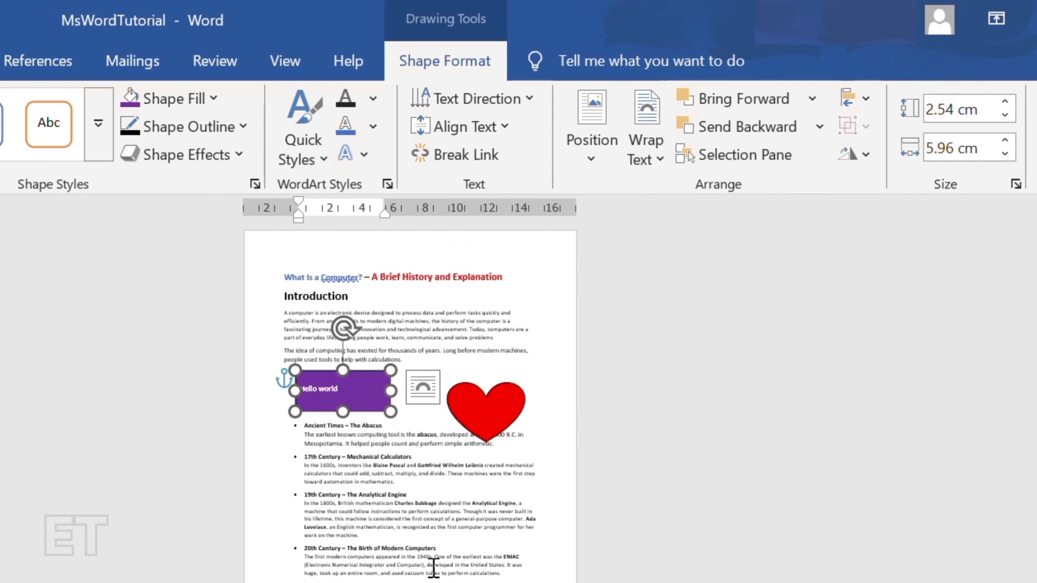
pyautogui.click(596, 141)
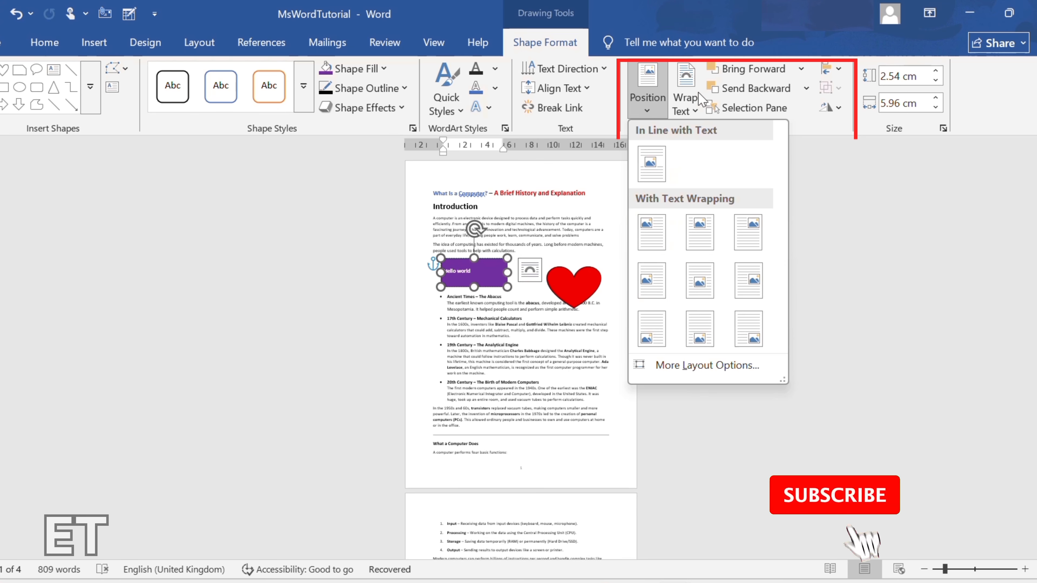
# - Review the rectangle's text wrapping options, and try moving it over the Ancient Times bullet and back above it
pyautogui.click(686, 98)
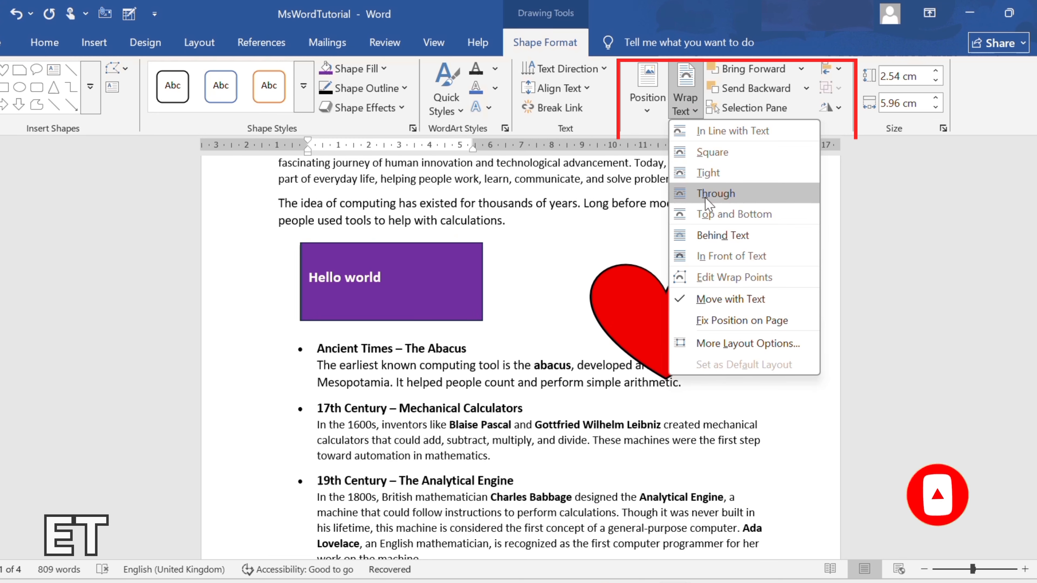
pyautogui.click(405, 273)
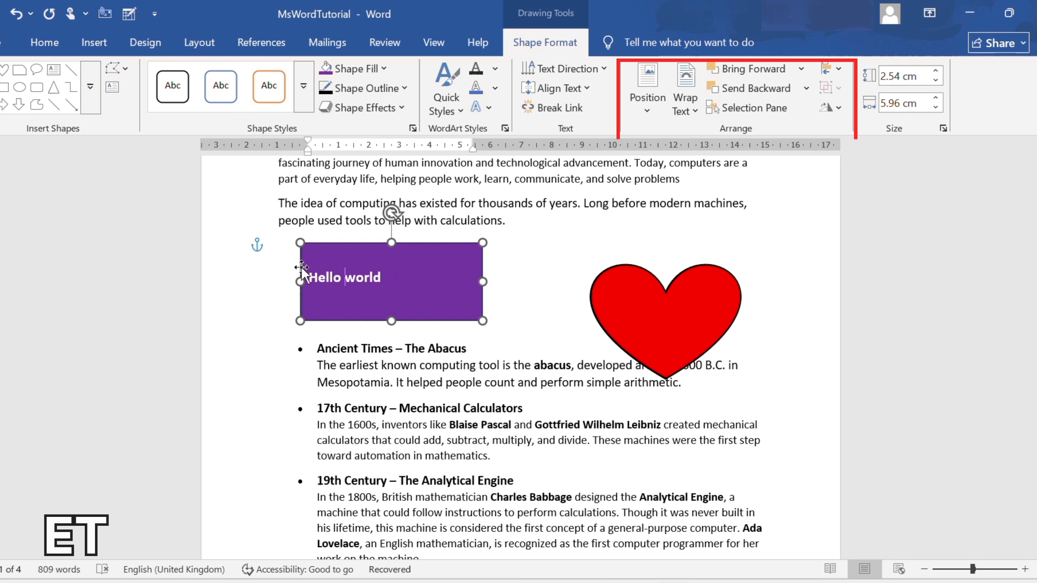
pyautogui.moveTo(301, 268); pyautogui.dragTo(306, 320)
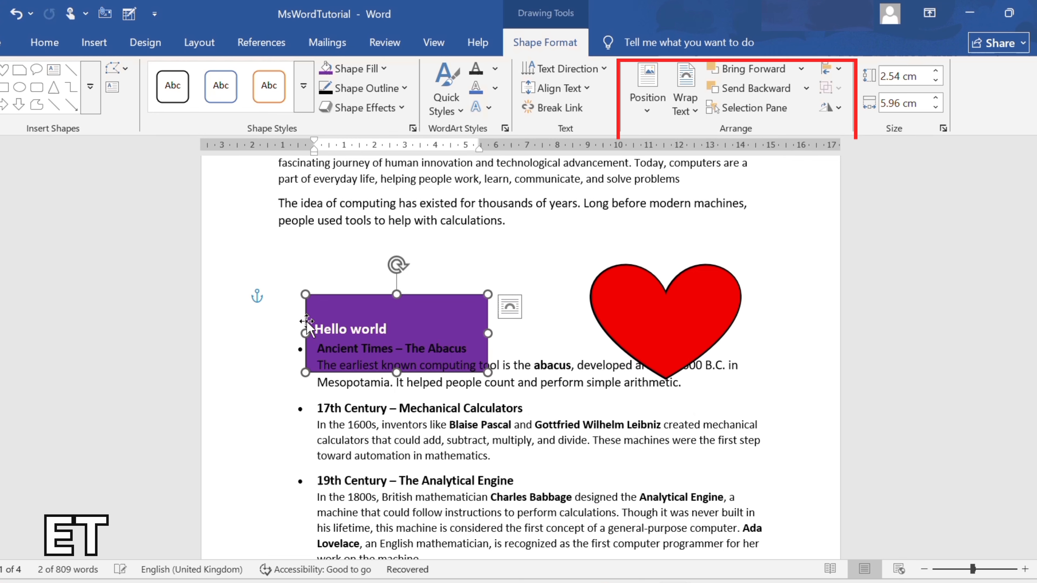
pyautogui.click(697, 103)
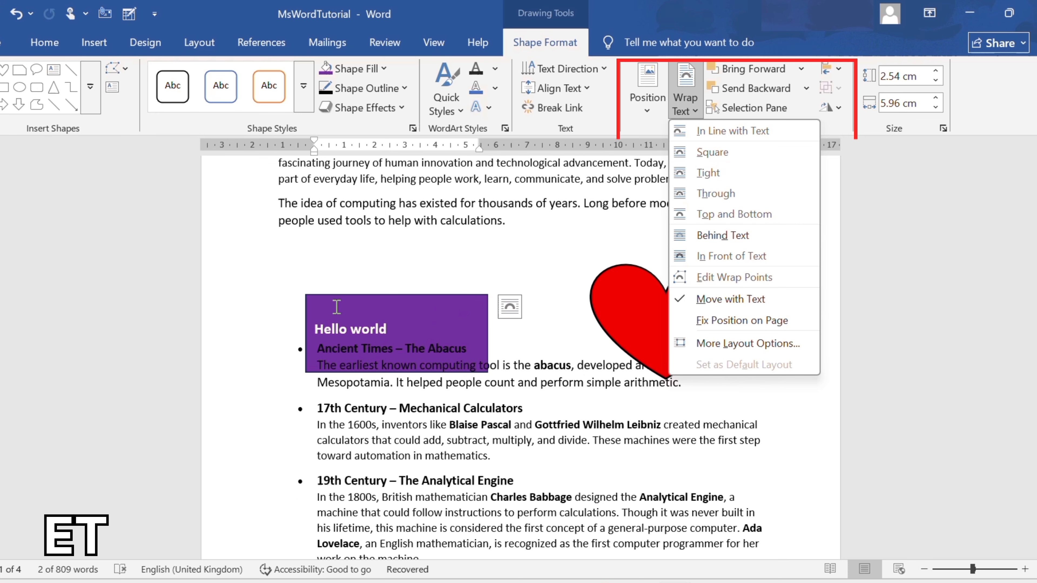
pyautogui.click(365, 308)
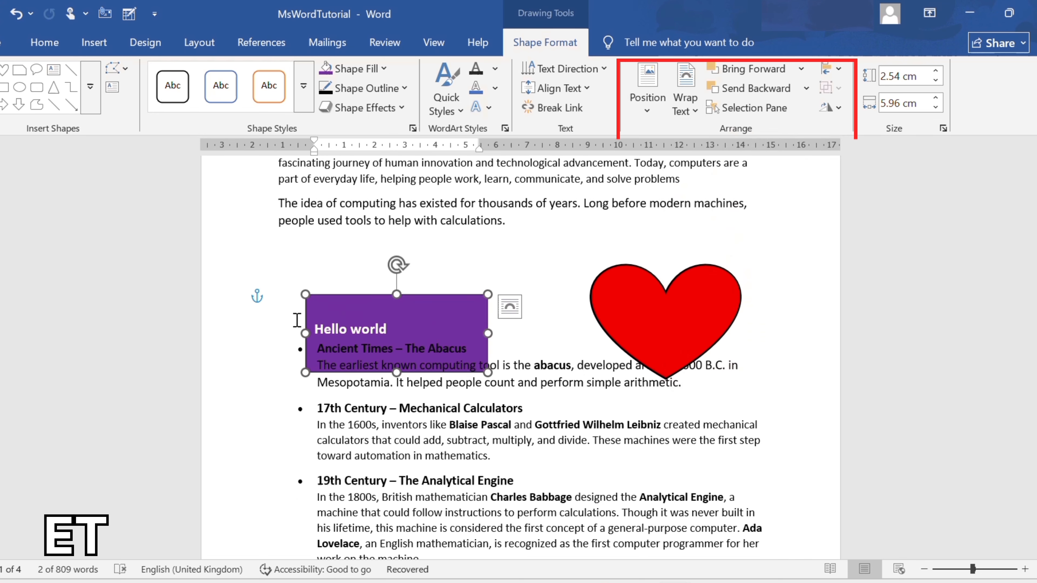
pyautogui.moveTo(304, 330); pyautogui.dragTo(313, 278)
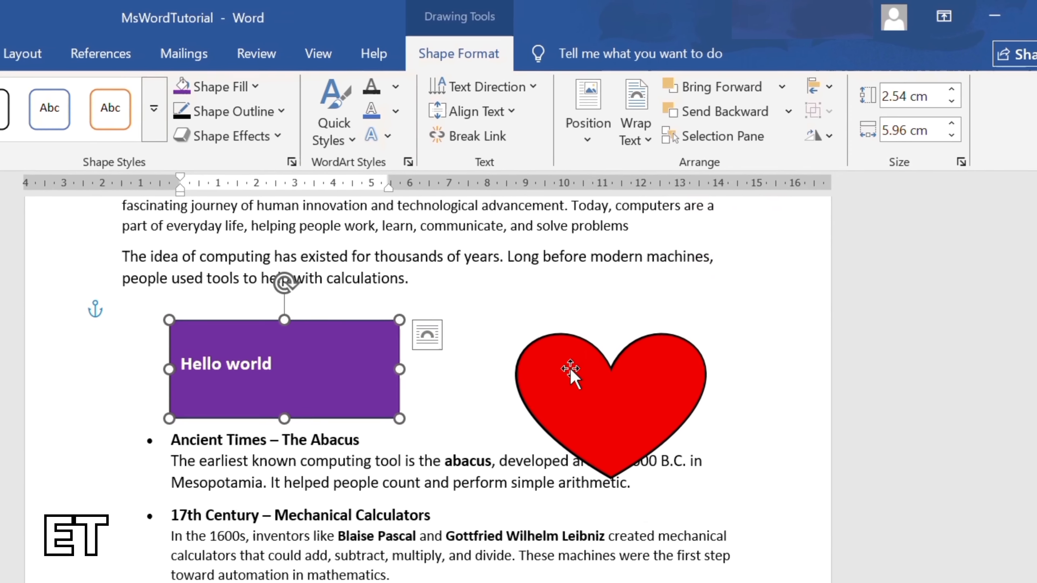
# - Move the heart up clear of the bullet text, and shift the purple rectangle right until it overlaps the heart's left side
pyautogui.click(588, 348)
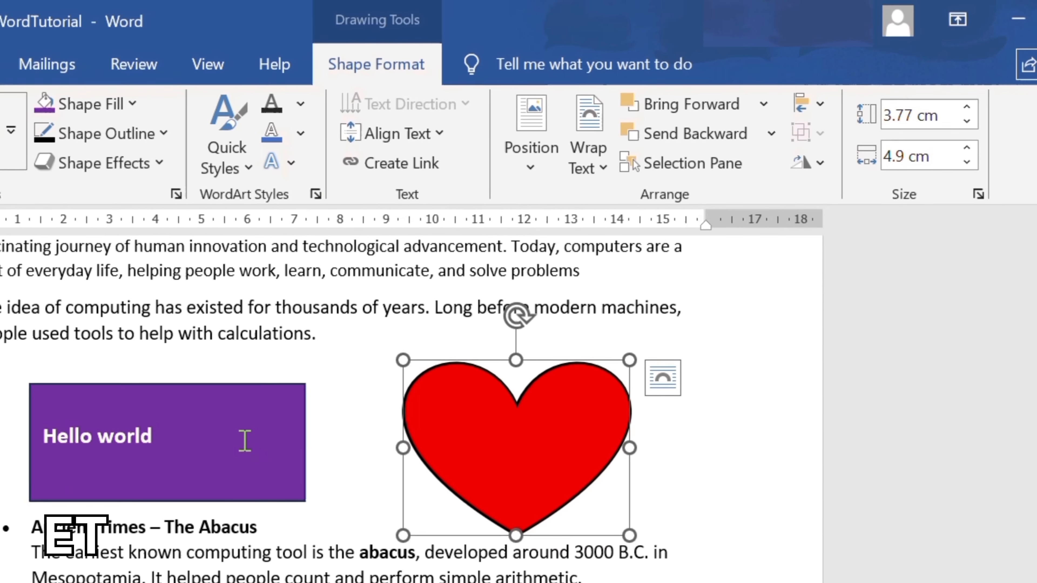
pyautogui.click(296, 431)
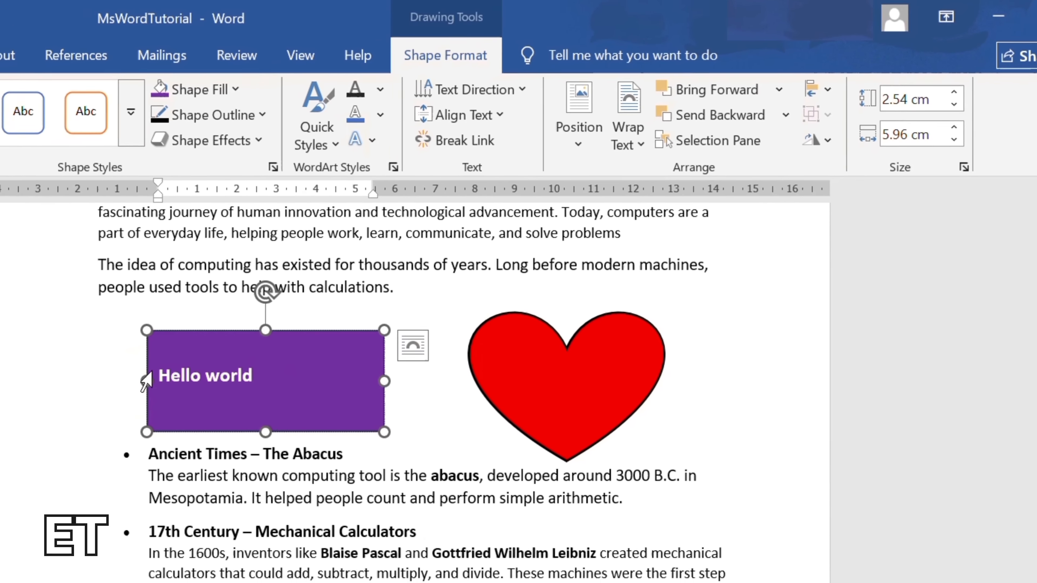
pyautogui.click(117, 374)
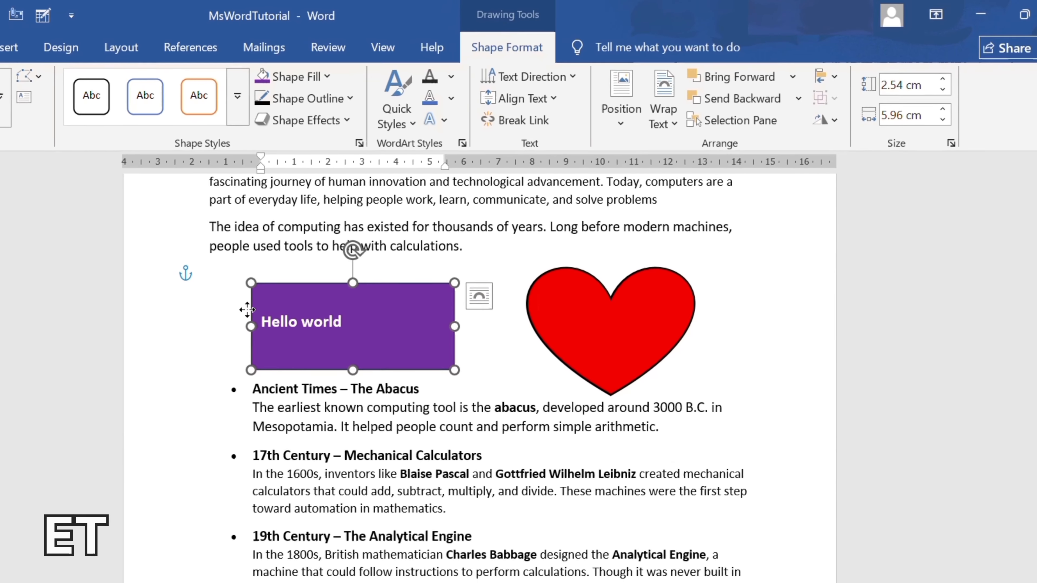
pyautogui.moveTo(314, 279); pyautogui.dragTo(422, 273)
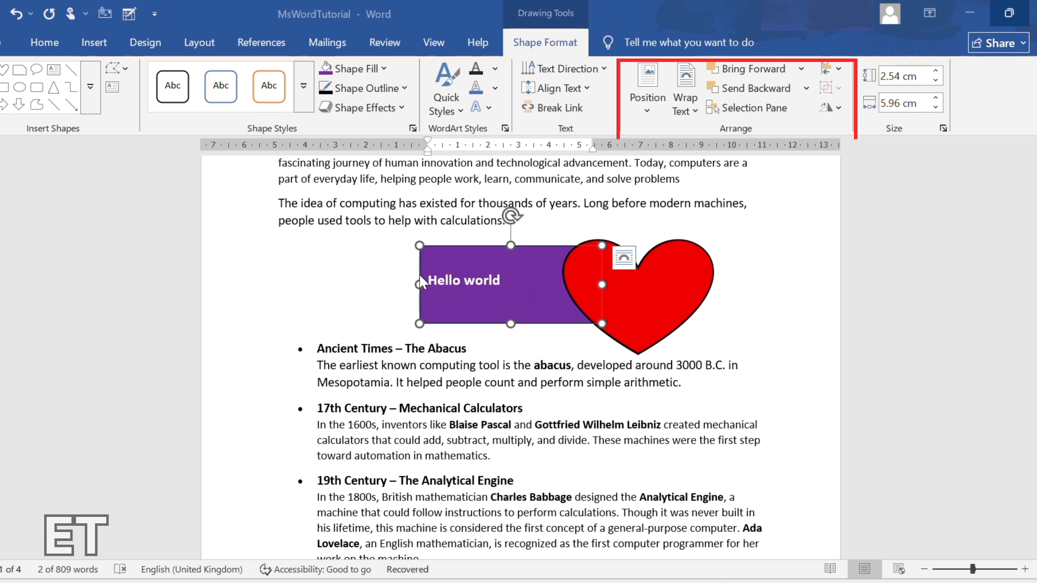
# - Bring the purple rectangle forward over the heart and widen it to about 6.75 cm
pyautogui.click(430, 265)
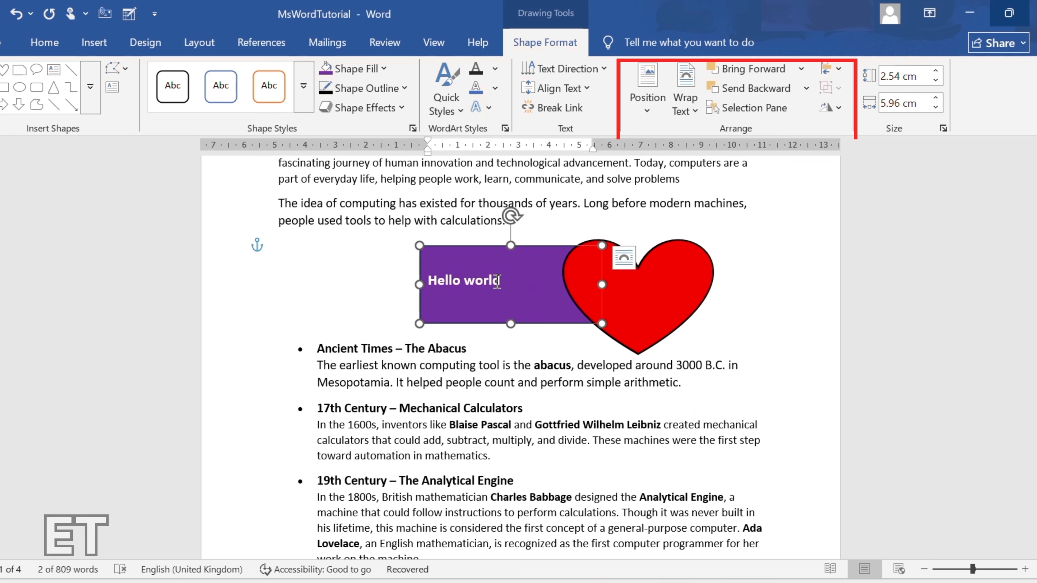
pyautogui.click(753, 69)
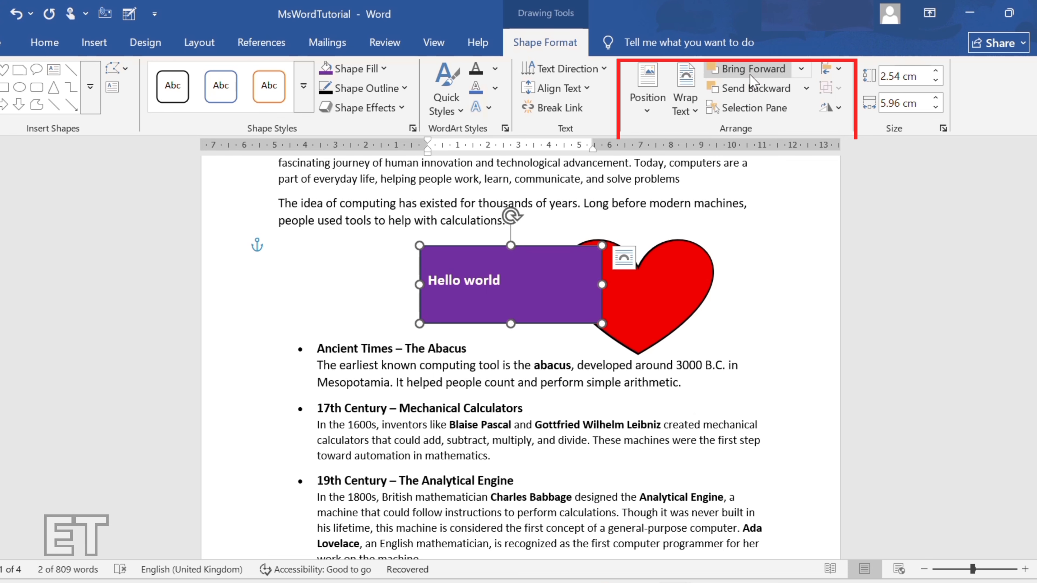
pyautogui.moveTo(602, 285); pyautogui.dragTo(628, 284)
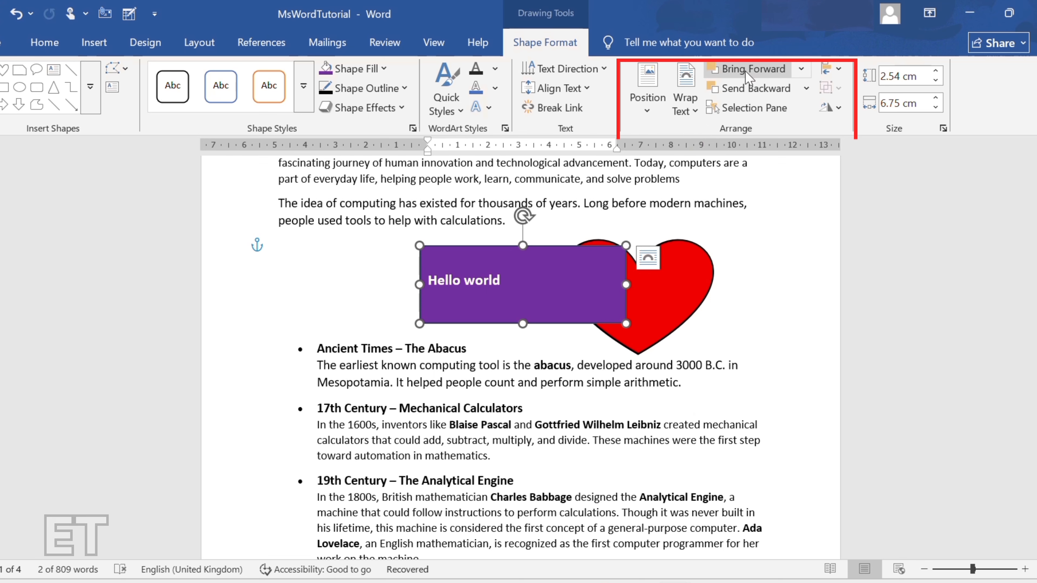
# - Send the rectangle backward behind the heart, bring it forward once, and send it backward again
pyautogui.click(754, 91)
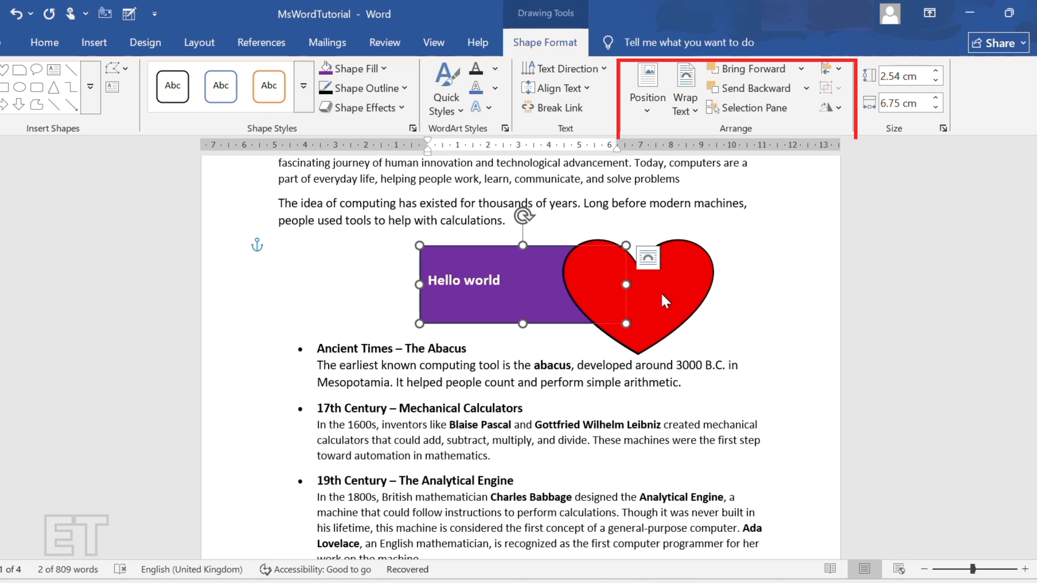
pyautogui.click(516, 283)
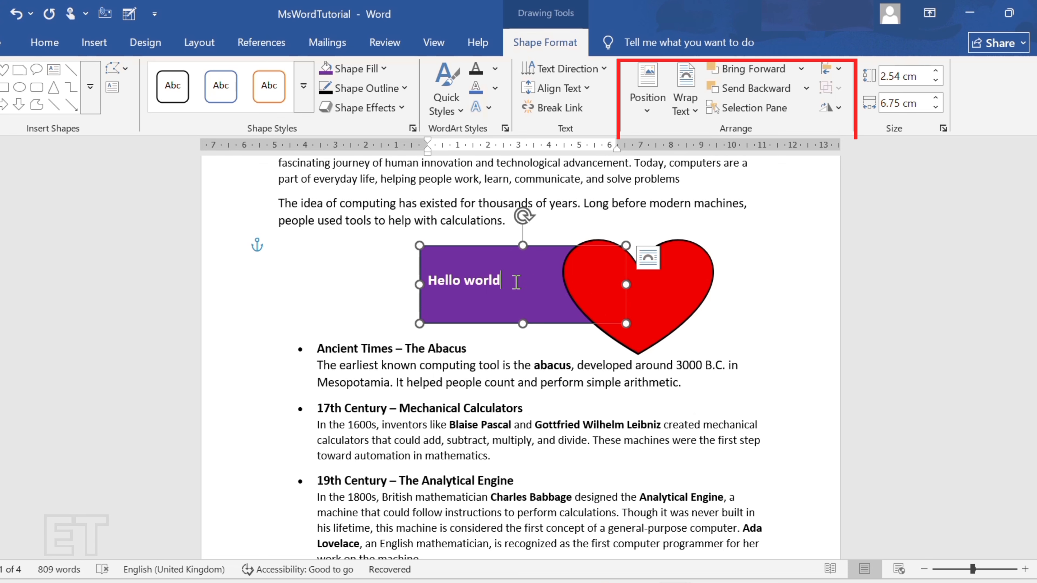
pyautogui.click(751, 73)
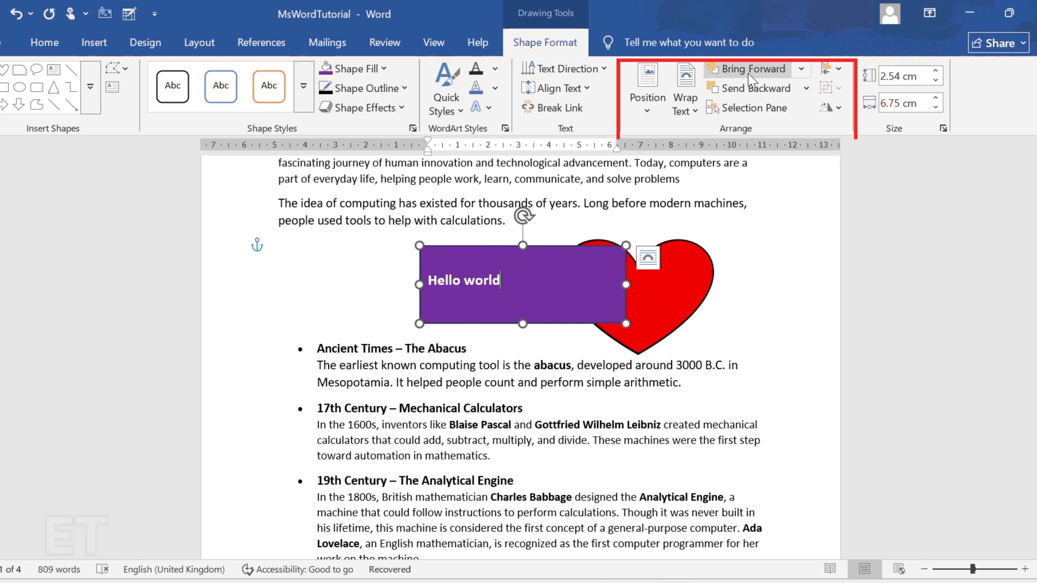
pyautogui.click(753, 88)
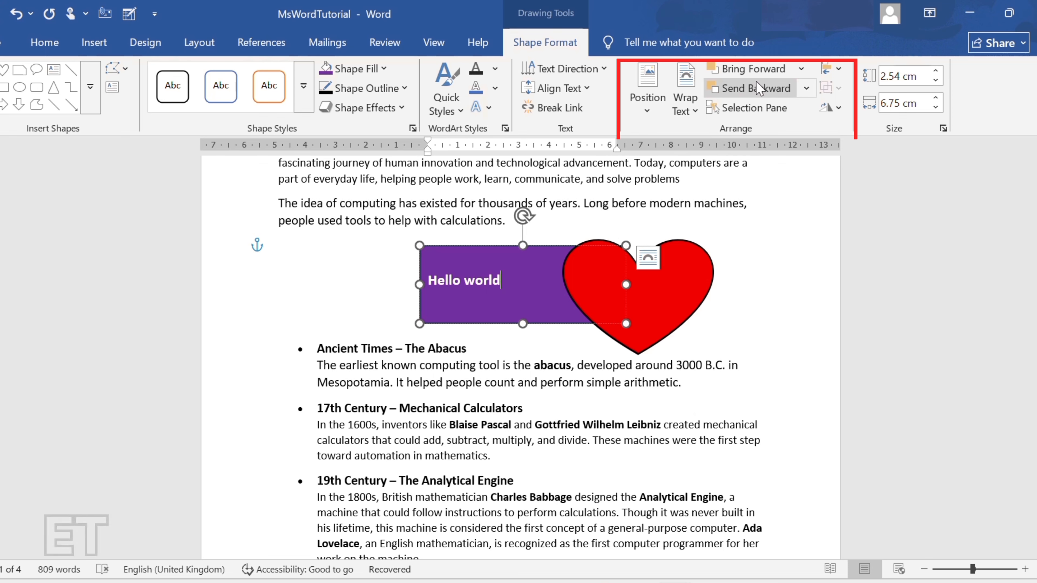
# - Using the list of document objects, hide and reshow Rectangle 2, and hide Heart 3
pyautogui.click(740, 110)
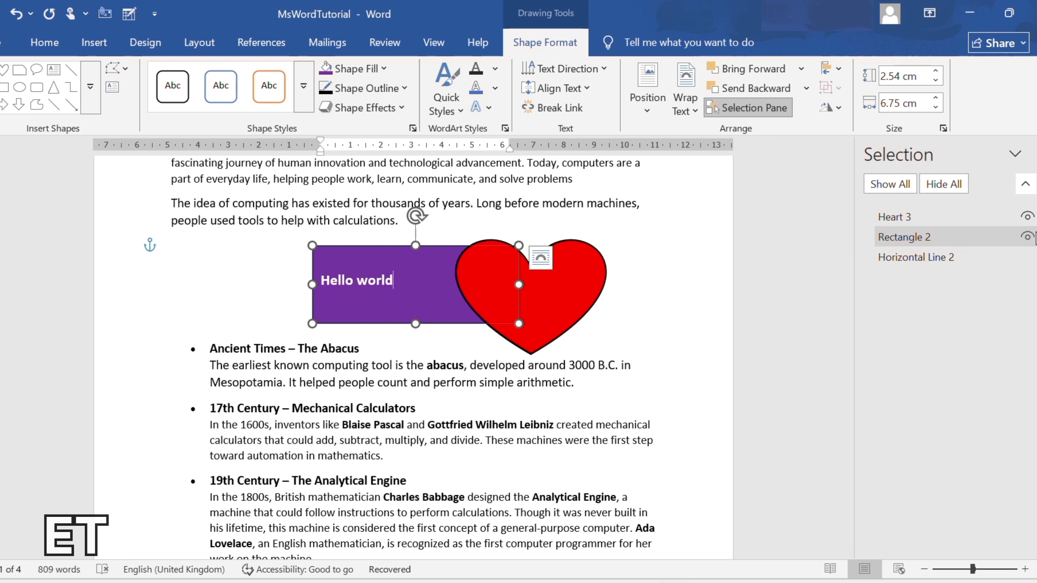
pyautogui.click(1027, 237)
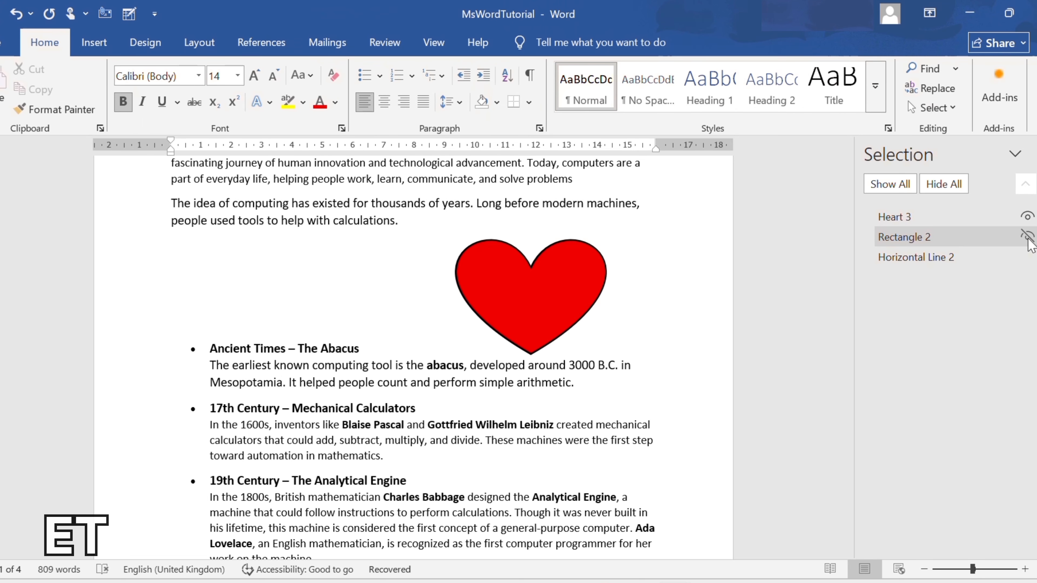
pyautogui.click(1026, 237)
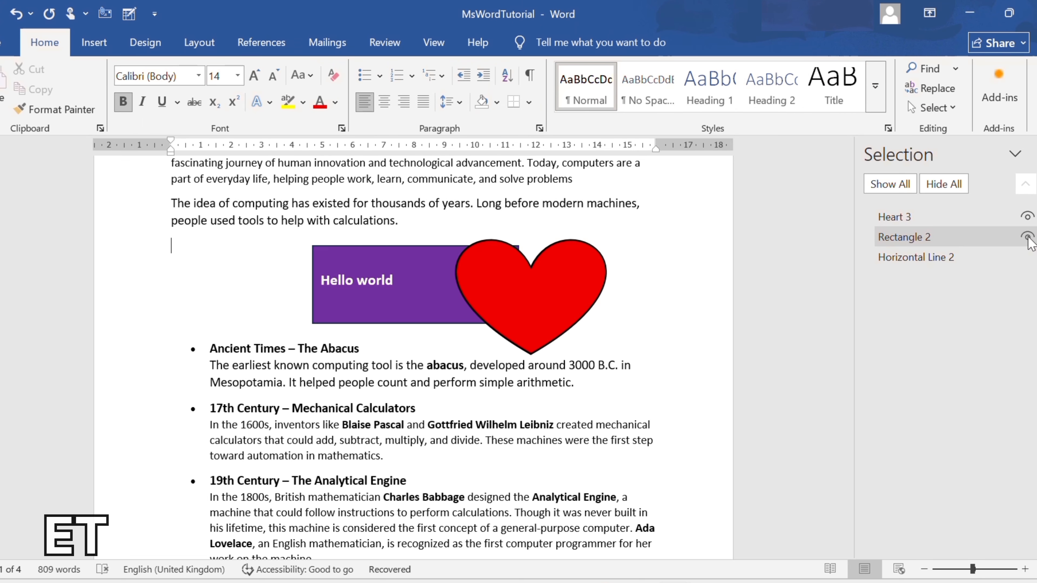
pyautogui.click(1026, 217)
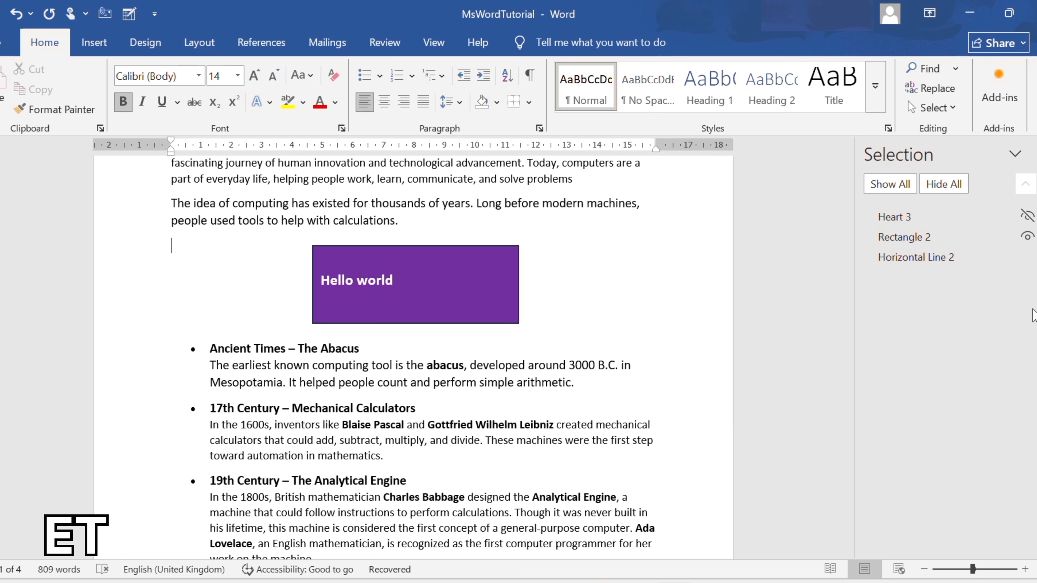
# - Hide all the listed objects, show them all again, and close the object list with Rectangle 2 selected
pyautogui.click(945, 184)
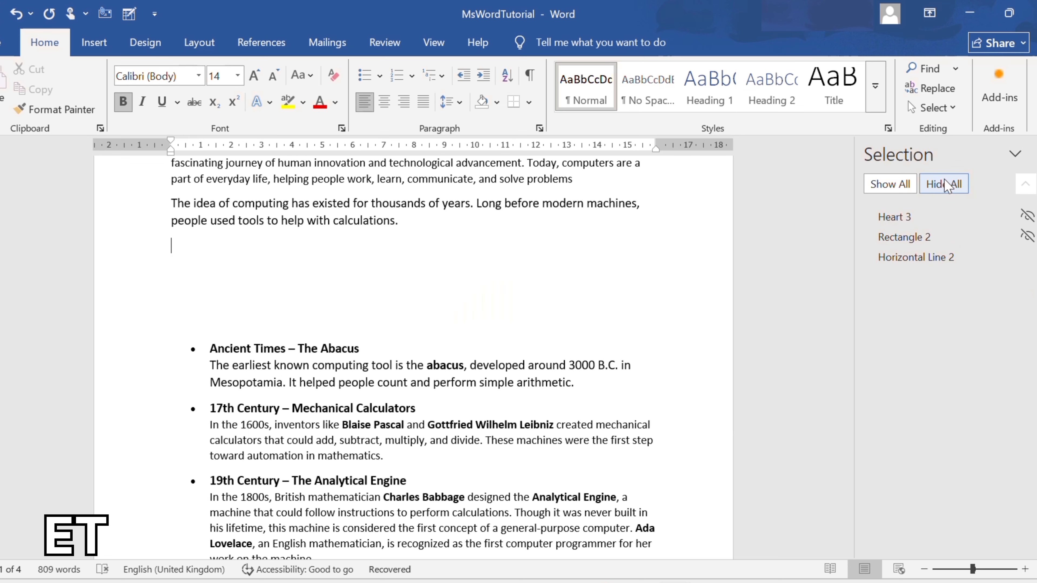
pyautogui.click(903, 189)
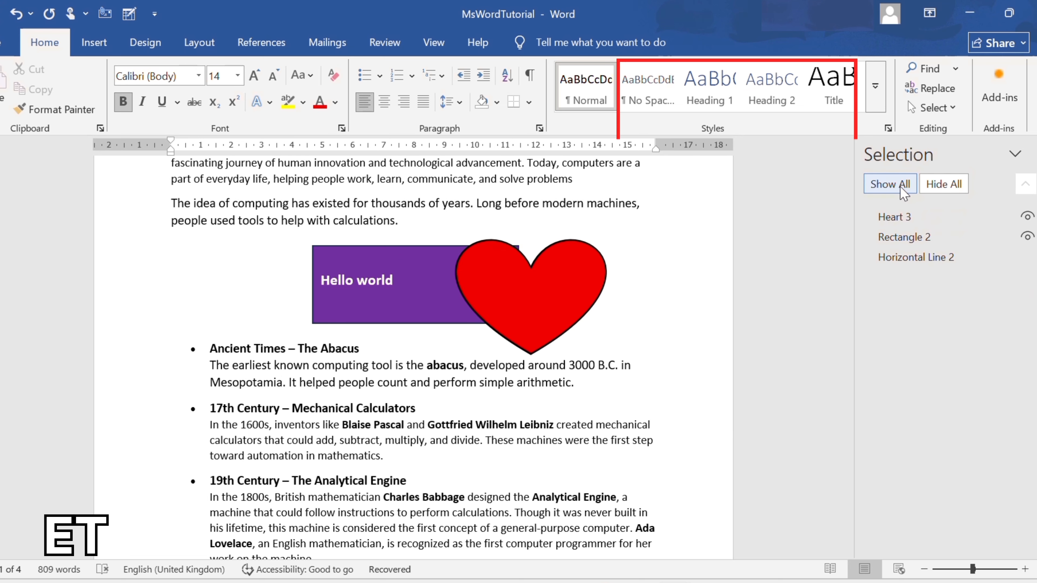
pyautogui.click(904, 237)
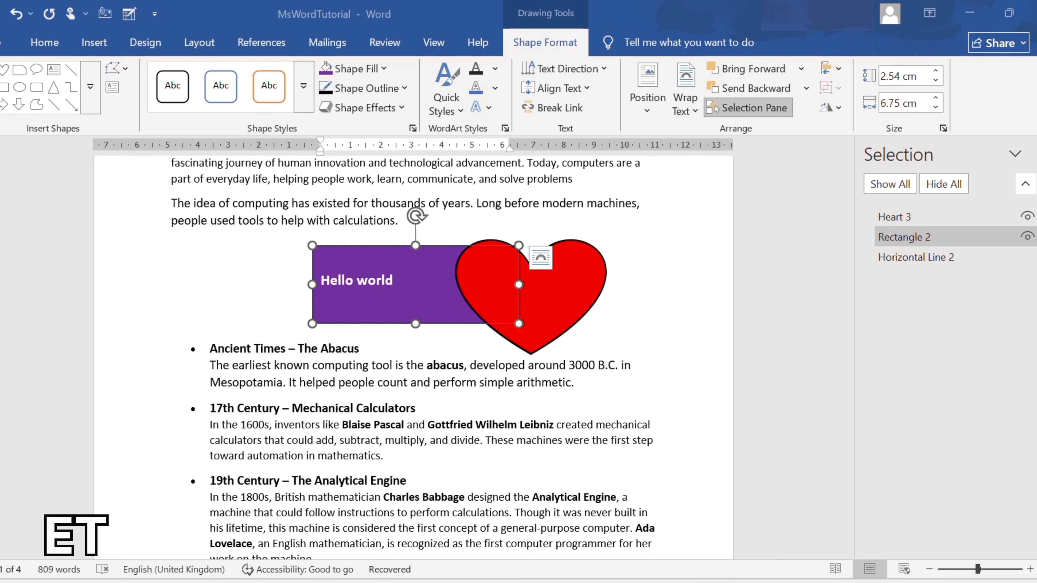
pyautogui.click(714, 109)
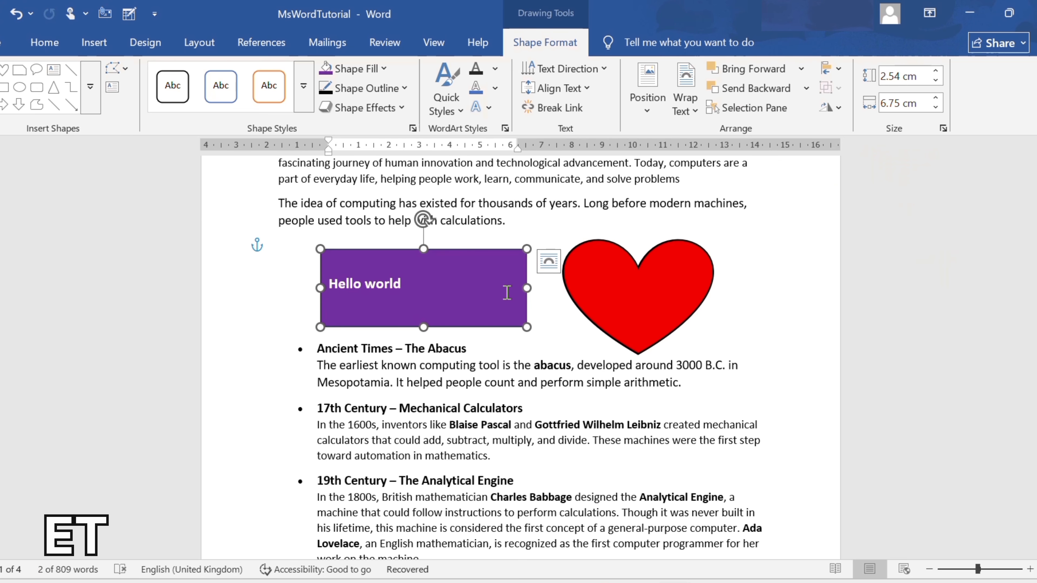
# - Align the purple rectangle to the center between the margins, and then align it to the left margin
pyautogui.click(838, 69)
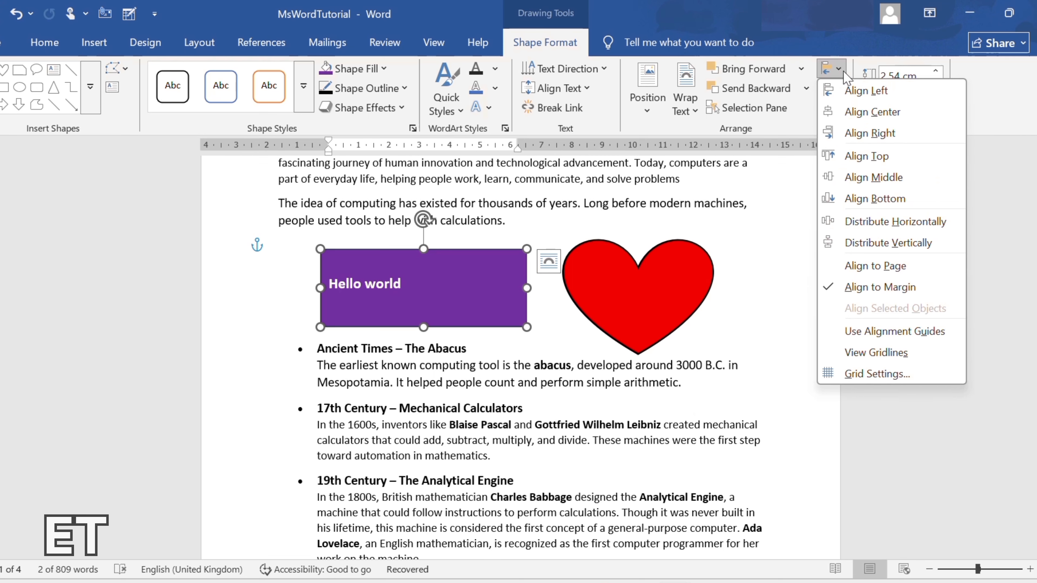
pyautogui.click(891, 113)
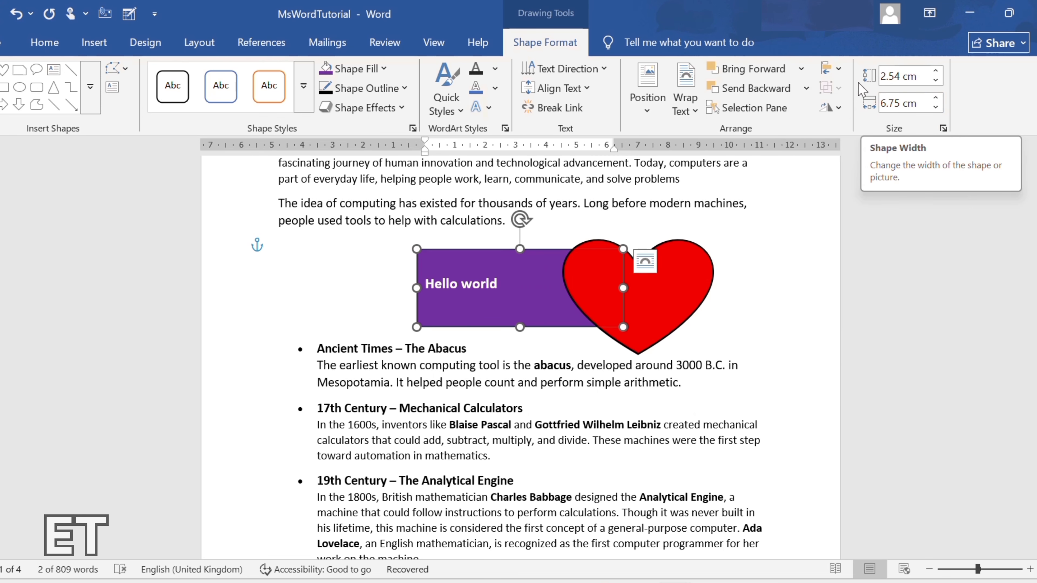
pyautogui.click(833, 70)
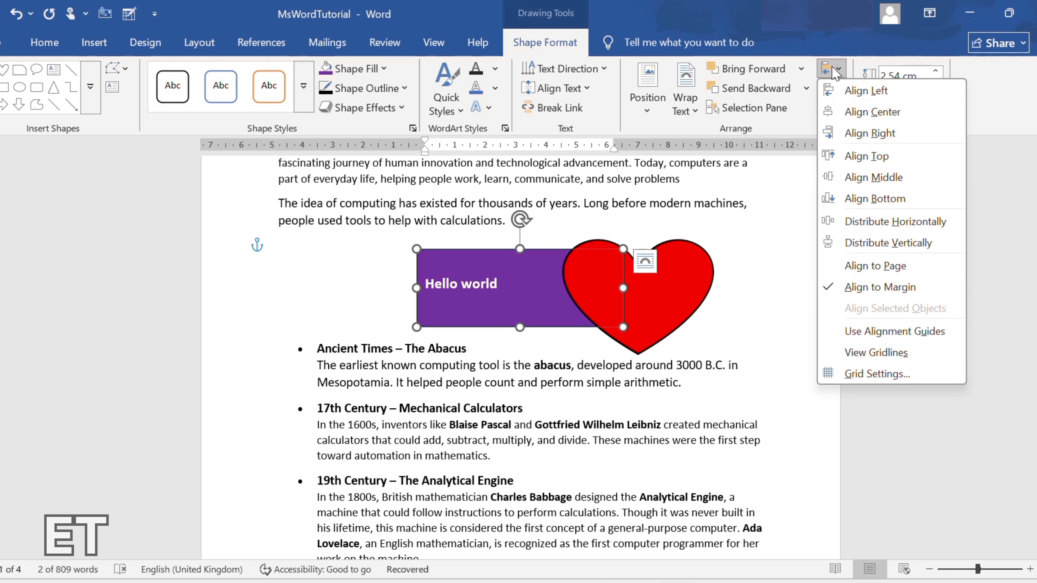
pyautogui.click(849, 97)
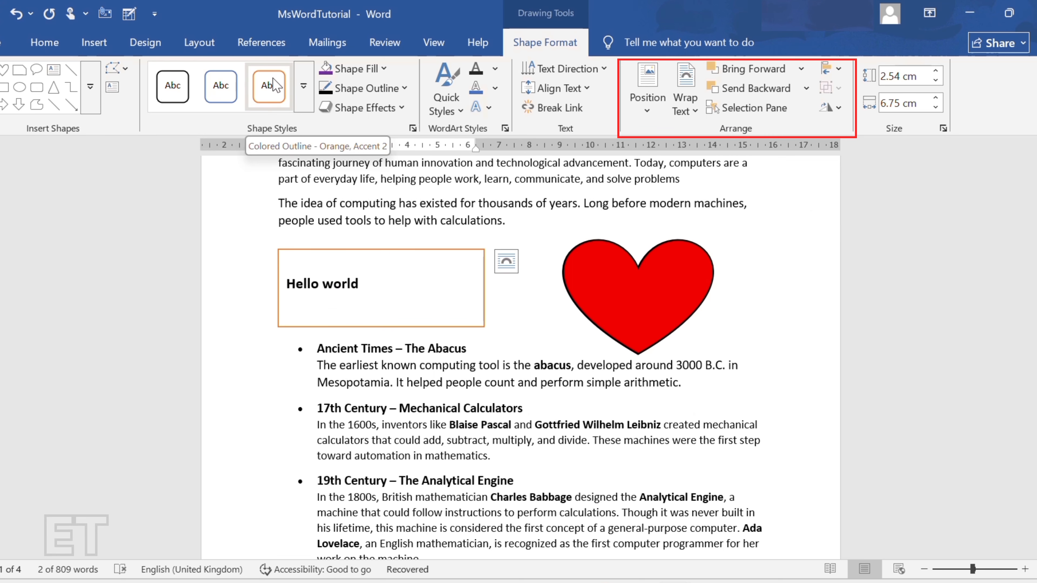
# - Apply the solid black theme style to the rectangle, and nudge it up slightly toward the paragraph above
pyautogui.click(303, 86)
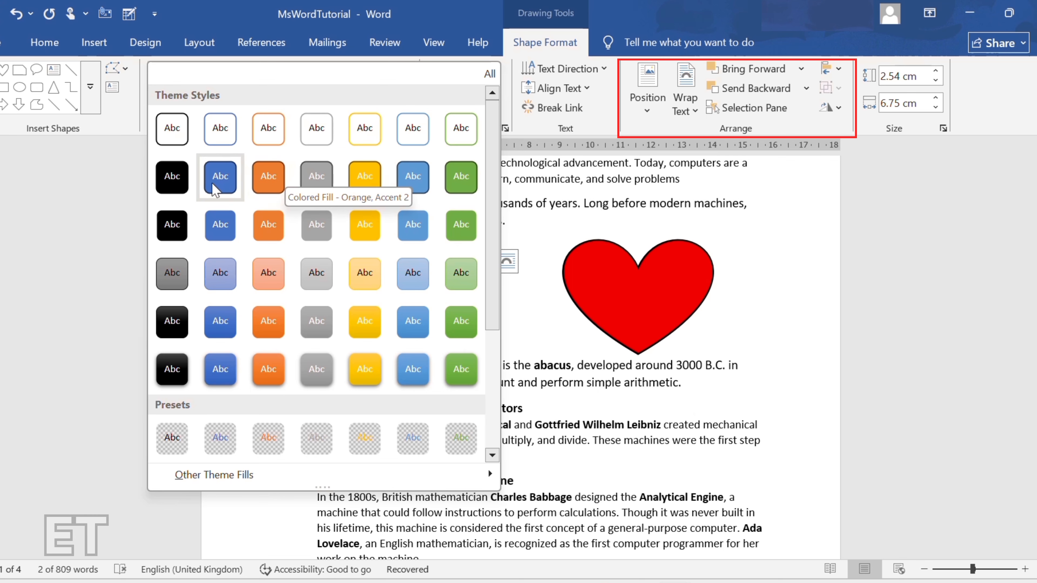
pyautogui.click(180, 186)
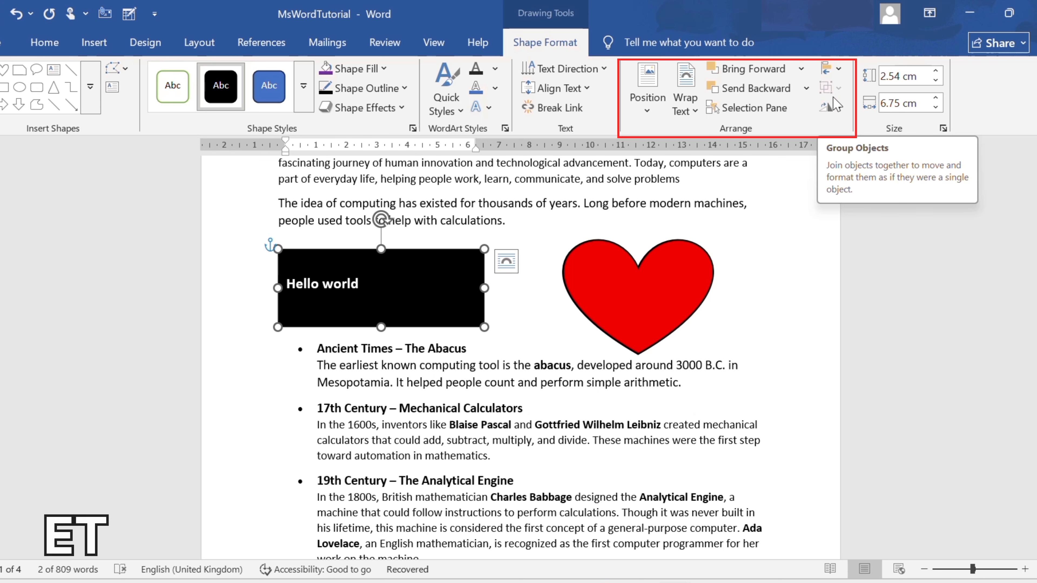
pyautogui.press('Up')
pyautogui.press('Up')
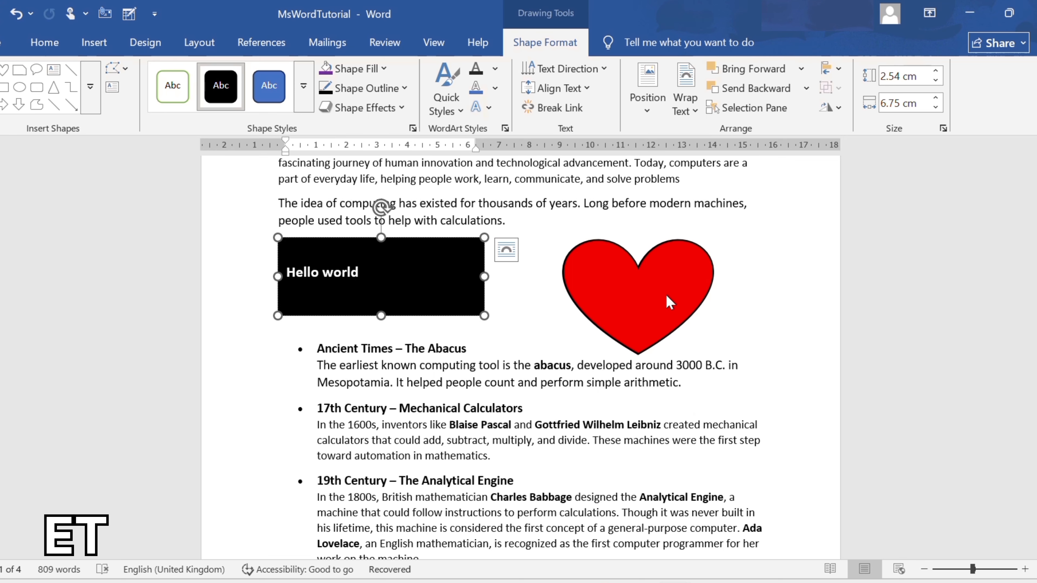
# - Group the black rectangle with the red heart, and fill the group with the standard light blue color
pyautogui.scroll(3, 675, 301)
pyautogui.keyDown('shift'); pyautogui.click(678, 378); pyautogui.keyUp('shift')
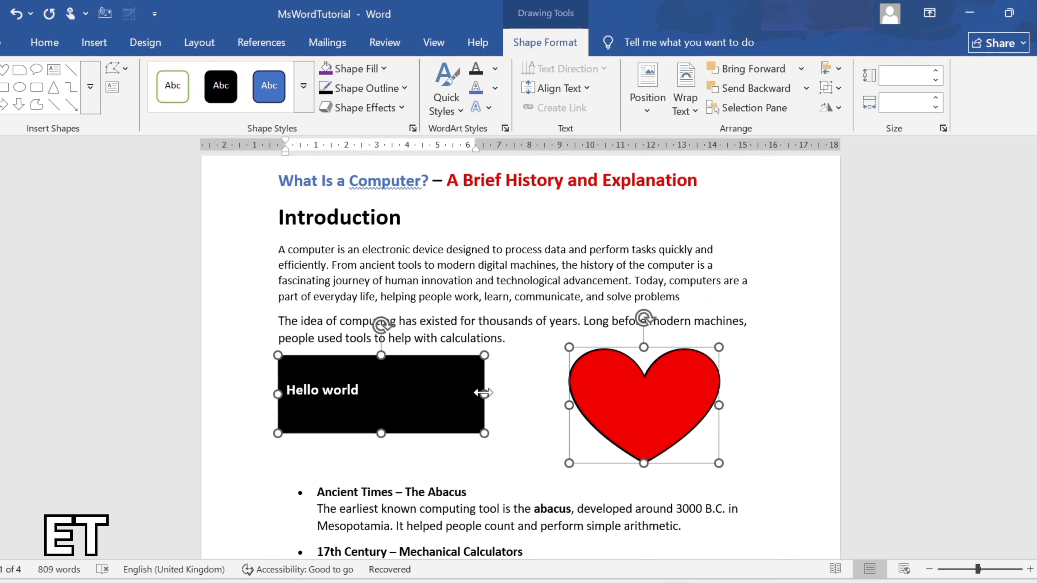
pyautogui.click(839, 90)
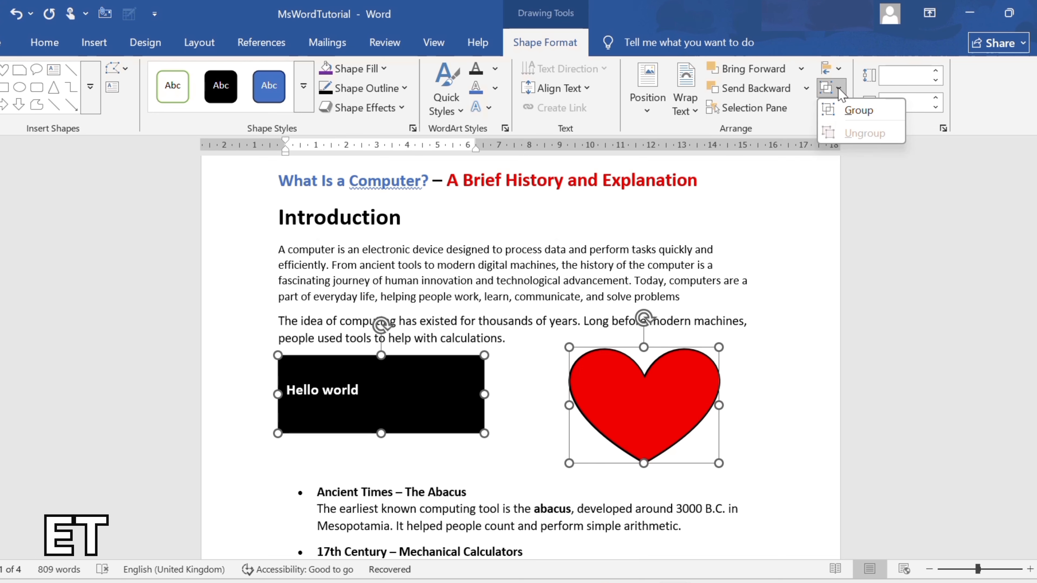
pyautogui.click(858, 111)
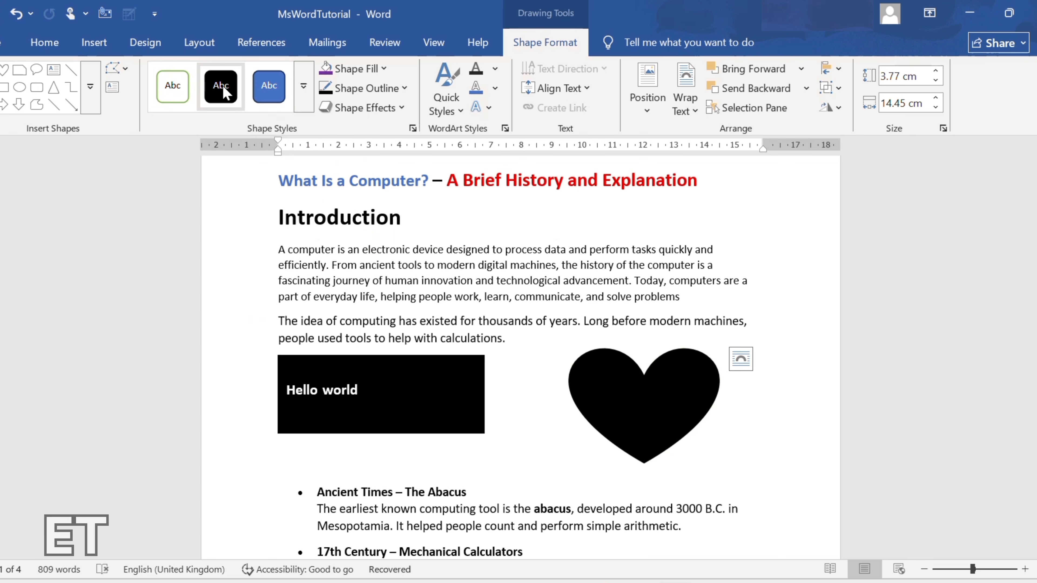
pyautogui.click(384, 69)
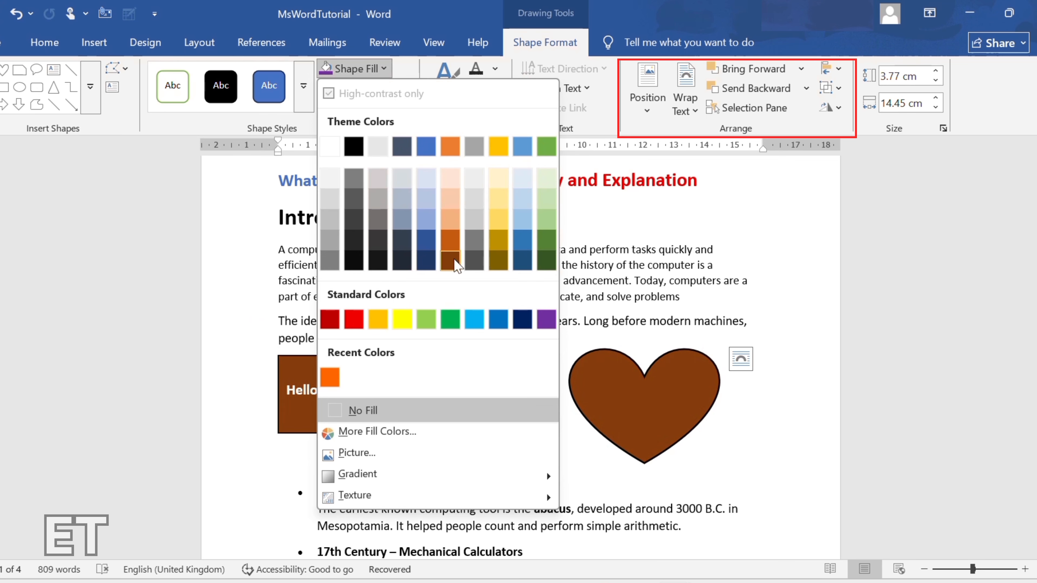
pyautogui.click(479, 319)
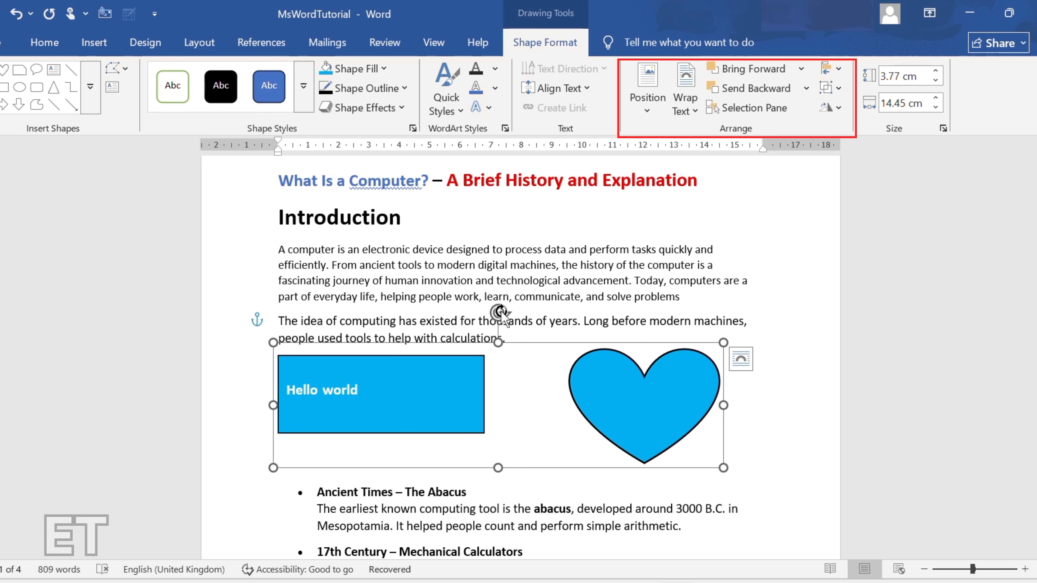
# - Rotate the grouped shapes clockwise using the detailed rotation options, and undo the rotation
pyautogui.click(839, 112)
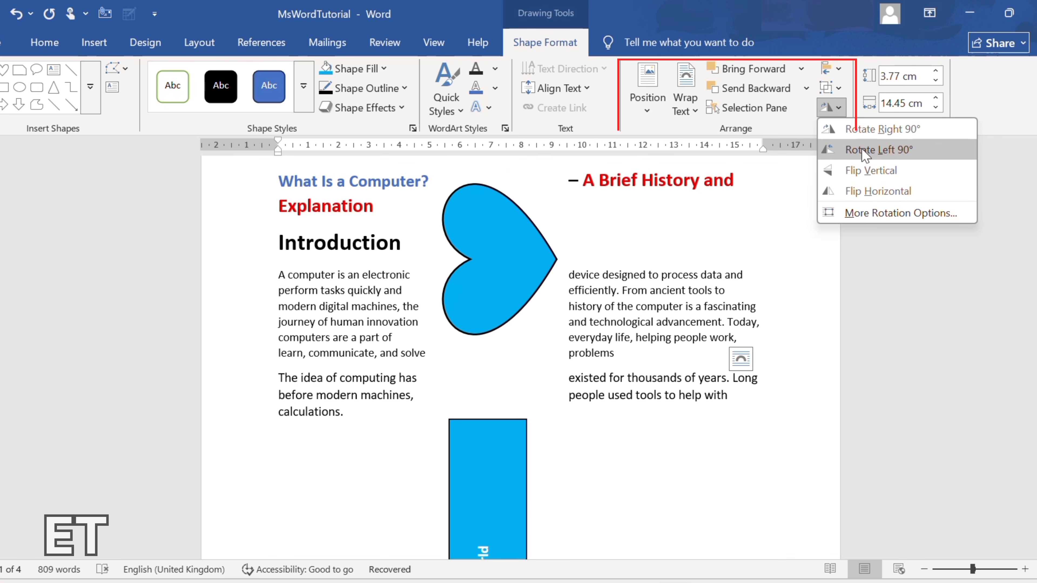
pyautogui.click(957, 569)
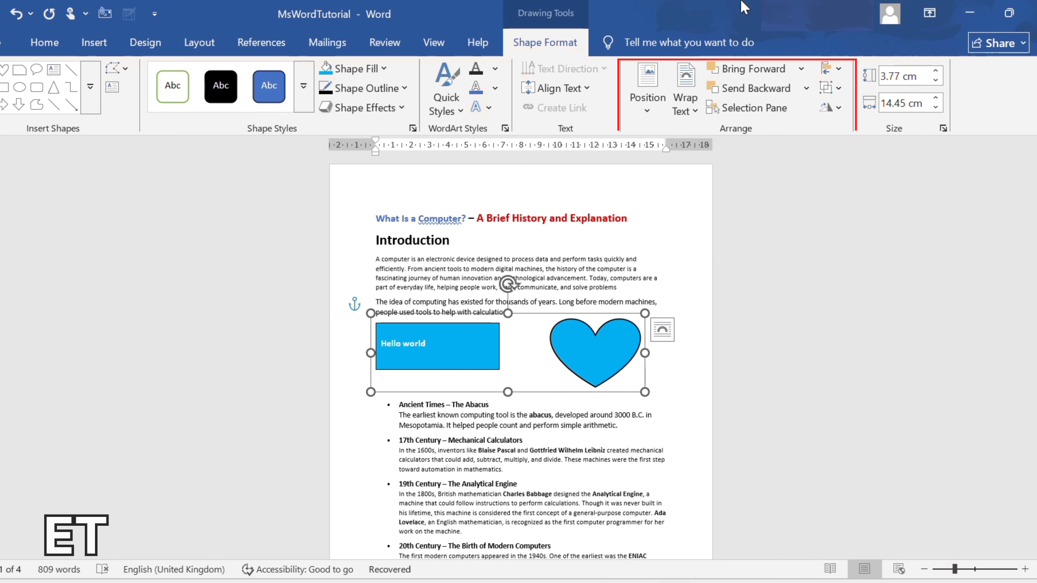
pyautogui.click(837, 108)
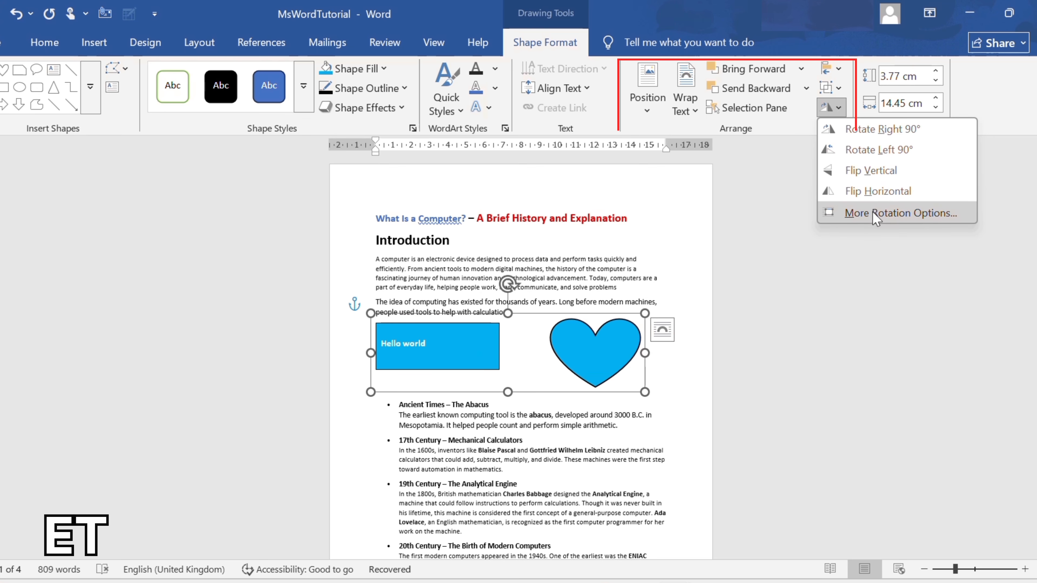
pyautogui.click(874, 215)
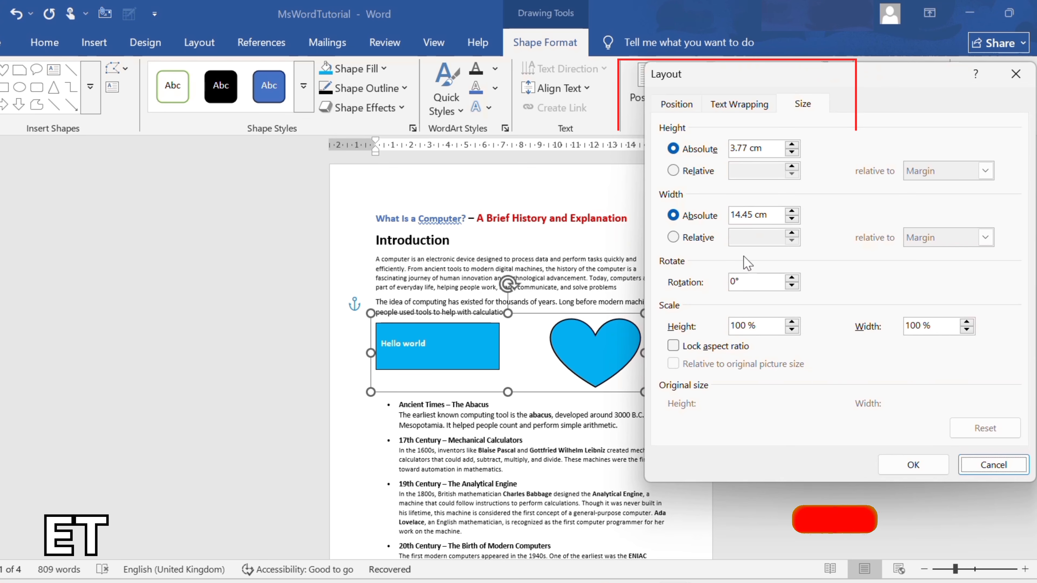
pyautogui.click(792, 278)
pyautogui.click(792, 278)
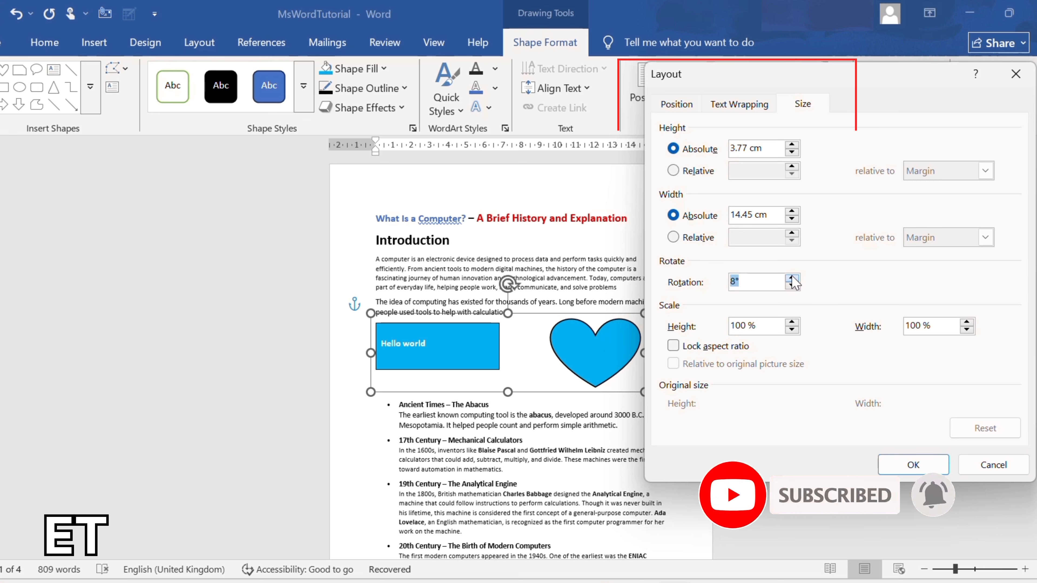
pyautogui.click(913, 464)
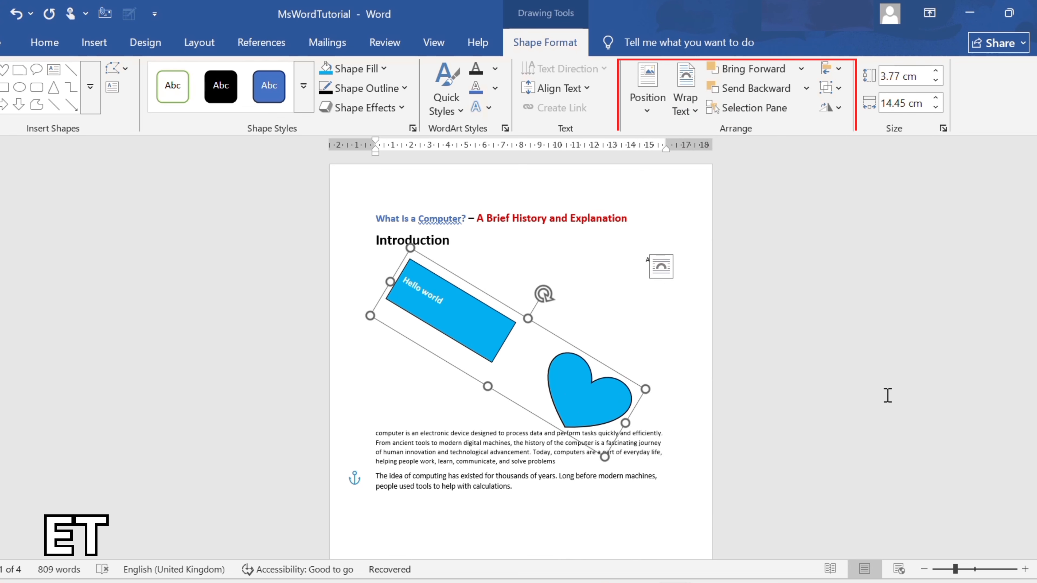
pyautogui.hotkey('ctrl', 'z')
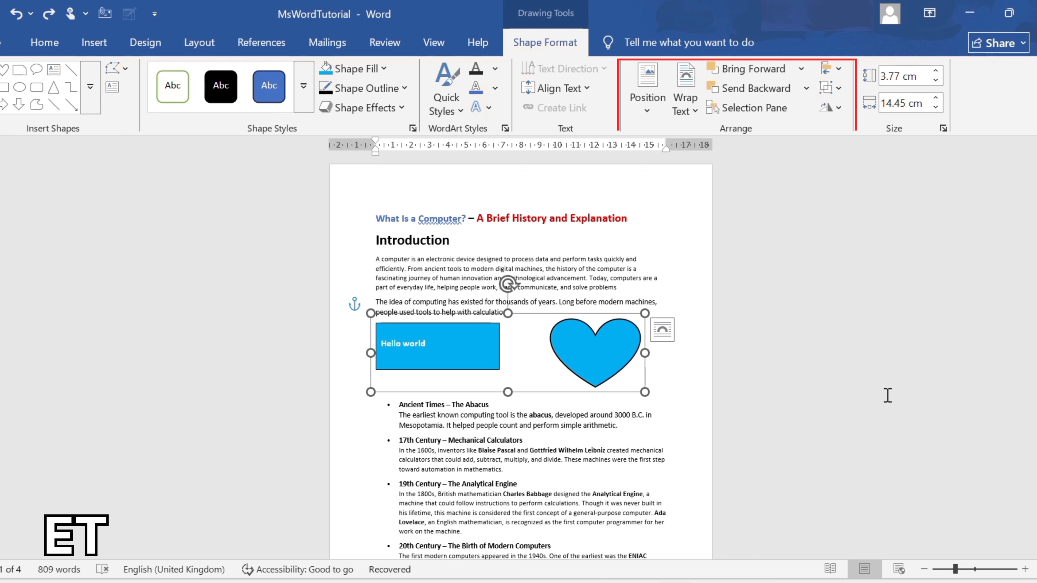
# - Shrink the grouped shapes to about 10.78 cm wide, and step their height up and back down to 3.2 cm
pyautogui.click(975, 570)
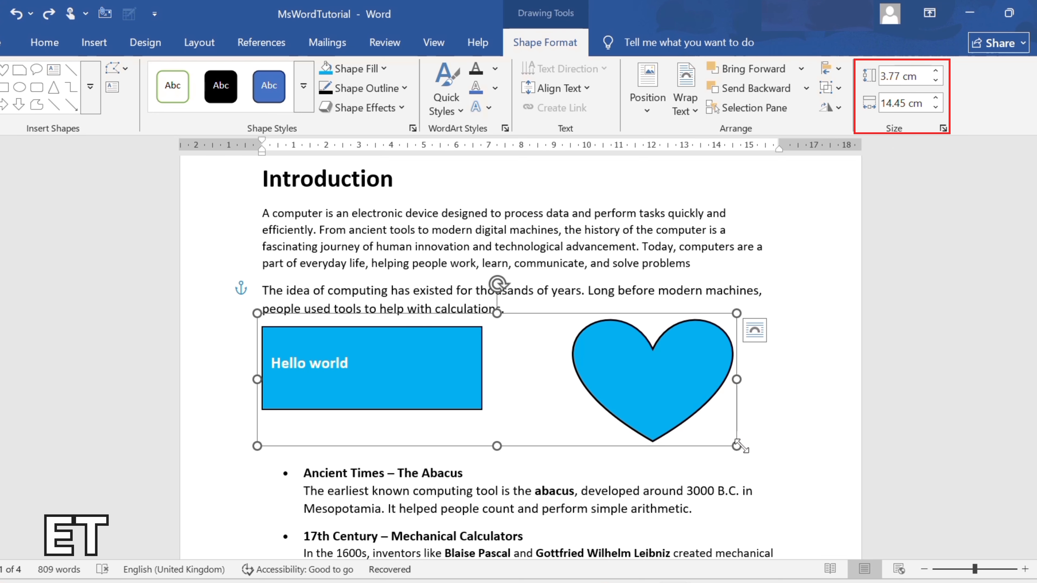
pyautogui.moveTo(737, 446); pyautogui.dragTo(617, 414)
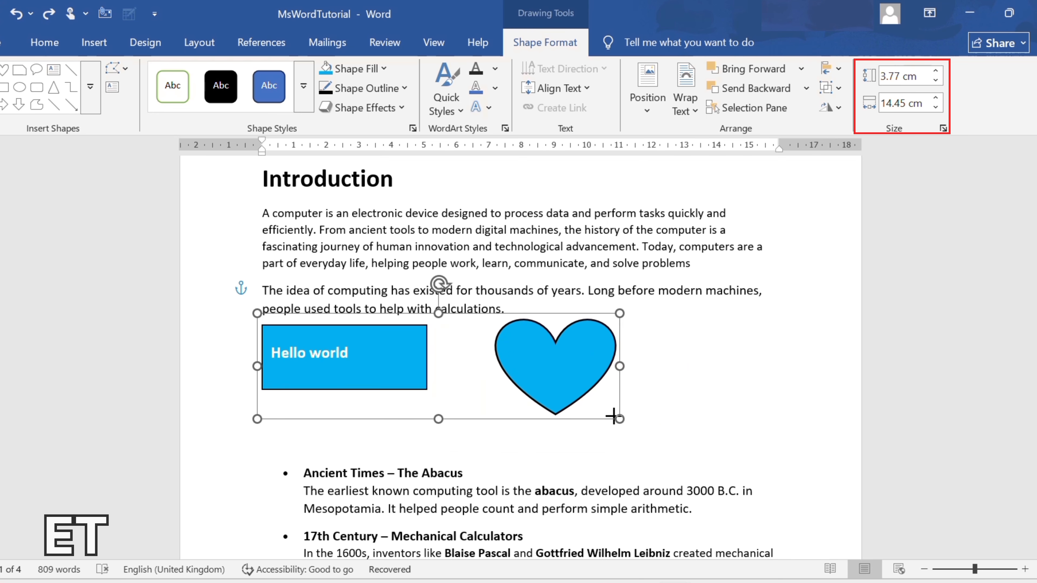
pyautogui.click(937, 74)
pyautogui.click(937, 73)
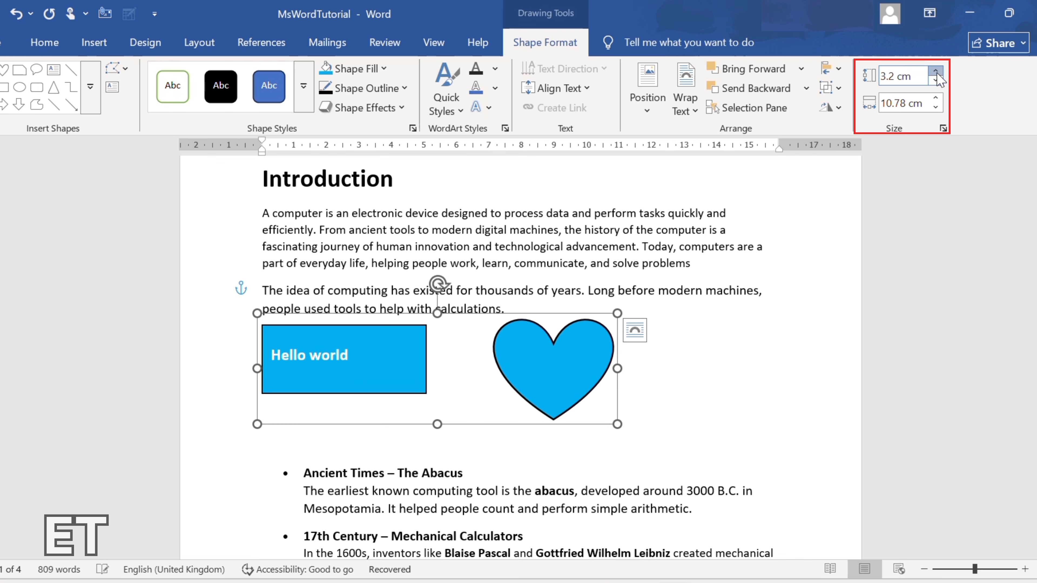
pyautogui.click(936, 74)
pyautogui.click(936, 73)
pyautogui.click(936, 80)
pyautogui.click(935, 80)
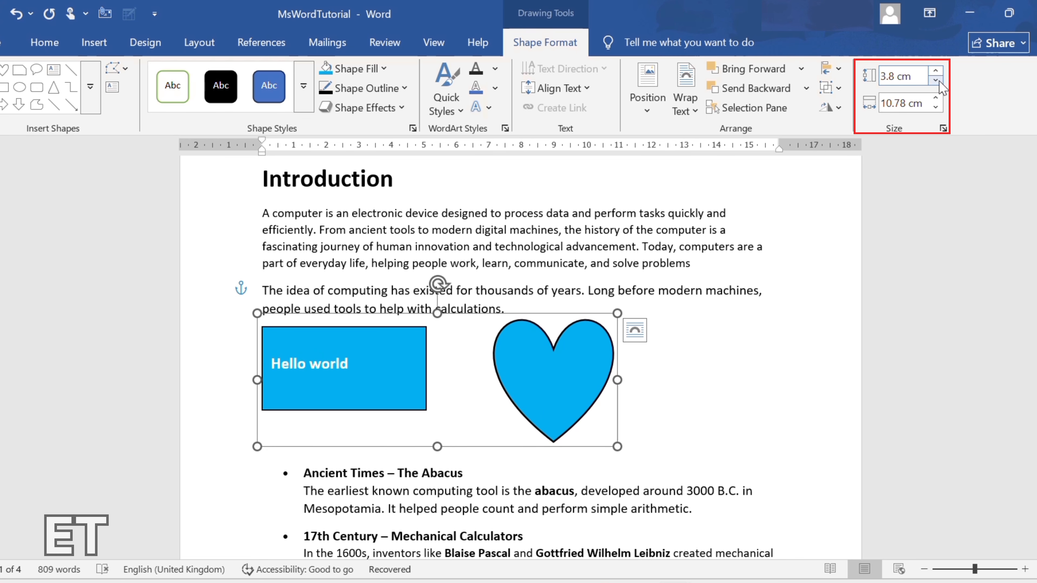
pyautogui.click(936, 80)
pyautogui.click(936, 80)
pyautogui.click(935, 80)
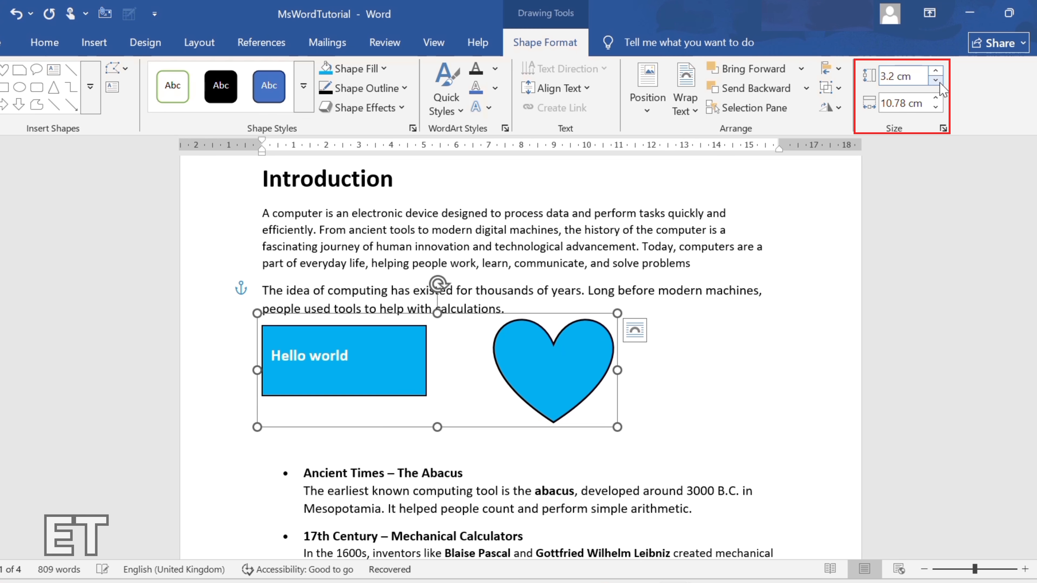
# - Increase the width of the grouped shapes to 13.6 cm
pyautogui.click(936, 98)
pyautogui.click(936, 98)
pyautogui.click(936, 98)
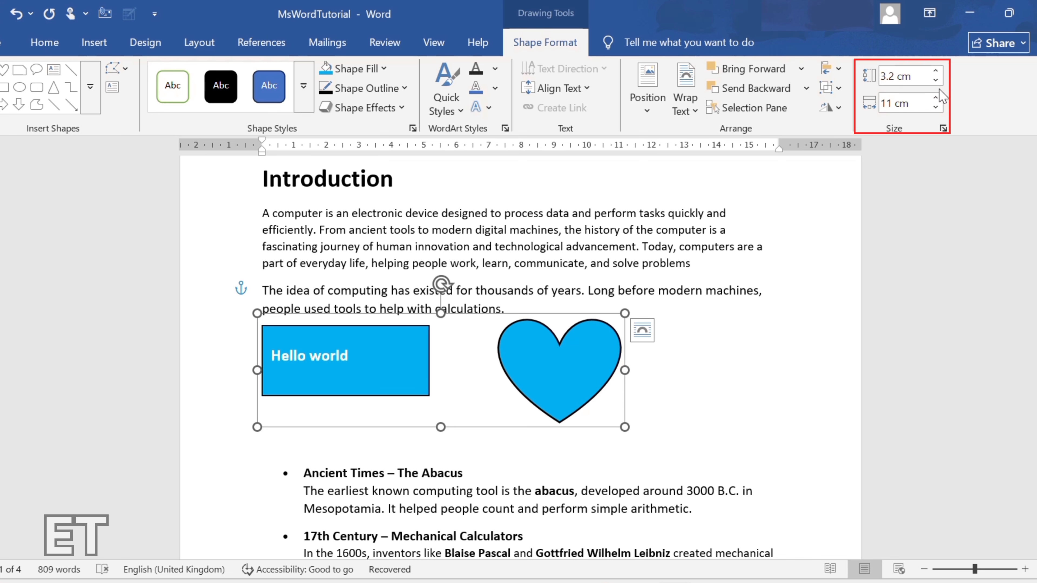
pyautogui.click(935, 98)
pyautogui.moveTo(936, 100); pyautogui.dragTo(941, 98)
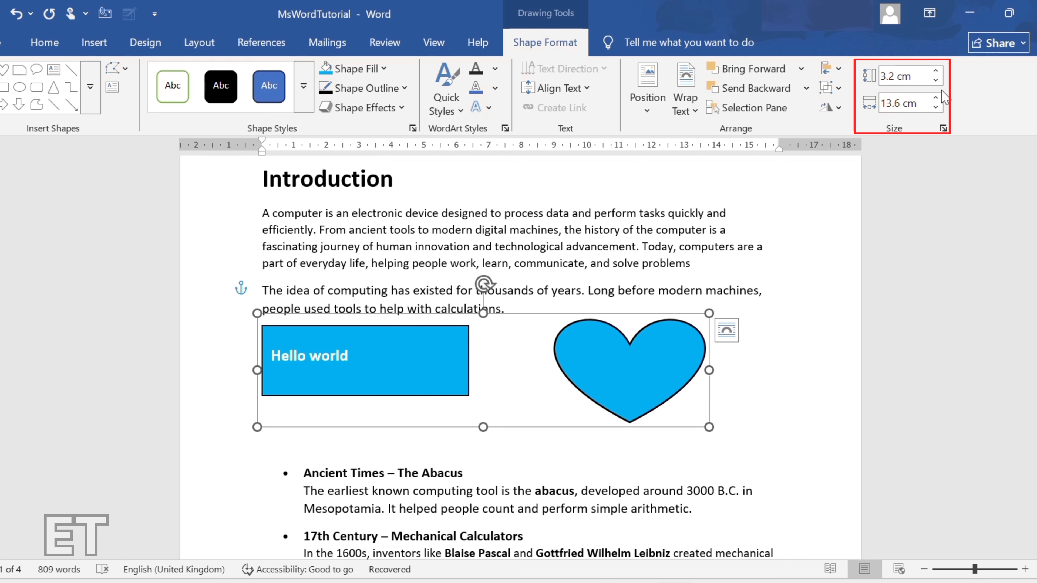